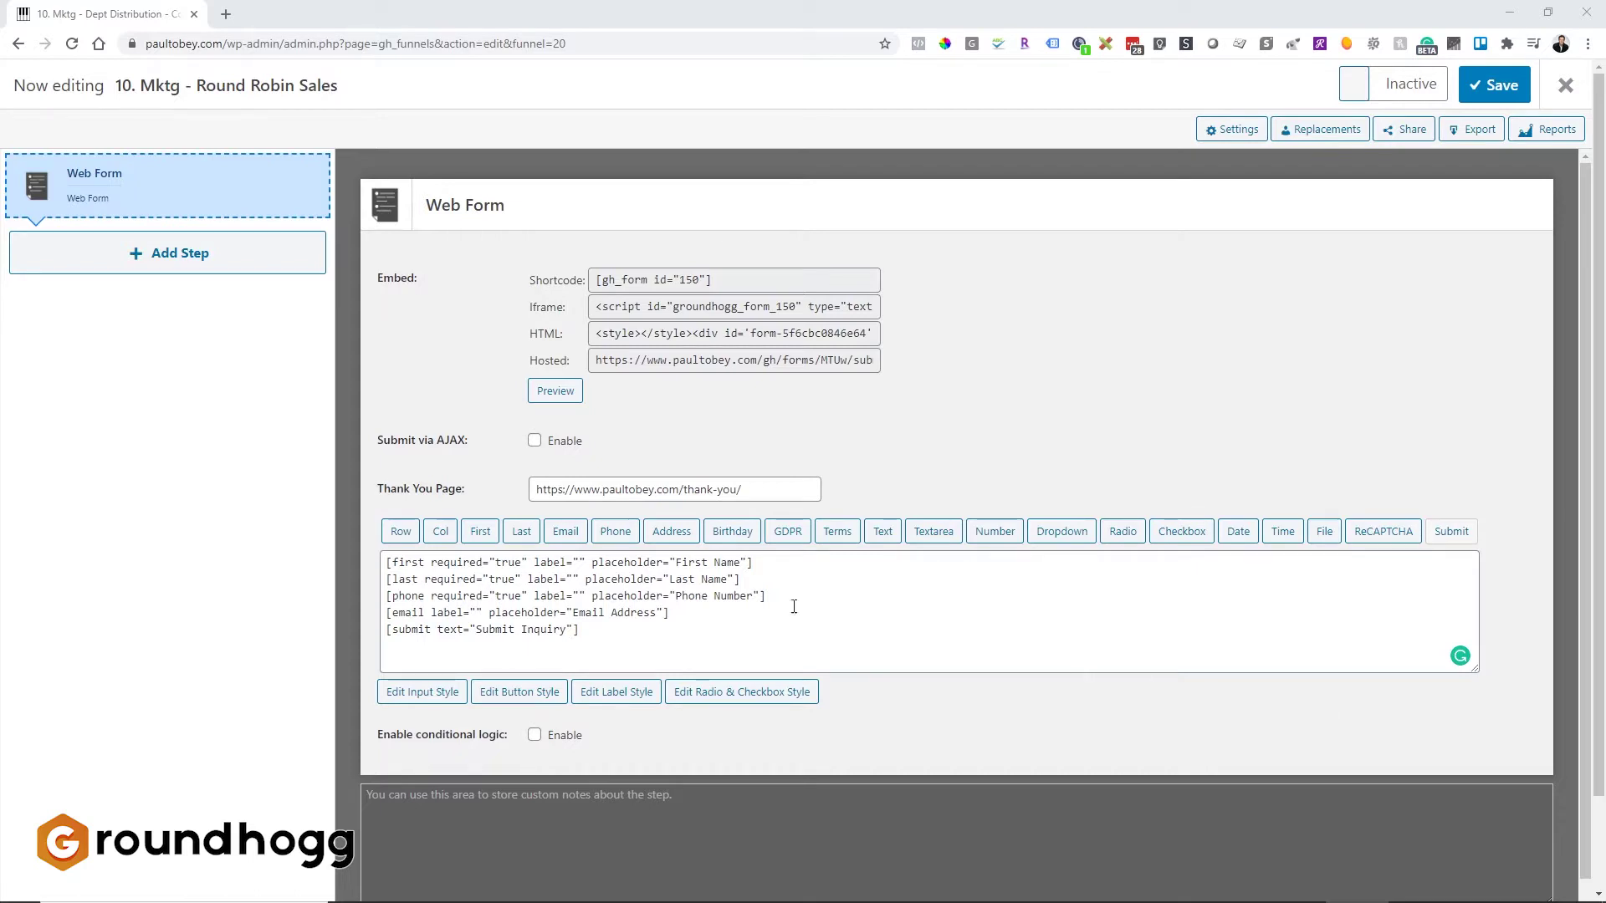
# Step: Add an Apply Tag action after the Web Form in the Round Robin Sales funnel
pyautogui.click(176, 184)
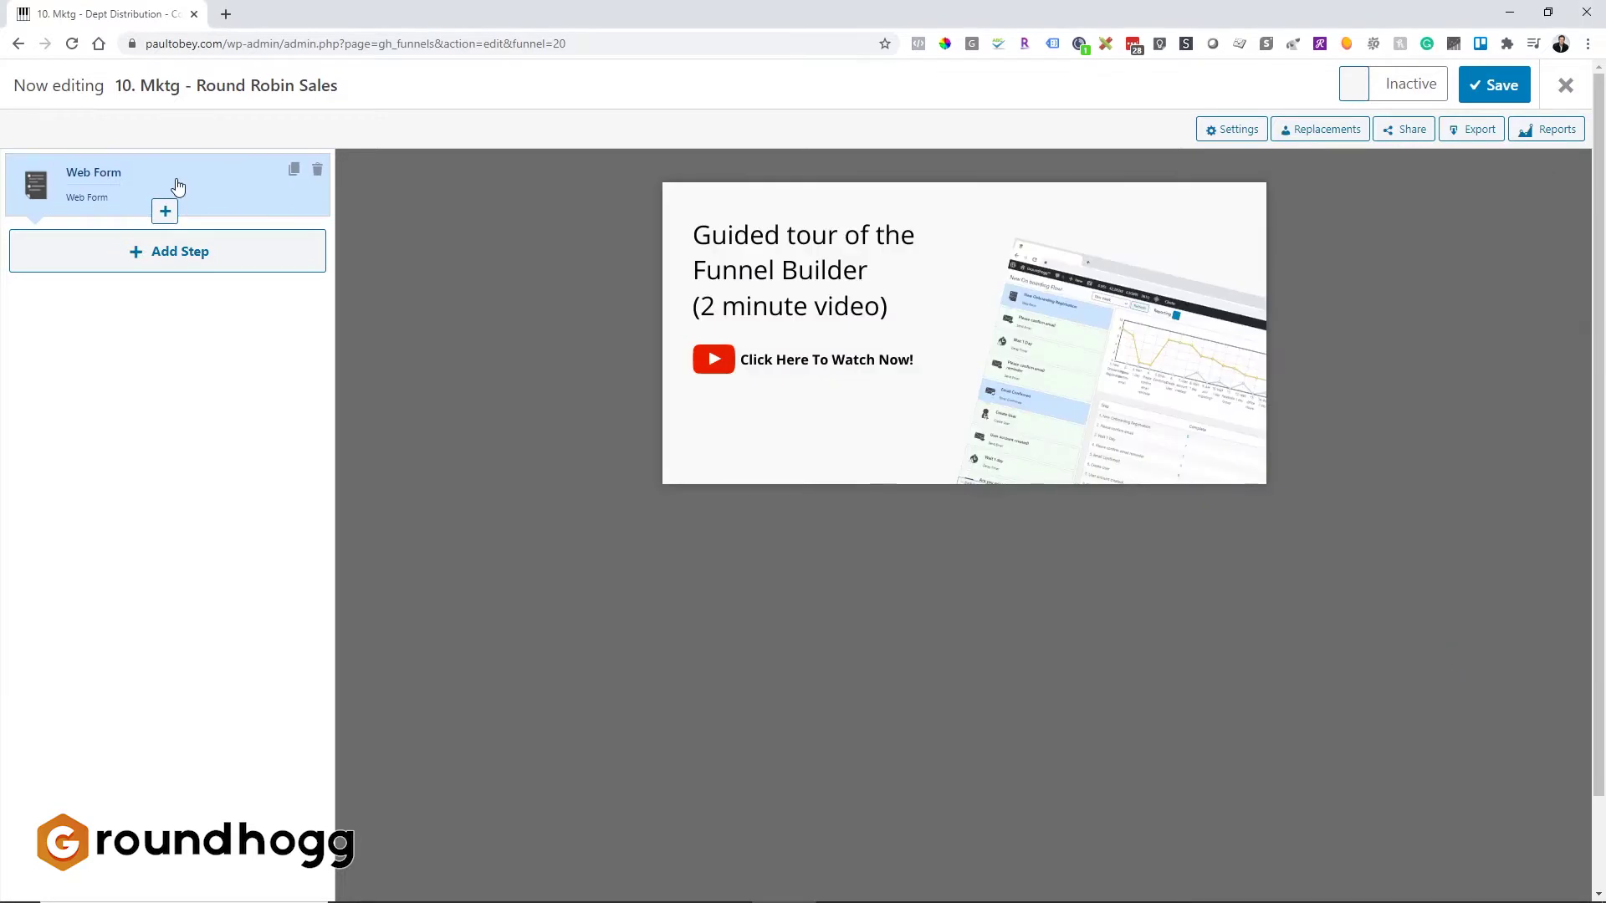
pyautogui.click(177, 185)
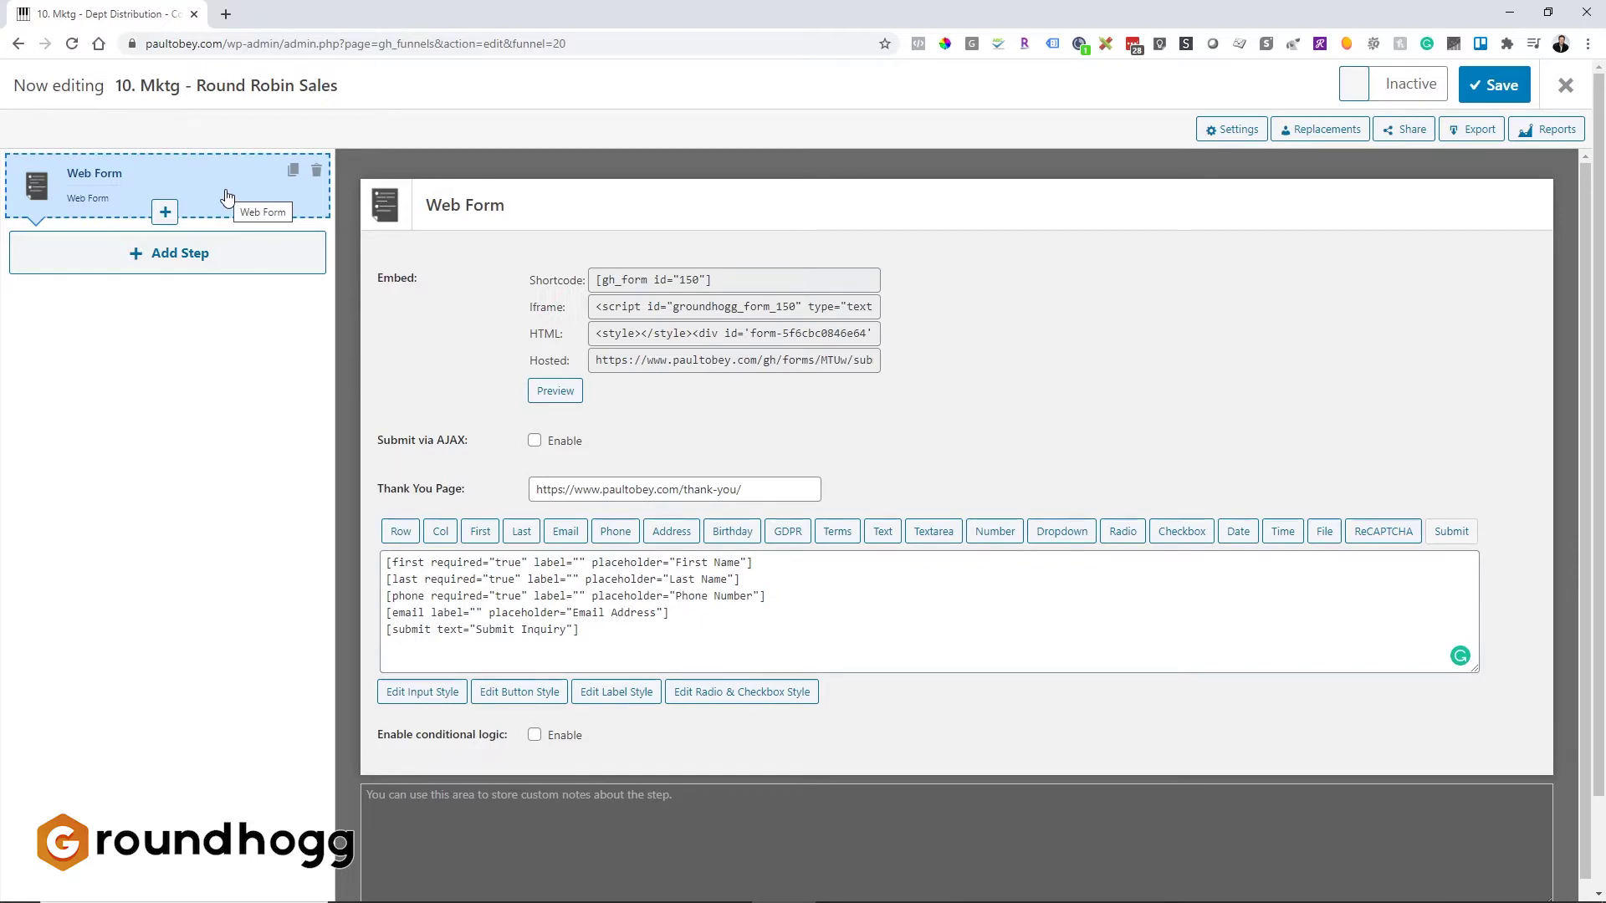
pyautogui.click(162, 264)
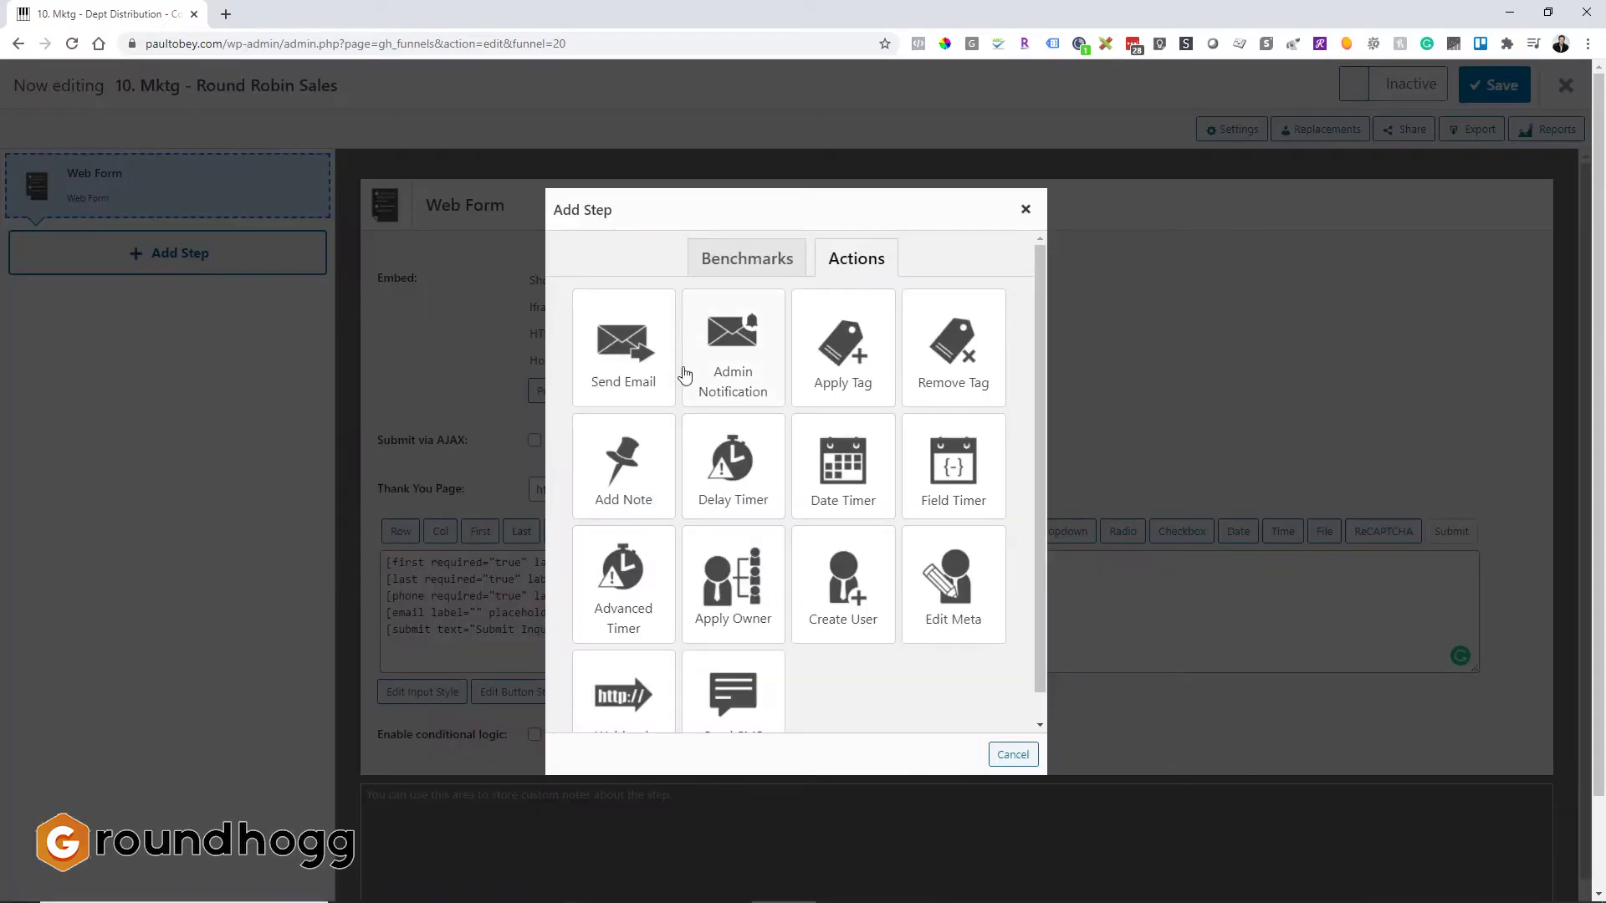
pyautogui.click(865, 362)
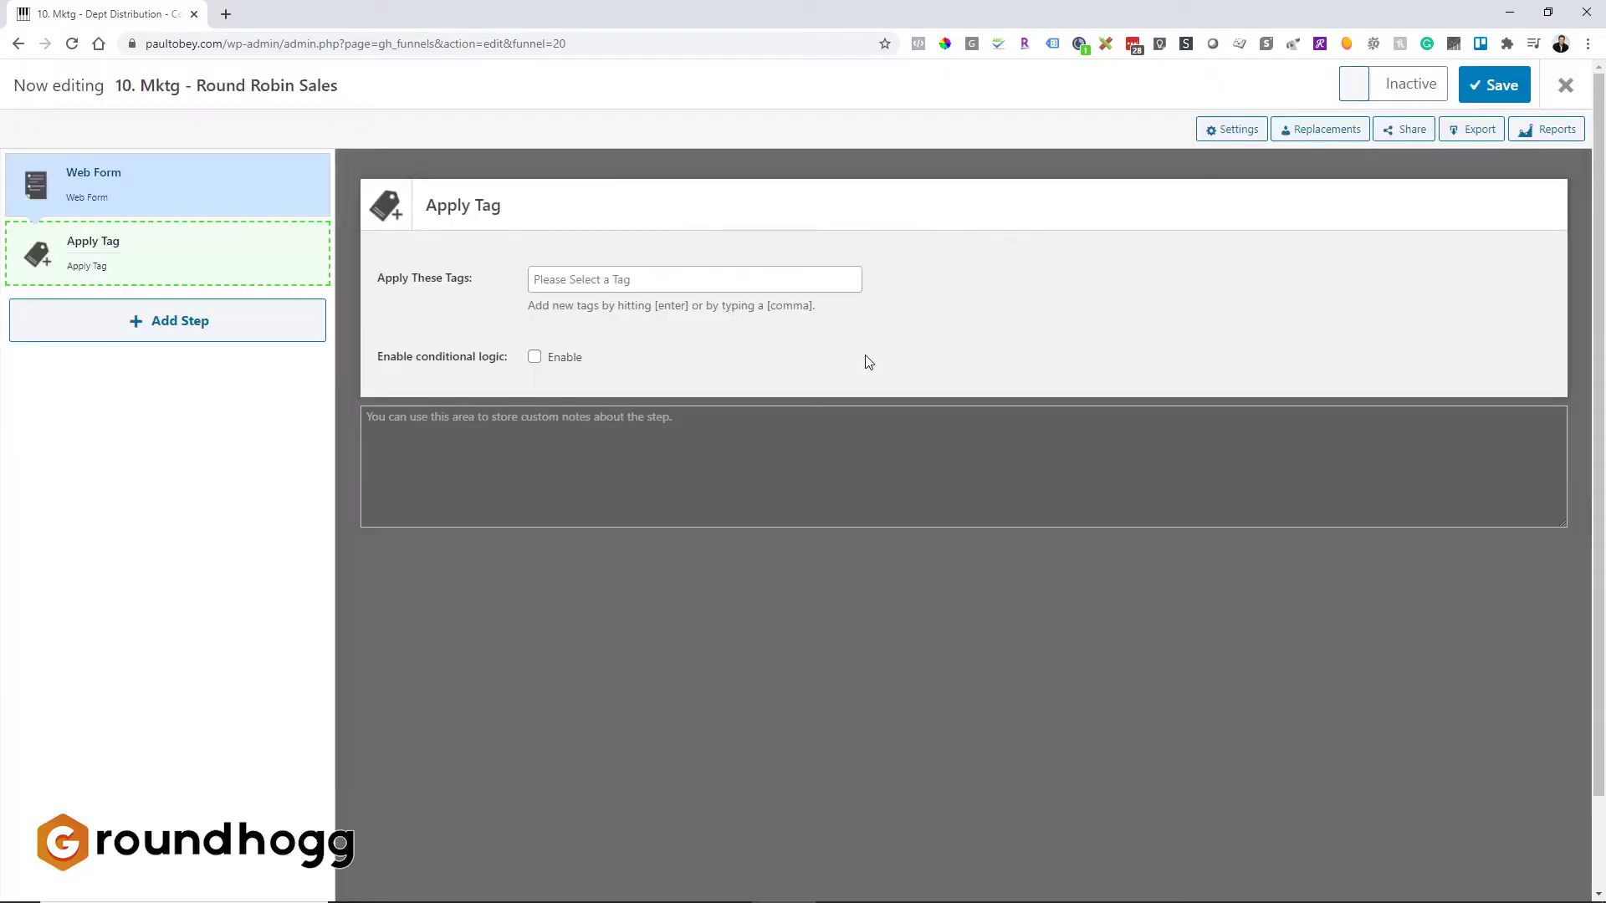
# Step: Add an Apply Owner action after the Apply Tag step
pyautogui.click(117, 269)
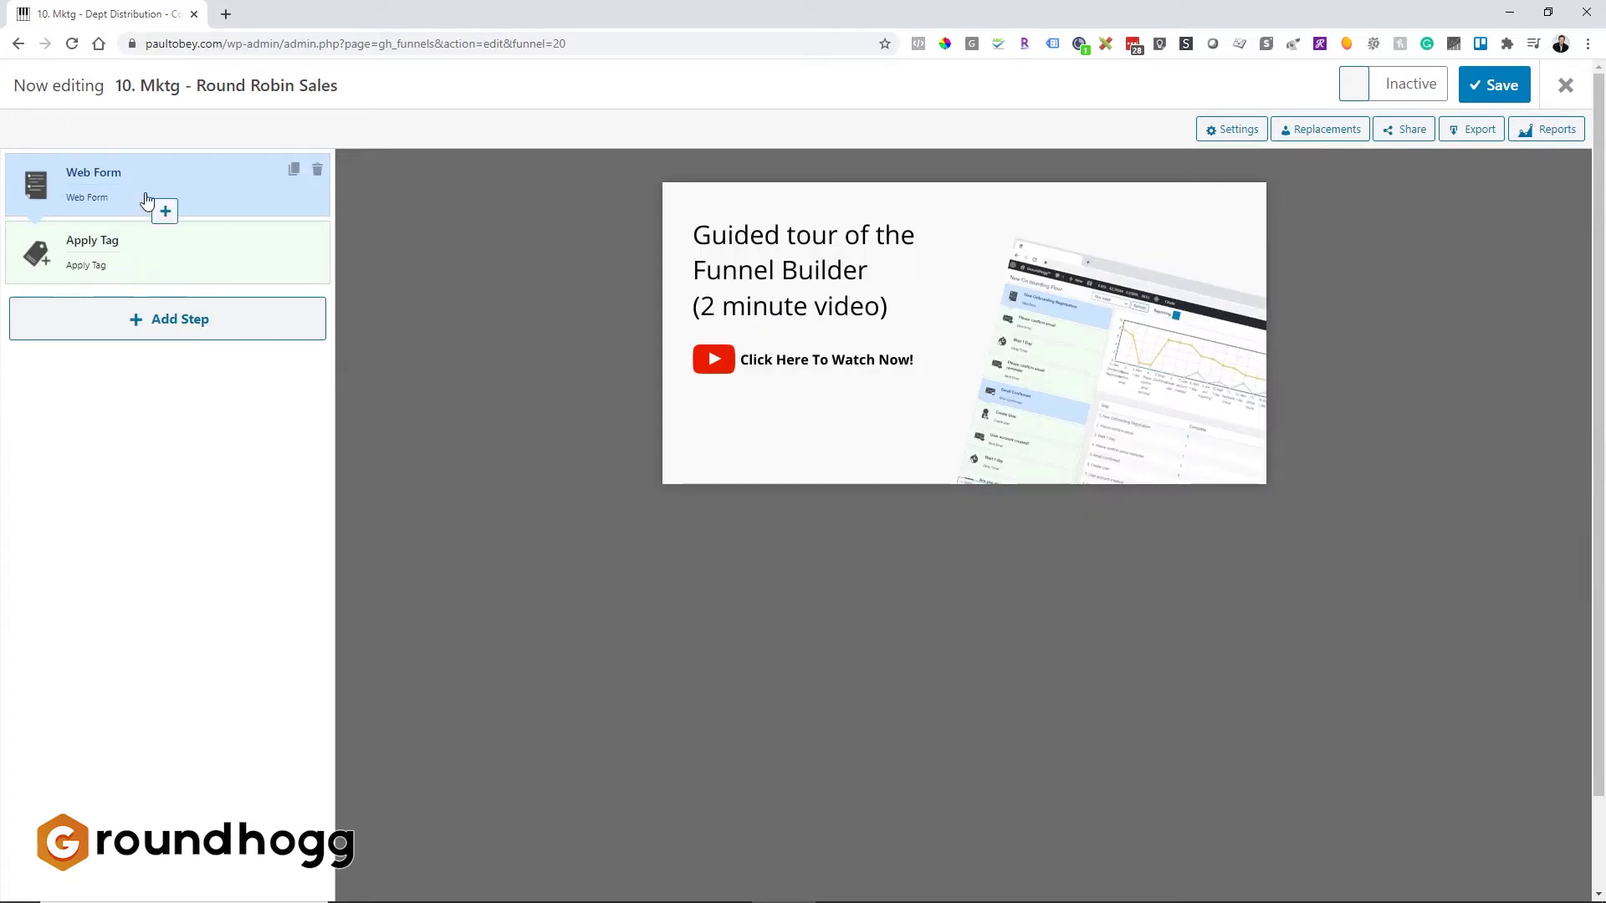
pyautogui.click(164, 322)
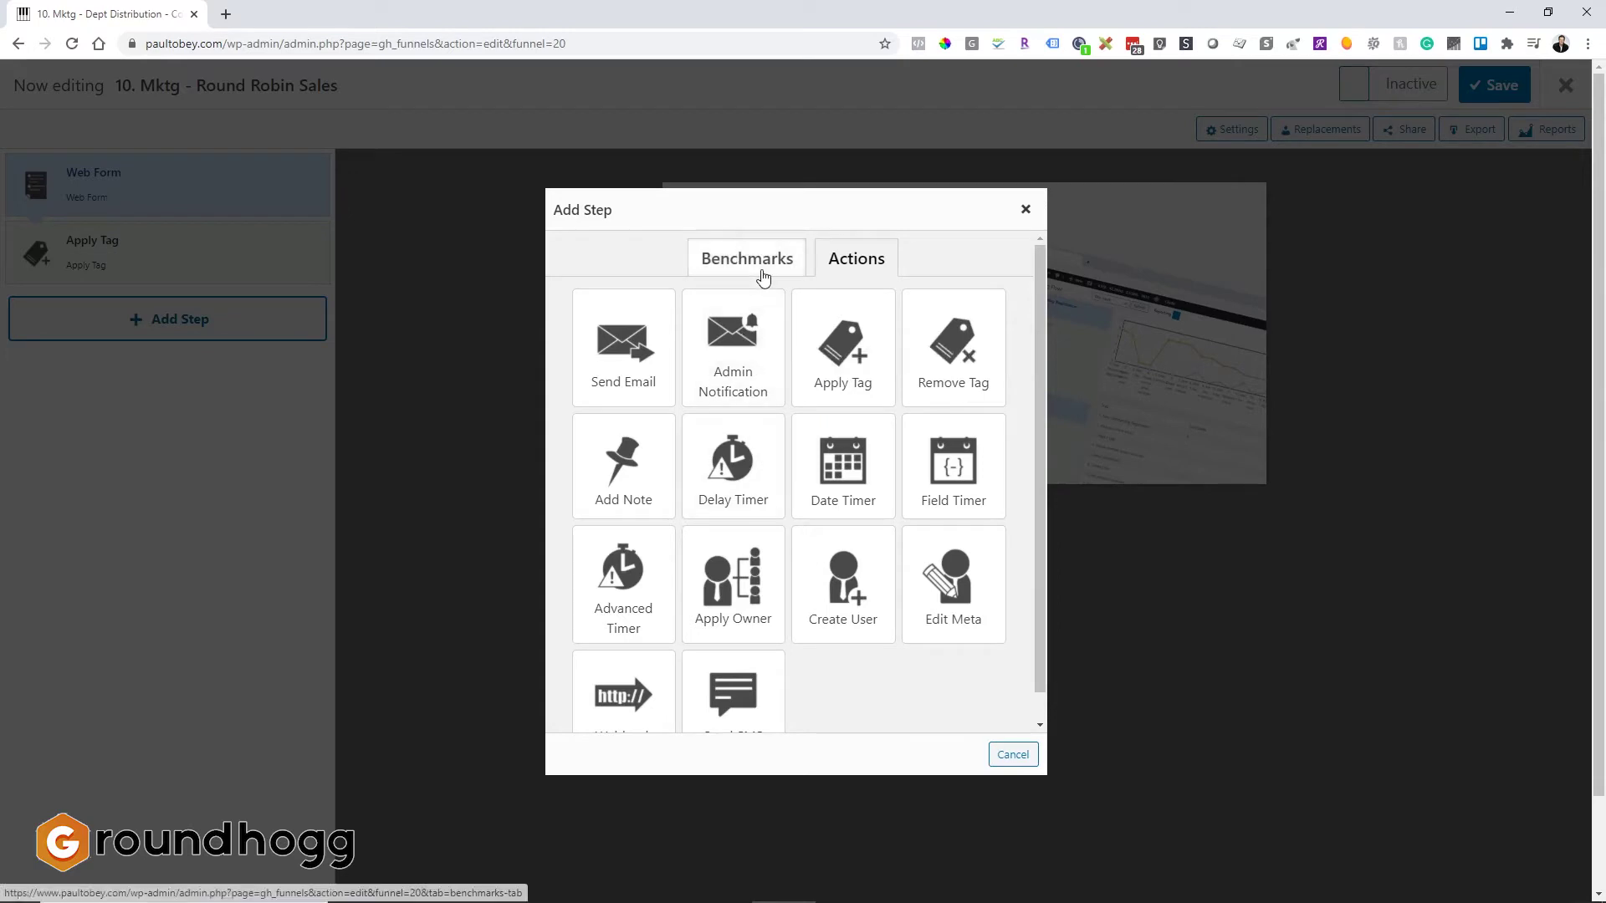
pyautogui.click(758, 592)
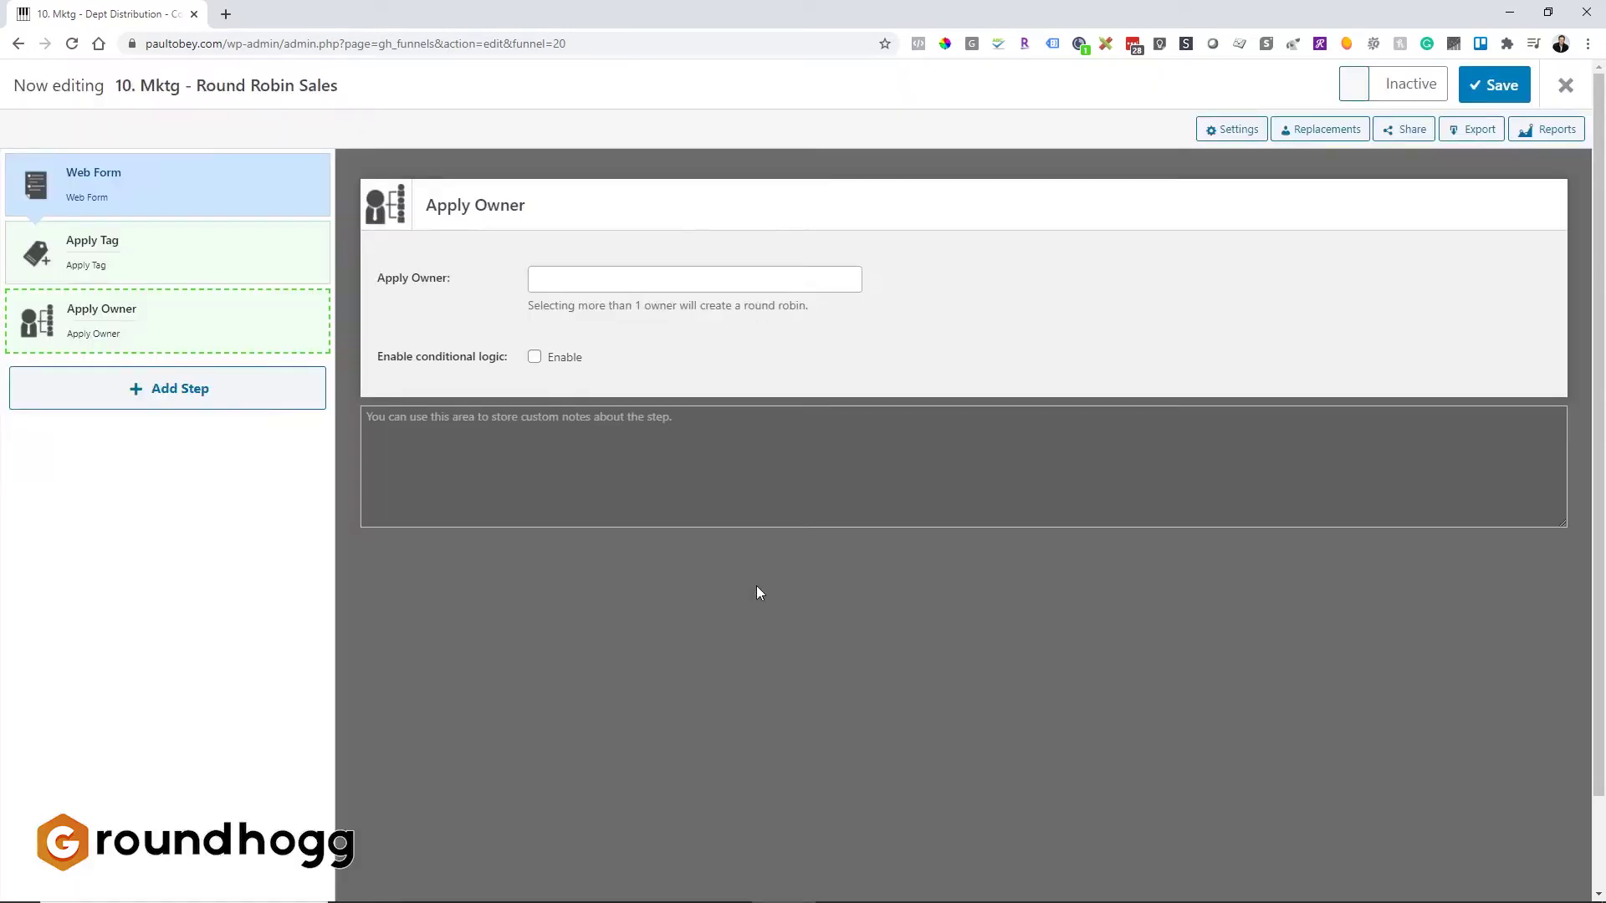
# Step: Assign two listed users plus Customer Service as round-robin owners in the Apply Owner step
pyautogui.click(162, 325)
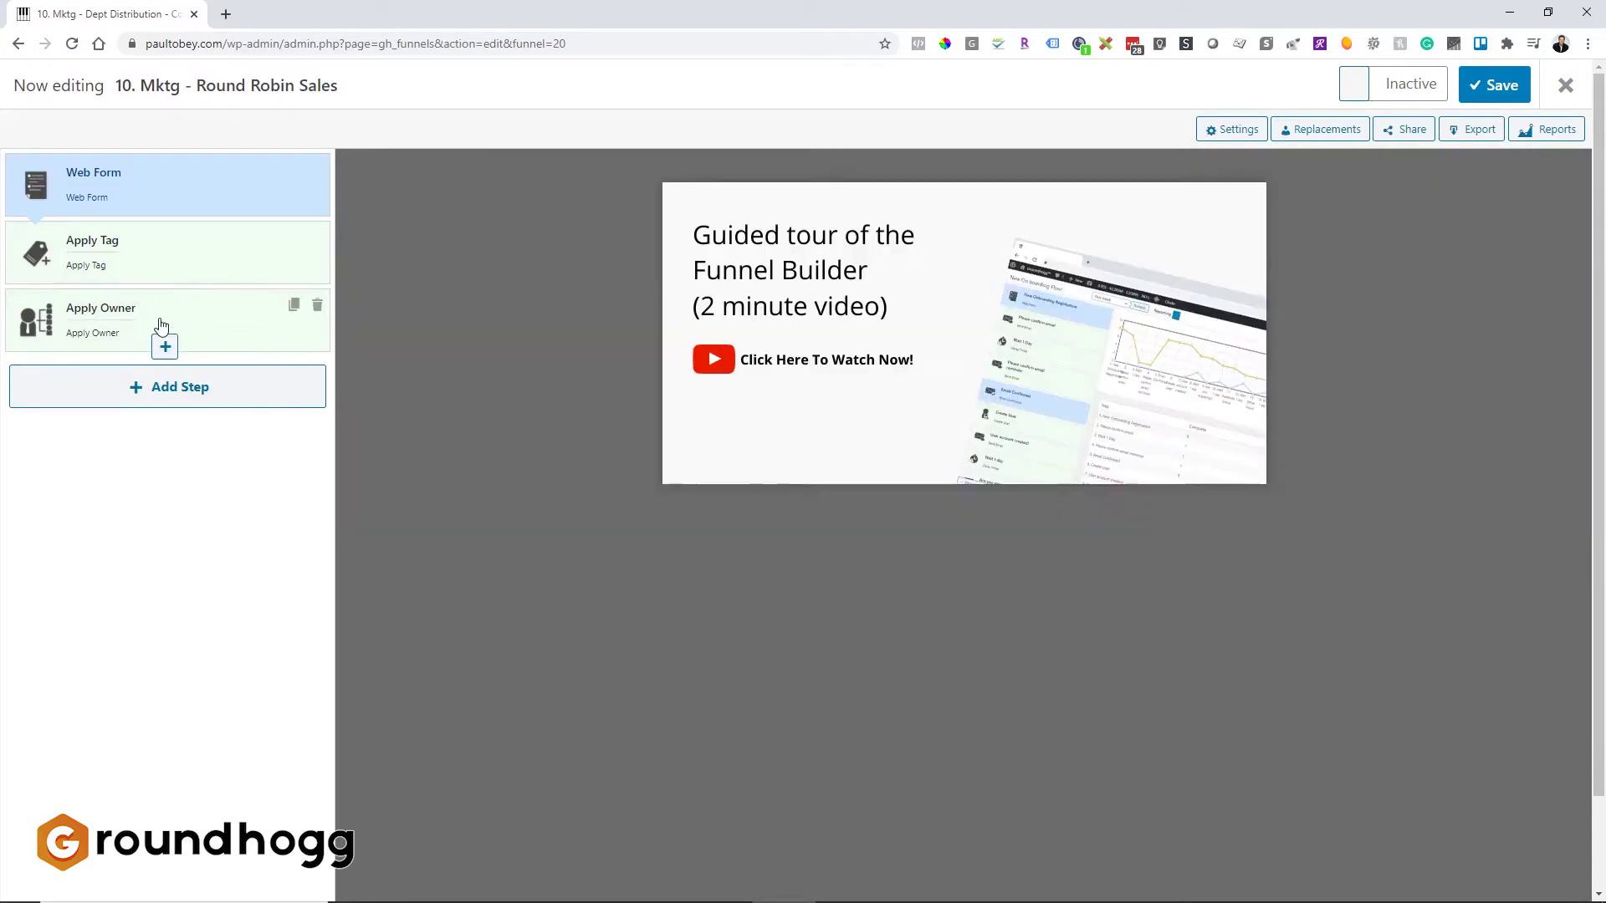
pyautogui.click(161, 325)
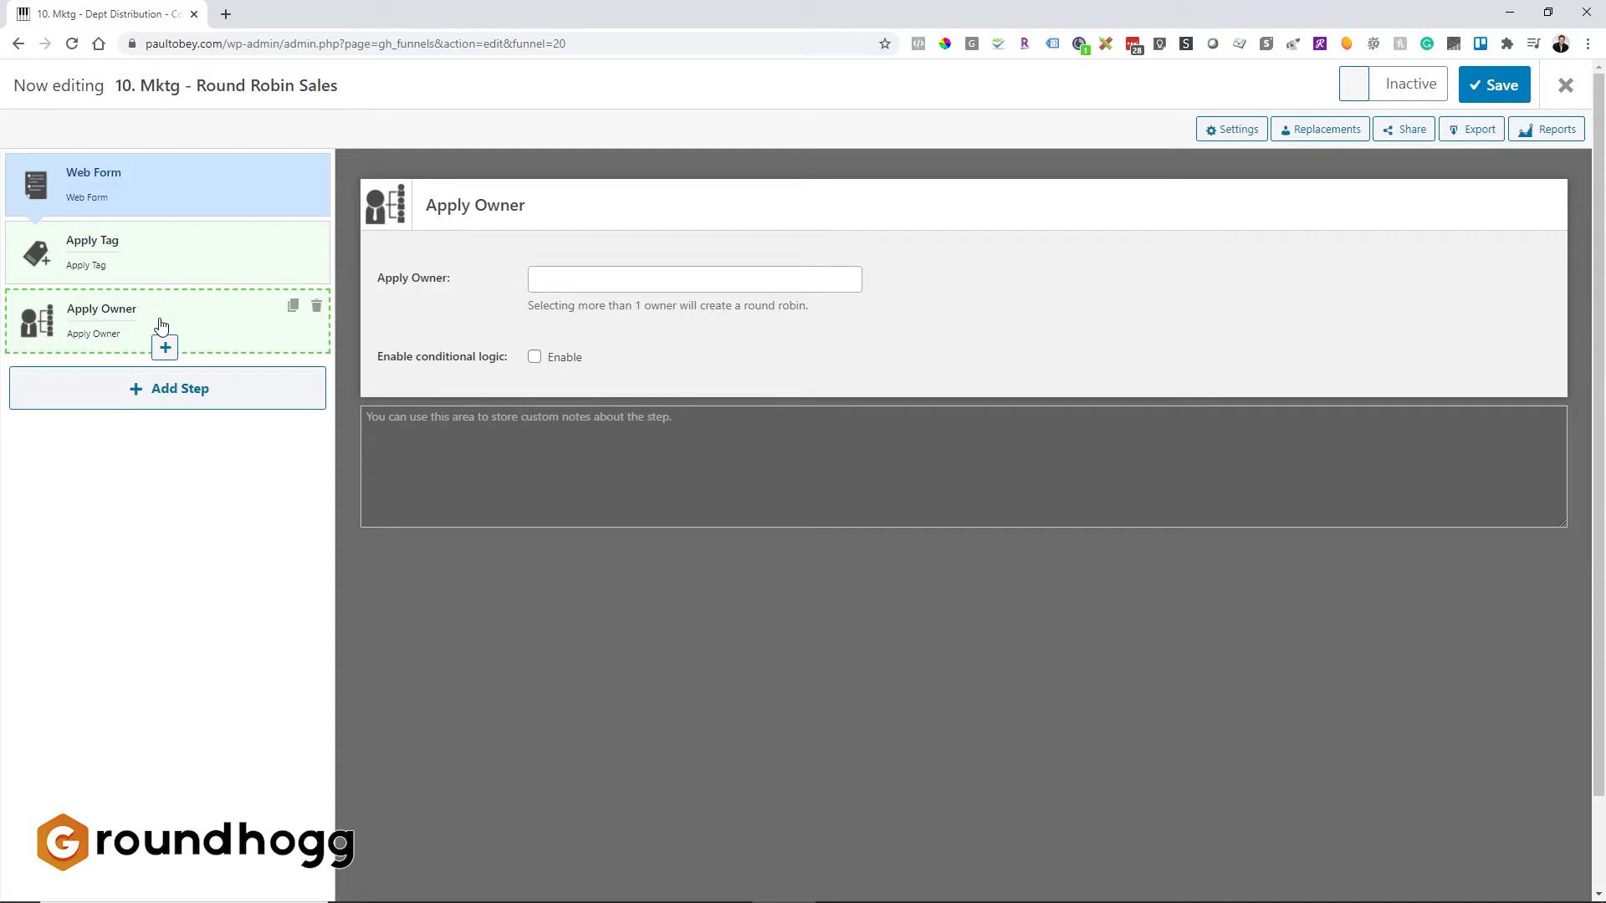
pyautogui.click(578, 279)
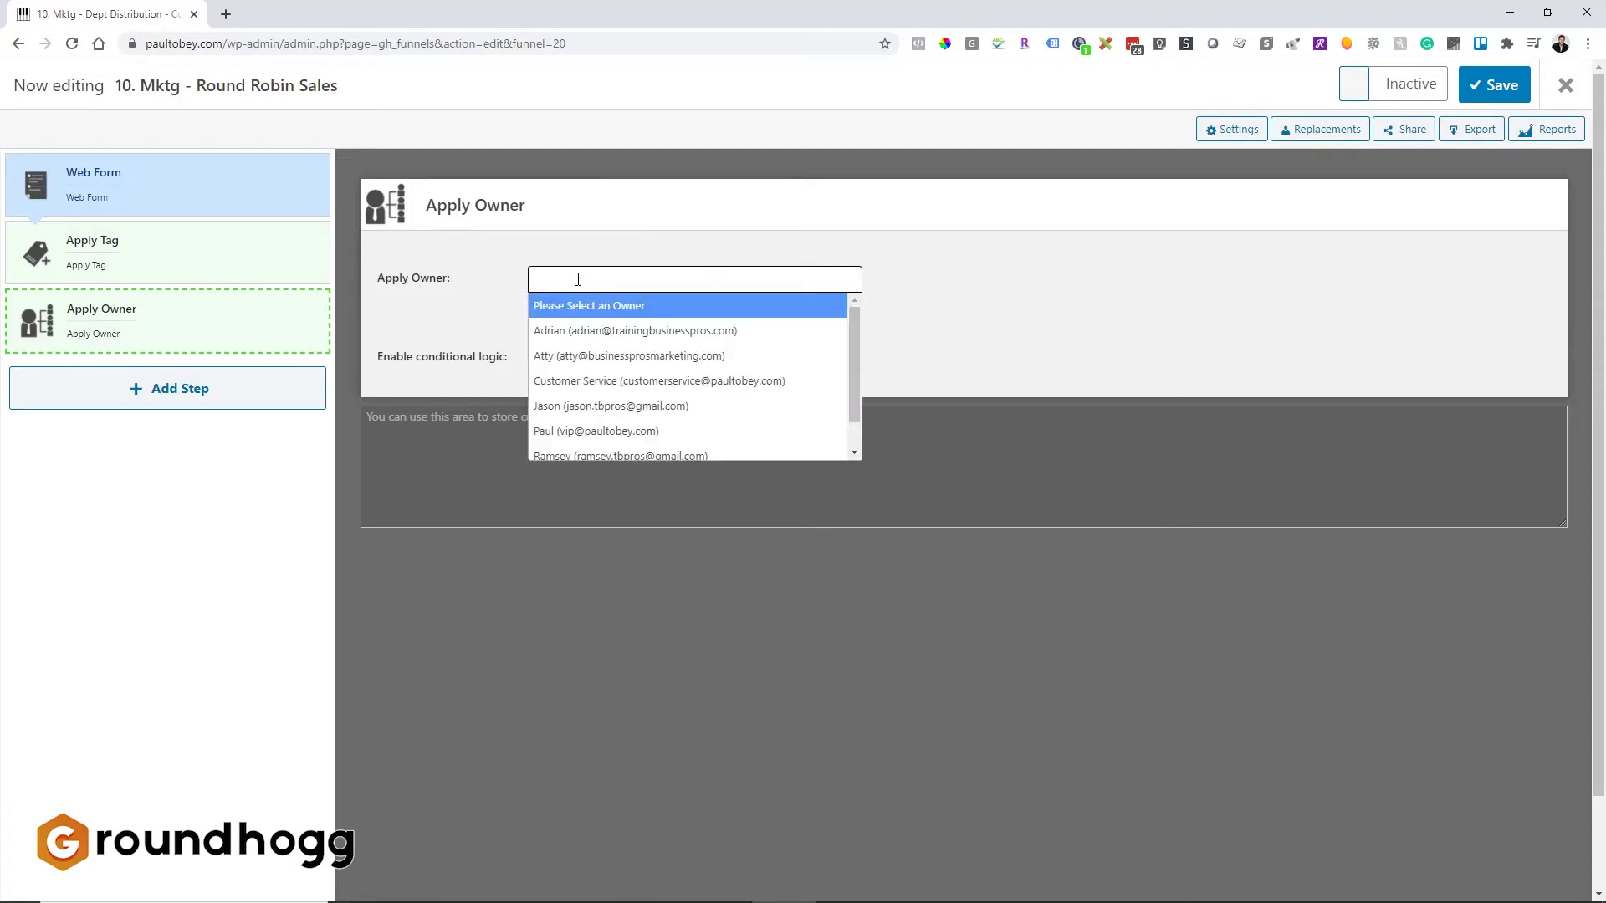
pyautogui.click(629, 338)
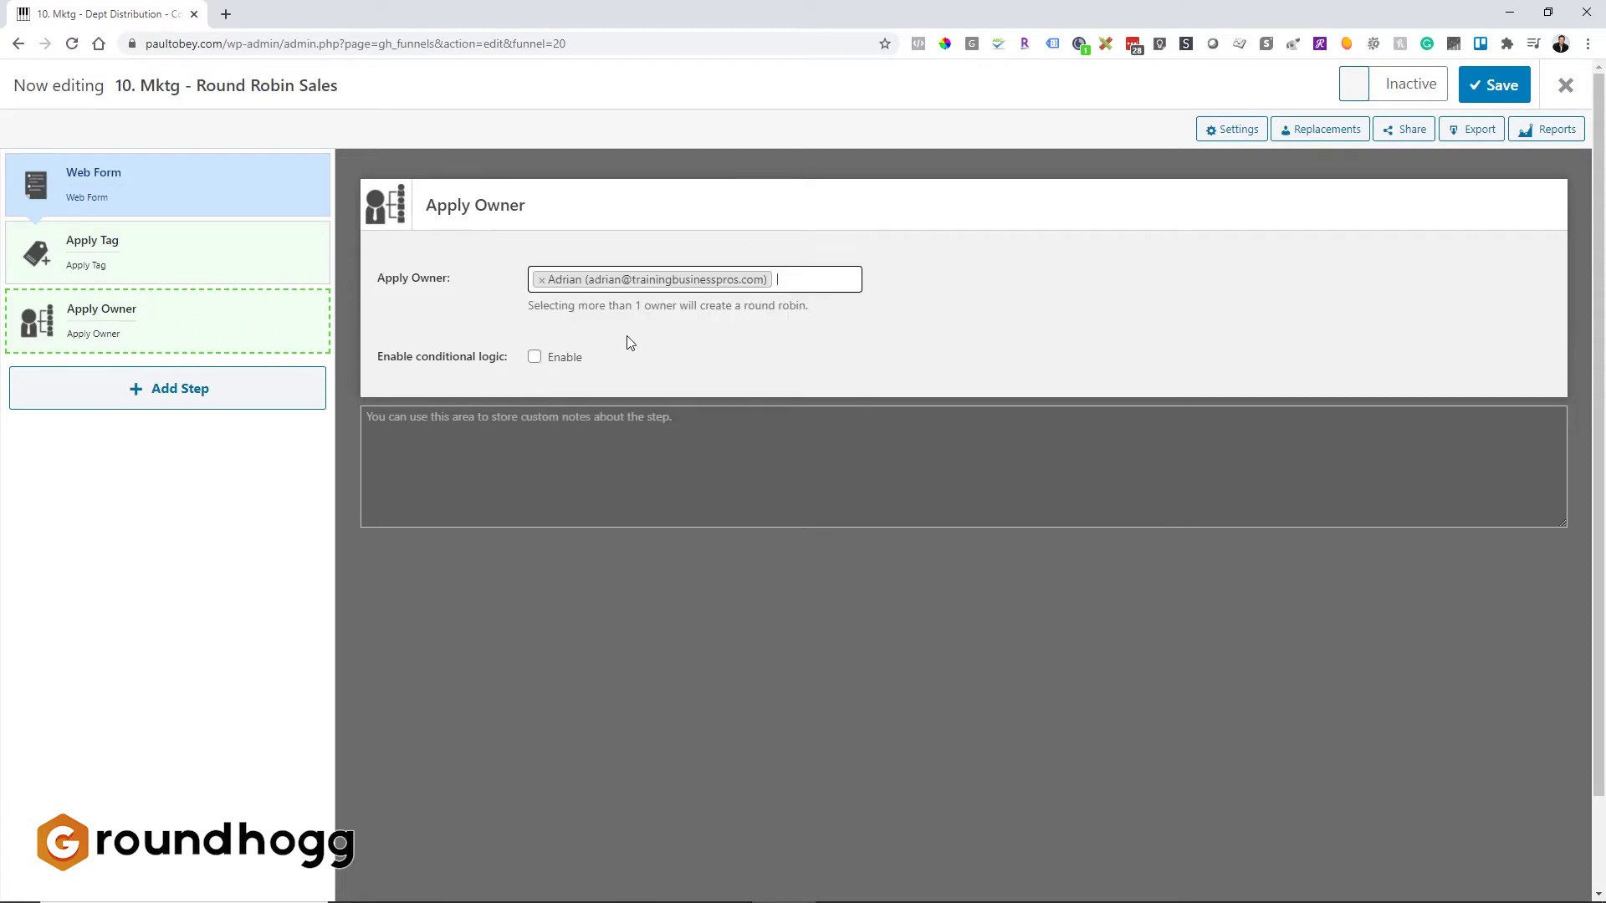
pyautogui.click(827, 279)
pyautogui.click(717, 357)
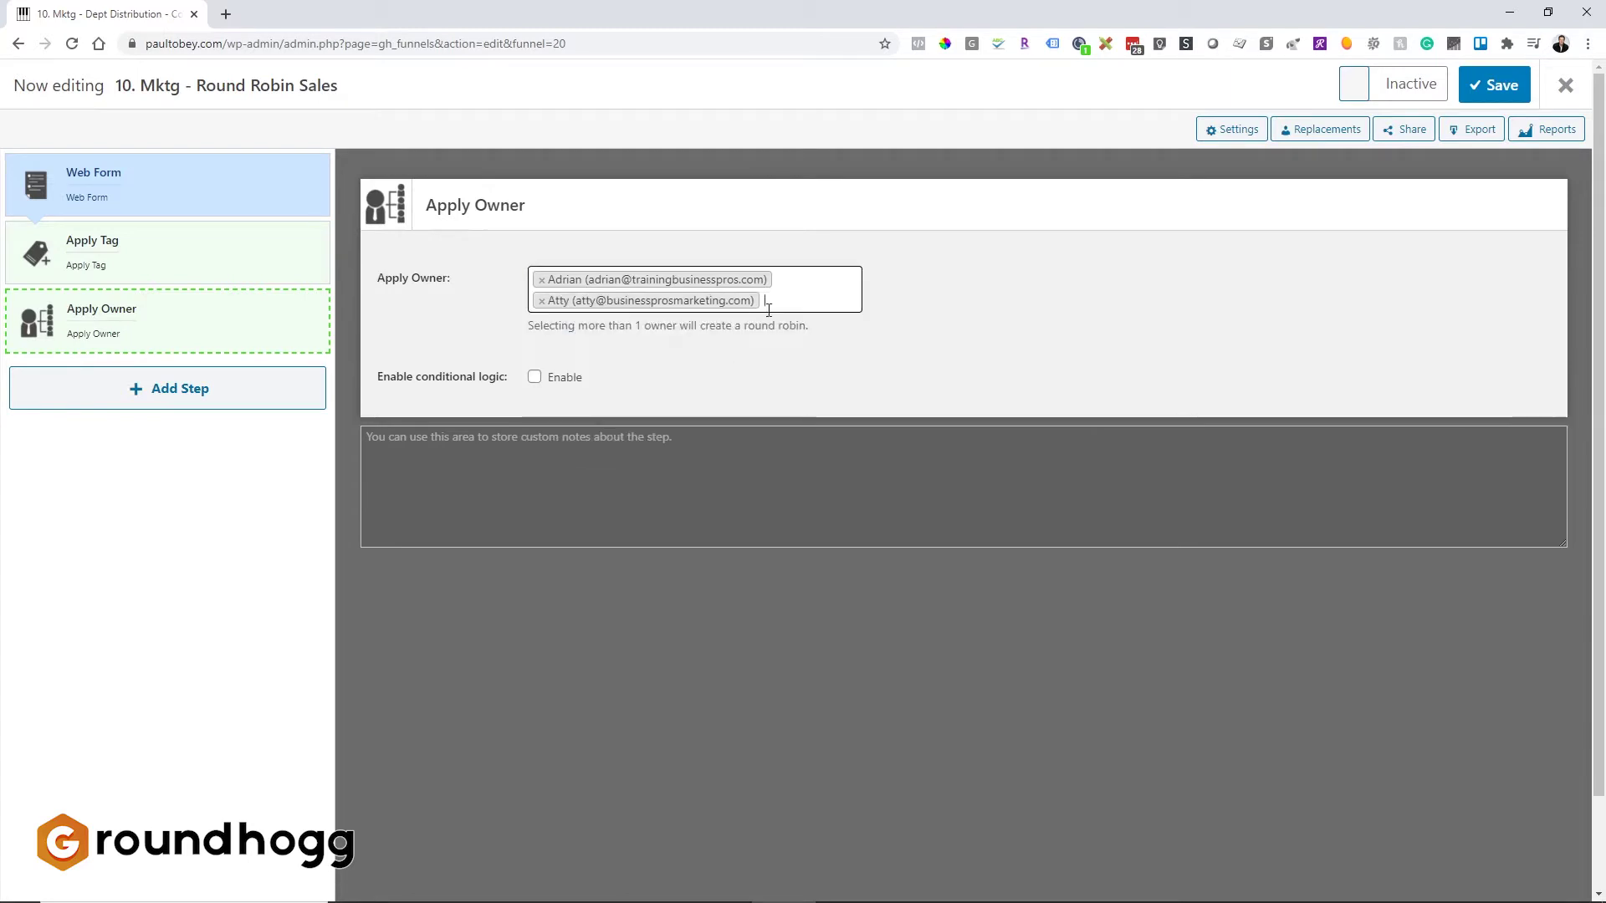
pyautogui.click(781, 304)
pyautogui.click(724, 404)
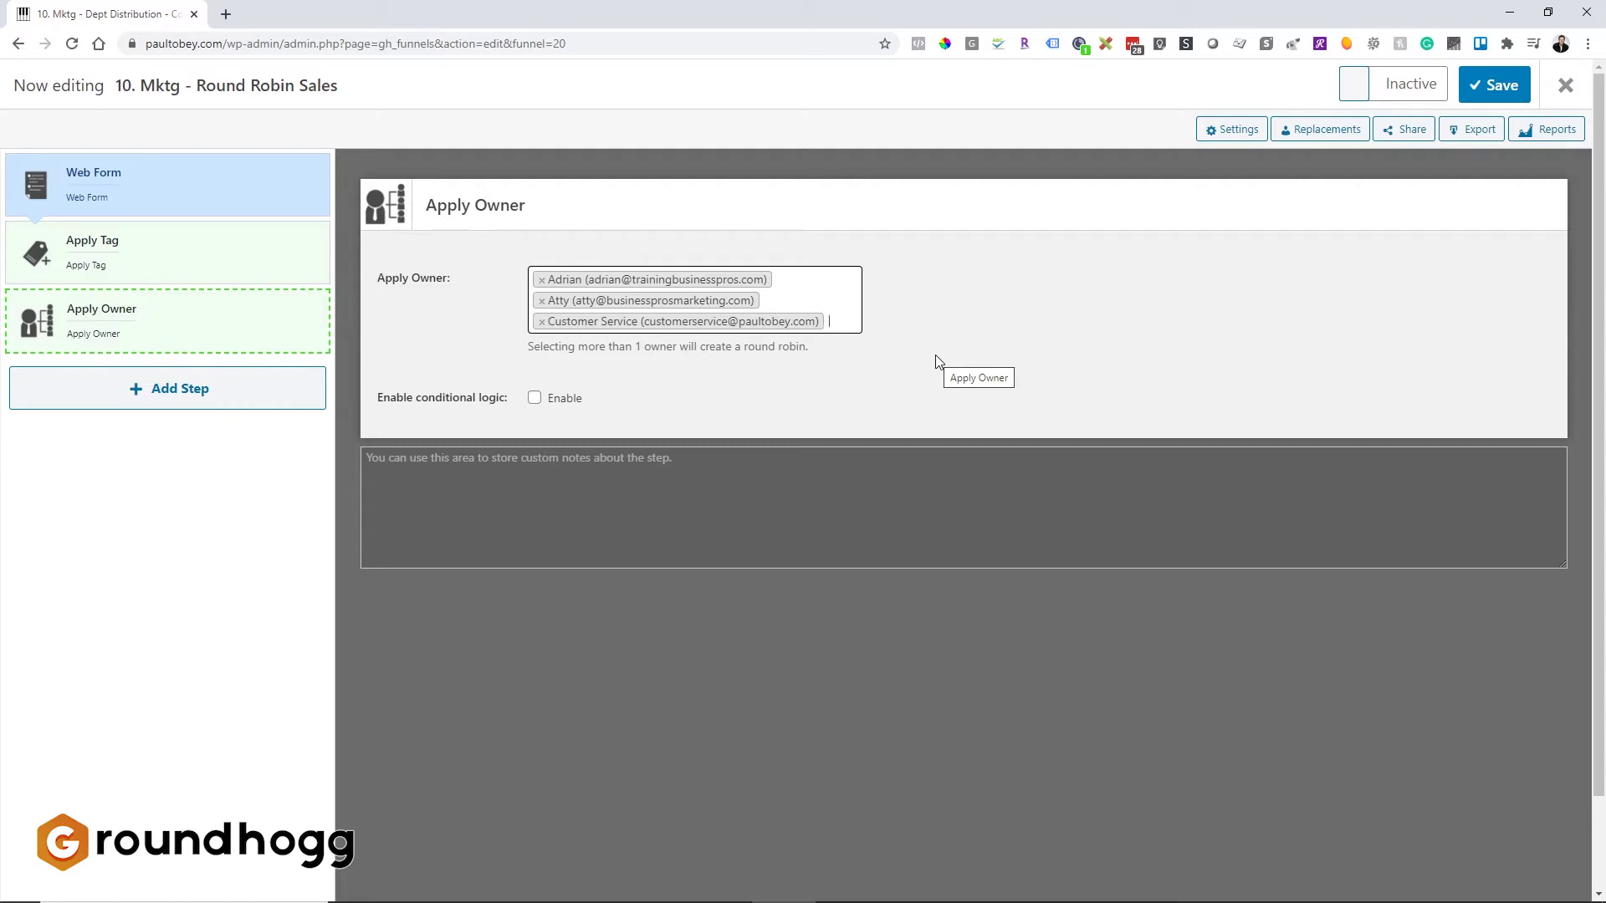
pyautogui.click(134, 398)
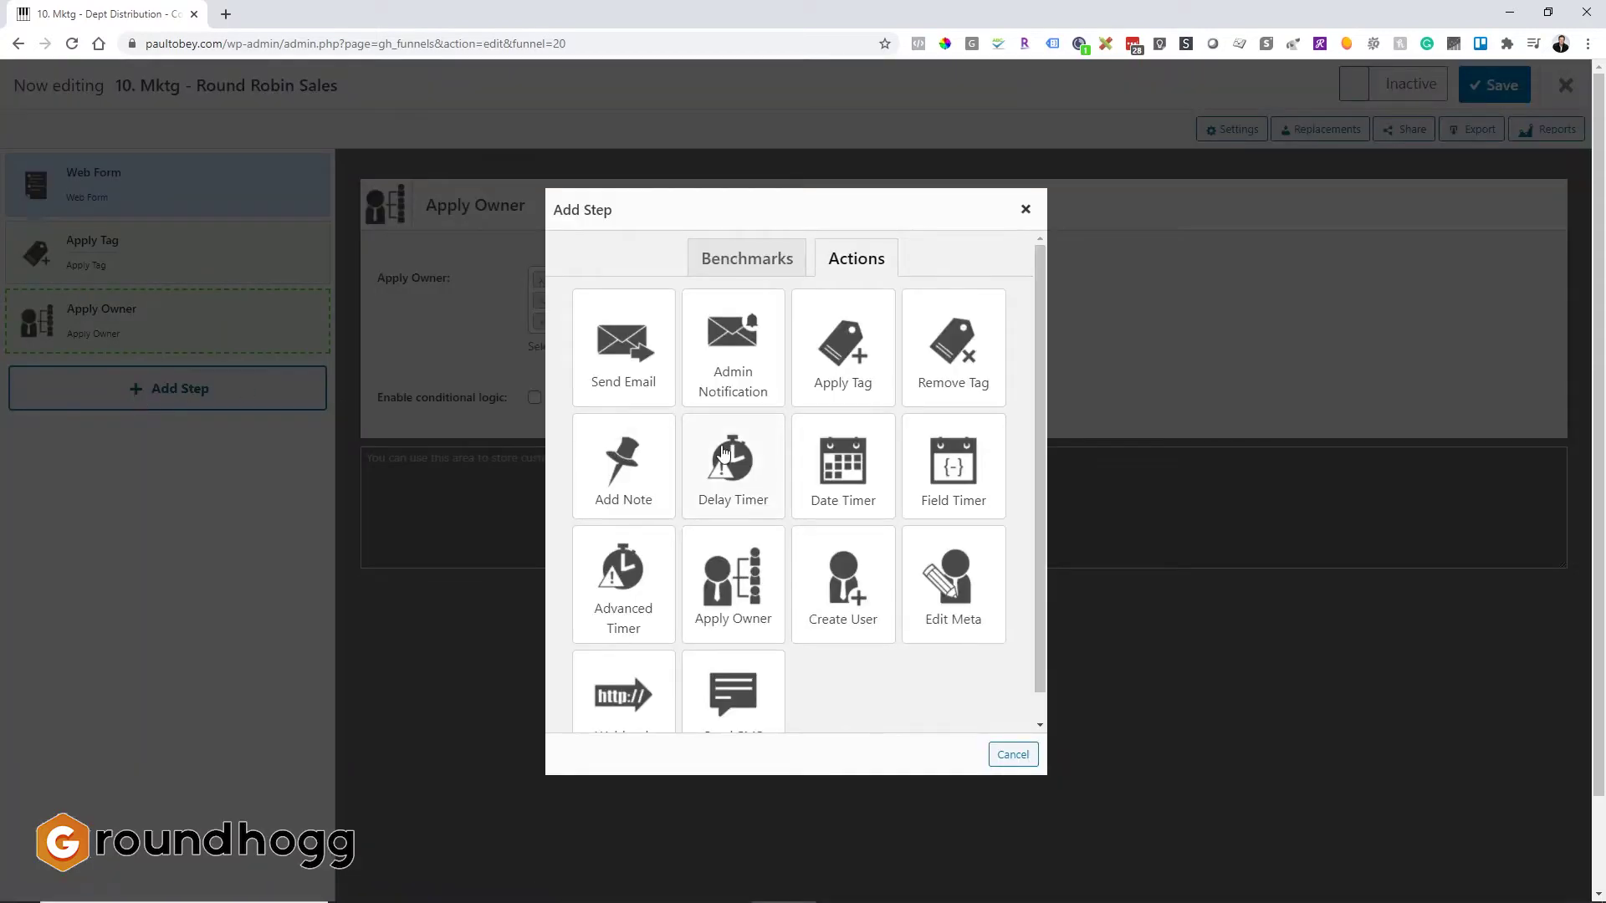
# Step: Add an Admin Notification step with the recipient set to {owner_email}
pyautogui.click(736, 377)
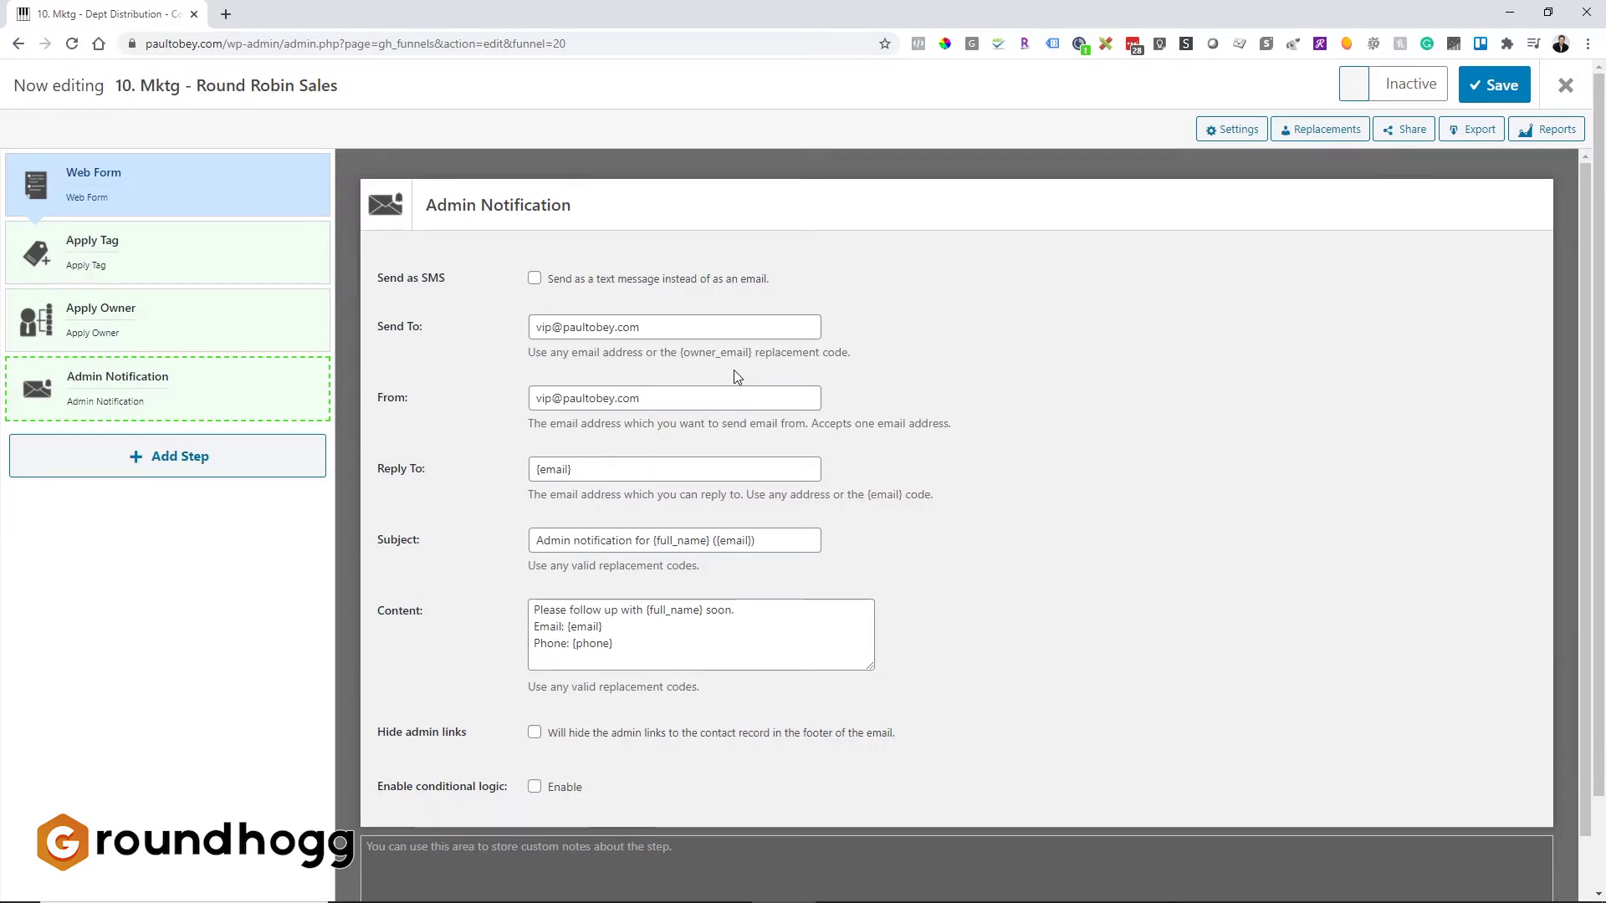
pyautogui.tripleClick(570, 331)
pyautogui.press('BackSpace')
pyautogui.write('{owner_email}')
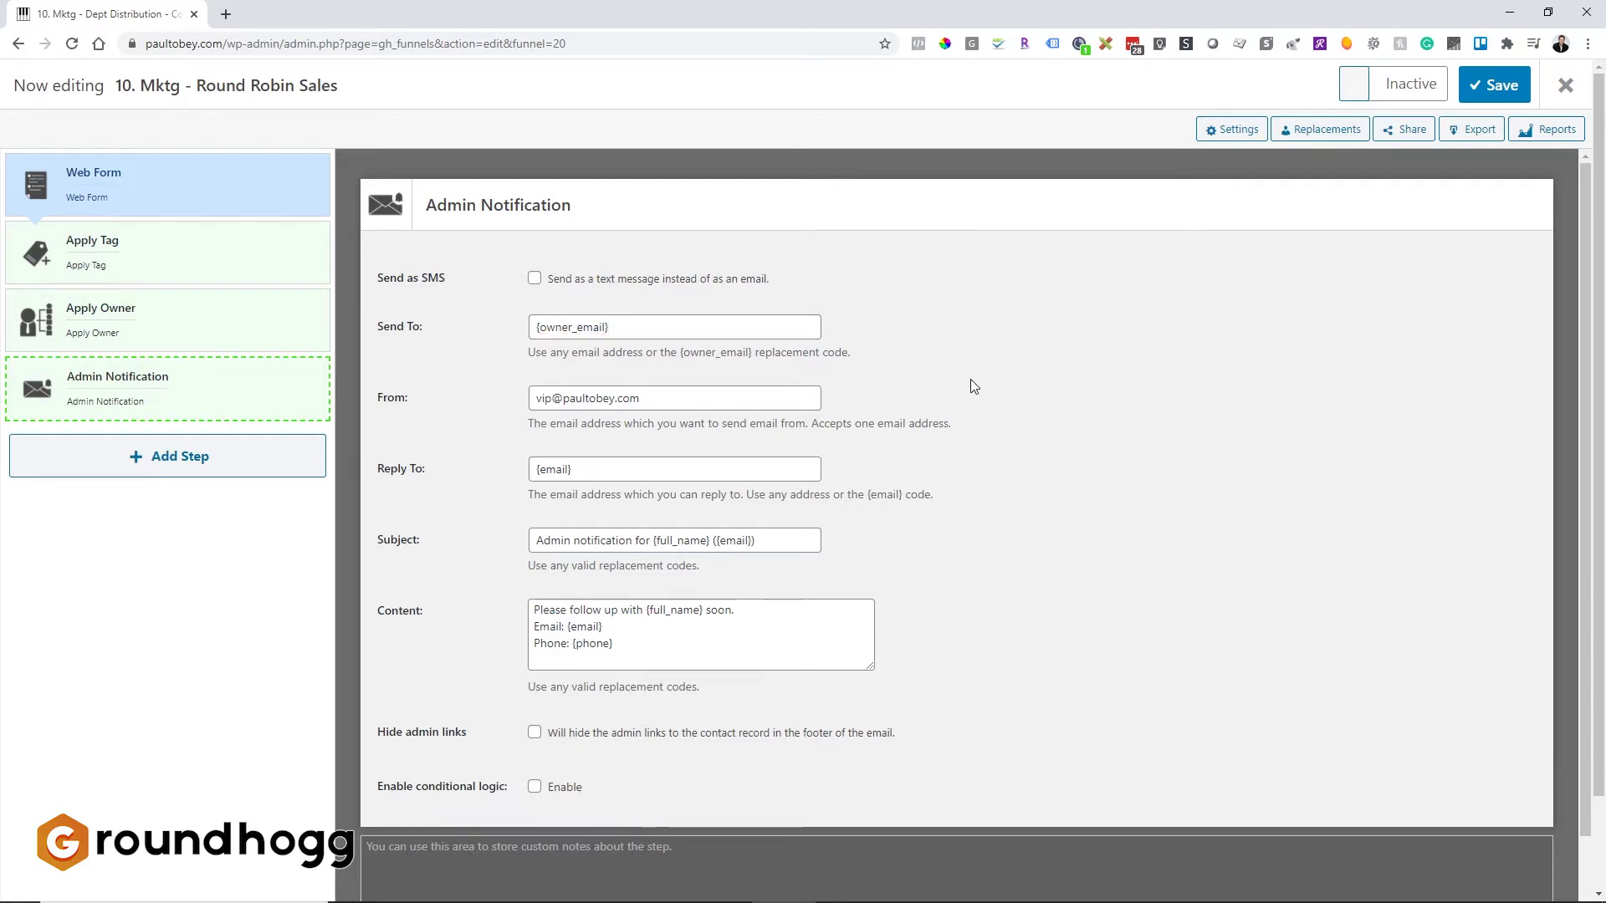
# Step: Set the notification subject to 'You have new sales lead please follow up.'
pyautogui.tripleClick(530, 408)
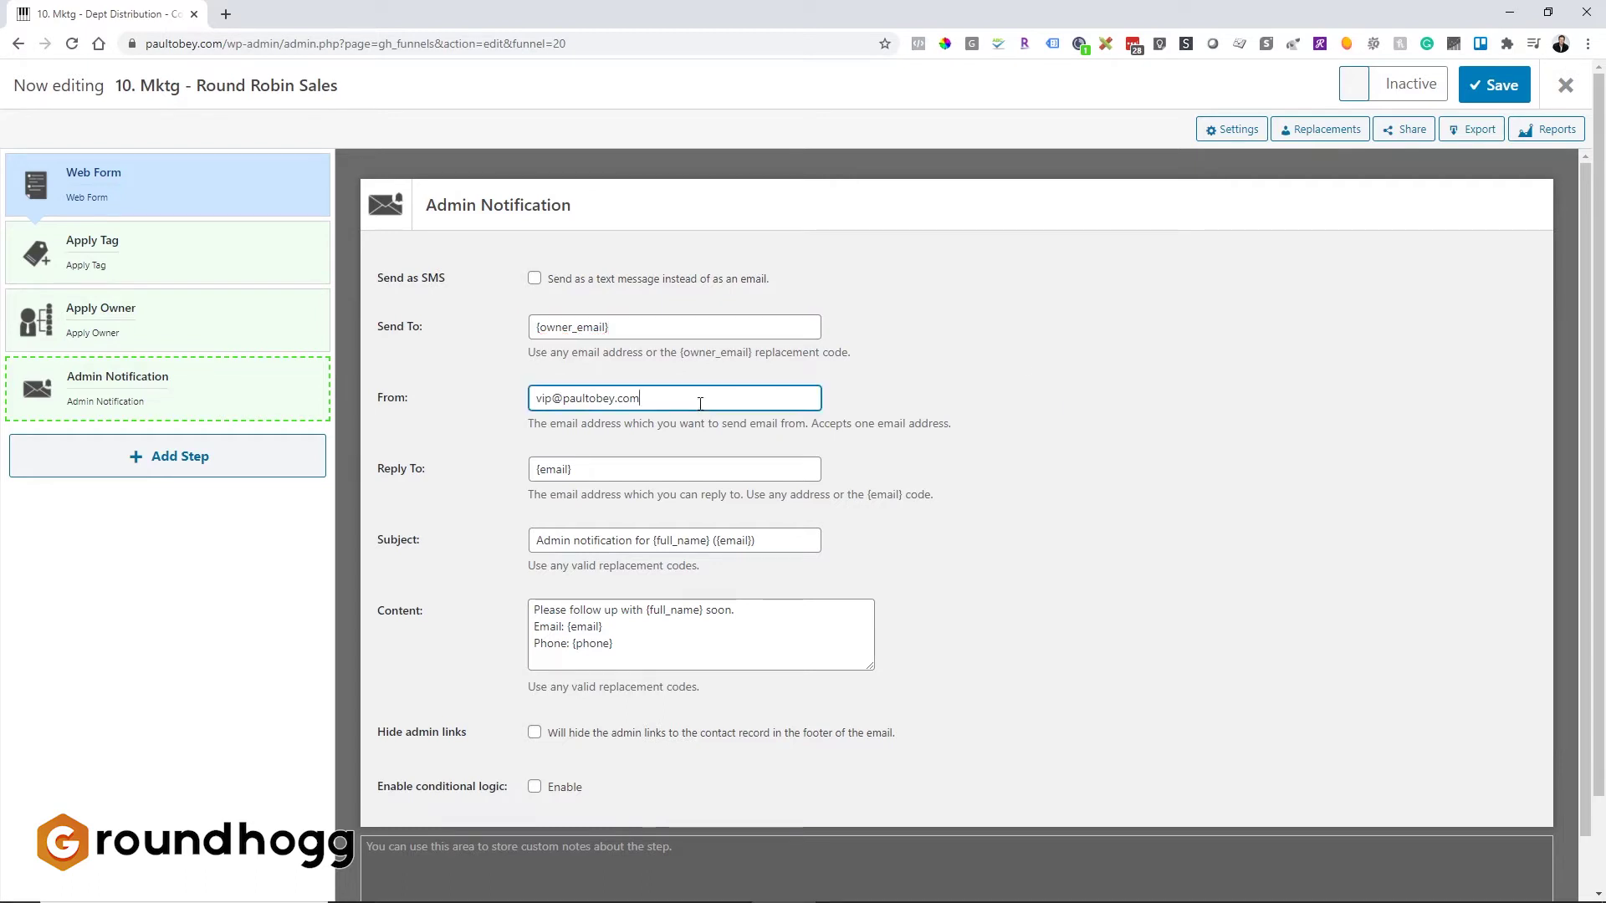
pyautogui.click(562, 399)
pyautogui.scroll(-1, 787, 468)
pyautogui.scroll(-1, 788, 459)
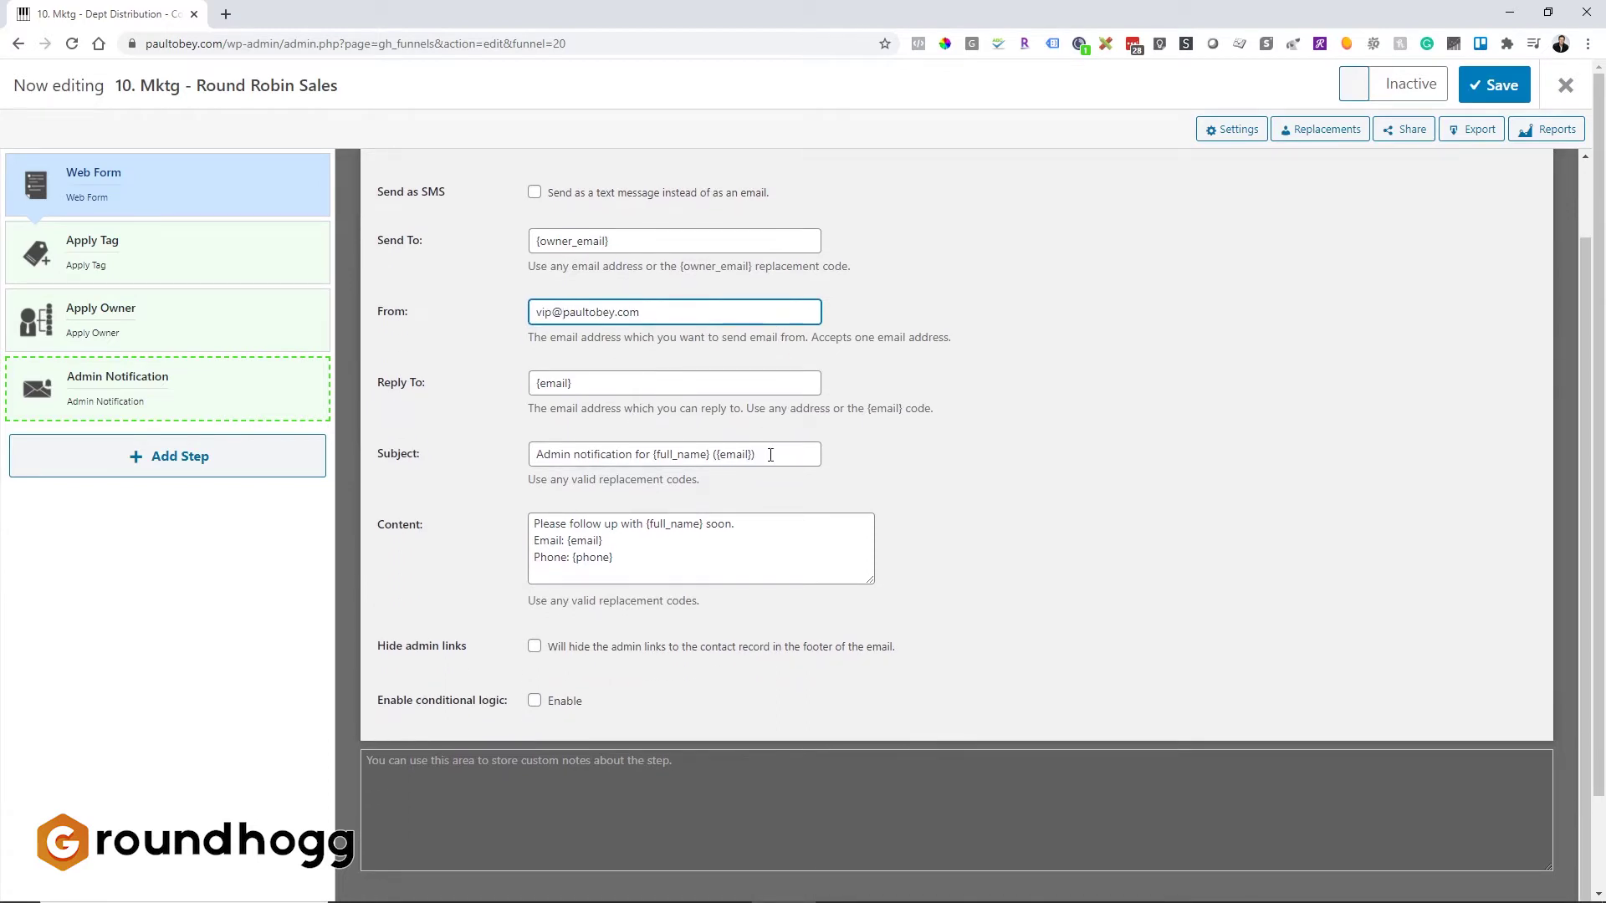
pyautogui.click(770, 455)
pyautogui.moveTo(752, 456); pyautogui.dragTo(430, 470)
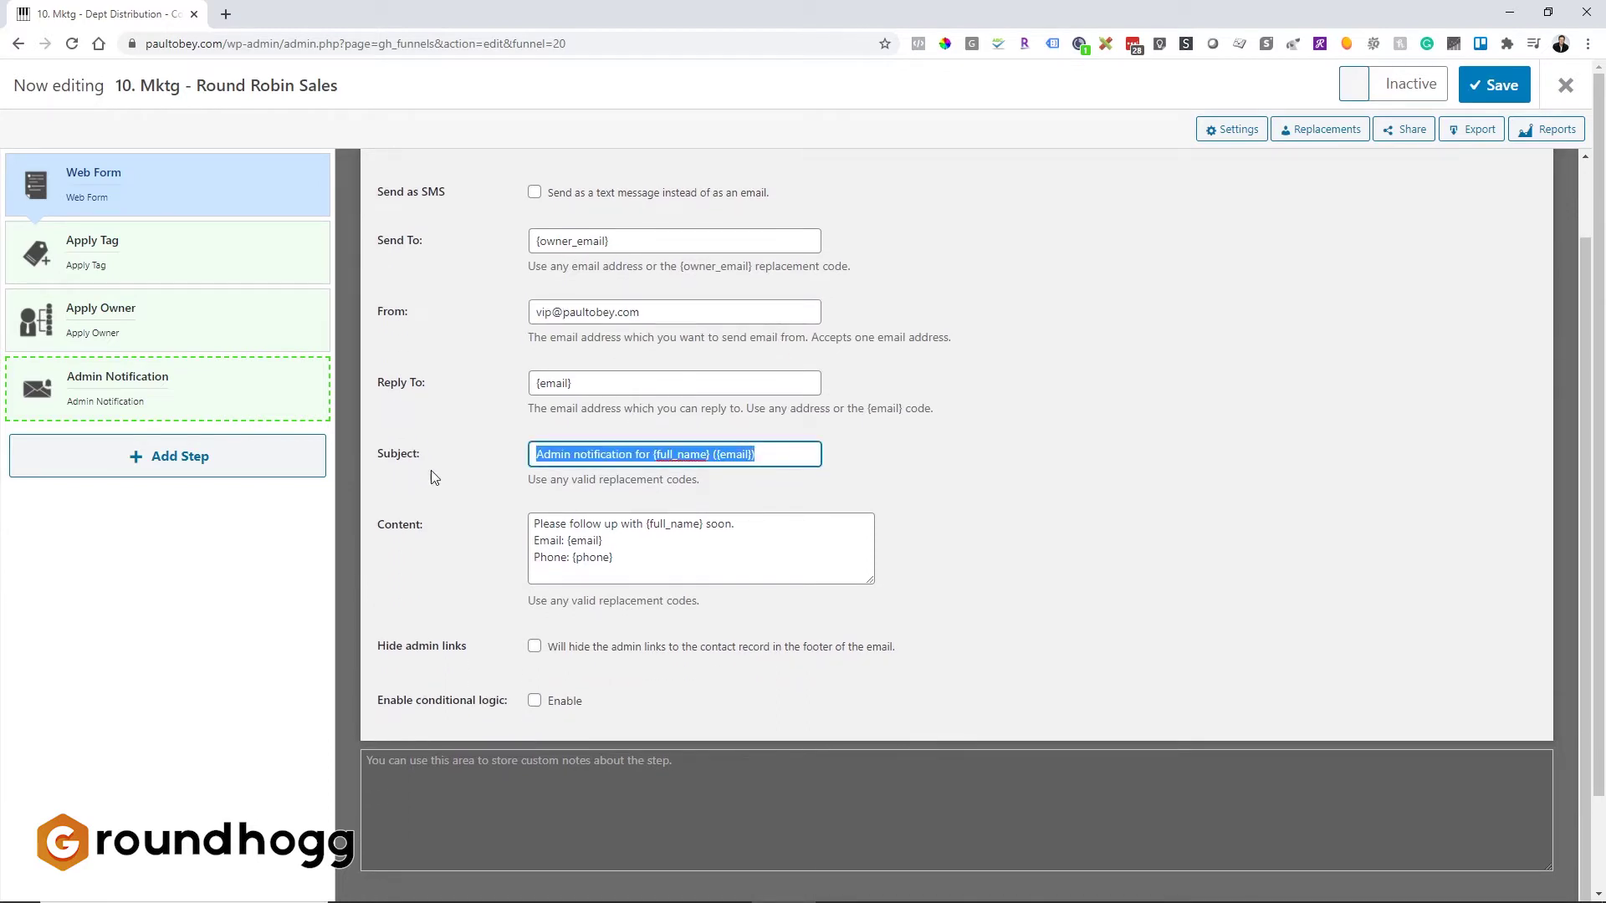
pyautogui.write('You have new sales leads')
pyautogui.press('BackSpace')
pyautogui.press('BackSpace')
pyautogui.write('please follow up.')
pyautogui.press('Tab')
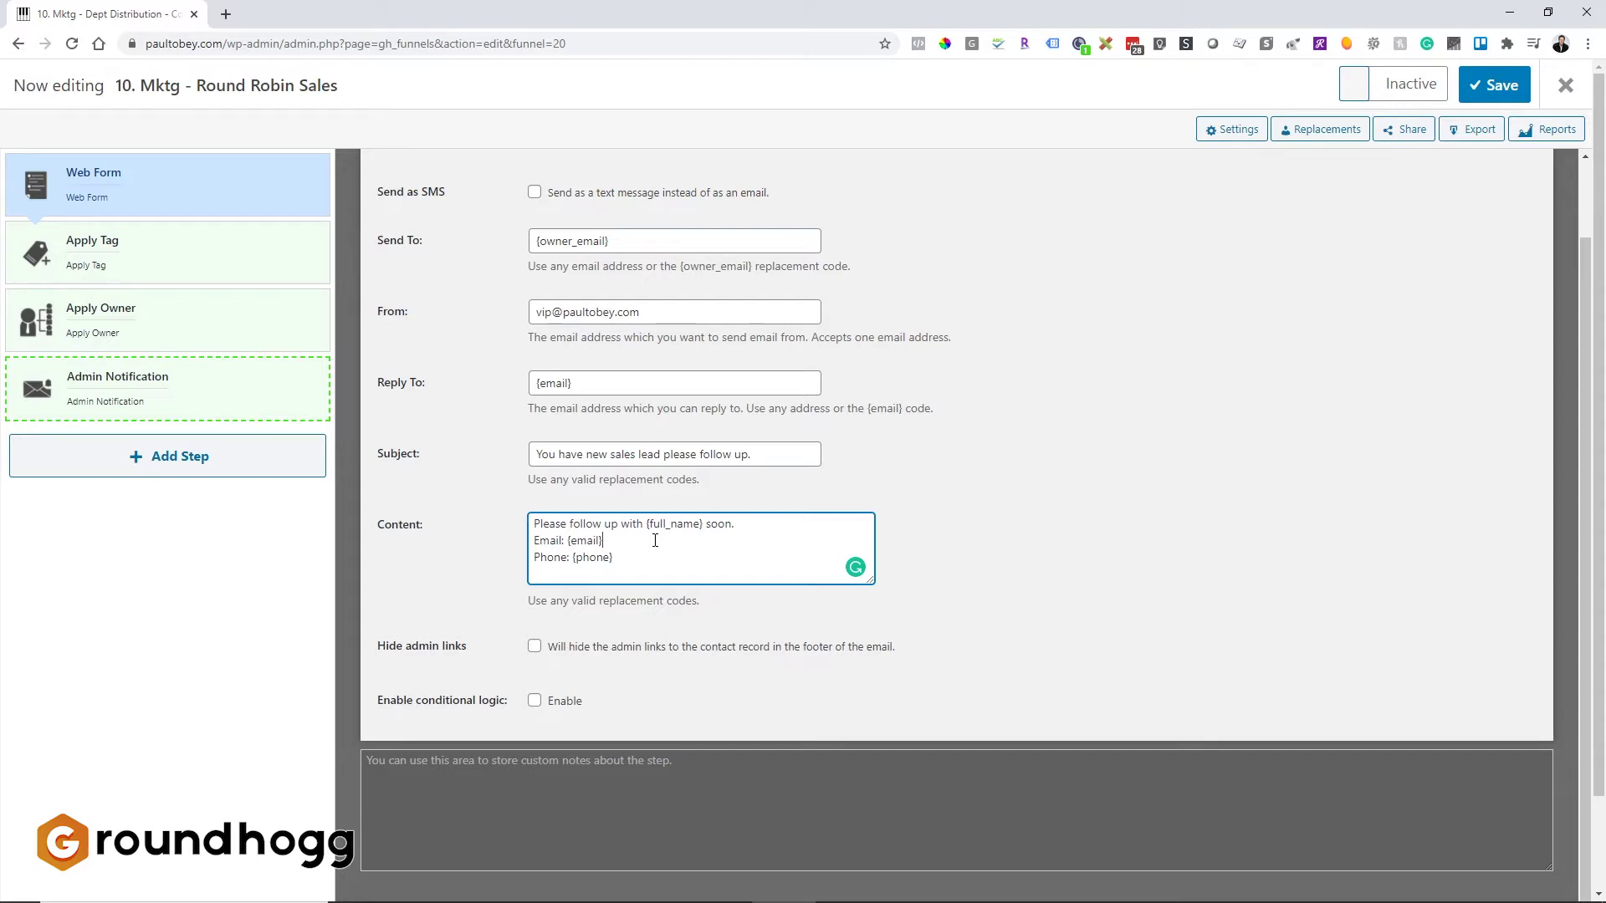
pyautogui.click(986, 579)
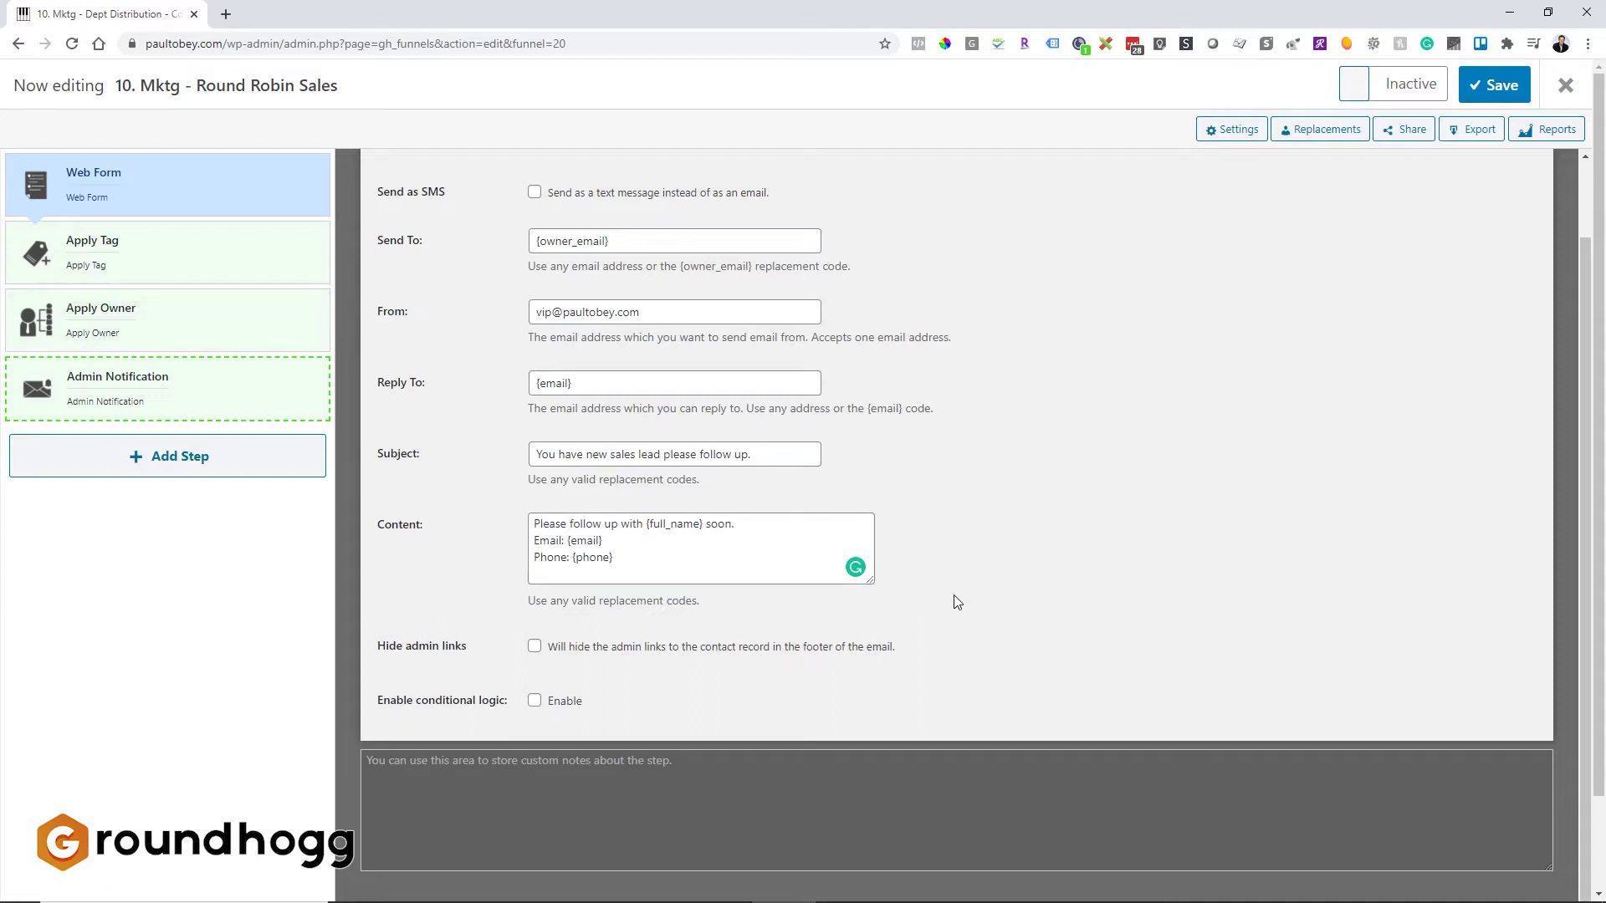
# Step: Save the Round Robin funnel and start a new blank funnel from scratch
pyautogui.click(1503, 99)
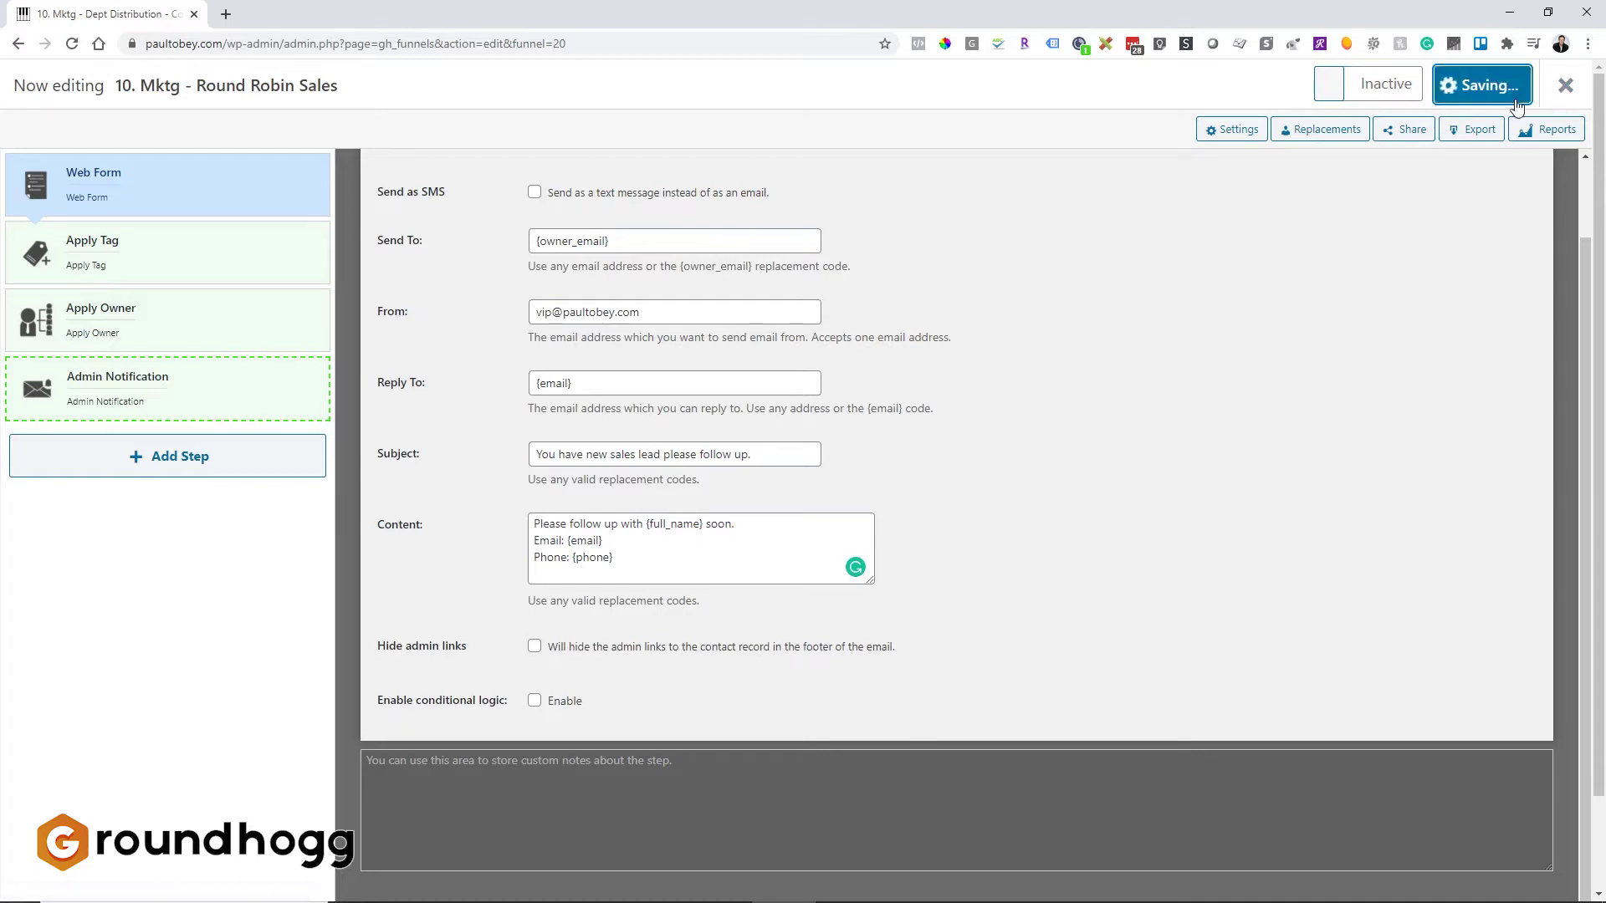
pyautogui.click(1567, 90)
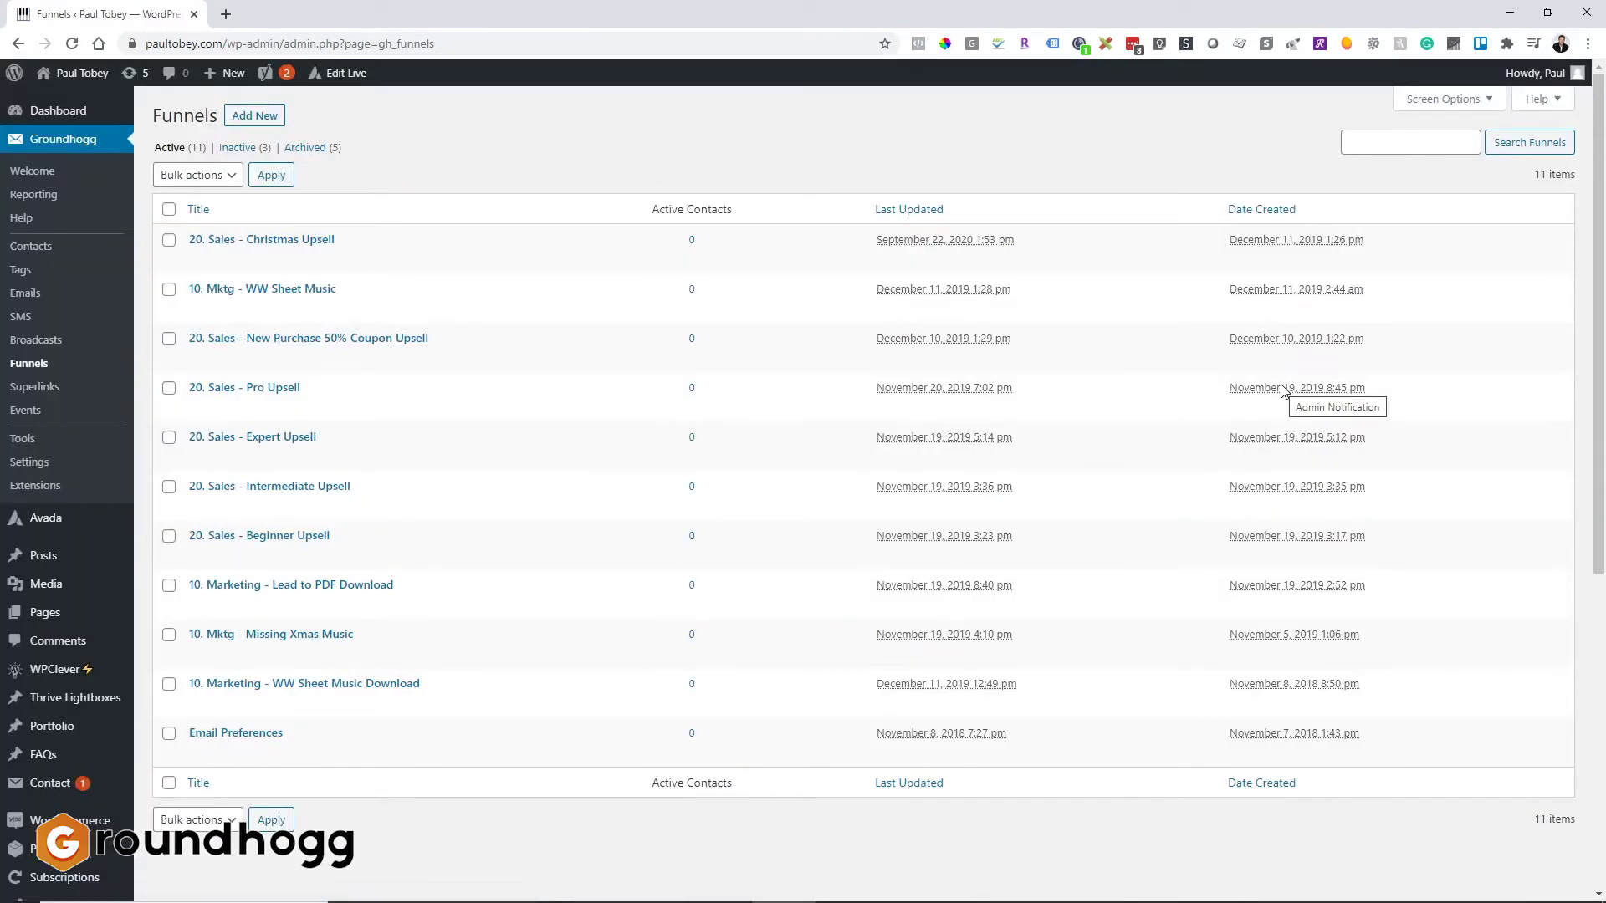
pyautogui.click(272, 122)
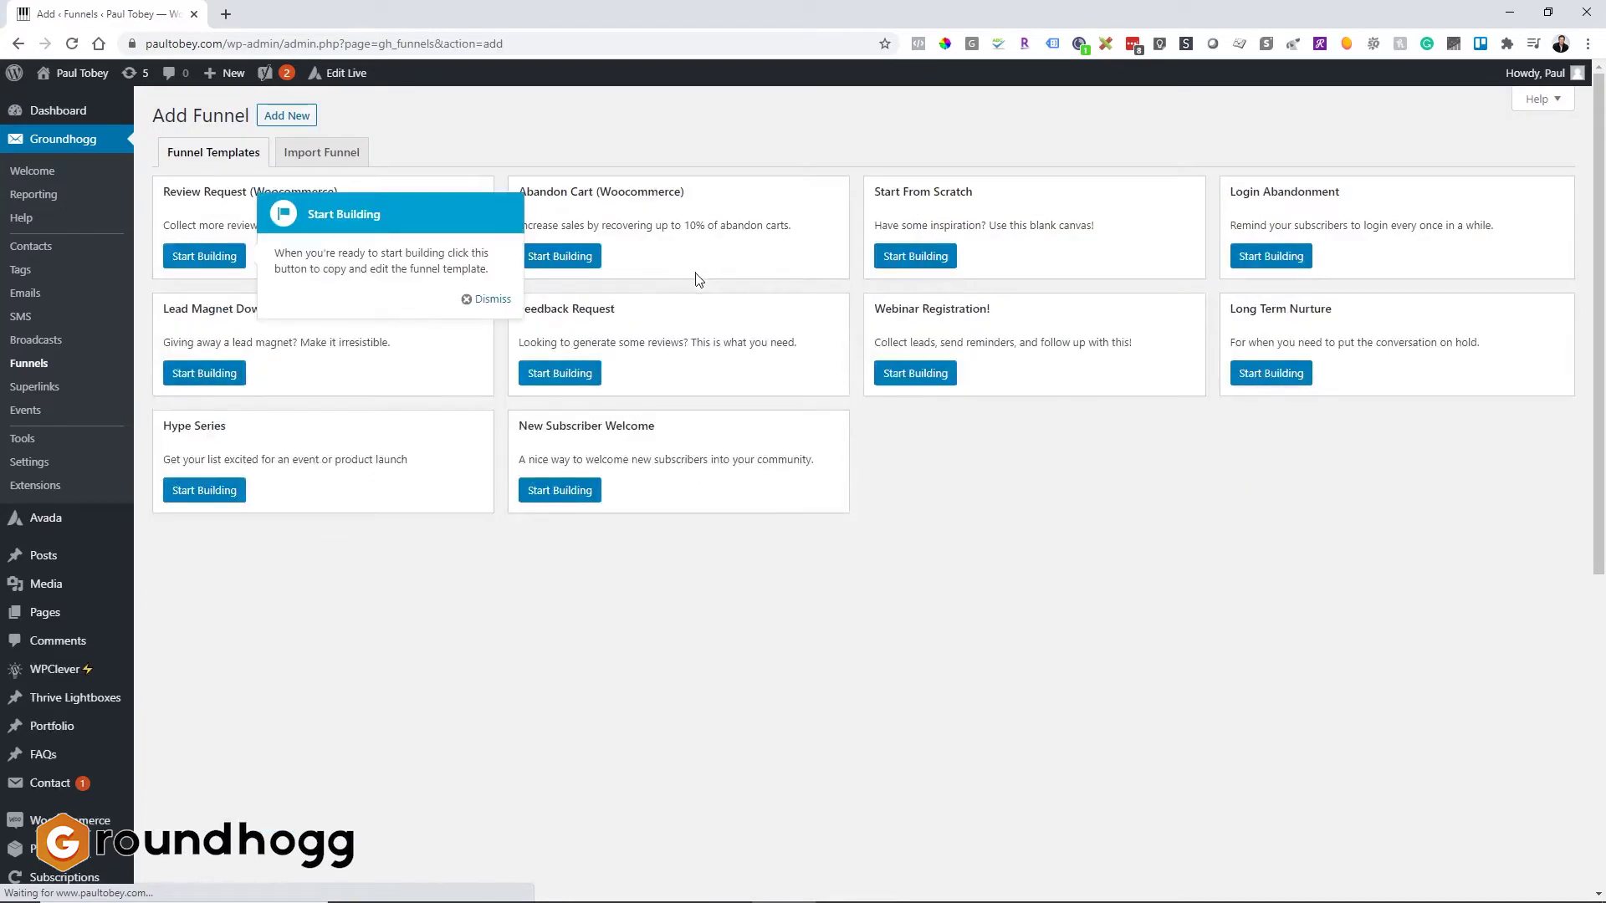
pyautogui.click(903, 262)
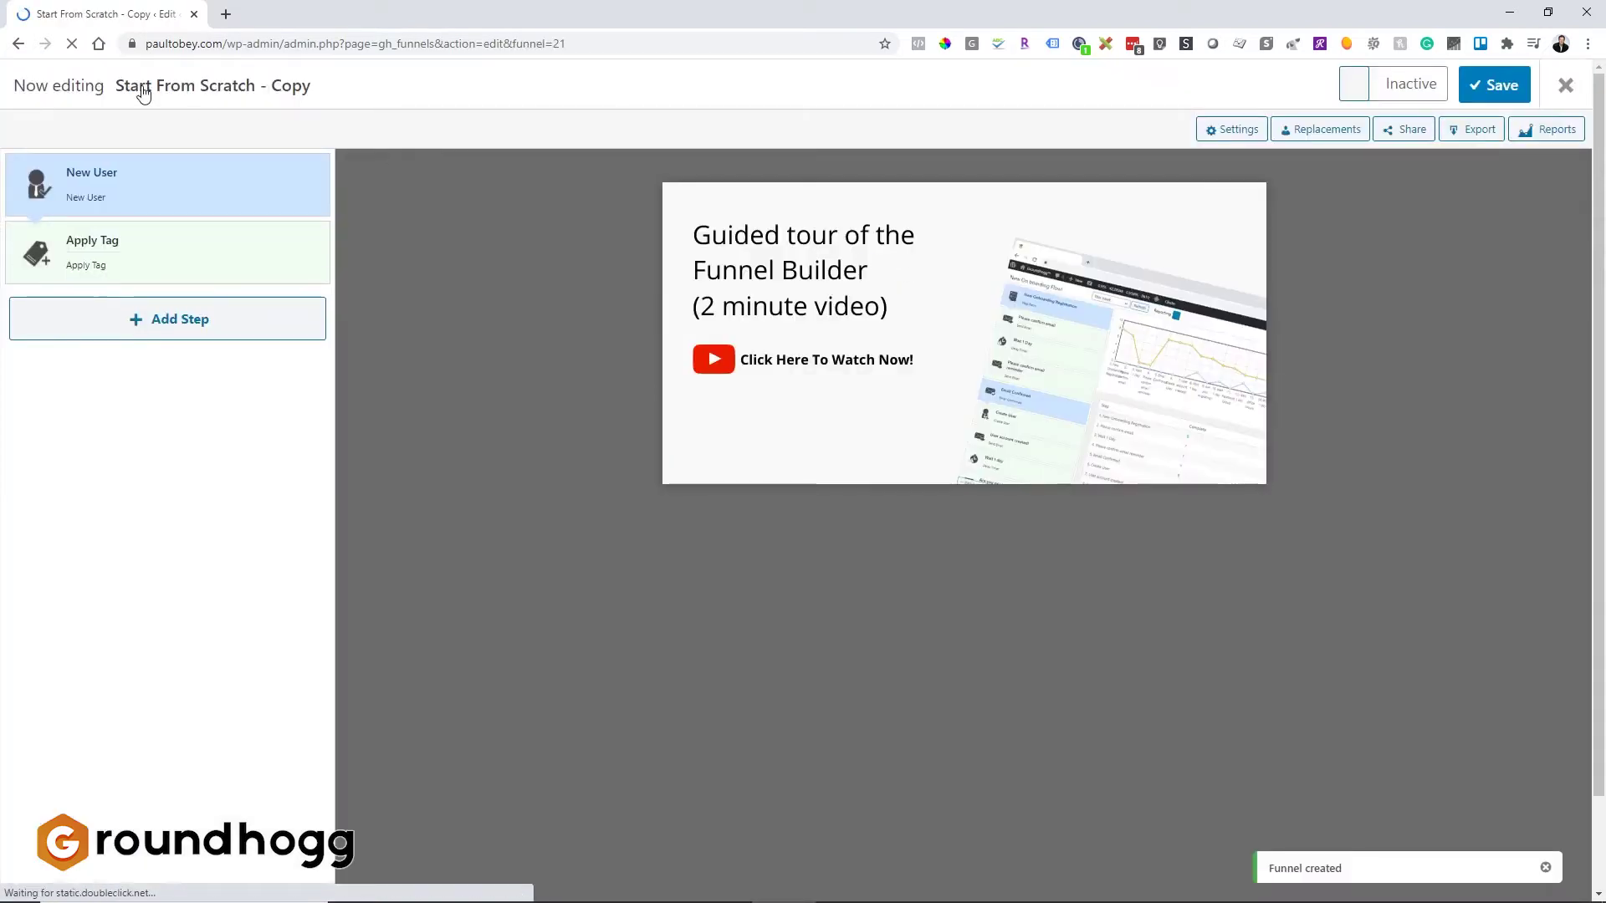
# Step: Rename the new funnel to '20. Sales - Confirmed Lead Follow Up.'
pyautogui.click(143, 92)
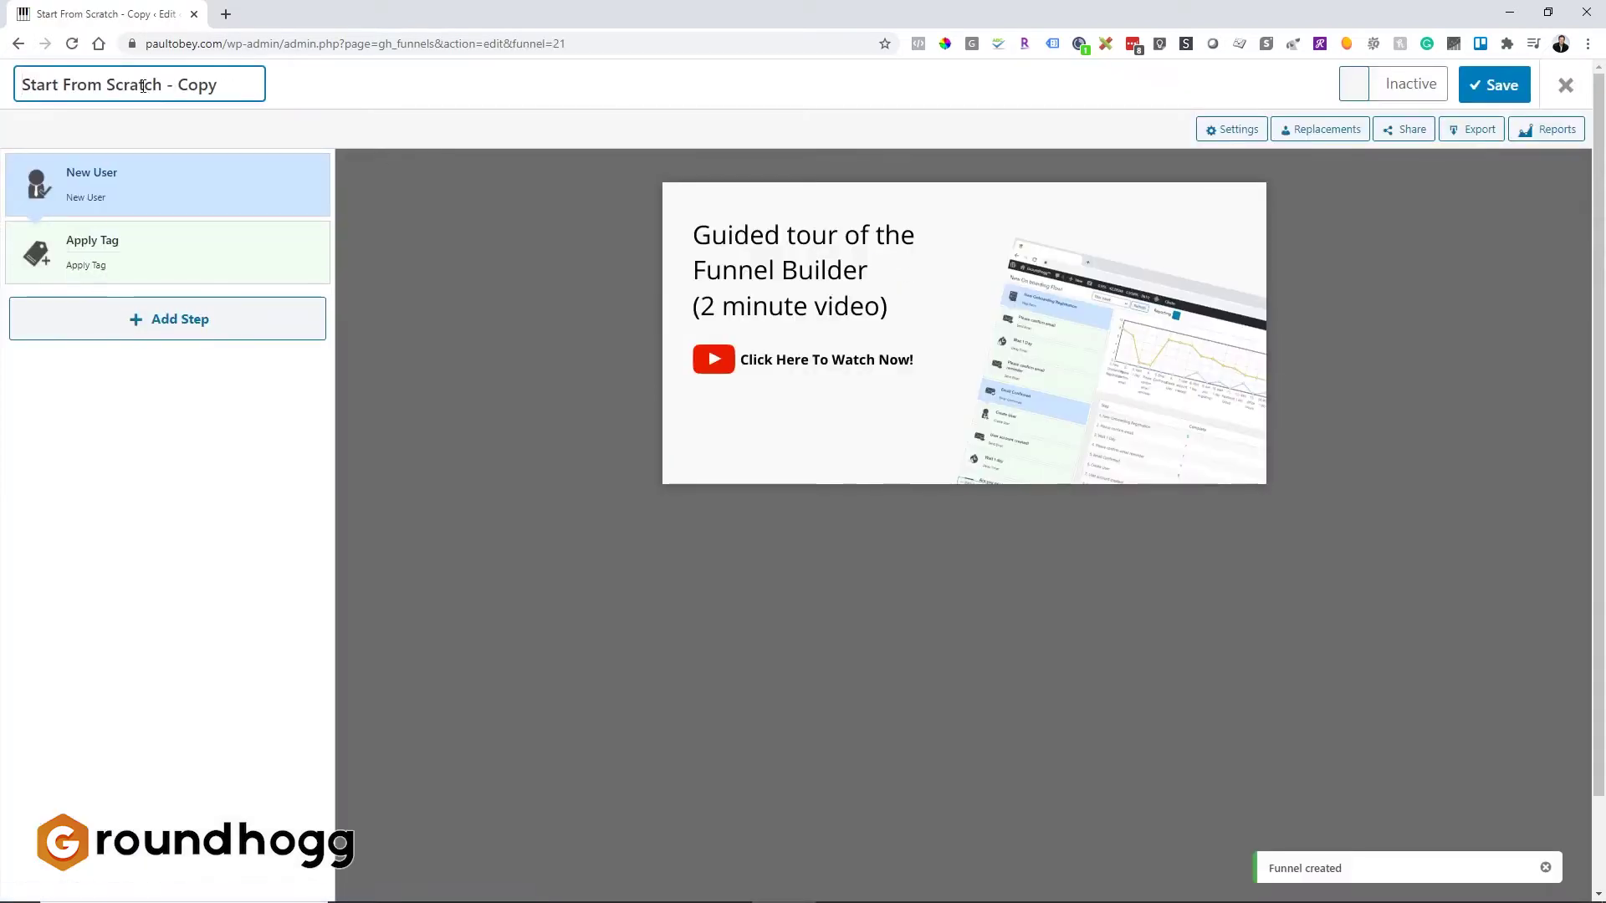
pyautogui.hotkey('ctrl', 'a')
pyautogui.press('BackSpace')
pyautogui.write('20')
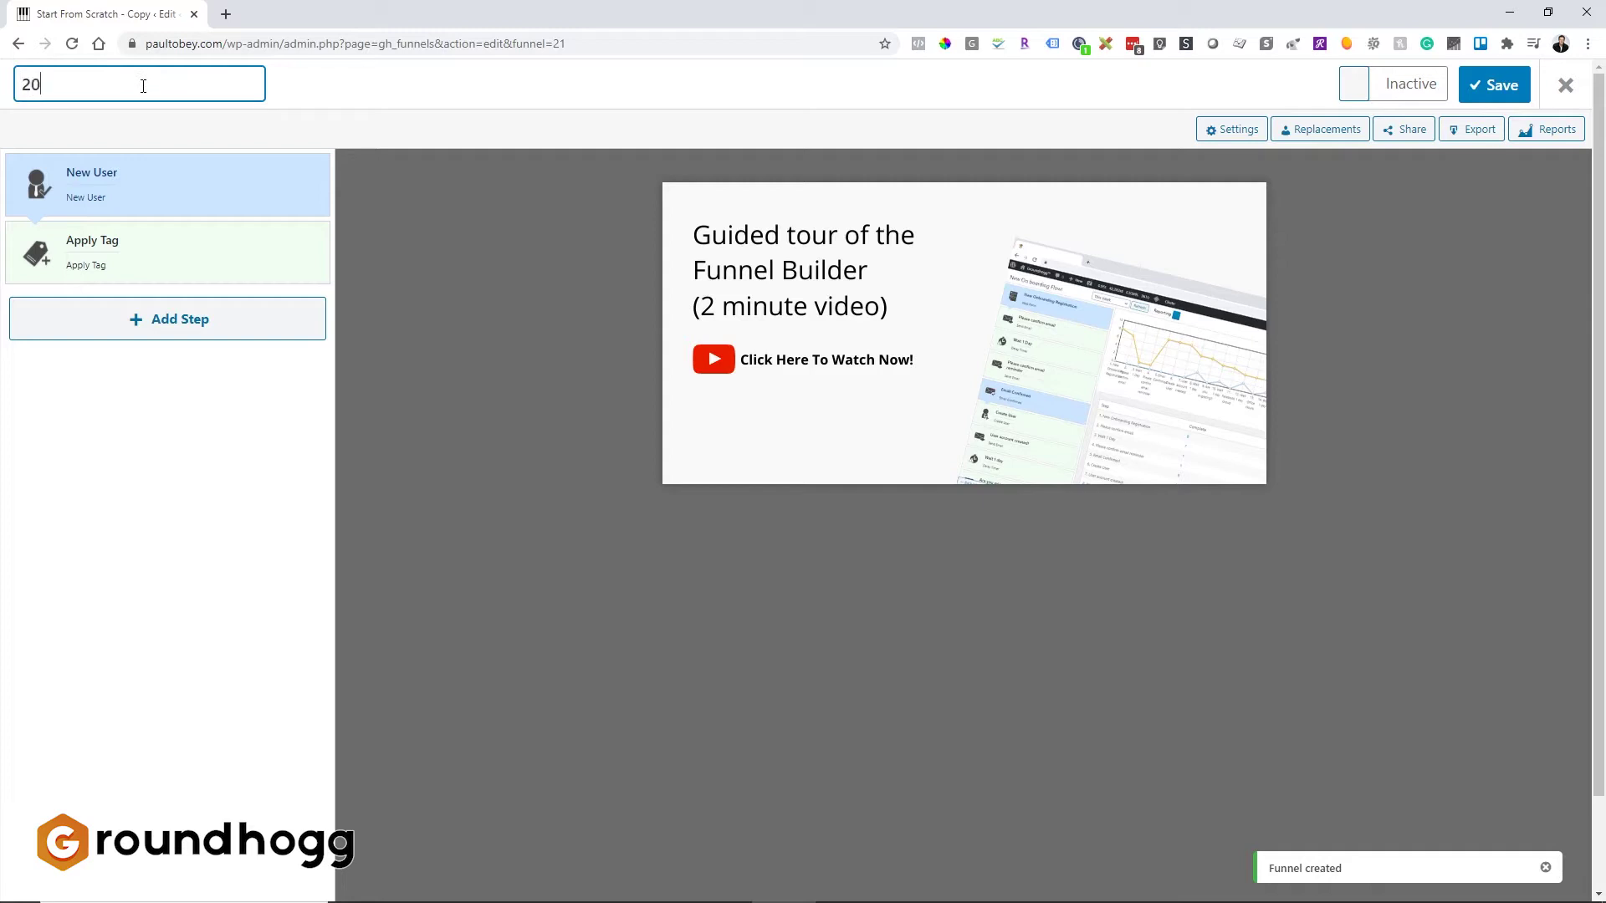
pyautogui.write('. Sales - Cof')
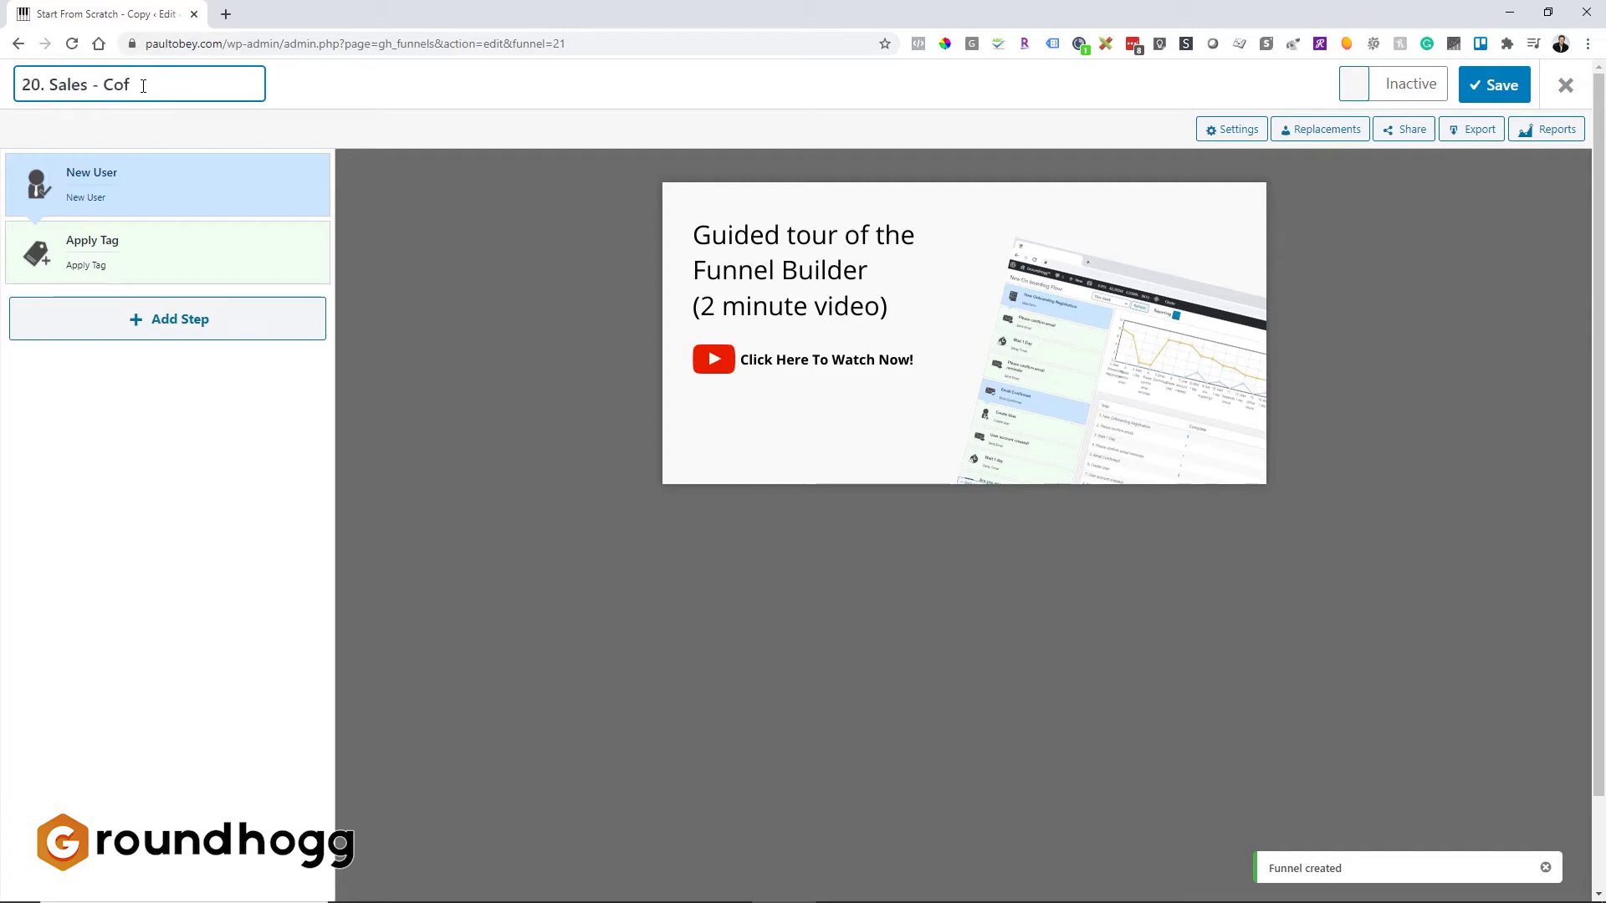
pyautogui.press('BackSpace')
pyautogui.write('nfirmed Lead F')
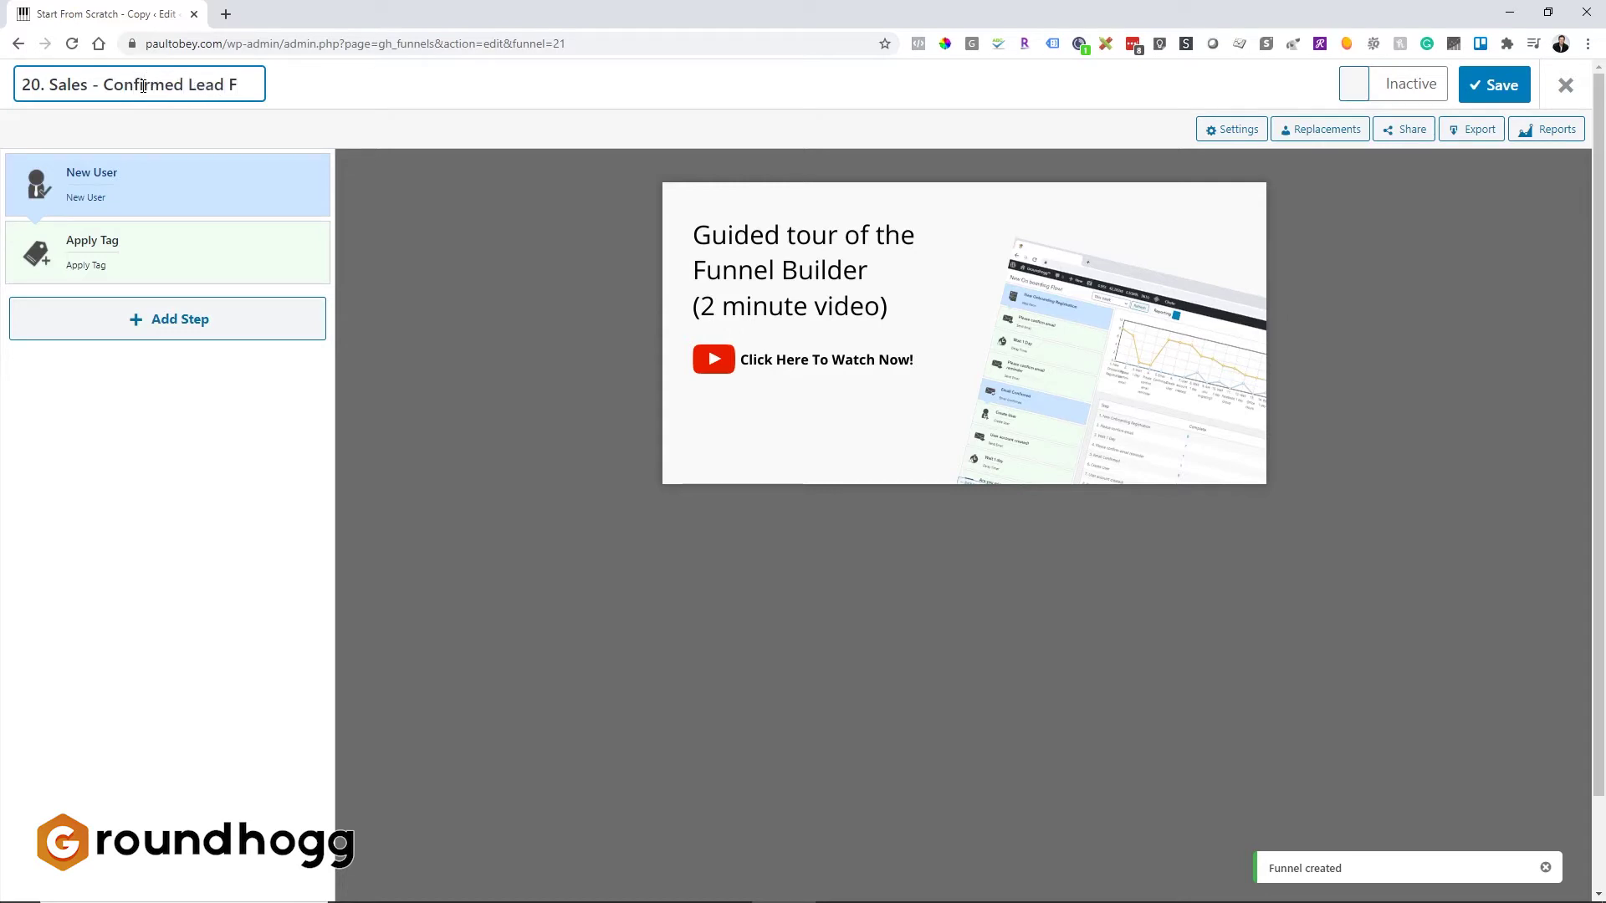
pyautogui.write('ollo')
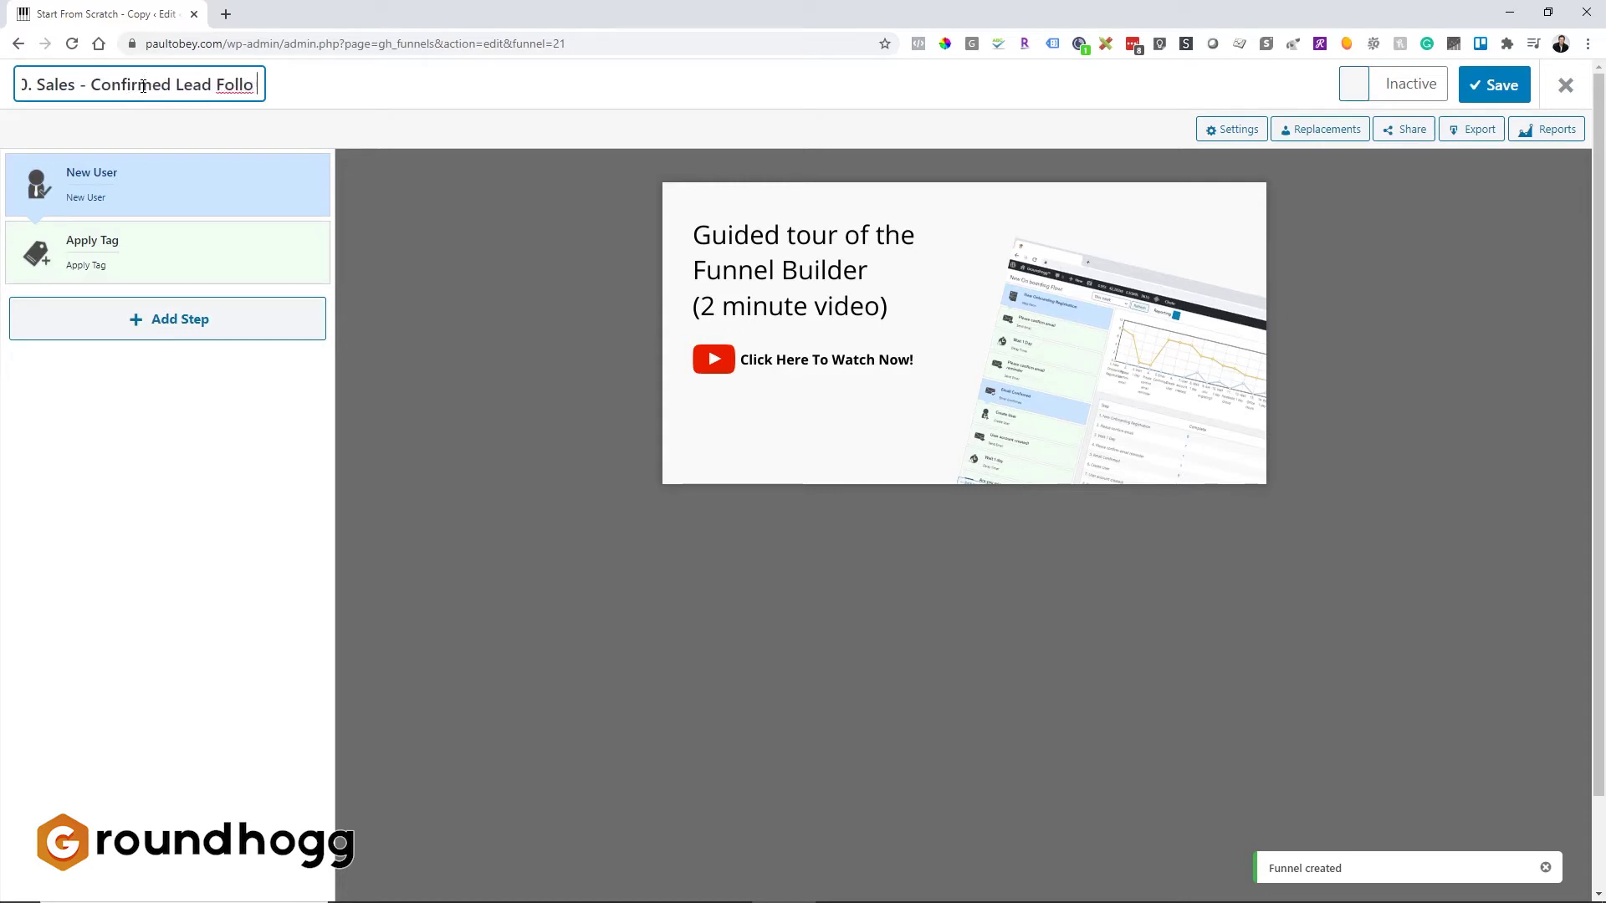
pyautogui.write('w Up.')
pyautogui.press('Return')
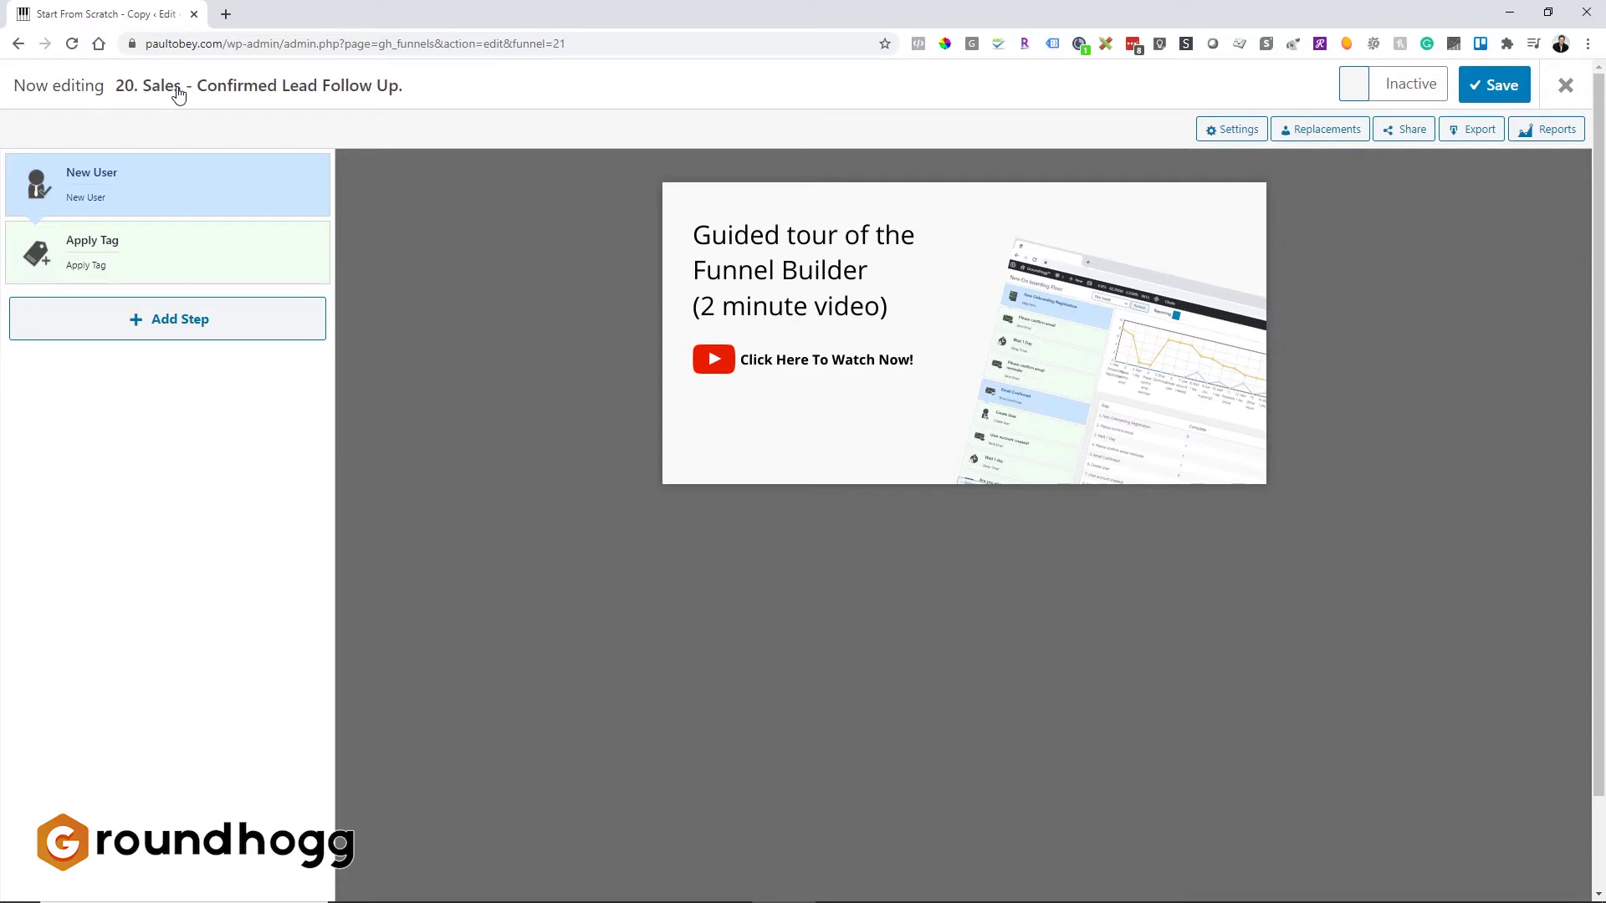
# Step: Add a Web Form step after Apply Tag and clear its default form code
pyautogui.moveTo(187, 193)
pyautogui.click(167, 321)
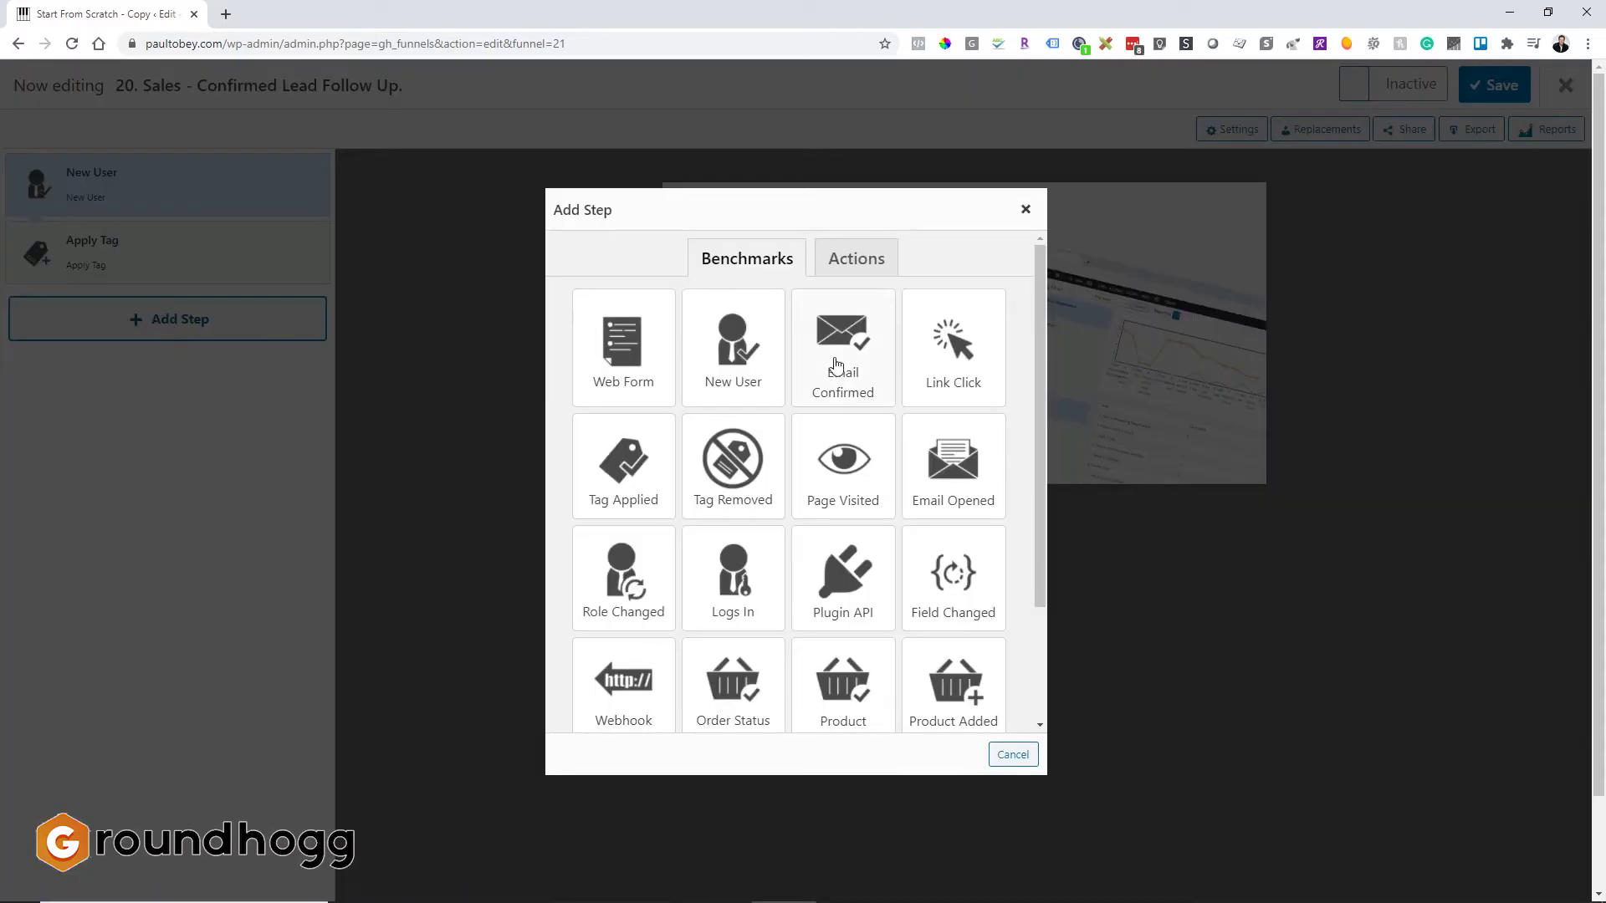
pyautogui.click(639, 386)
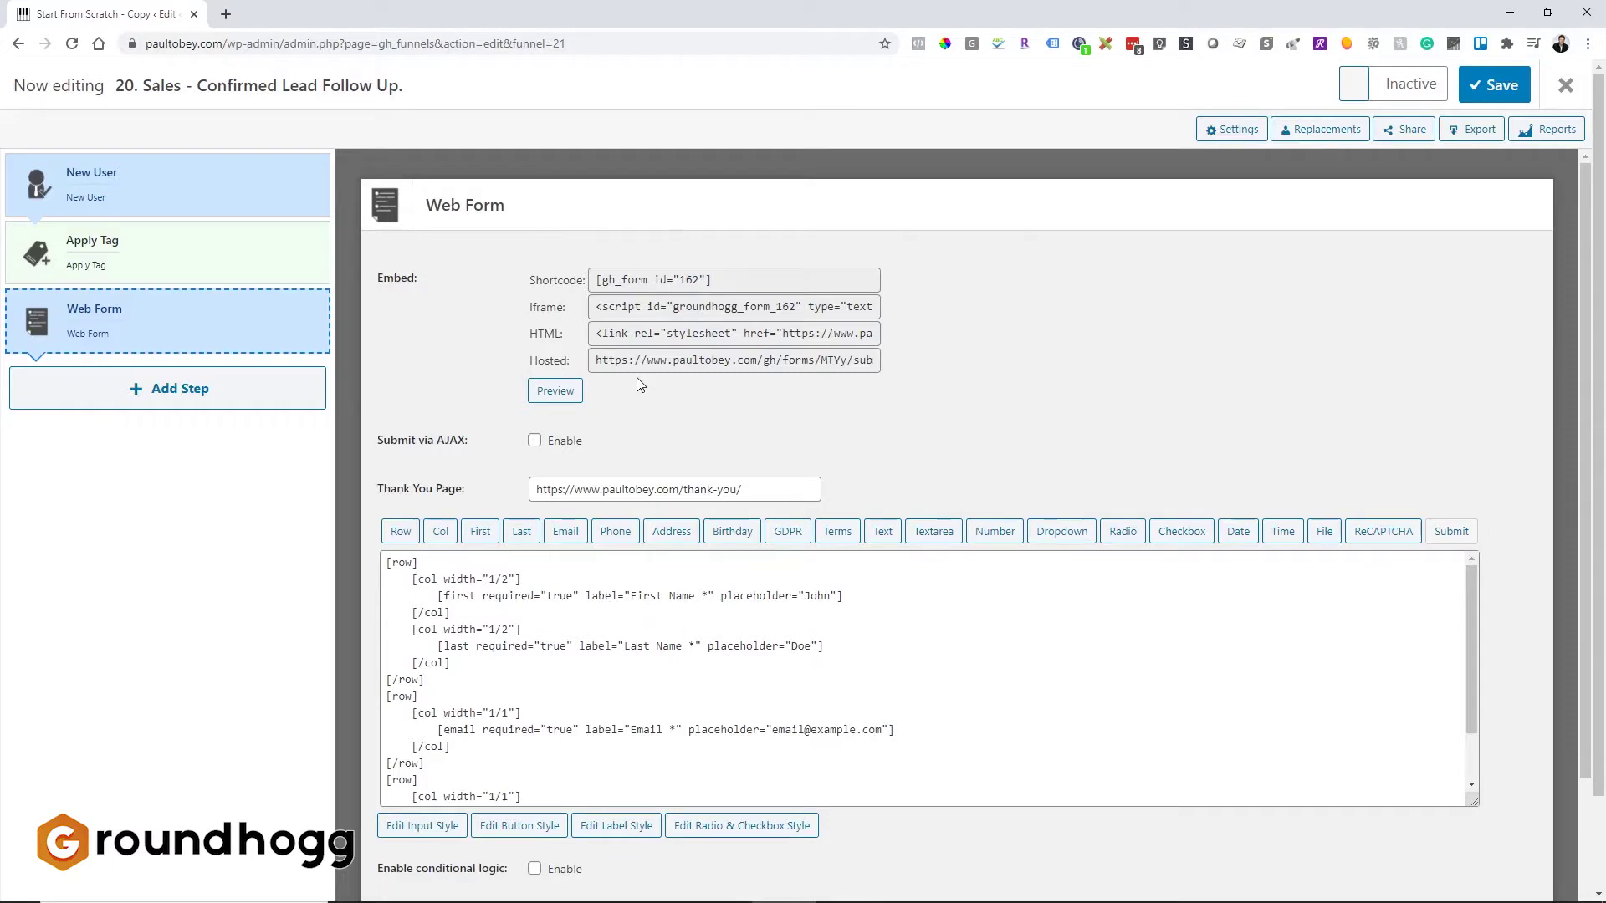
pyautogui.scroll(-2, 640, 386)
pyautogui.click(607, 456)
pyautogui.hotkey('ctrl', 'a')
pyautogui.press('BackSpace')
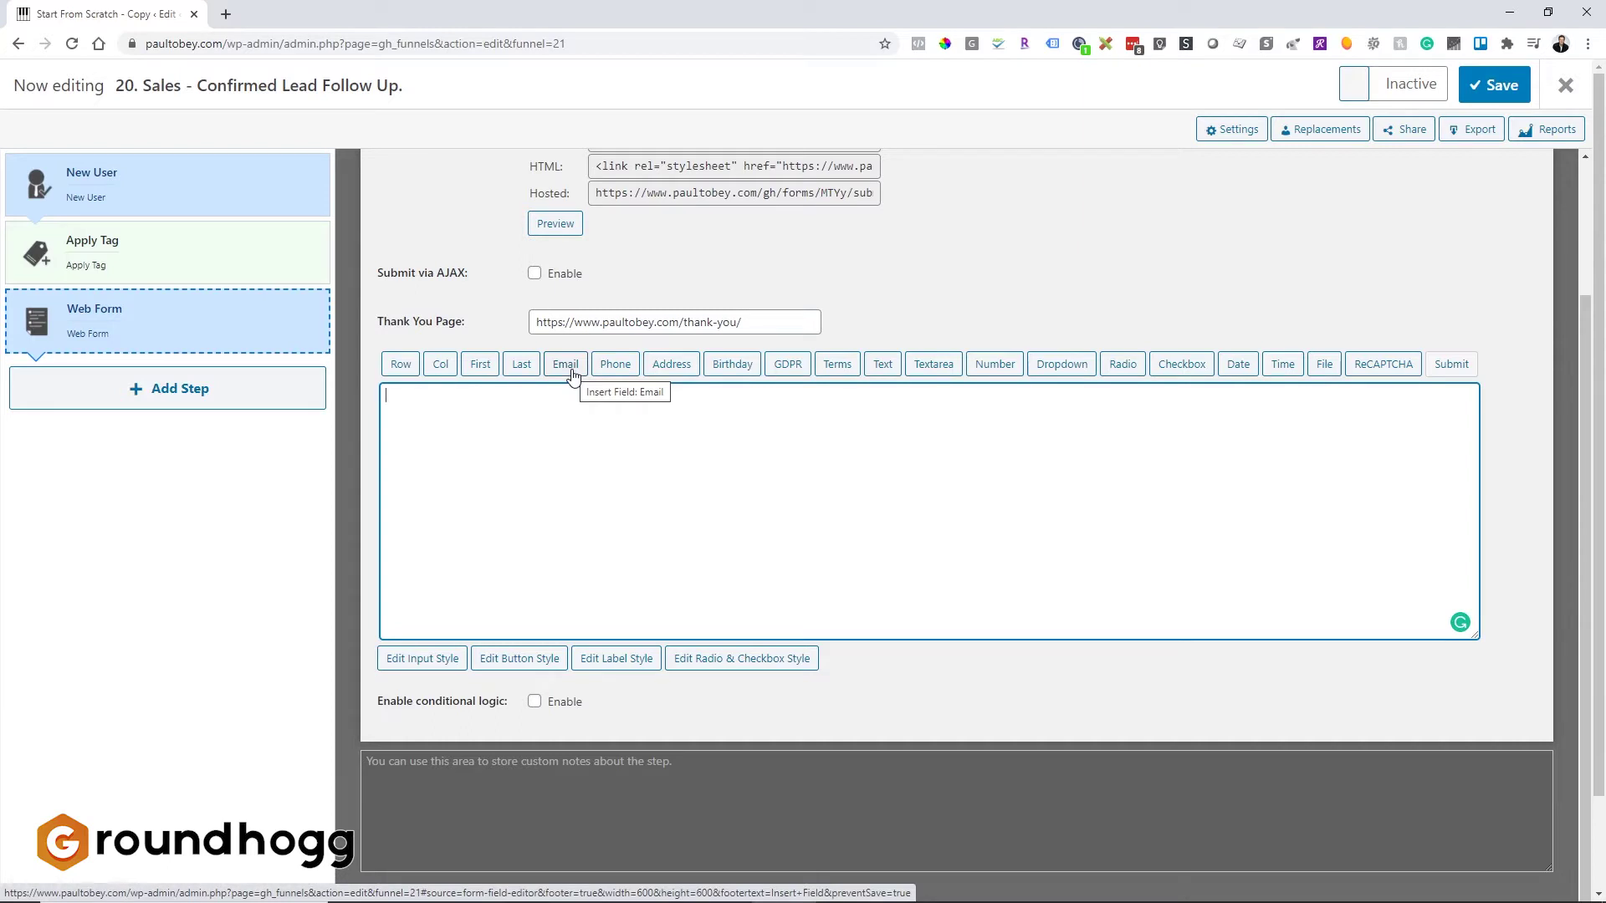
# Step: Insert an email field with the placeholder 'Email of the Lead' into the form
pyautogui.click(572, 374)
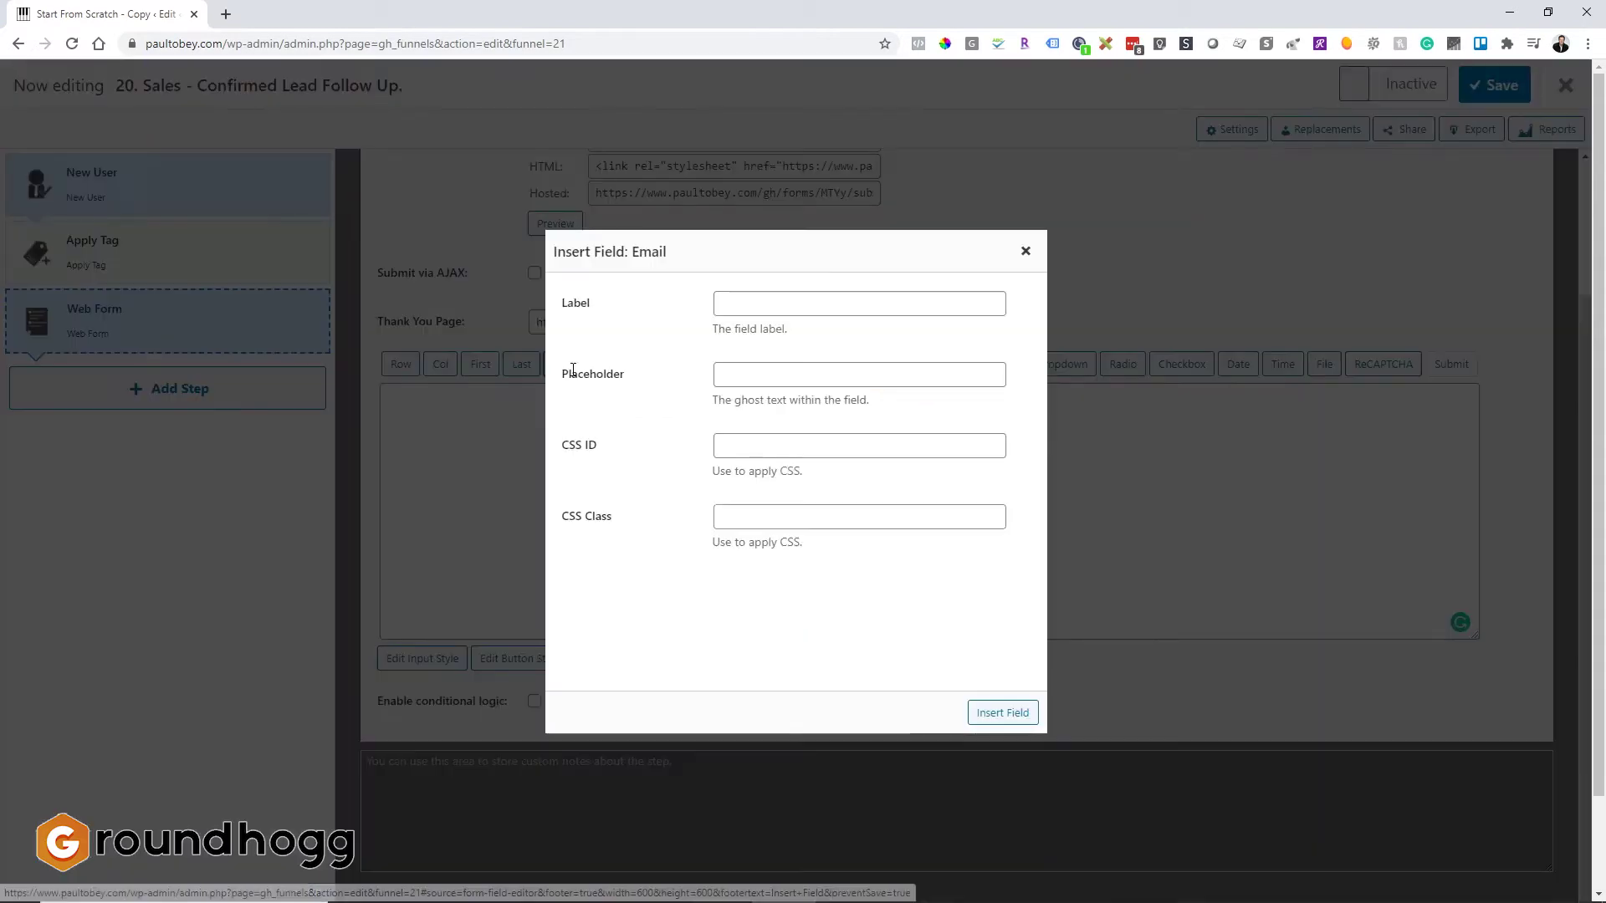
pyautogui.click(780, 385)
pyautogui.write('Email of the')
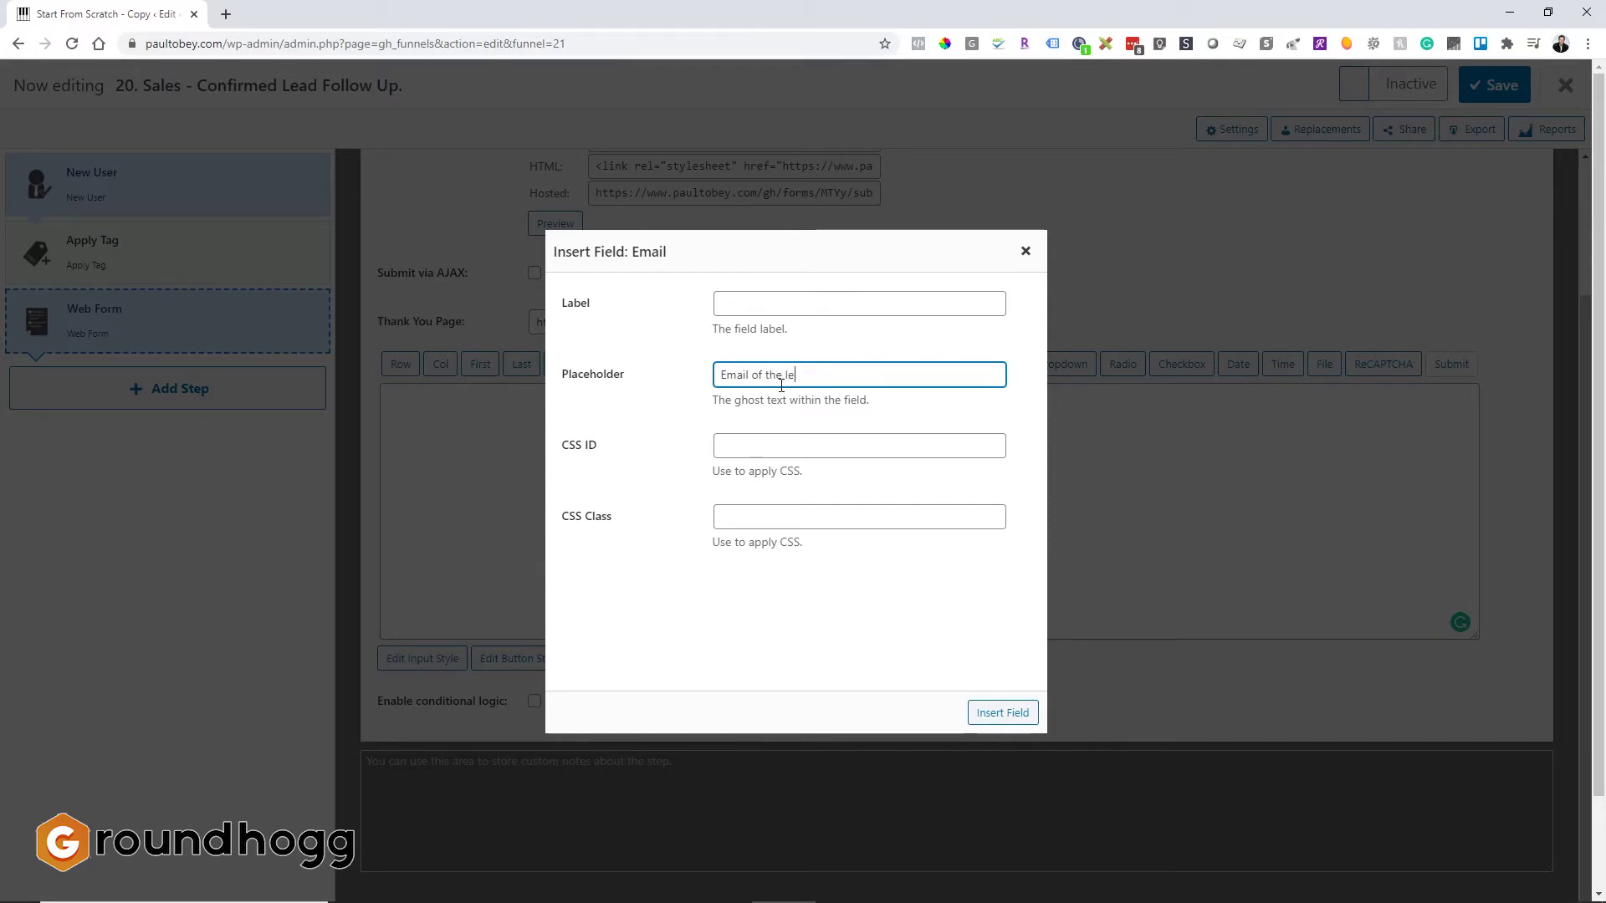
pyautogui.write(' le')
pyautogui.press('BackSpace')
pyautogui.write('ed')
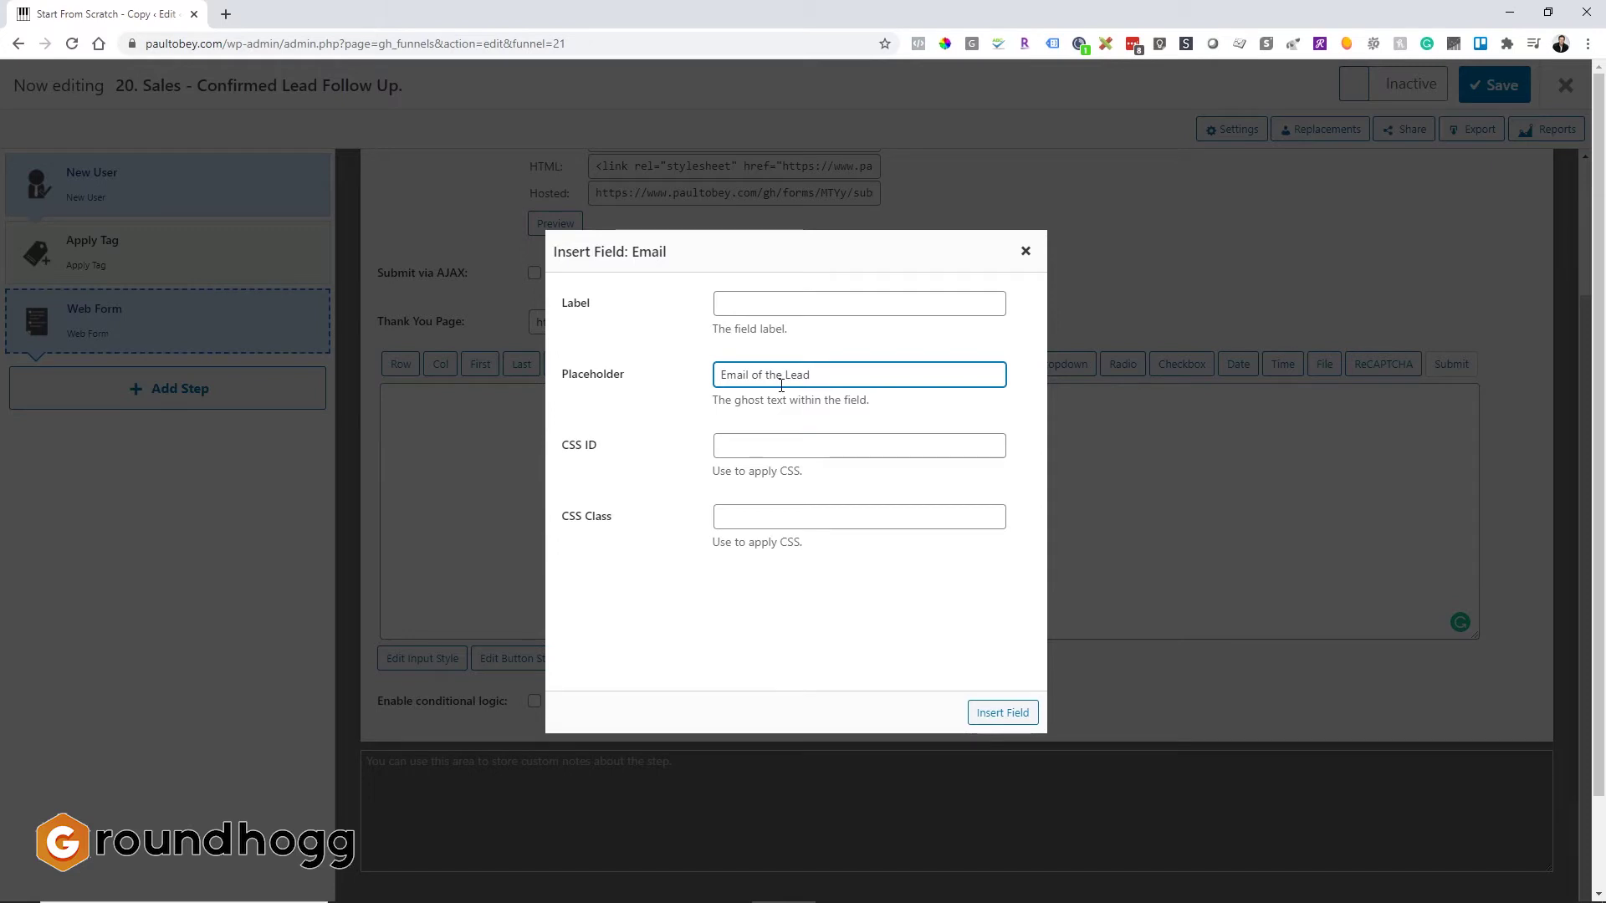
pyautogui.click(982, 715)
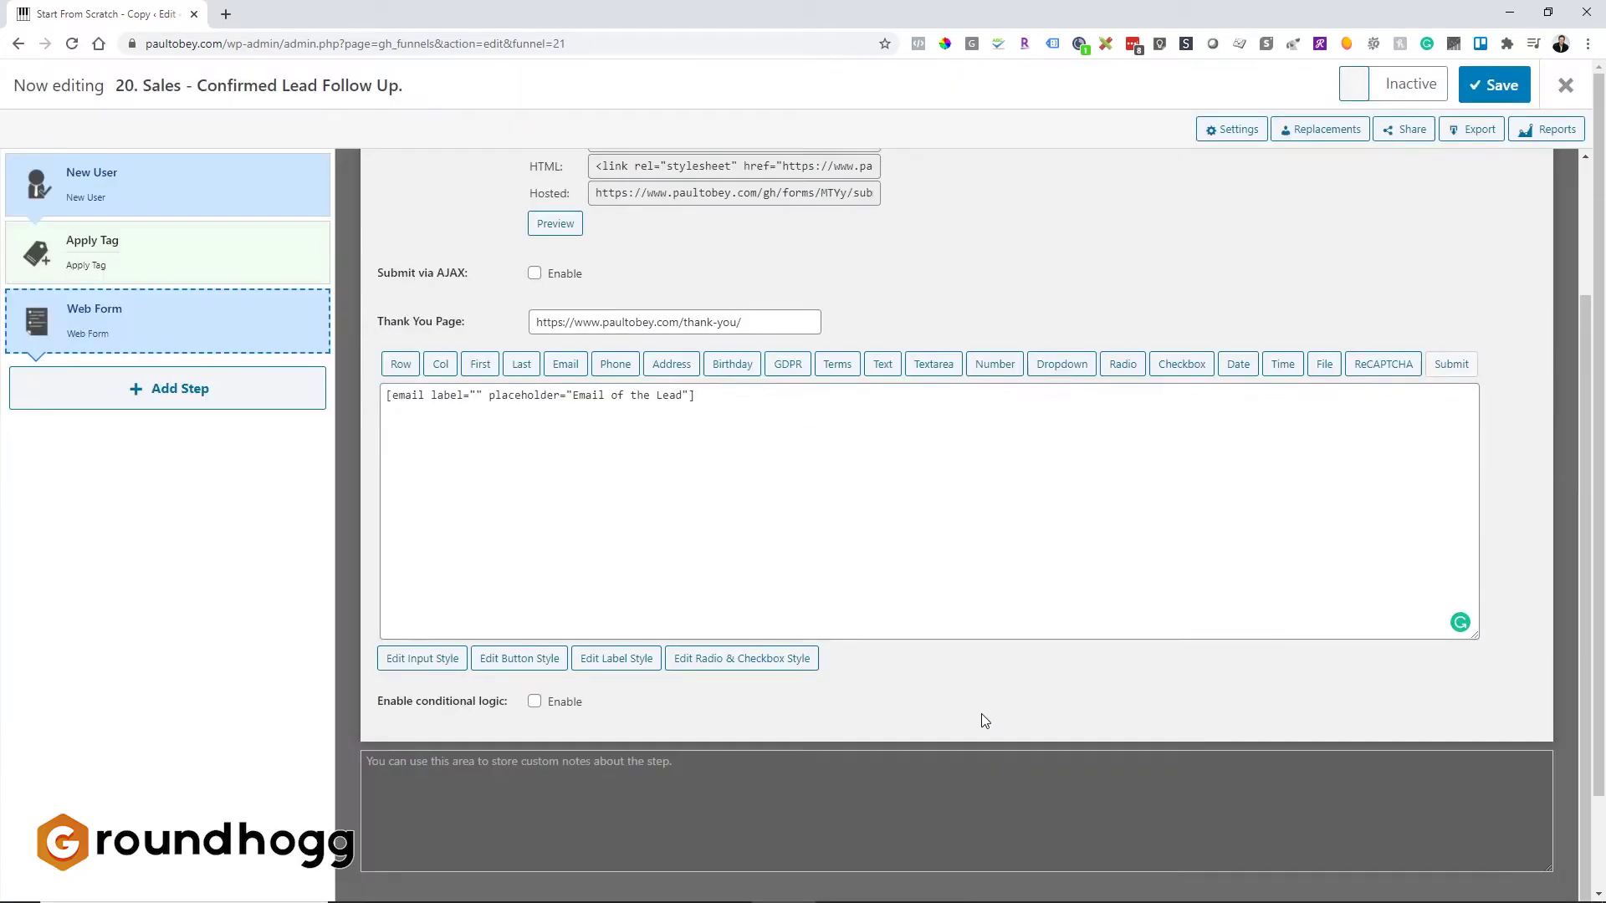
# Step: Set up a required radio field labelled 'Are you following up with this lead?' named follow_up_lead
pyautogui.click(748, 410)
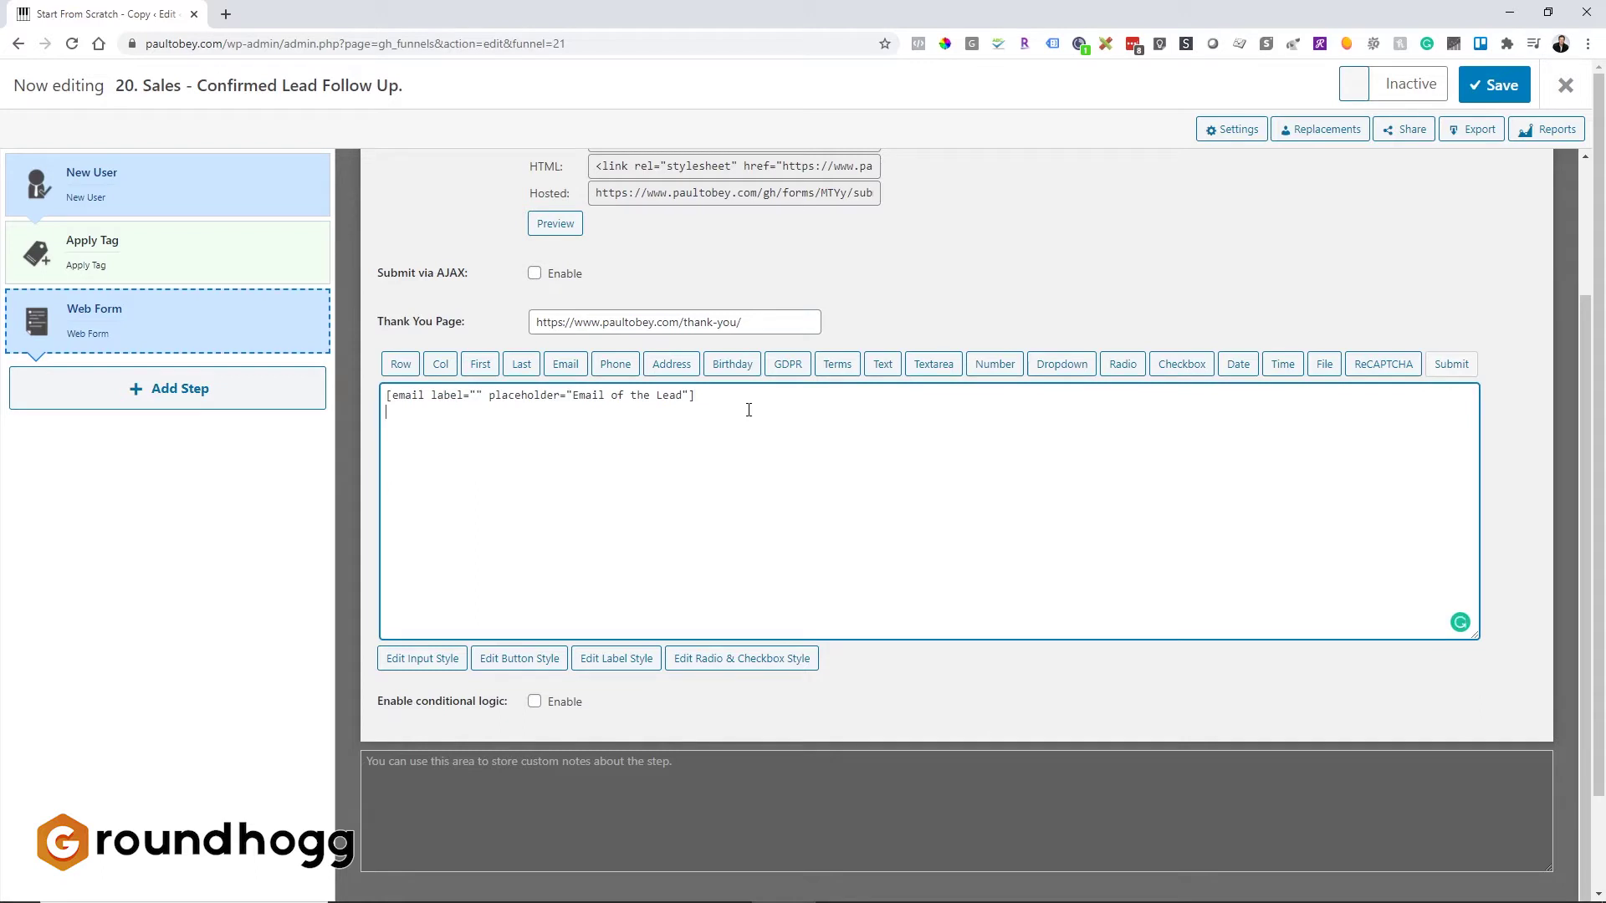
pyautogui.click(1120, 368)
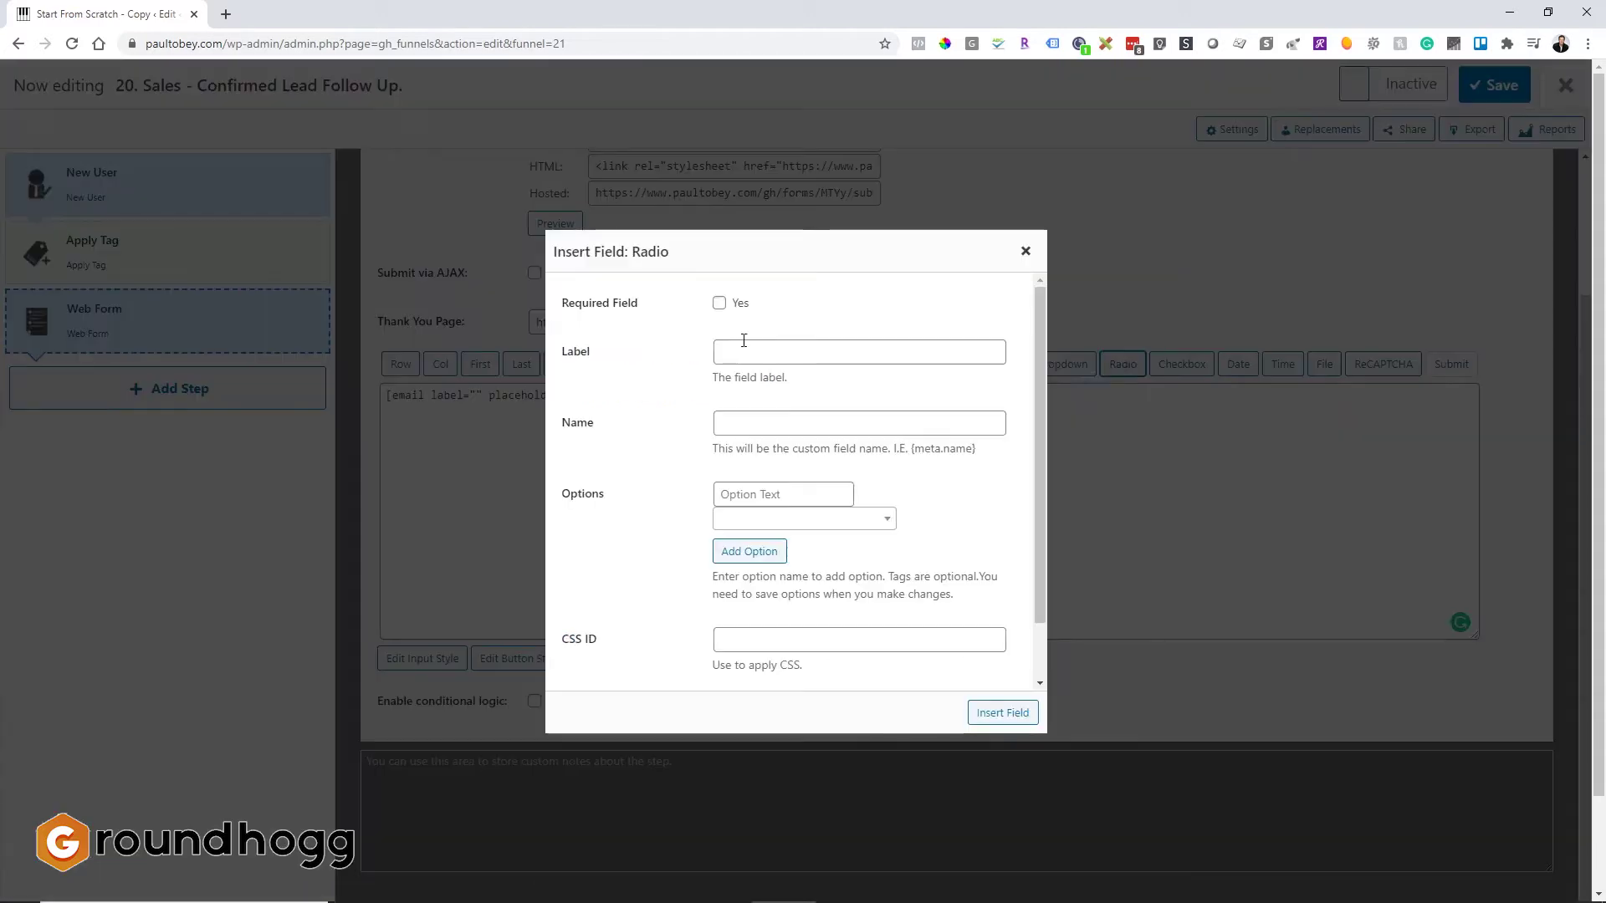
pyautogui.click(720, 304)
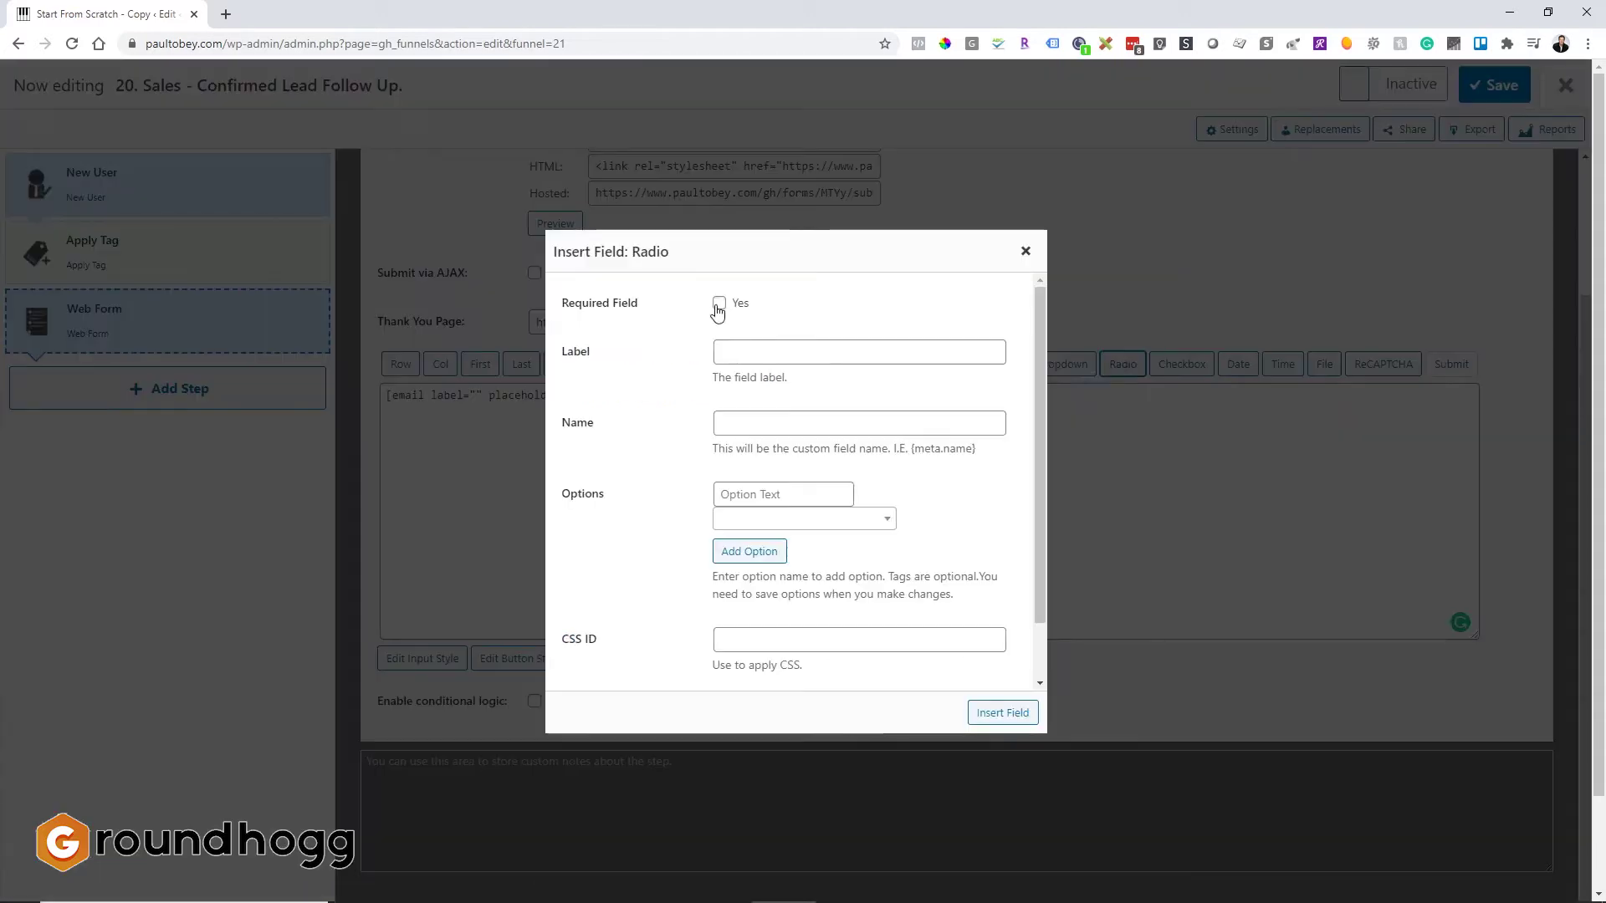
pyautogui.click(729, 347)
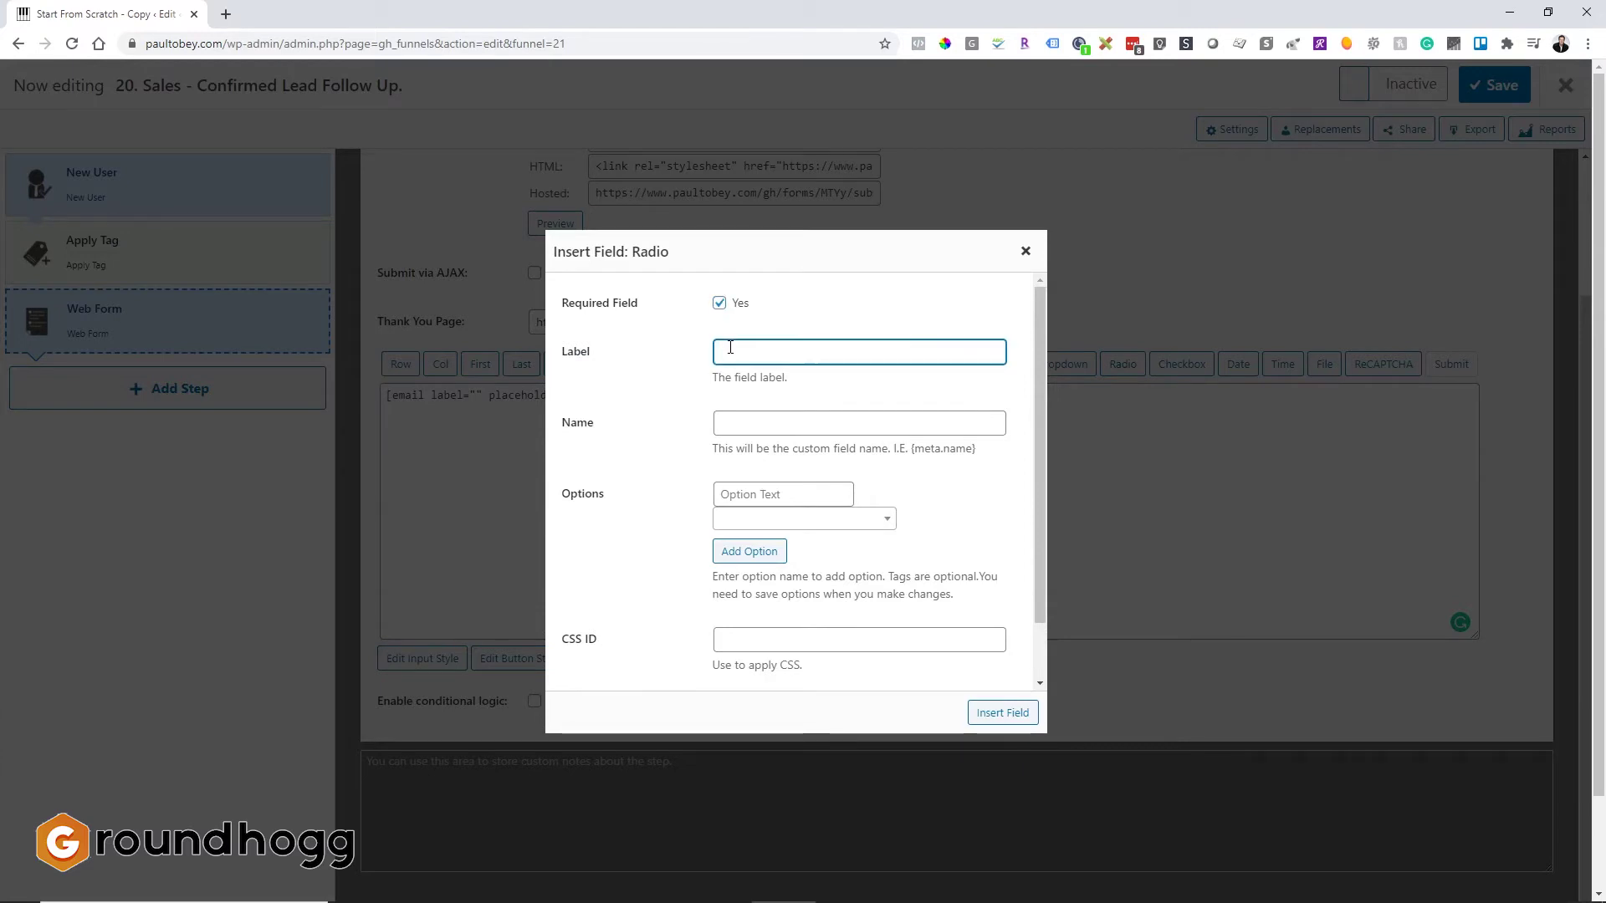
pyautogui.write('Are y')
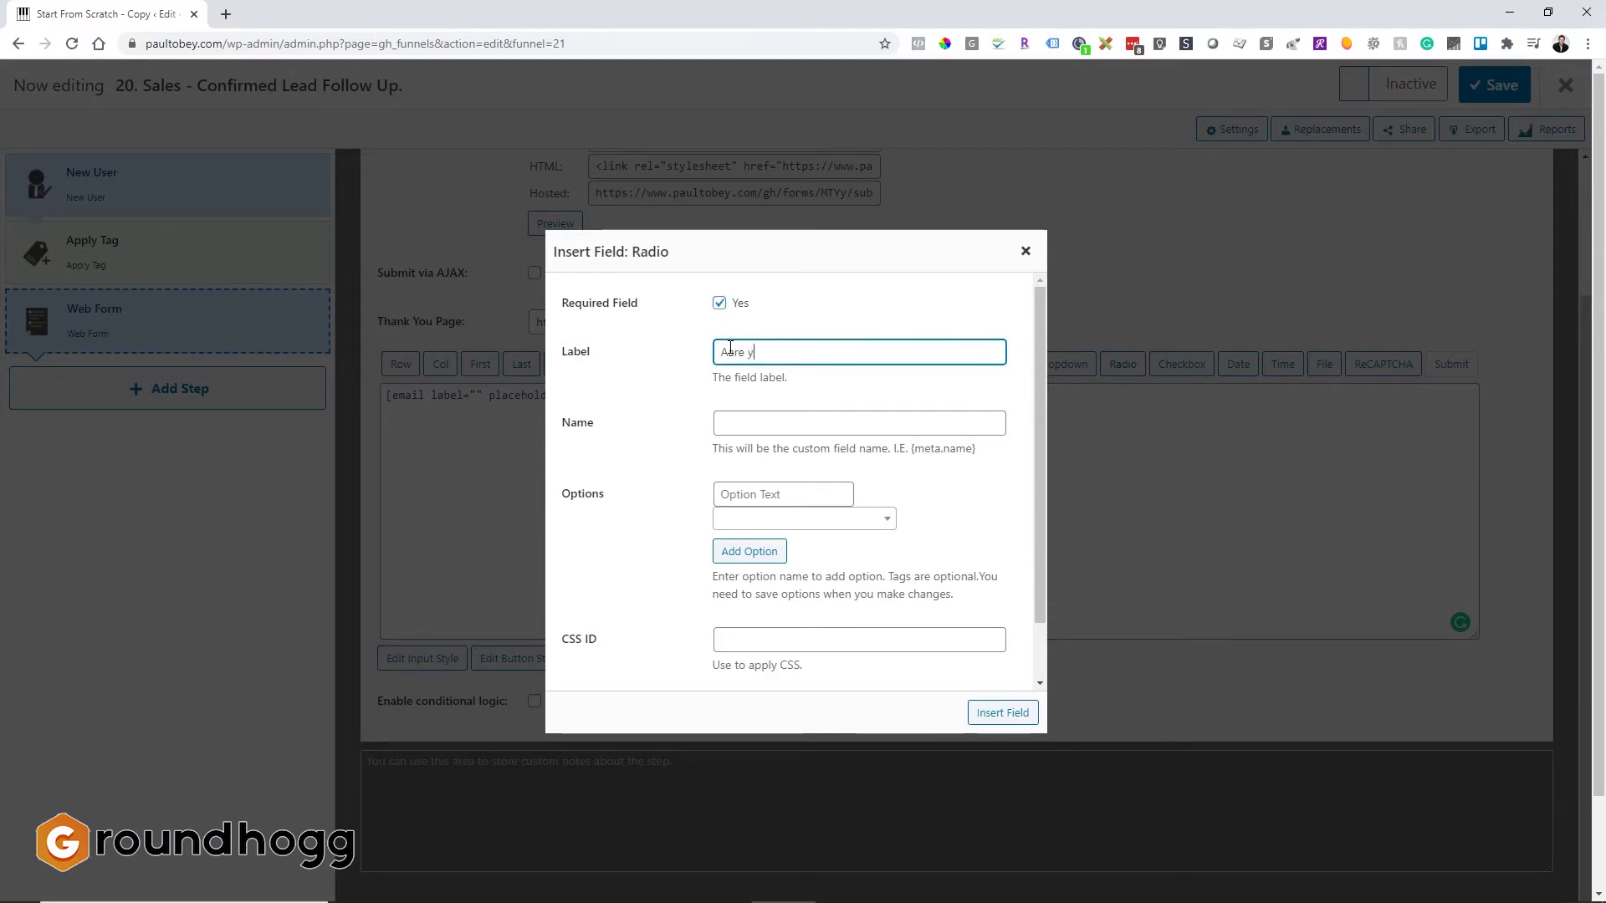
pyautogui.write('ou following up')
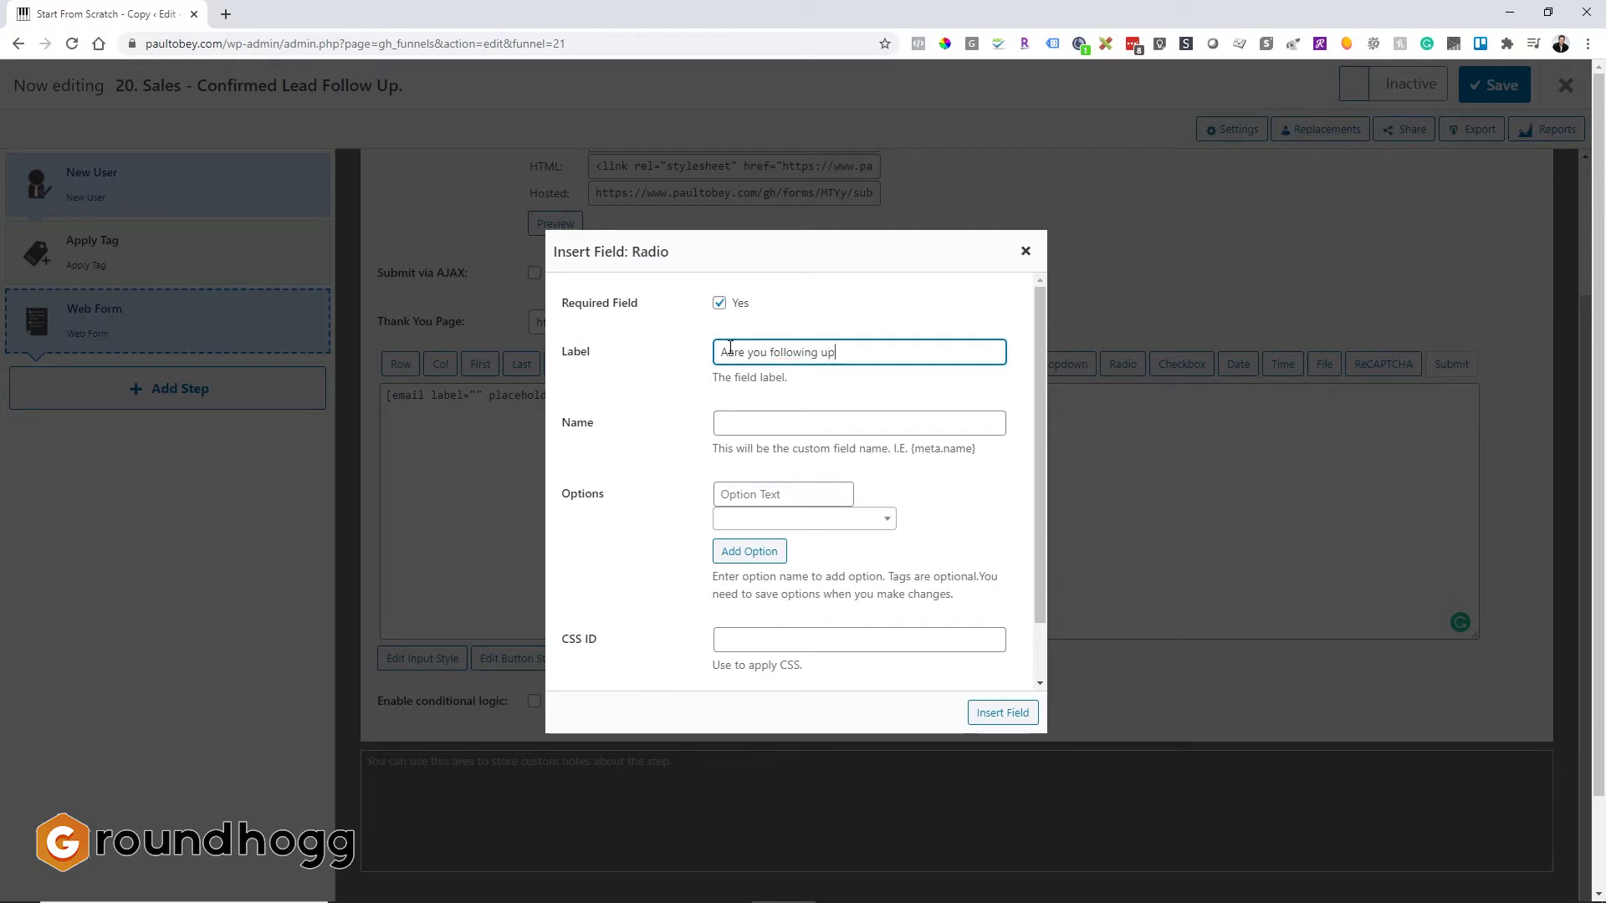
pyautogui.write(' with this leads')
pyautogui.press('BackSpace')
pyautogui.write('?')
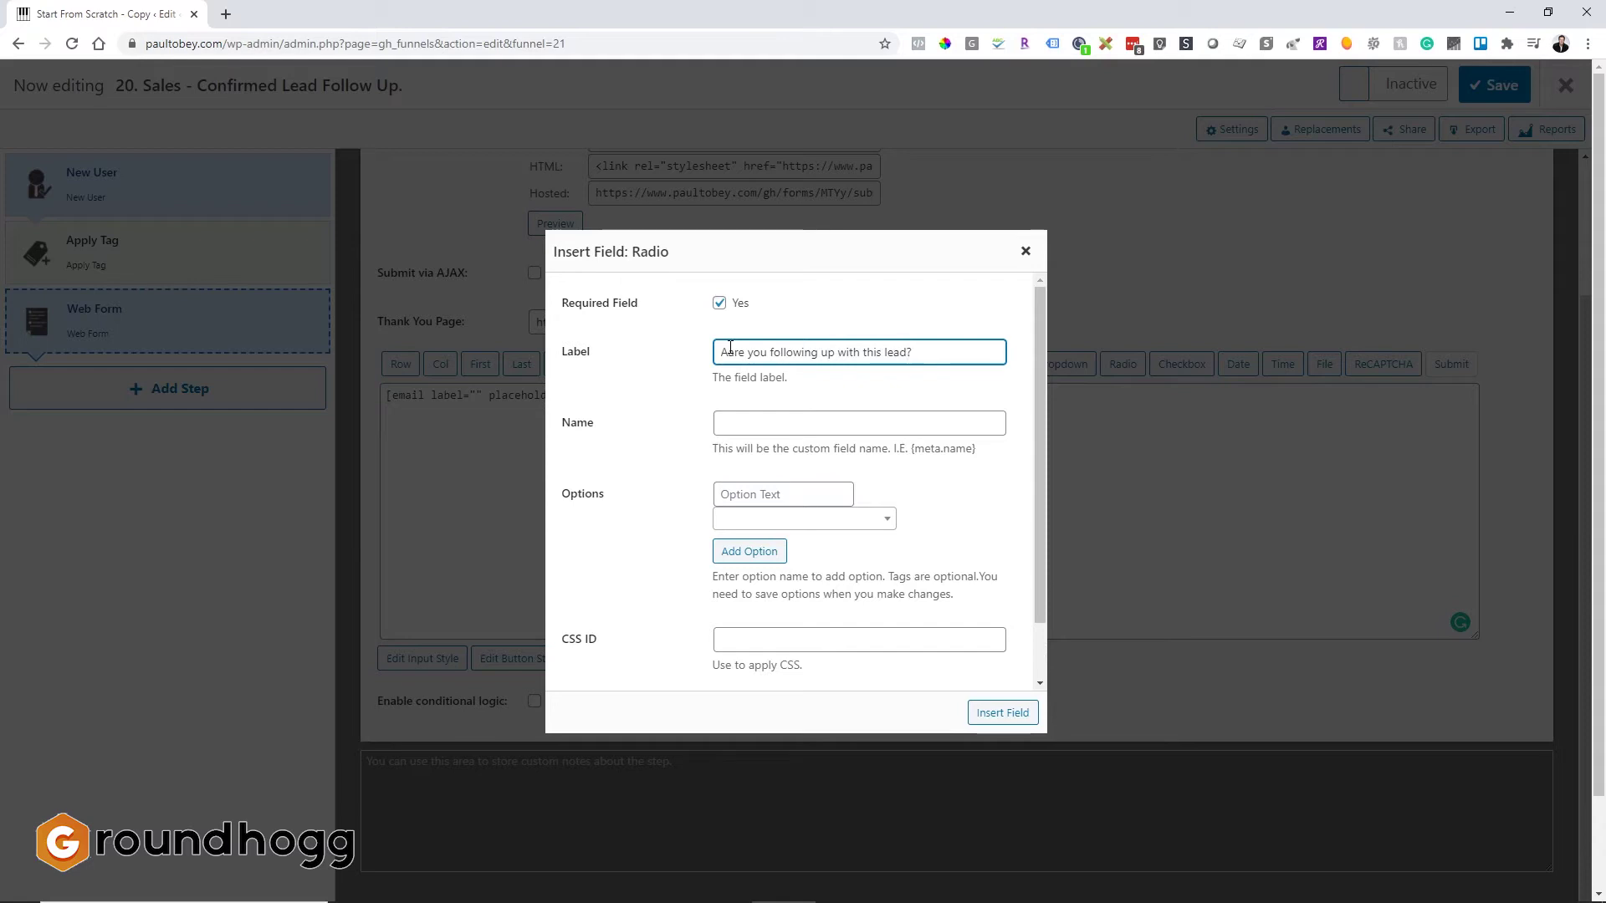
pyautogui.click(730, 350)
pyautogui.press('BackSpace')
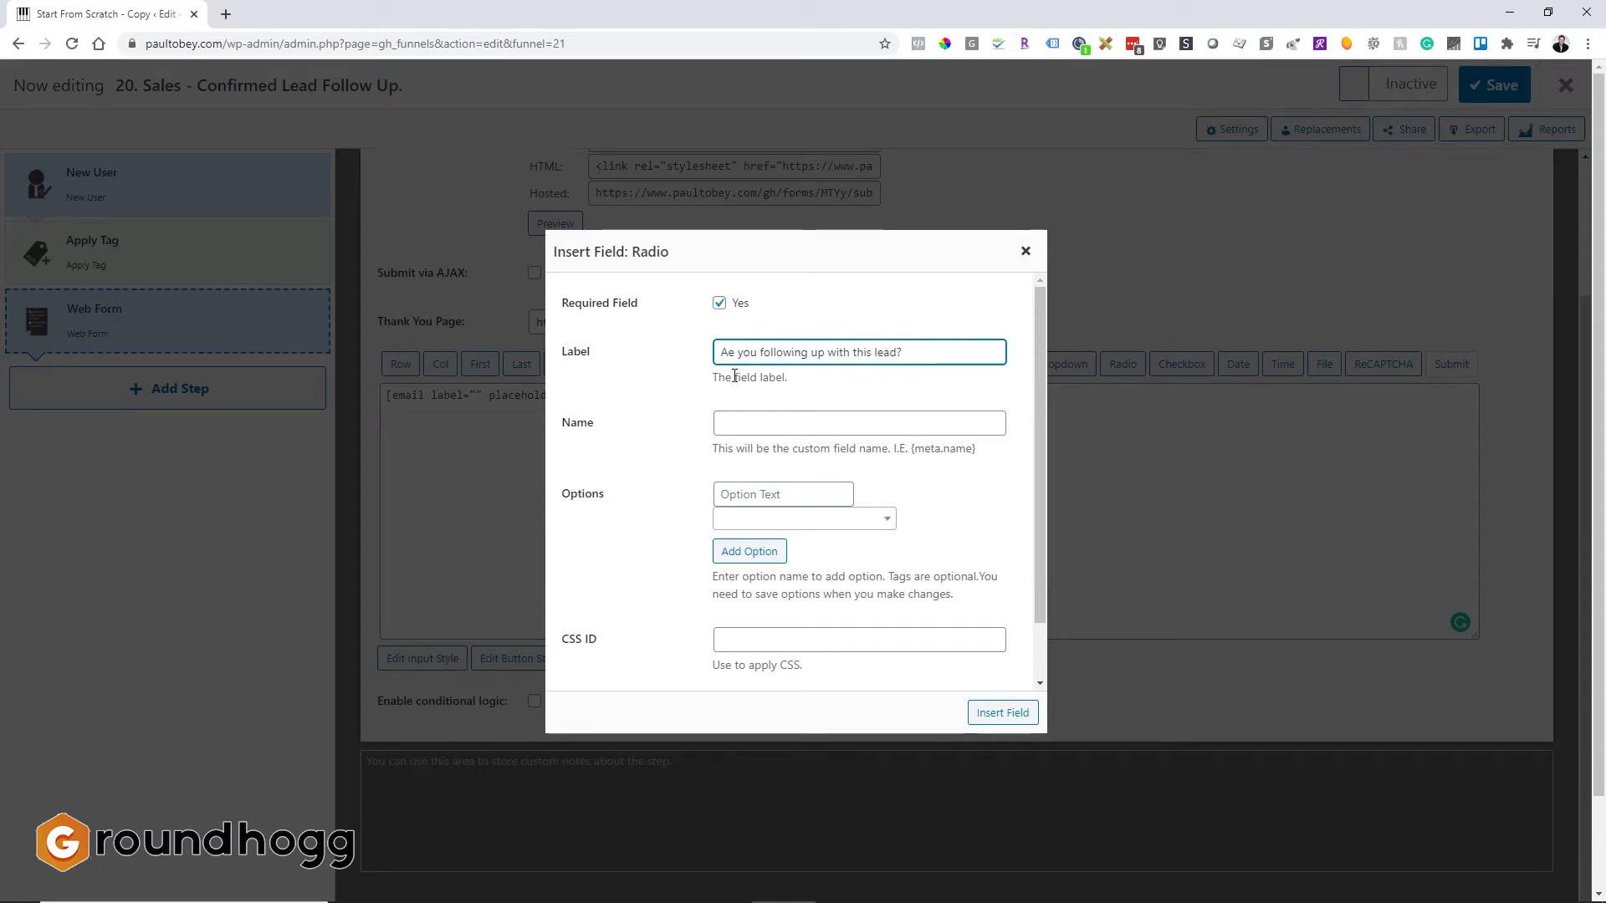
pyautogui.write('r')
pyautogui.click(741, 428)
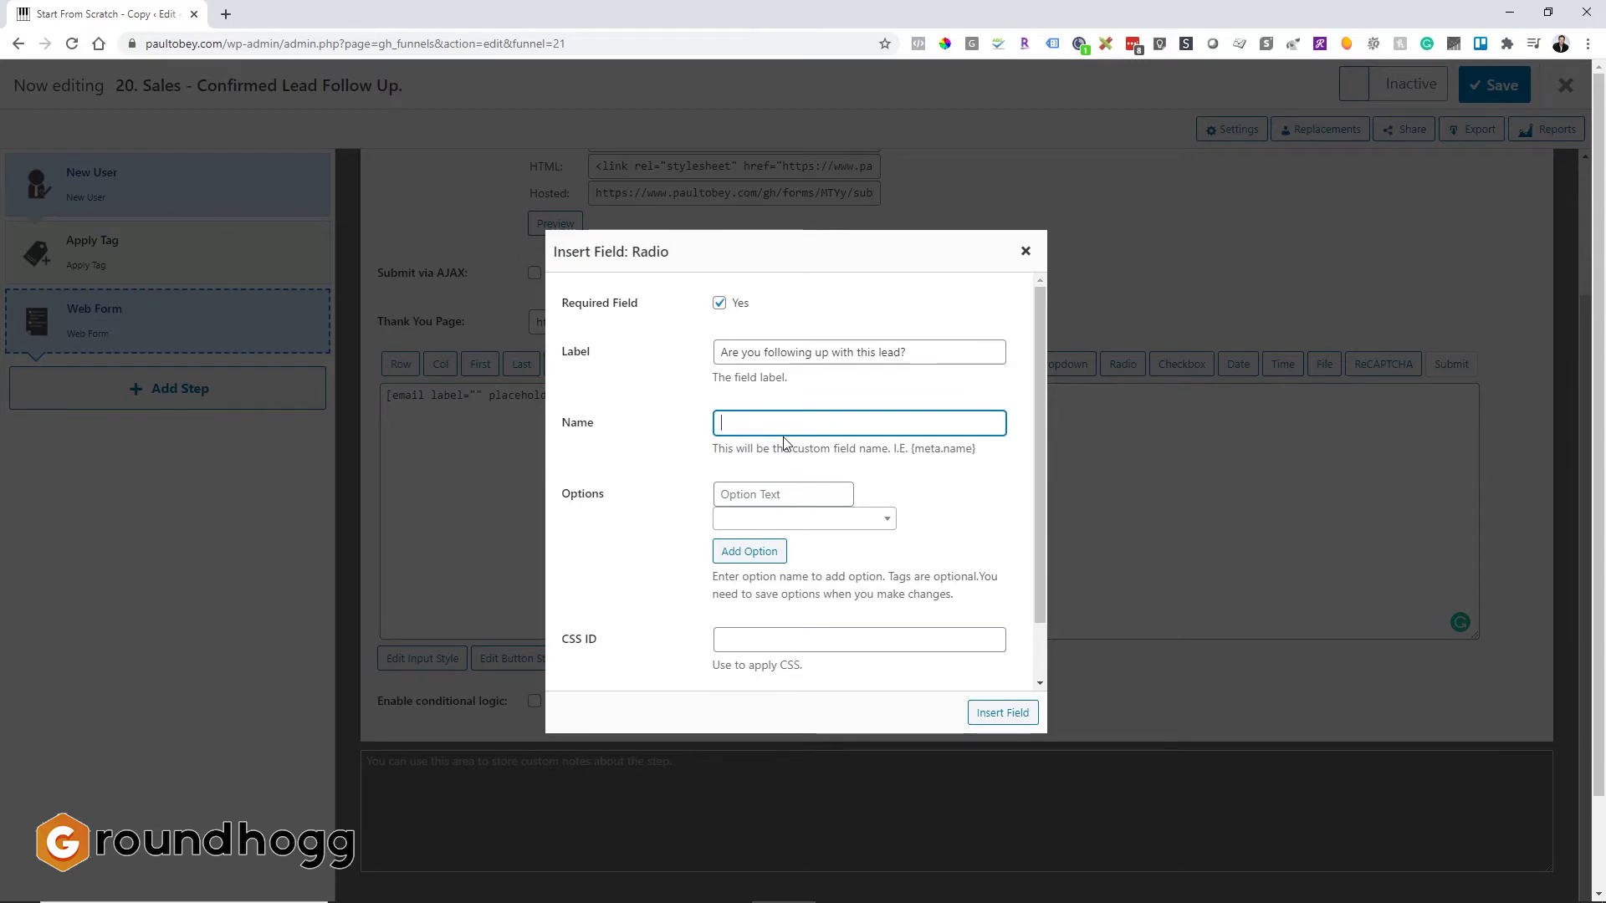
pyautogui.write('follow_up')
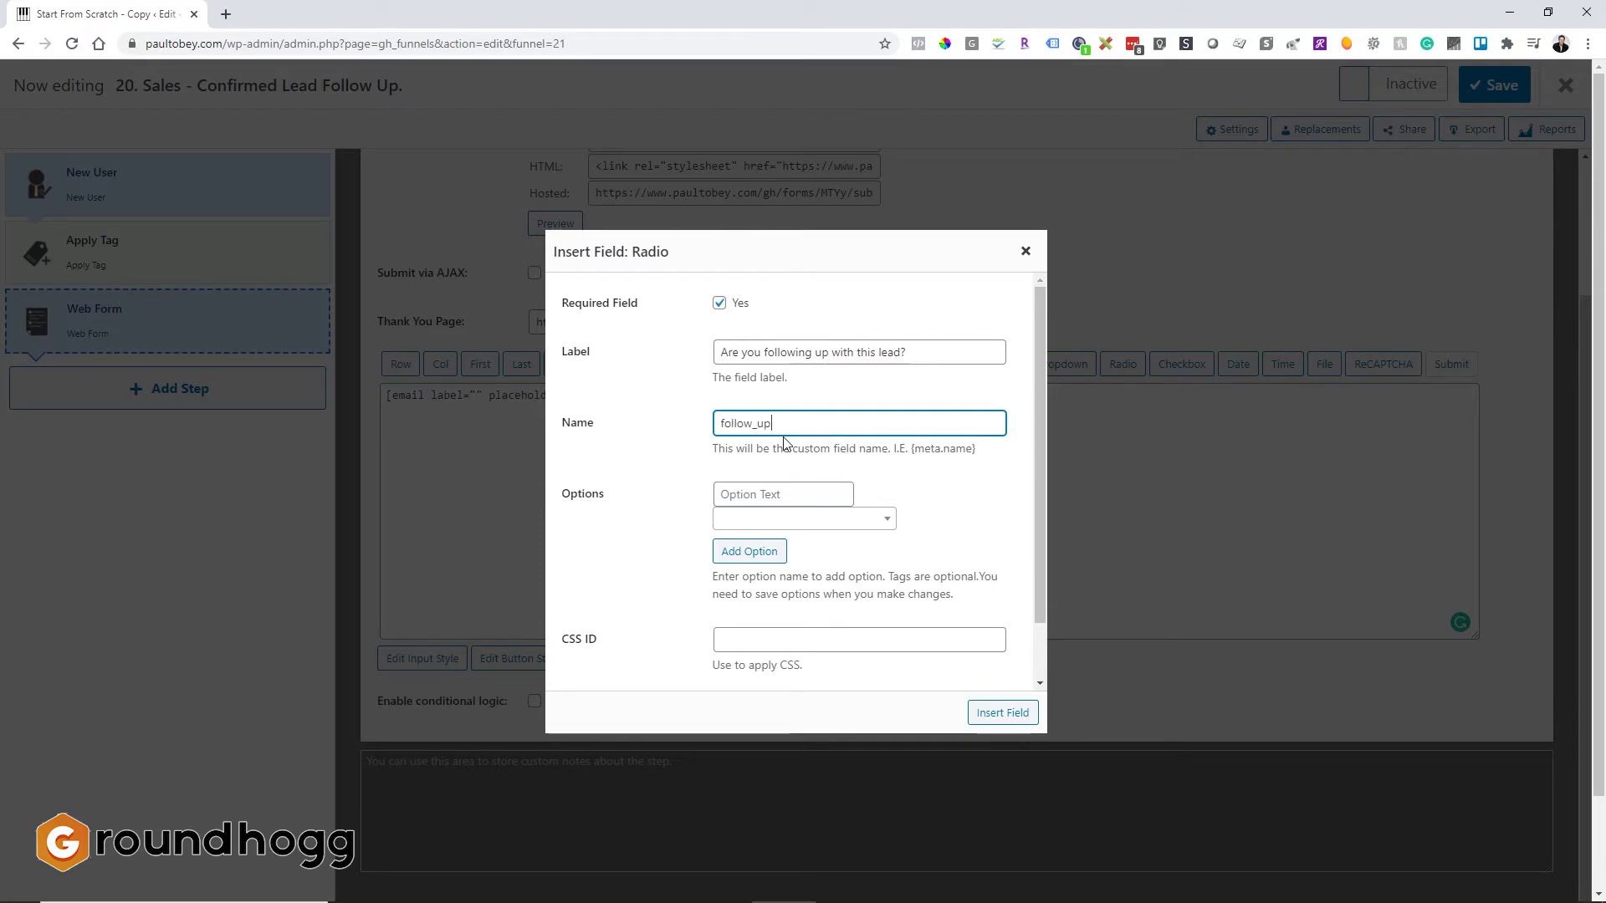
pyautogui.write('_lead')
# Step: Give the radio field options 'Yes' and 'No, please assign to another sales person.' and insert it
pyautogui.scroll(-1, 778, 426)
pyautogui.click(776, 421)
pyautogui.write('Yes')
pyautogui.click(763, 486)
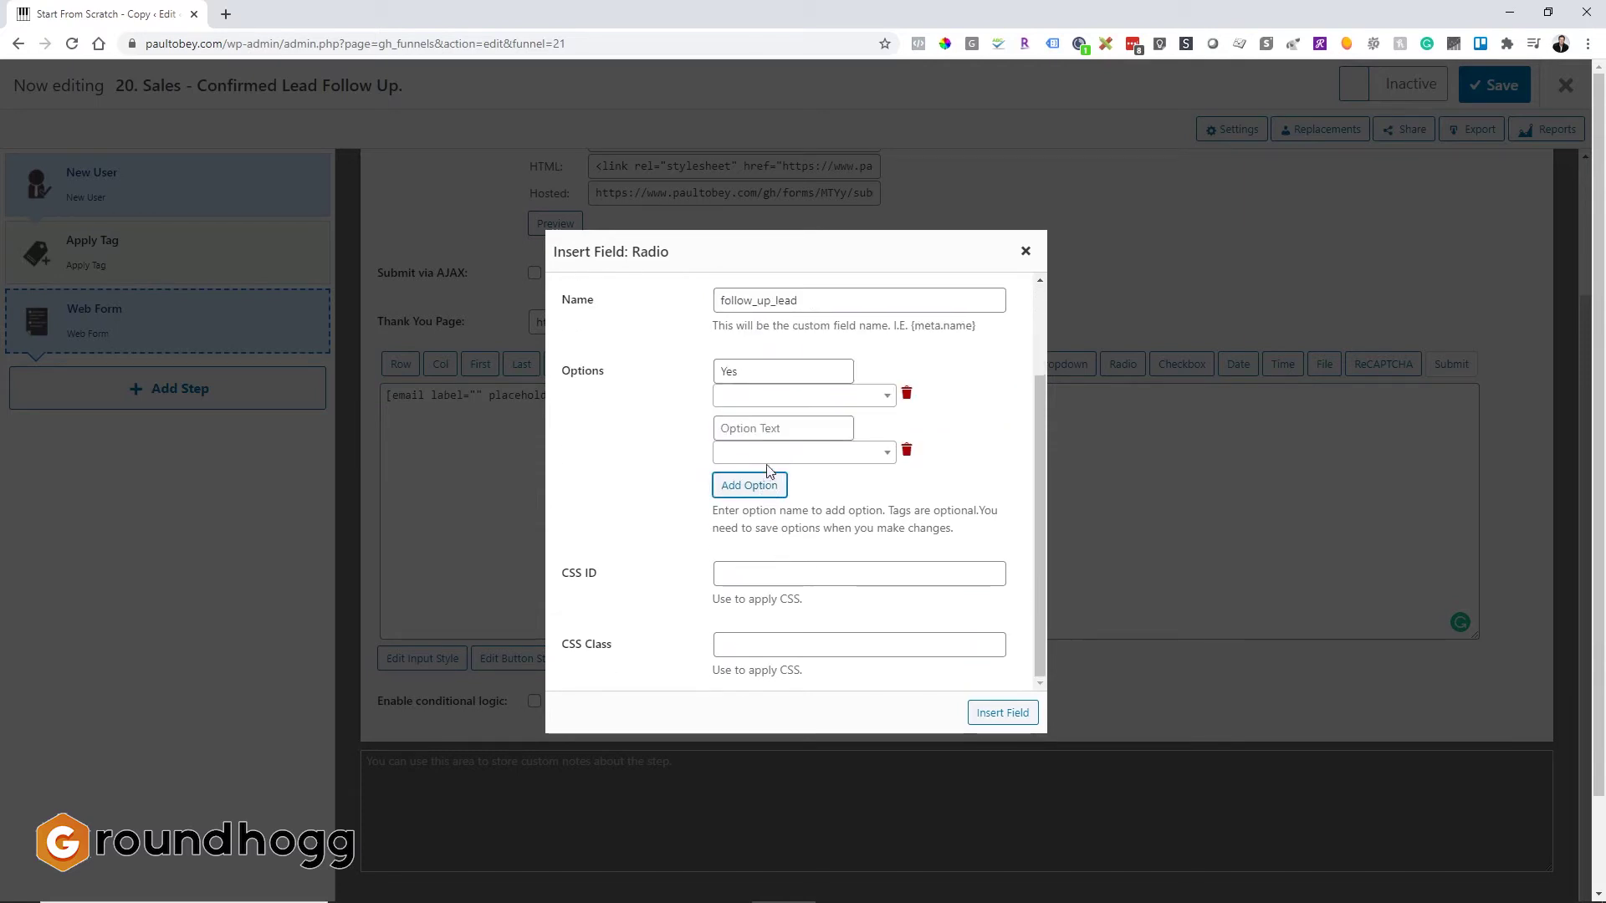
pyautogui.click(761, 420)
pyautogui.write('No, please assign')
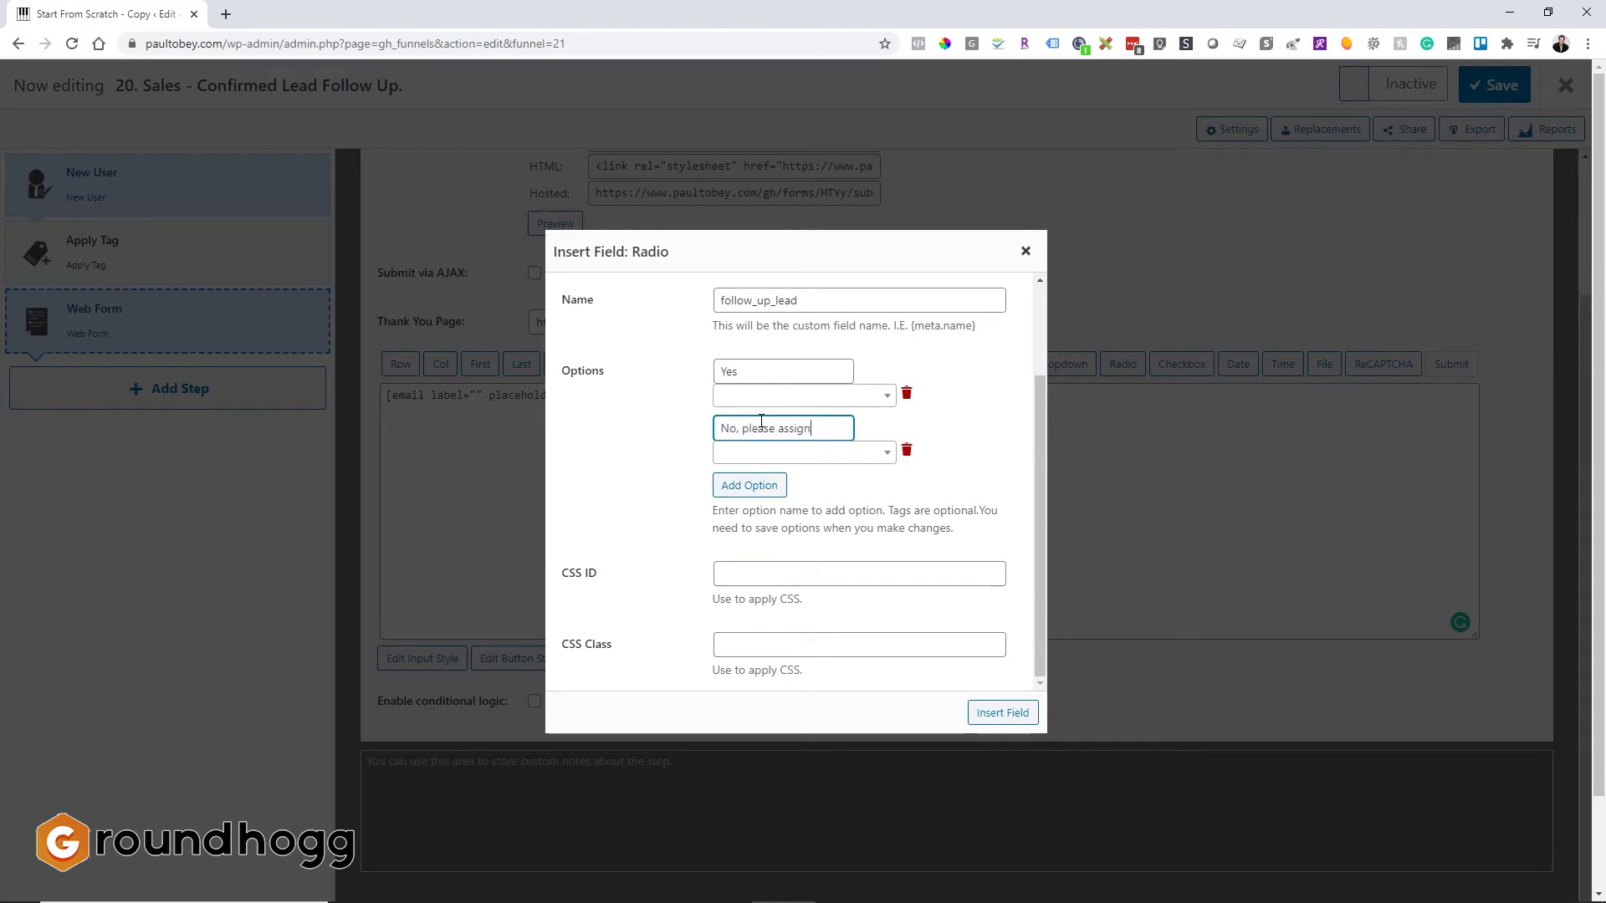
pyautogui.write(' to another sales person.')
pyautogui.click(862, 506)
pyautogui.click(1008, 713)
# Step: Drag the Web Form step above New User, then exit to the Funnels list
pyautogui.click(1156, 518)
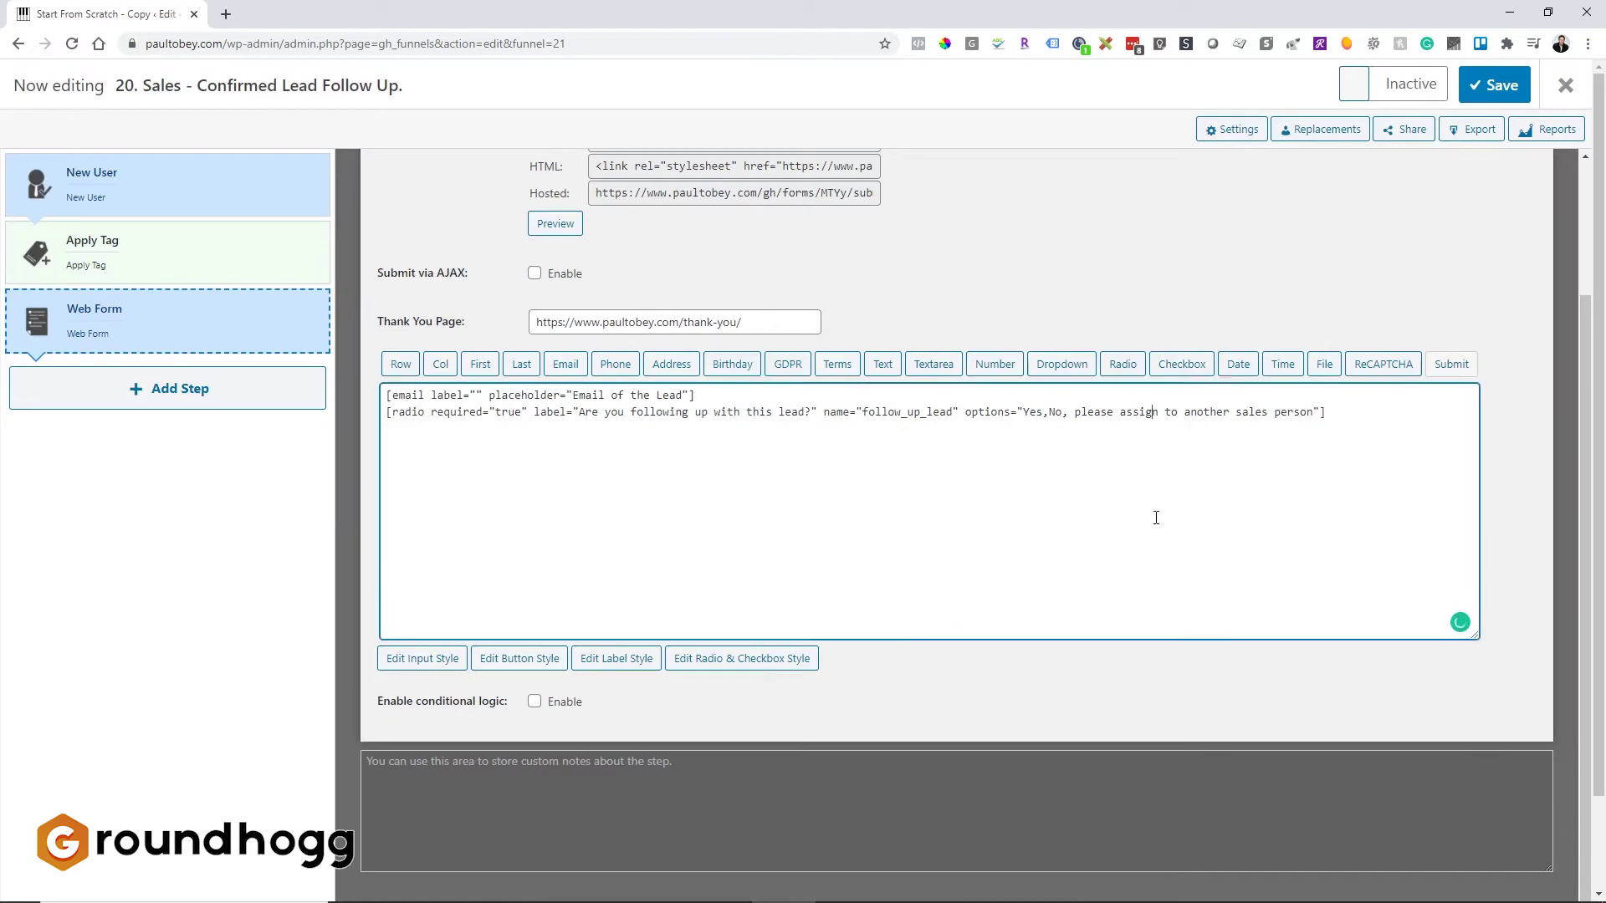
pyautogui.click(224, 243)
pyautogui.moveTo(205, 325); pyautogui.dragTo(240, 205)
pyautogui.click(240, 204)
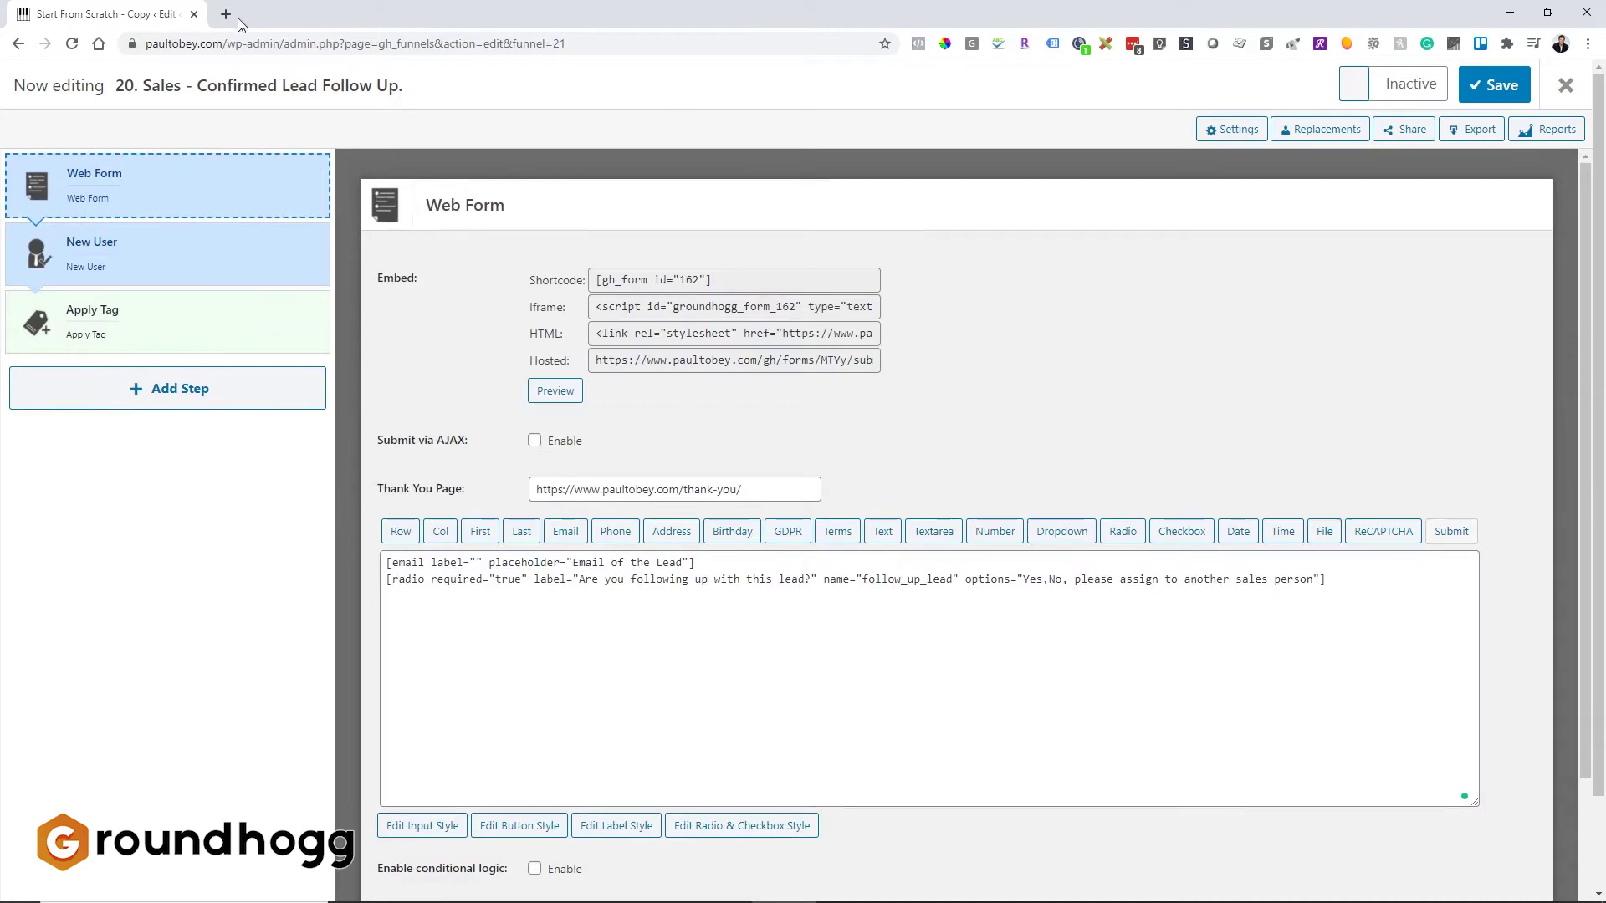
pyautogui.click(1560, 86)
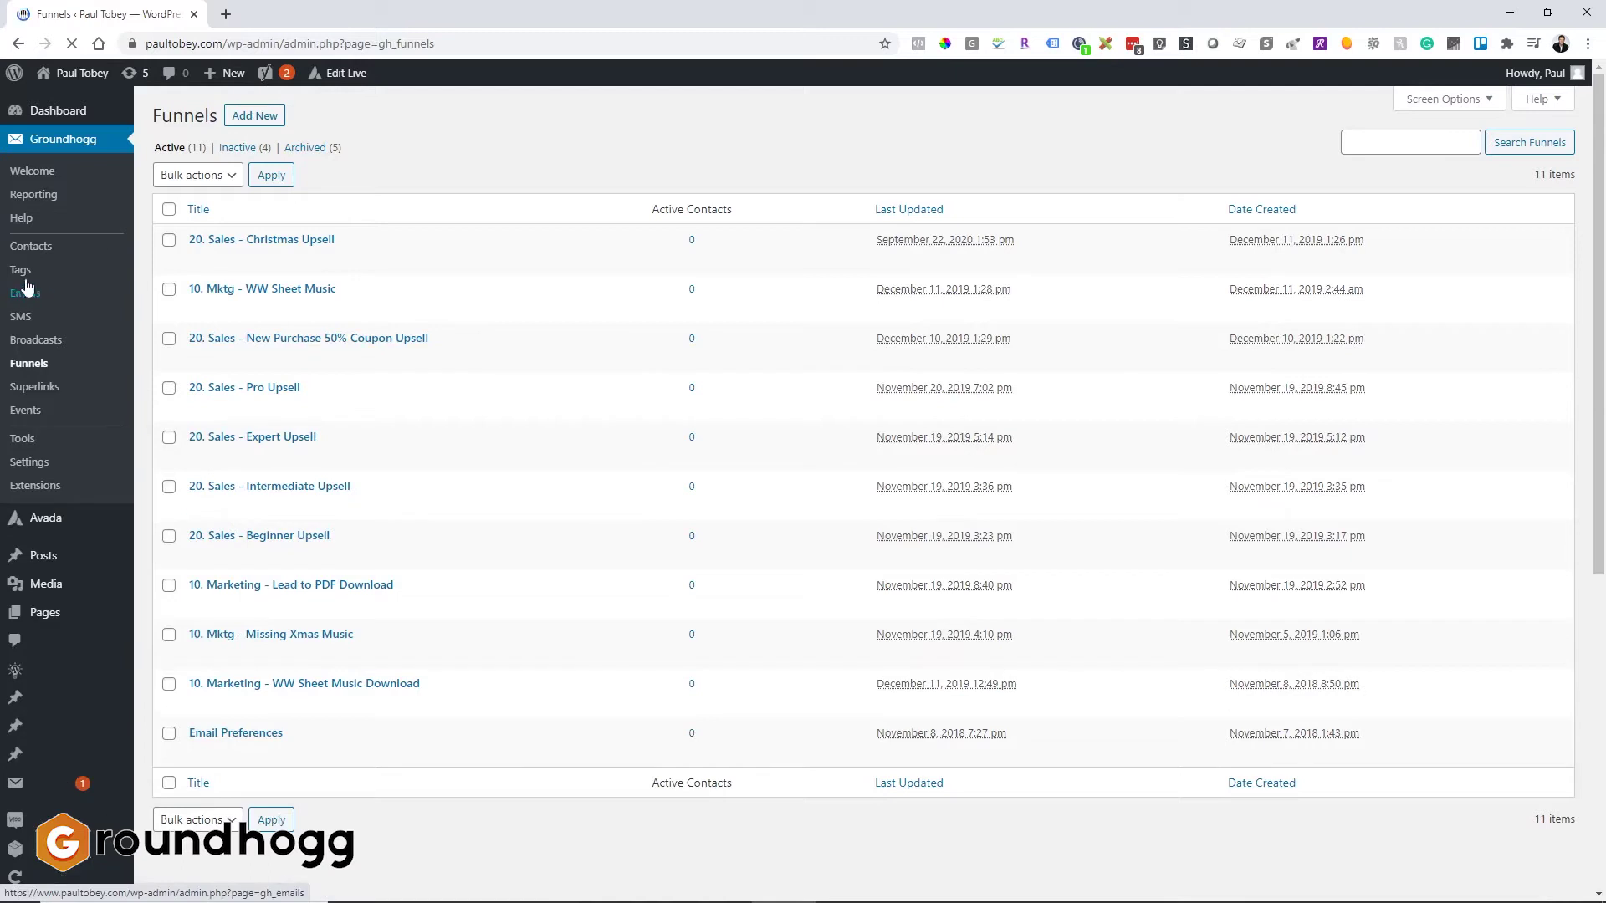
# Step: In bulk tag mode, enter the tag 'Status - Yes, following up on the lead.'
pyautogui.click(21, 269)
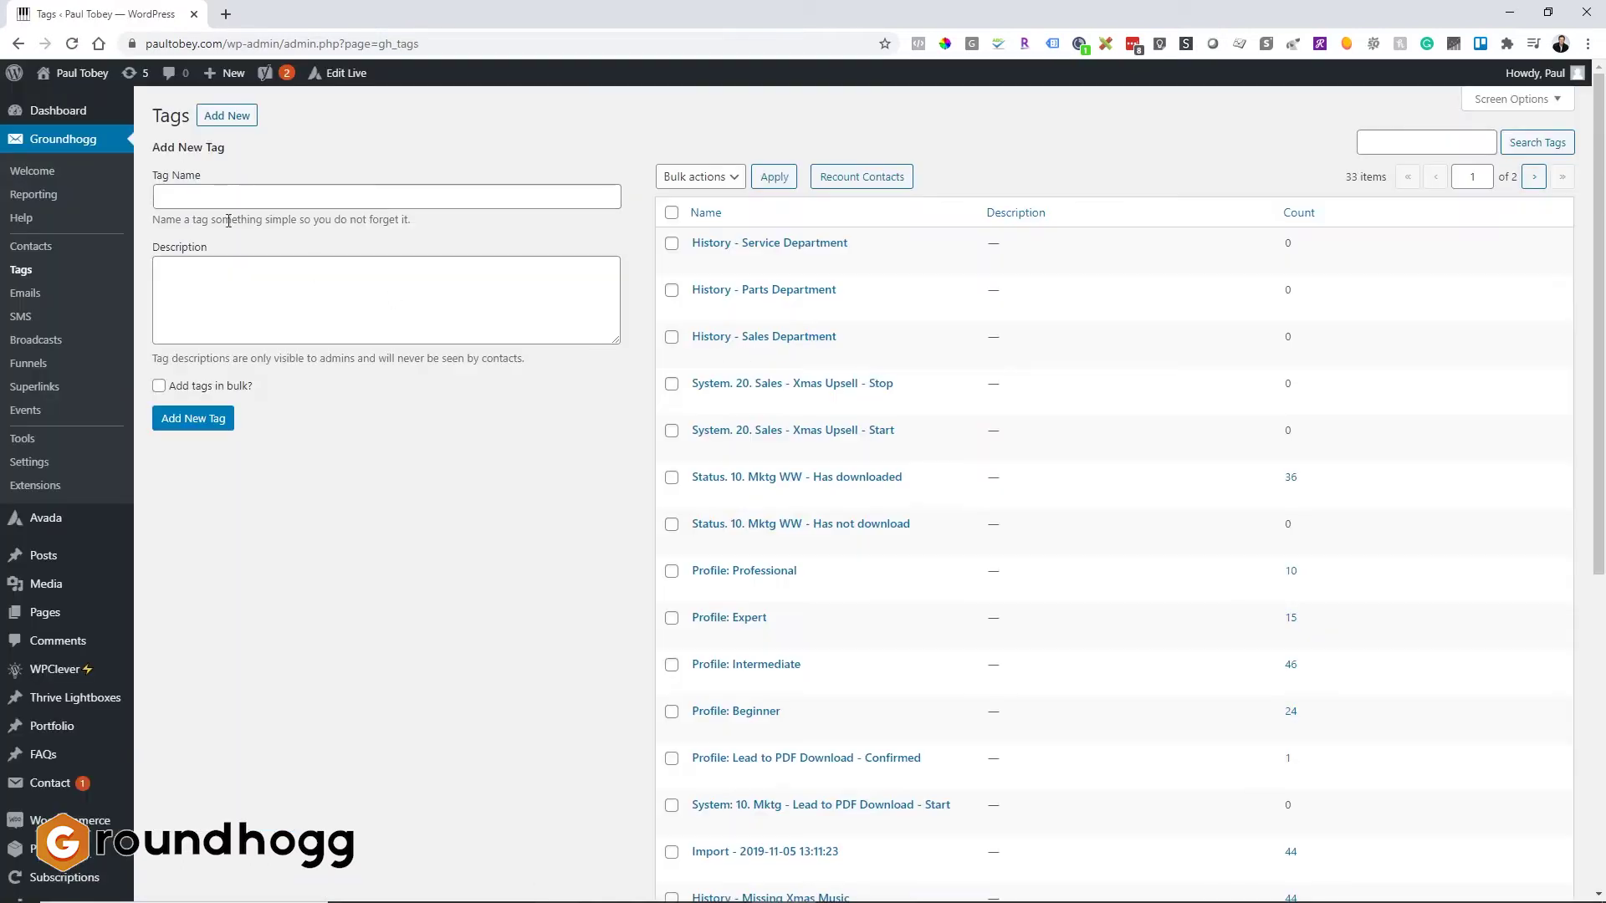
pyautogui.click(159, 385)
pyautogui.click(208, 221)
pyautogui.write('Status - Yes, ')
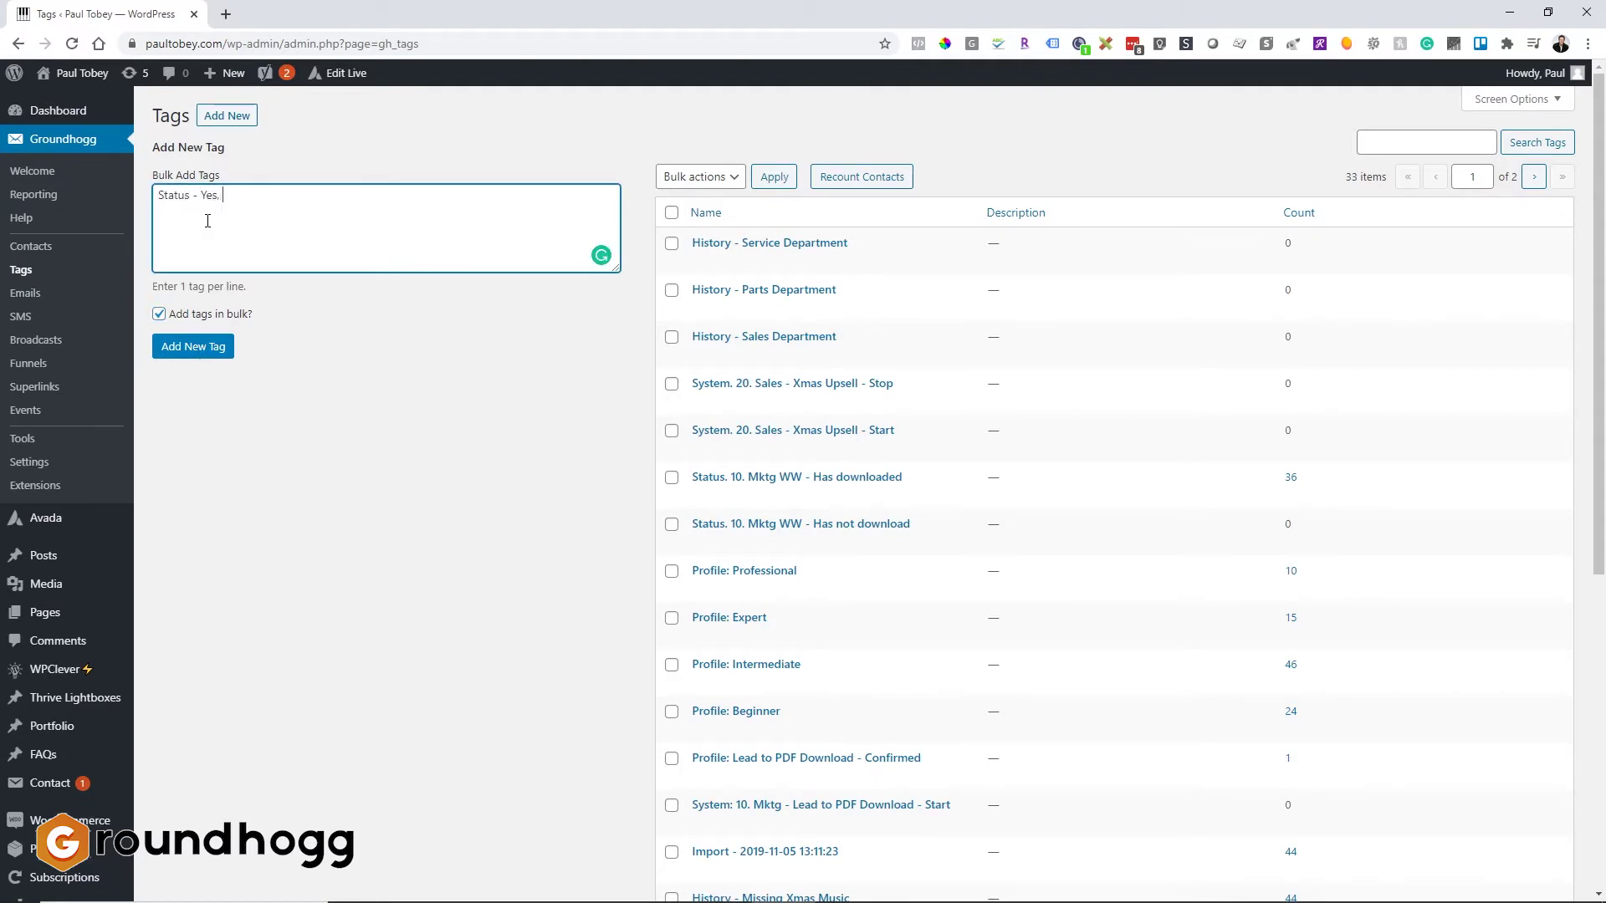
pyautogui.write('followin up on lead.')
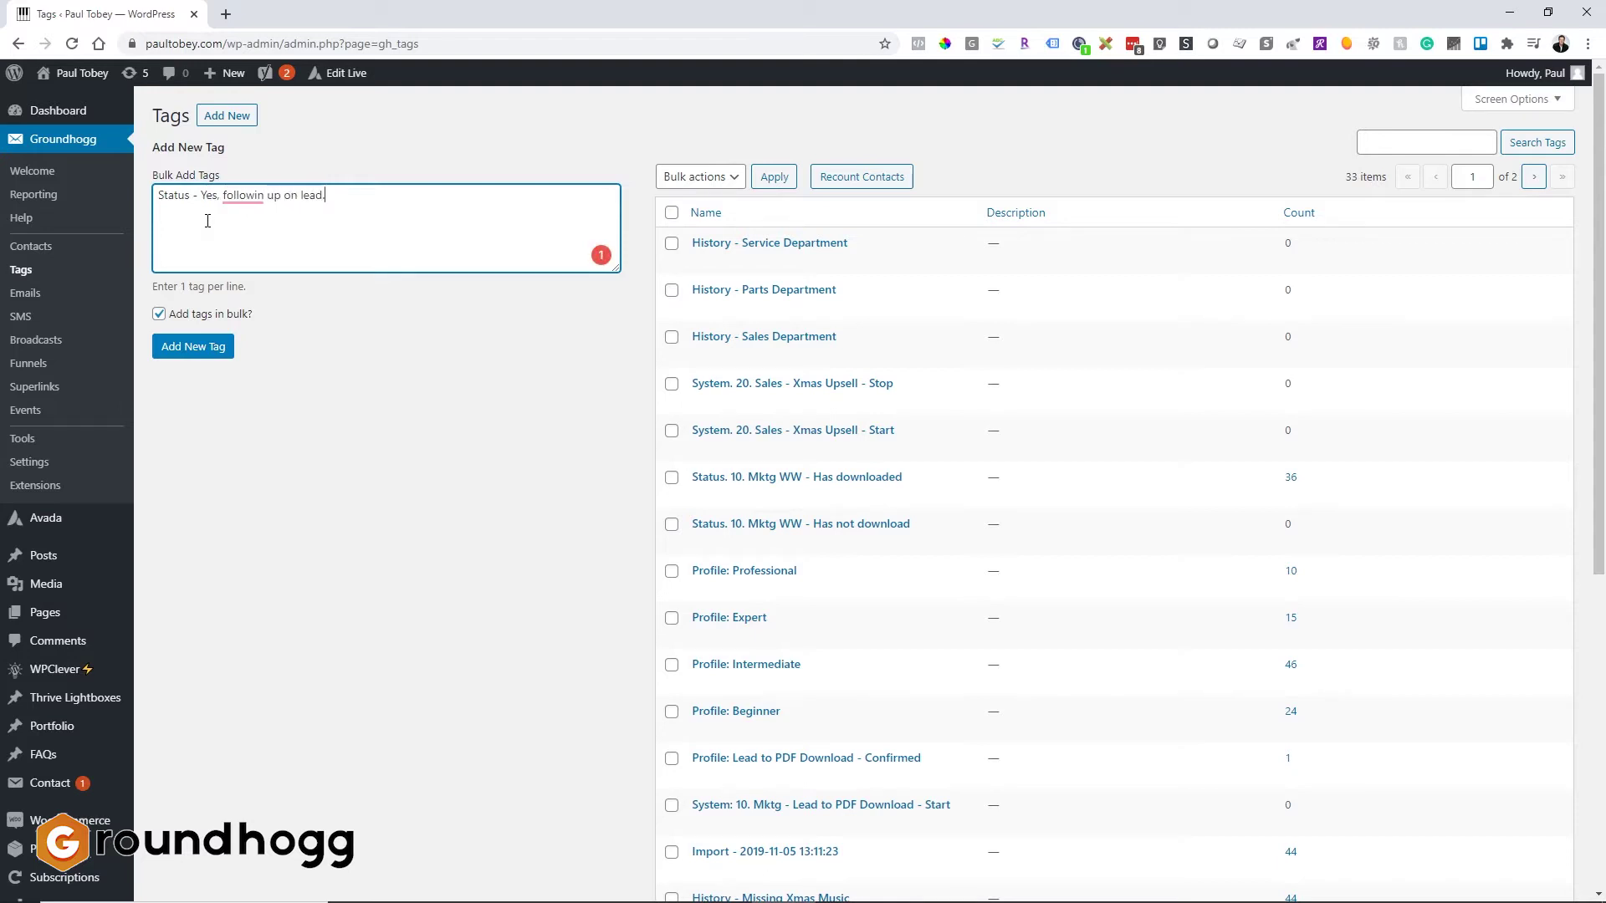
pyautogui.moveTo(266, 199)
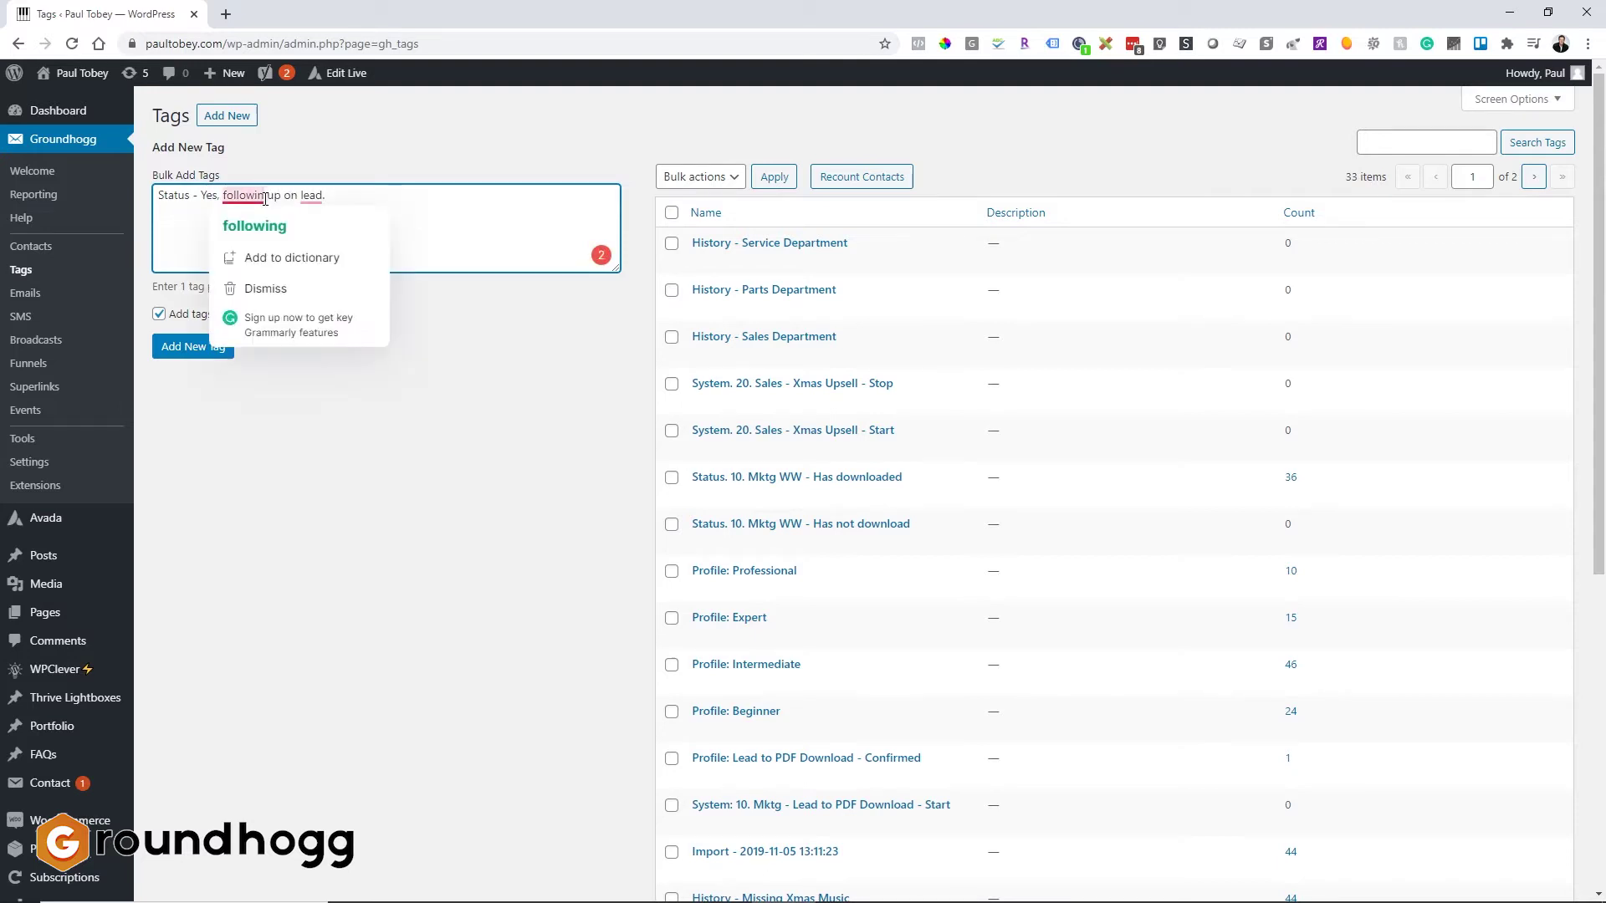
pyautogui.click(254, 226)
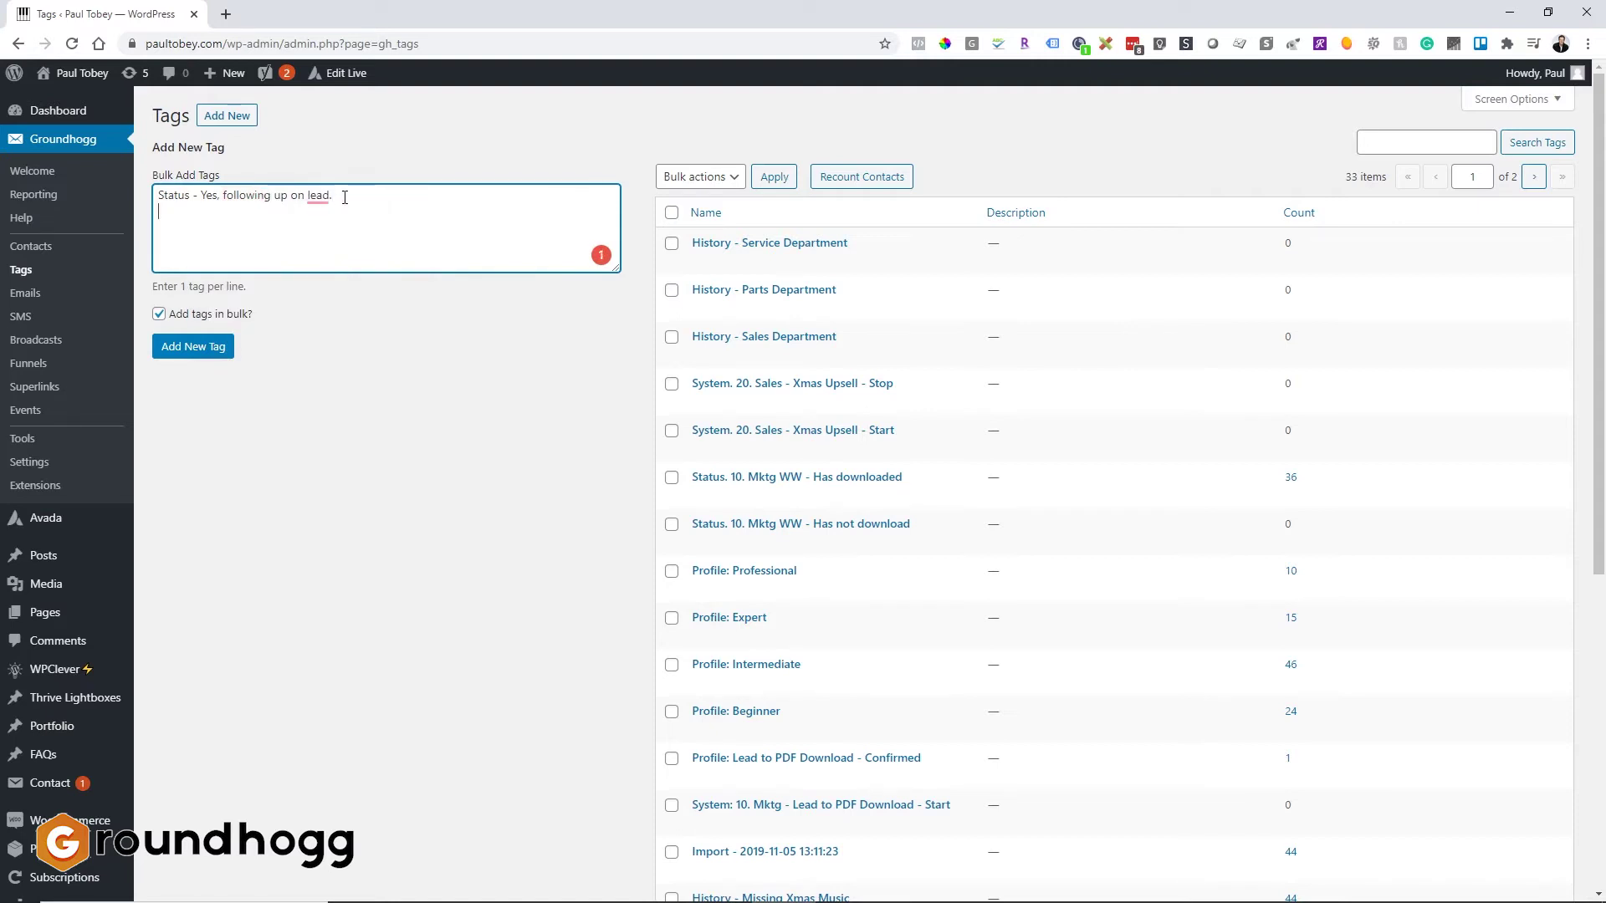
# Step: Add 'Status - No, assign to another salesperson.', correct spellings, and create both tags
pyautogui.write('Statys - No, assign to another sales person.')
pyautogui.moveTo(175, 219)
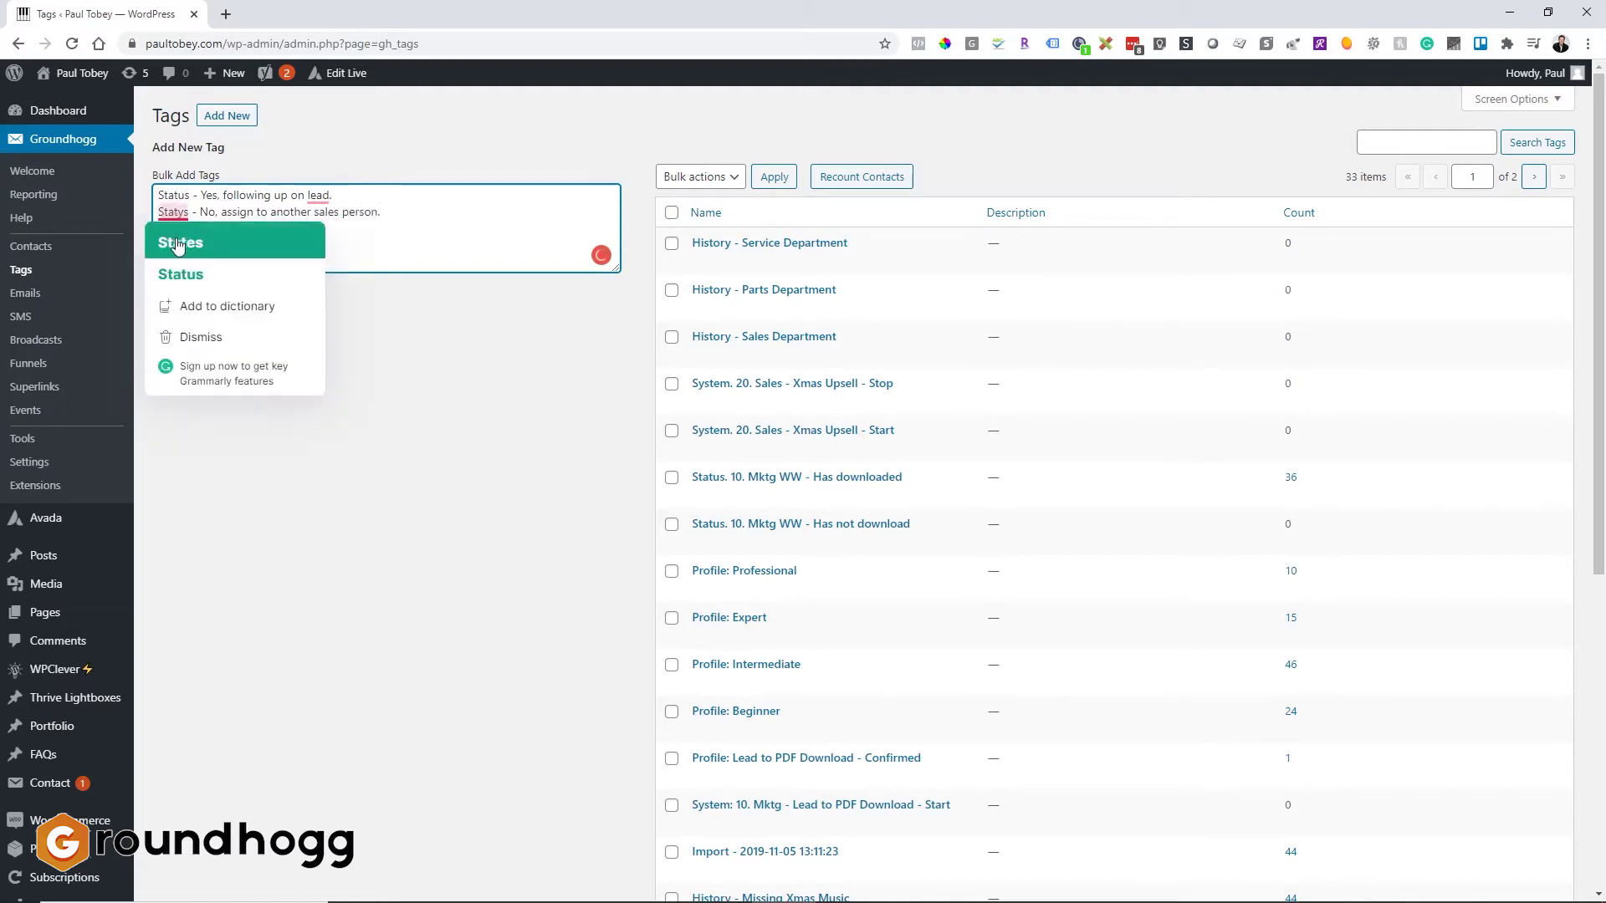
pyautogui.click(180, 274)
pyautogui.moveTo(330, 199)
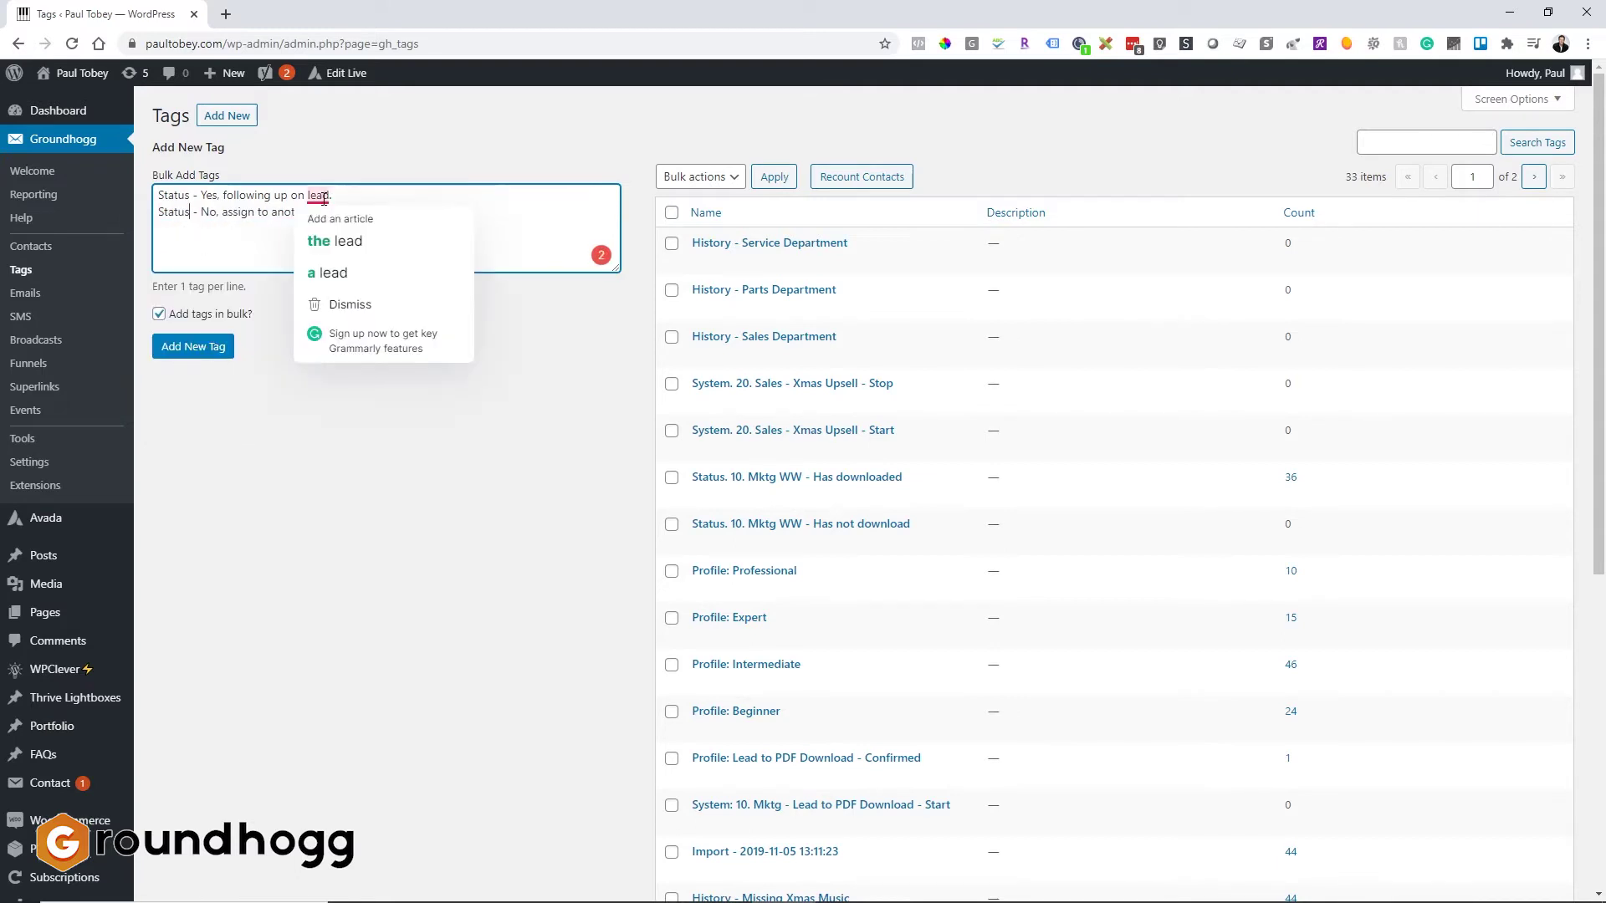
pyautogui.click(341, 240)
pyautogui.moveTo(380, 209)
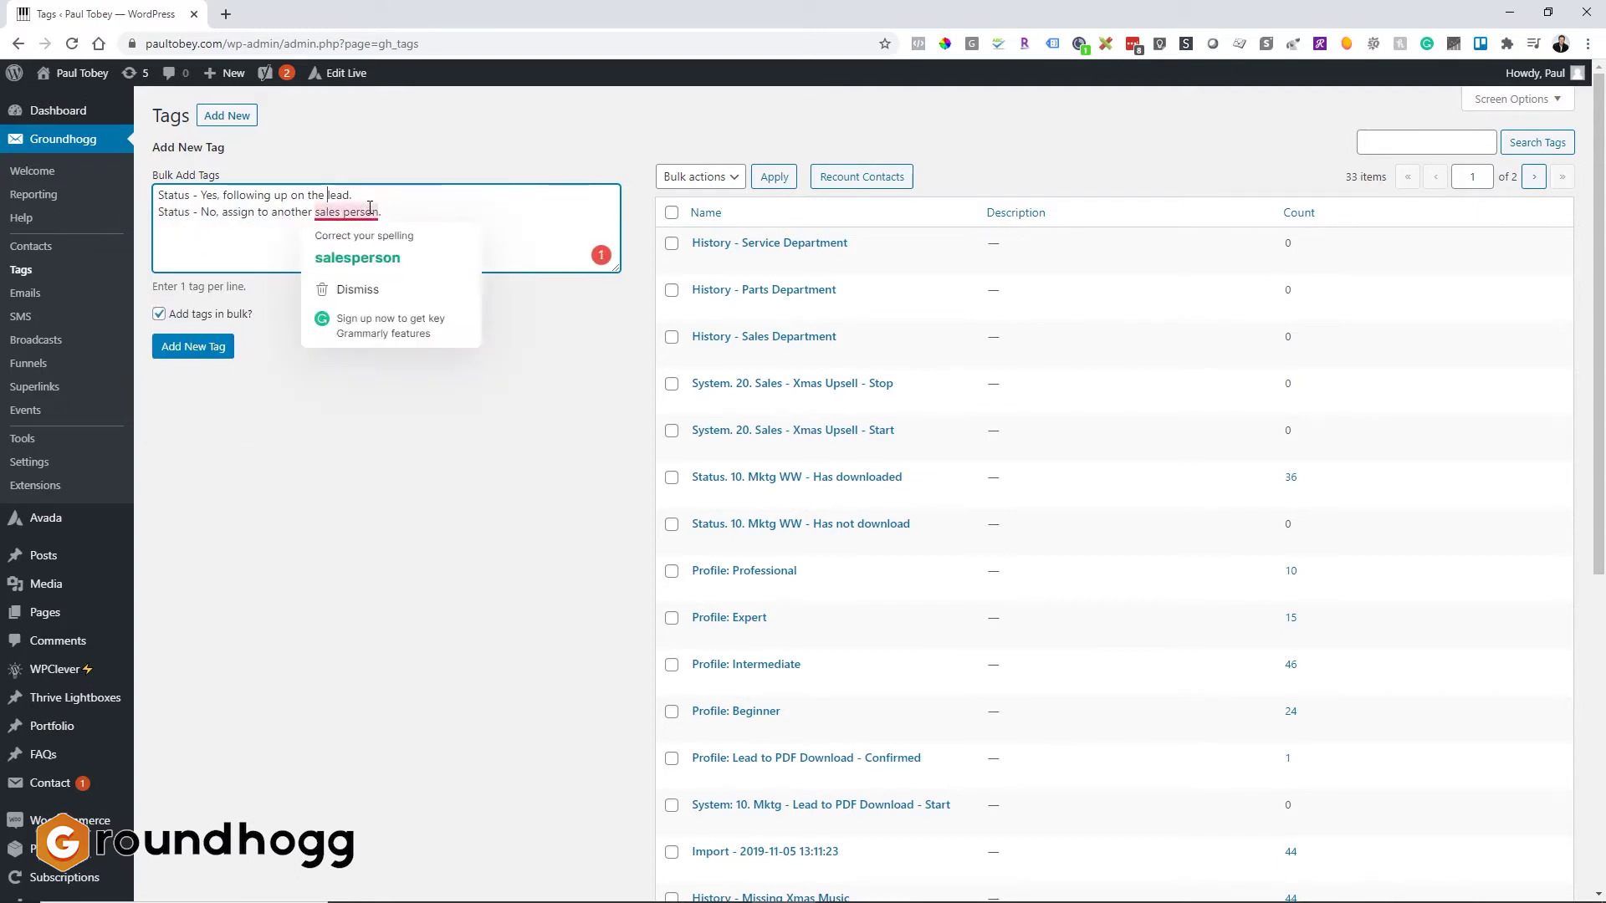
pyautogui.click(355, 252)
pyautogui.click(196, 348)
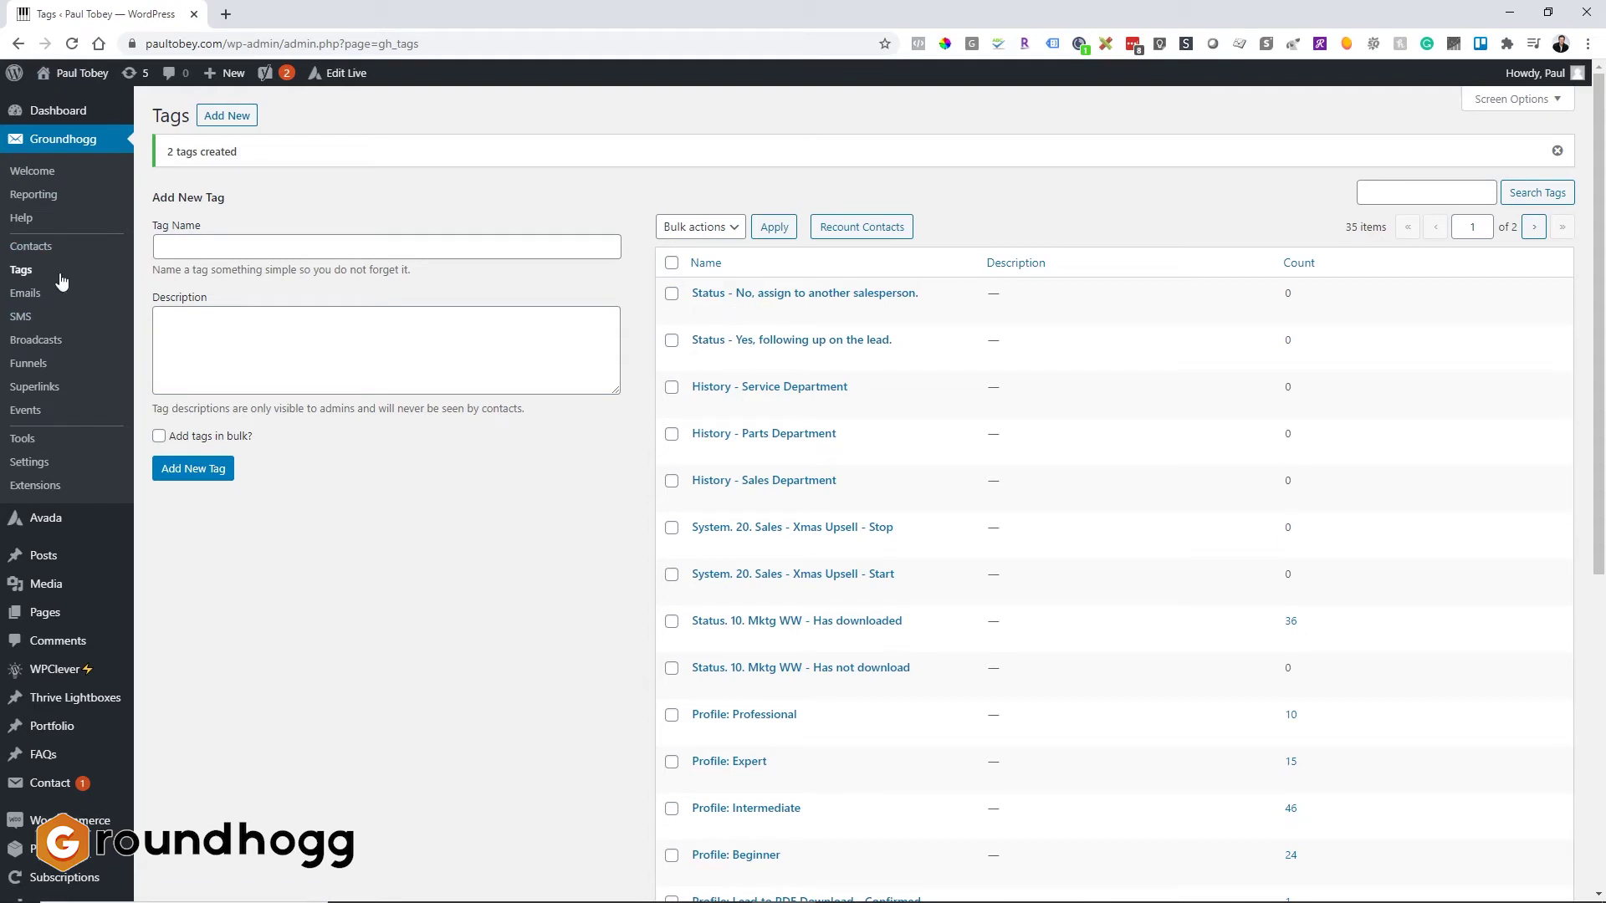
# Step: Reopen the inactive Confirmed Lead Follow Up funnel and move Web Form above New User
pyautogui.click(27, 363)
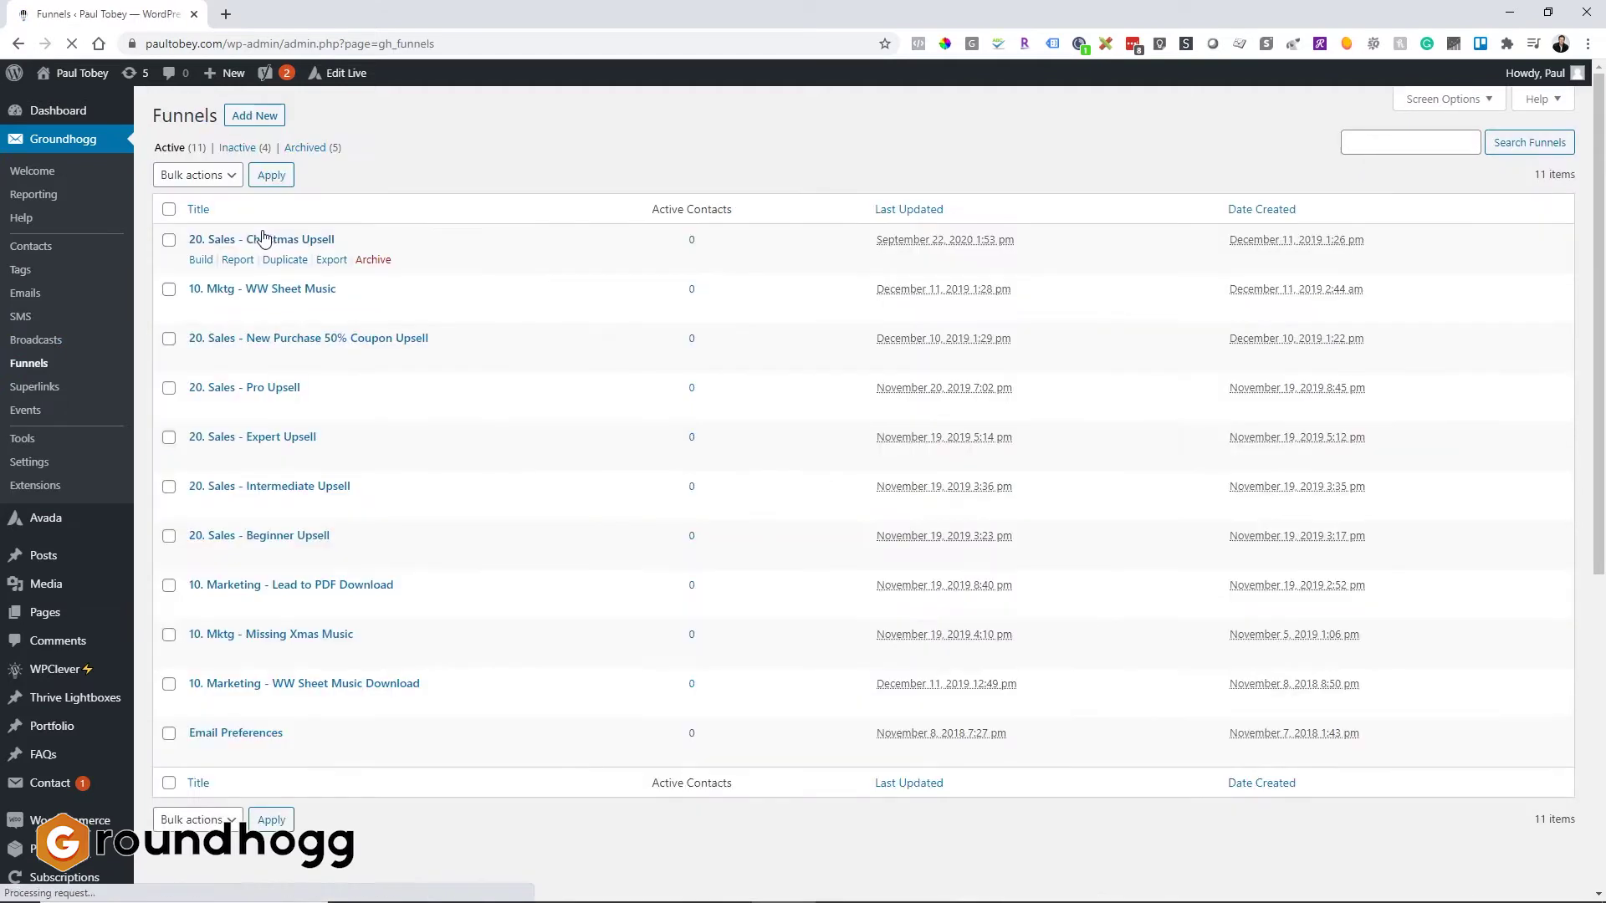
pyautogui.click(238, 150)
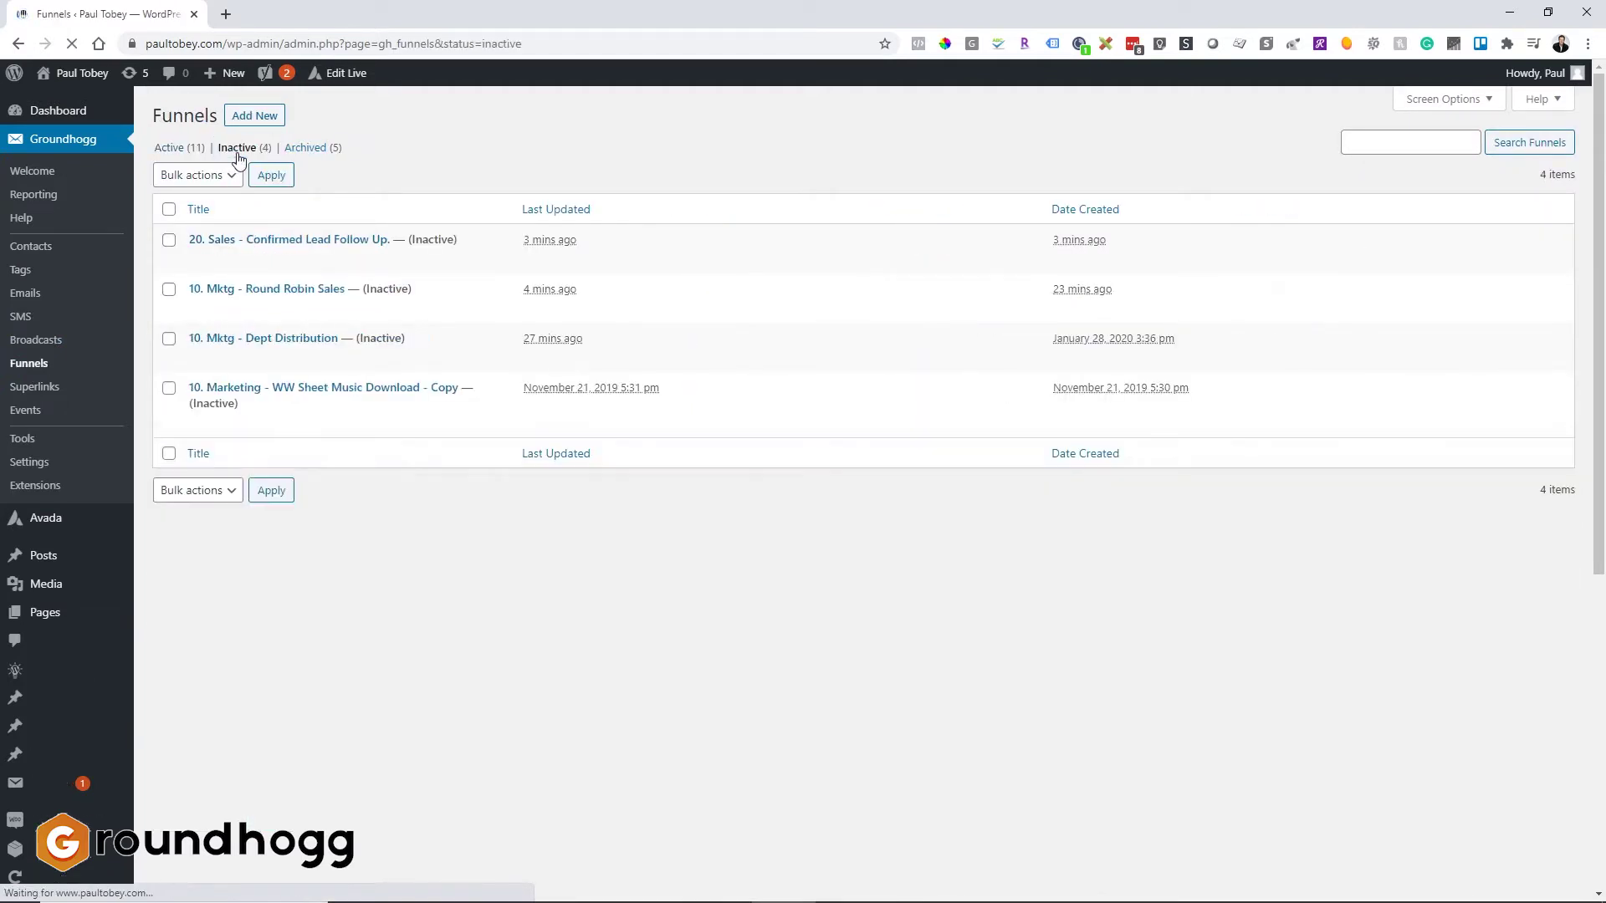
pyautogui.click(294, 245)
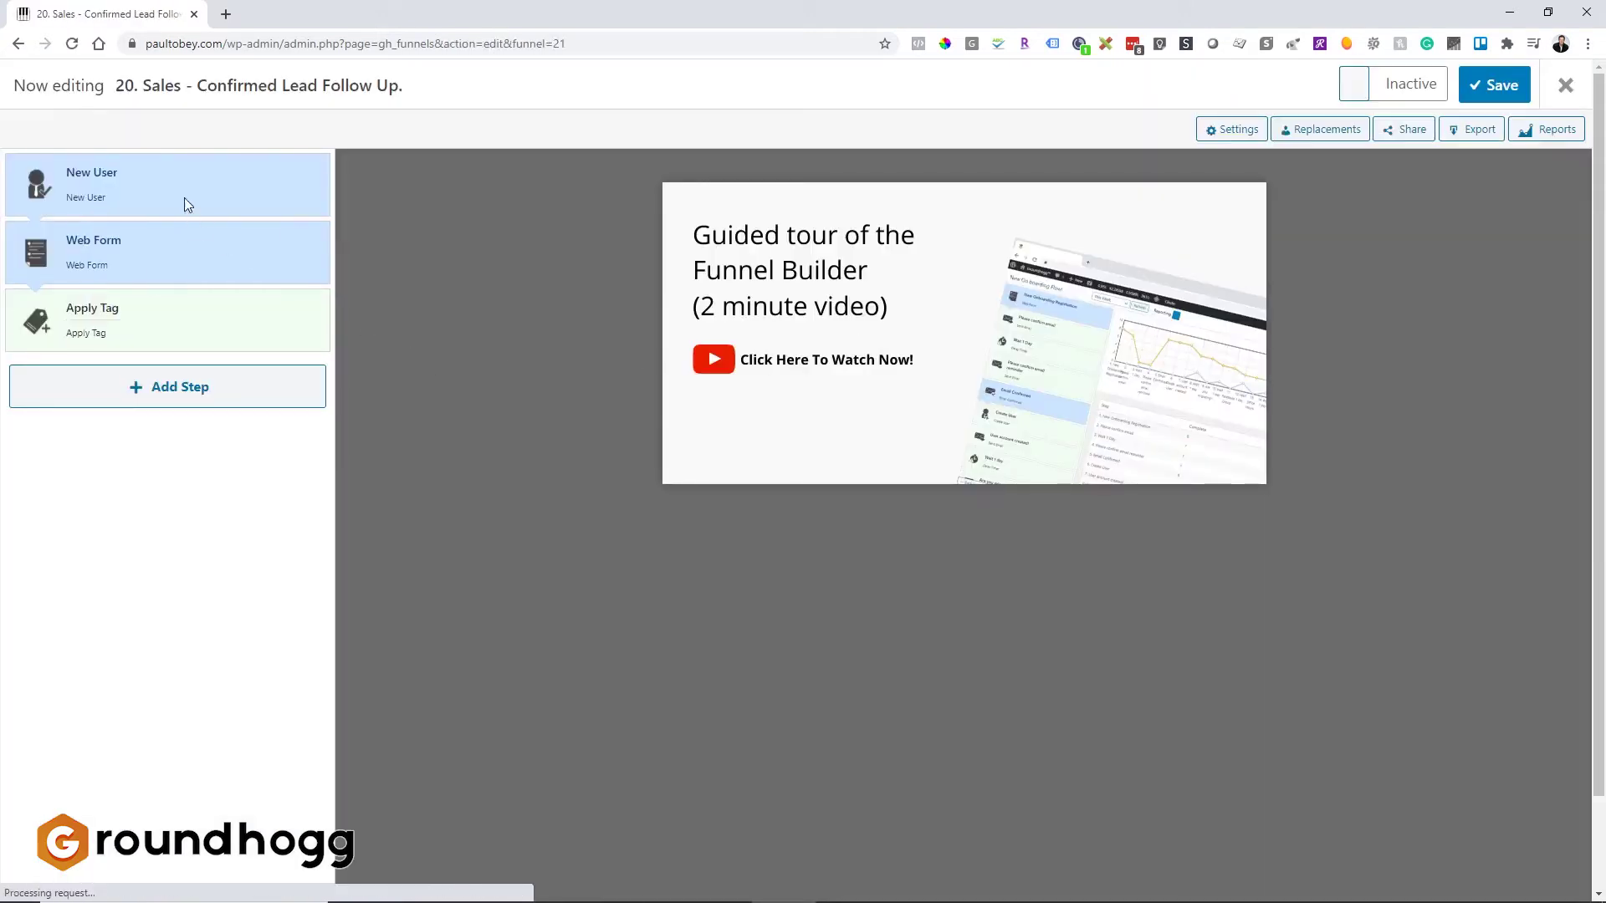
pyautogui.moveTo(179, 244); pyautogui.dragTo(180, 172)
pyautogui.click(180, 173)
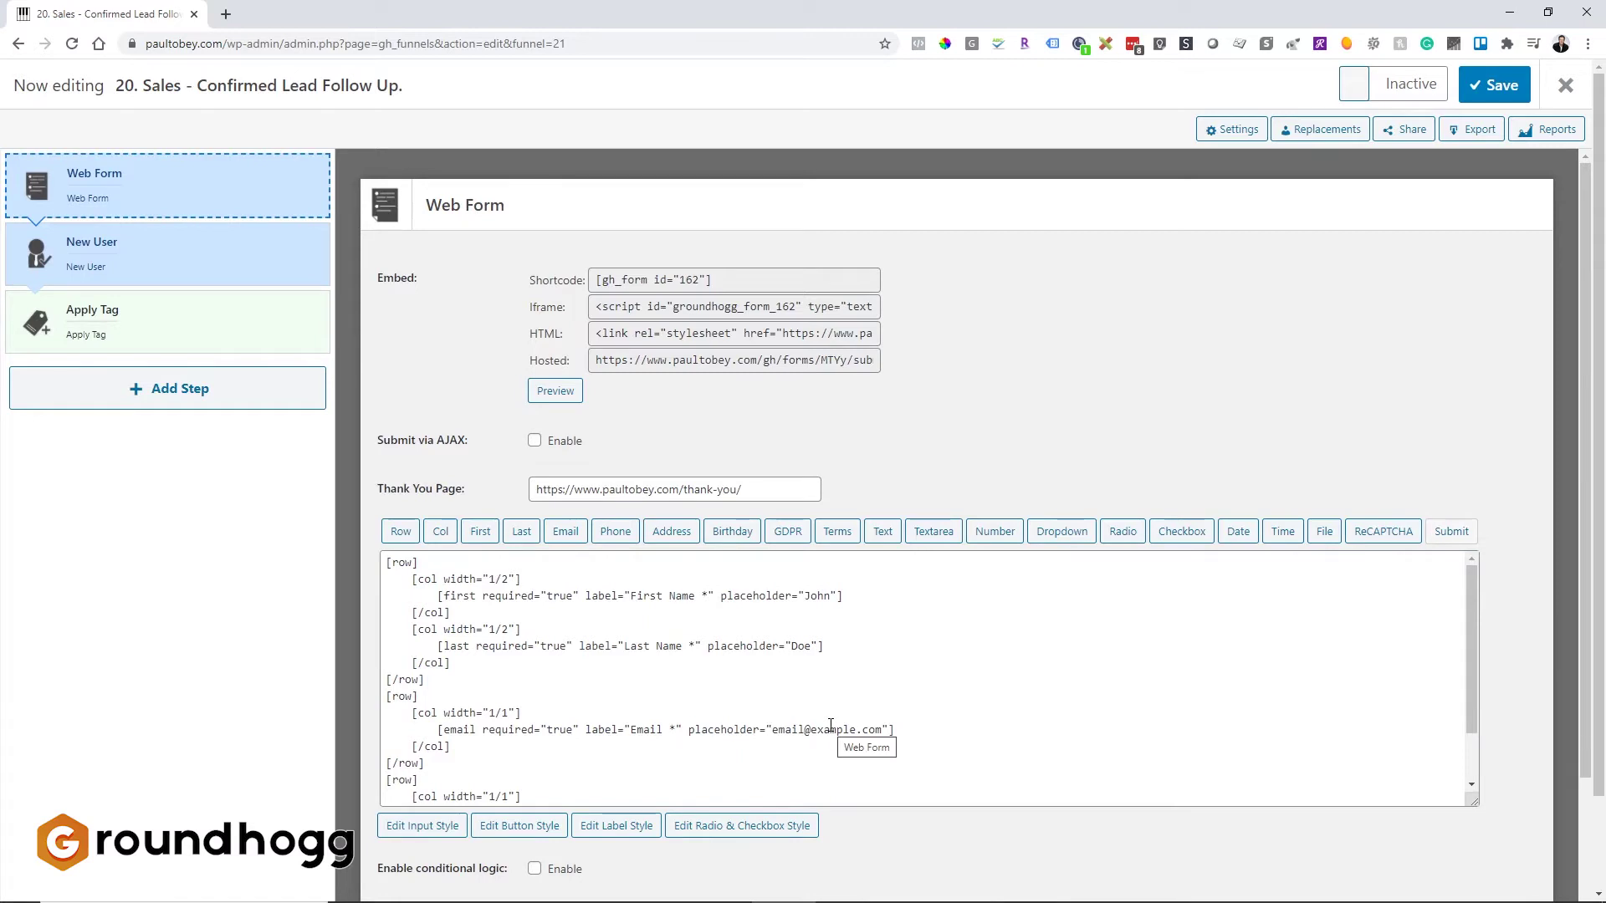
# Step: Delete all the existing field code from the Web Form's form editor
pyautogui.scroll(-2, 830, 725)
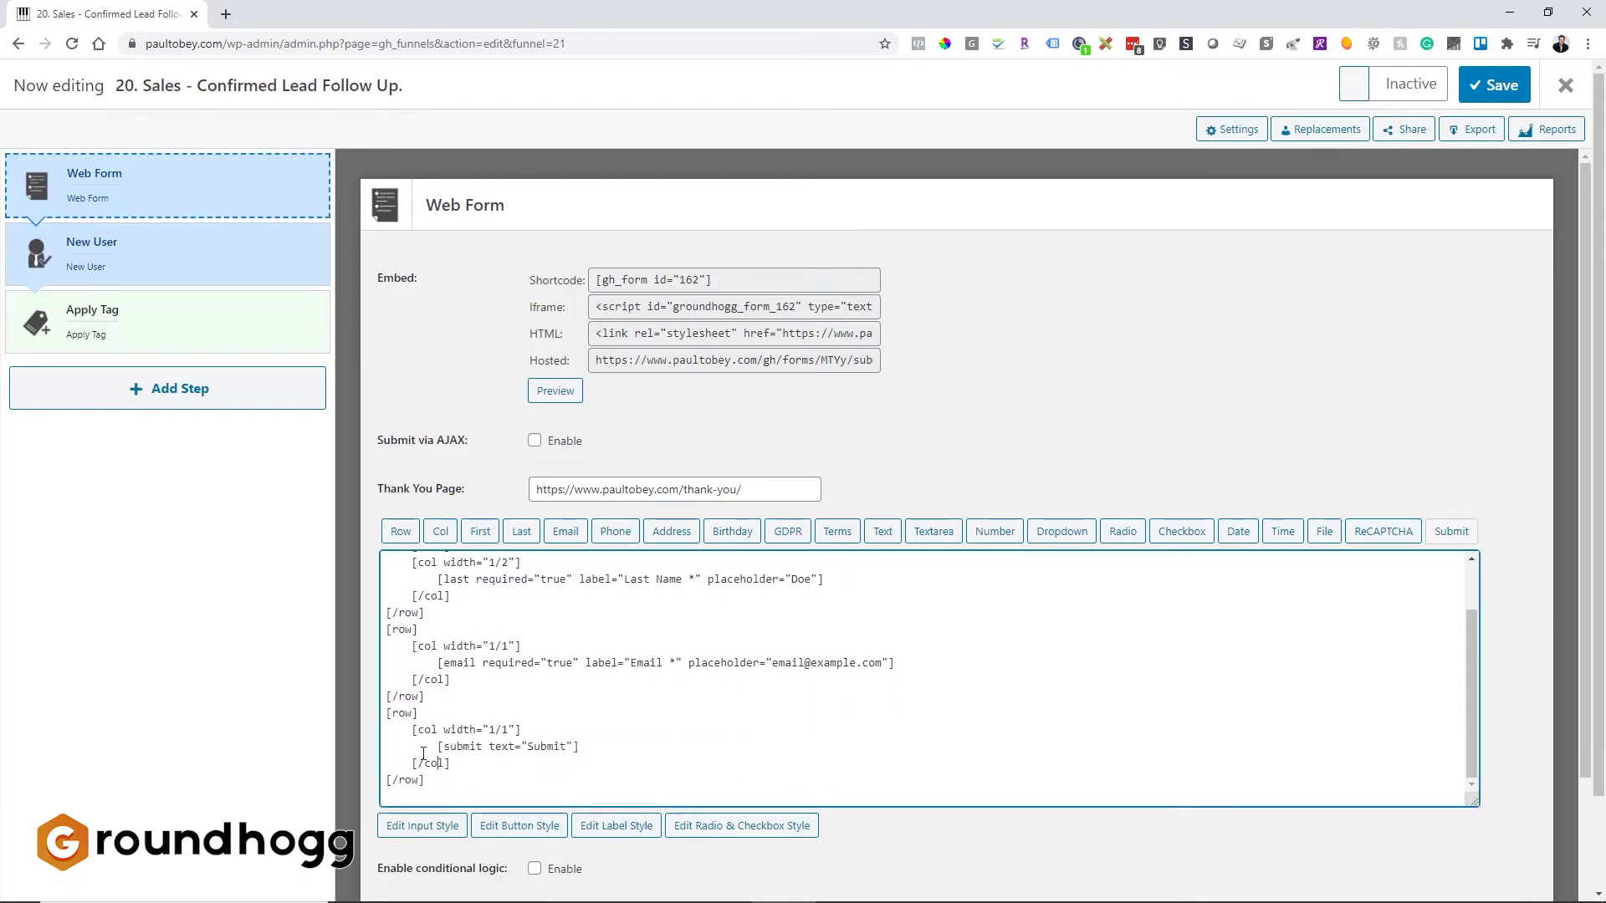
pyautogui.moveTo(439, 763); pyautogui.dragTo(439, 612)
pyautogui.press('BackSpace')
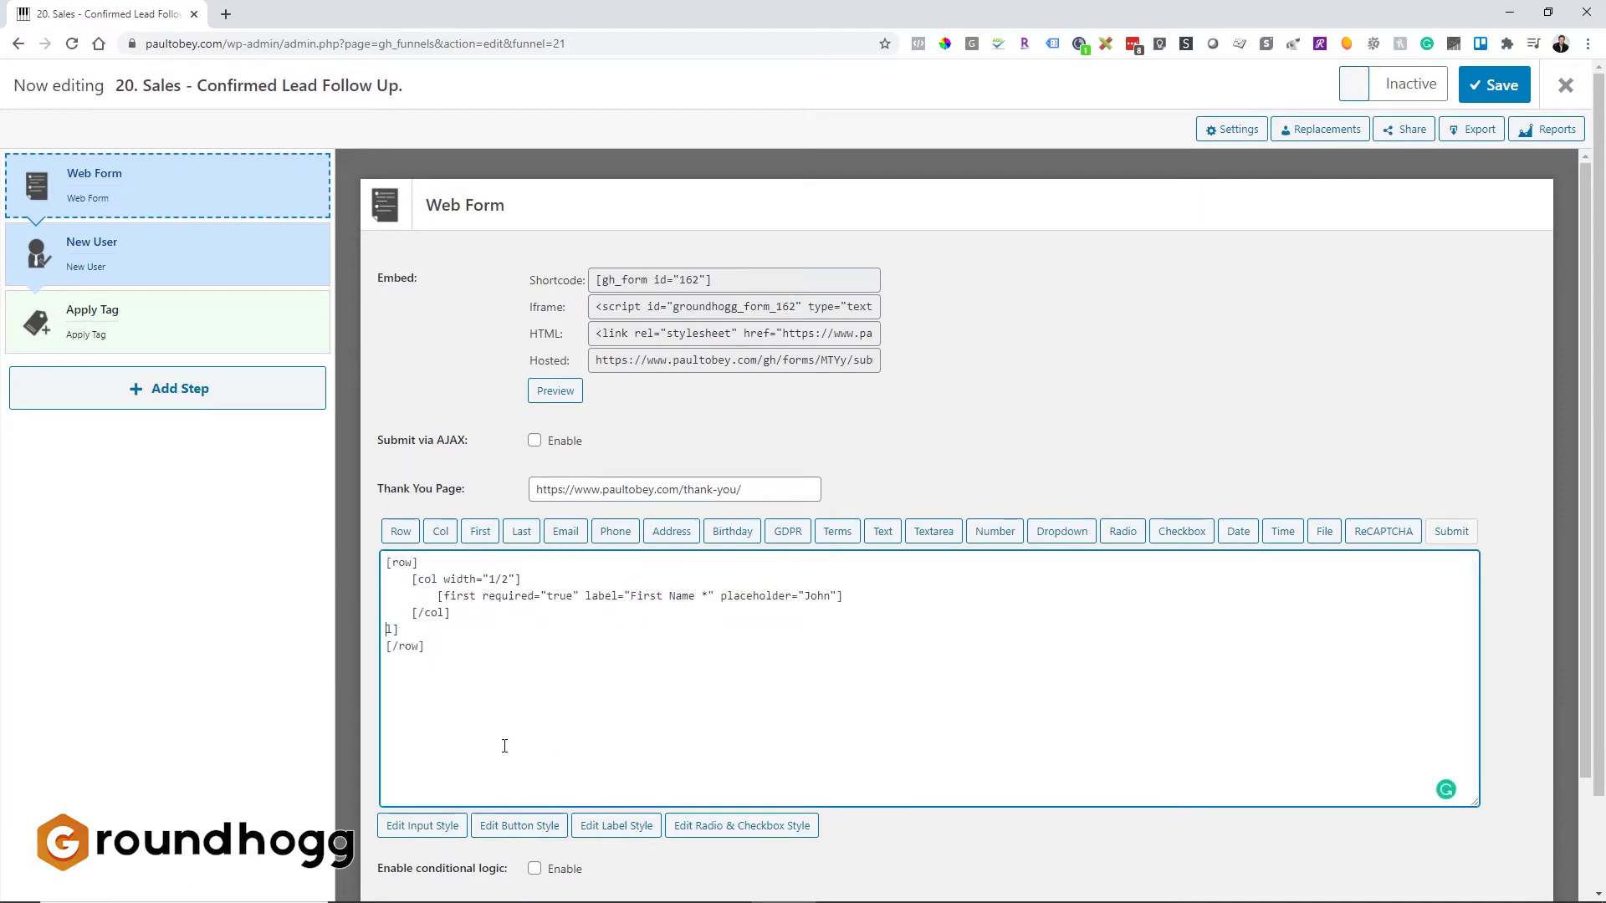
pyautogui.hotkey('ctrl', 'a')
pyautogui.press('BackSpace')
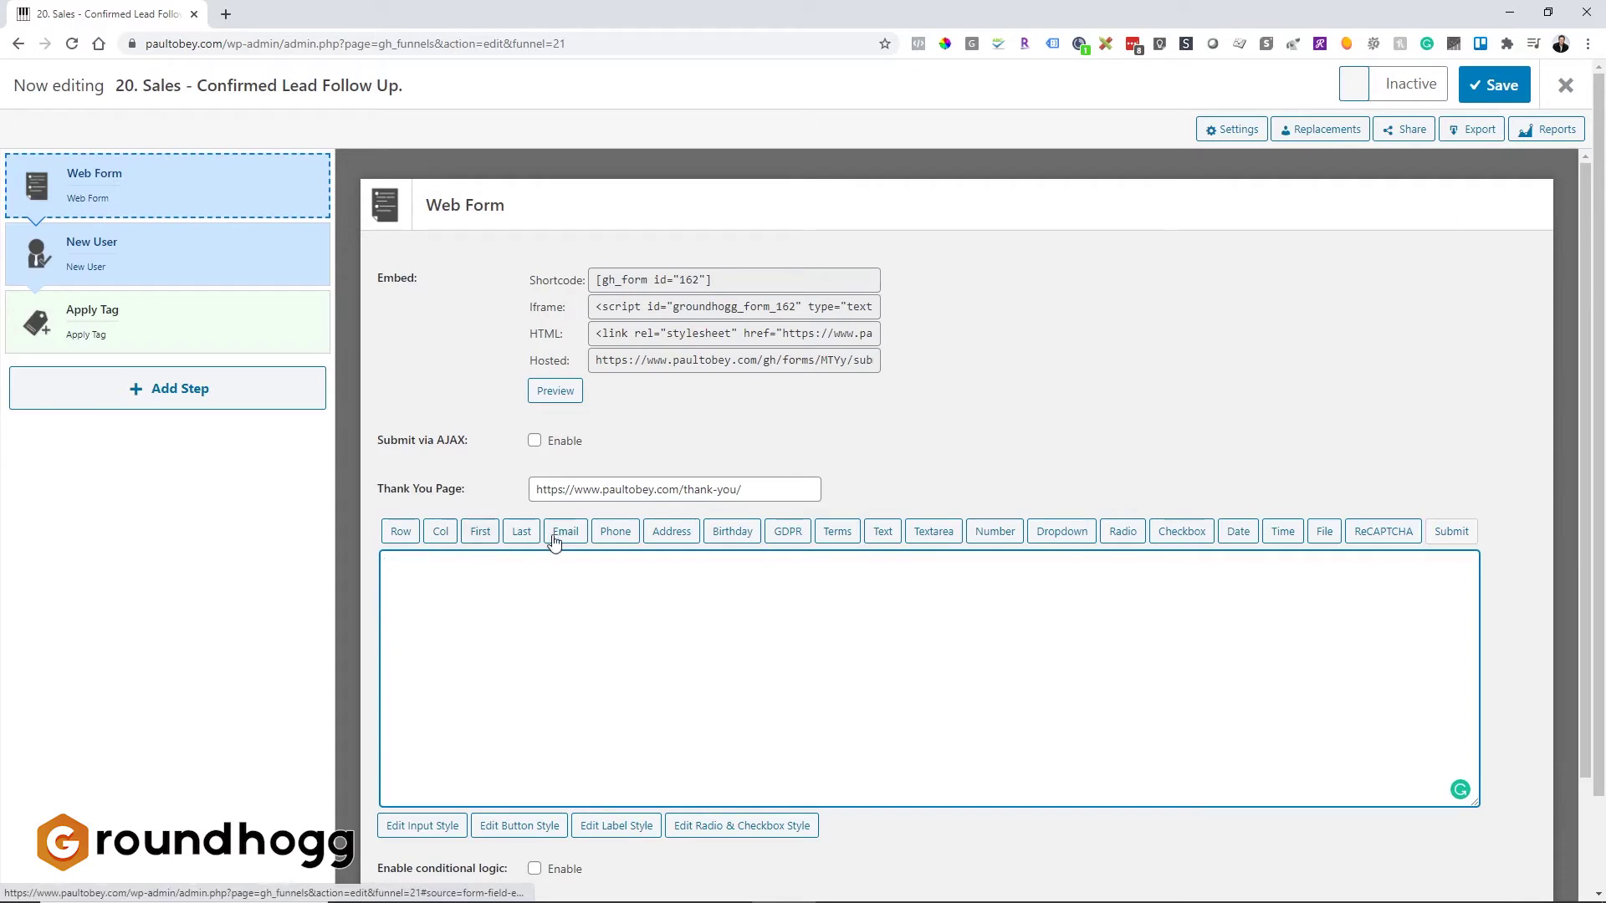
# Step: Insert an unlabelled email field with placeholder 'Email address of the lead' into the Web Form
pyautogui.click(566, 535)
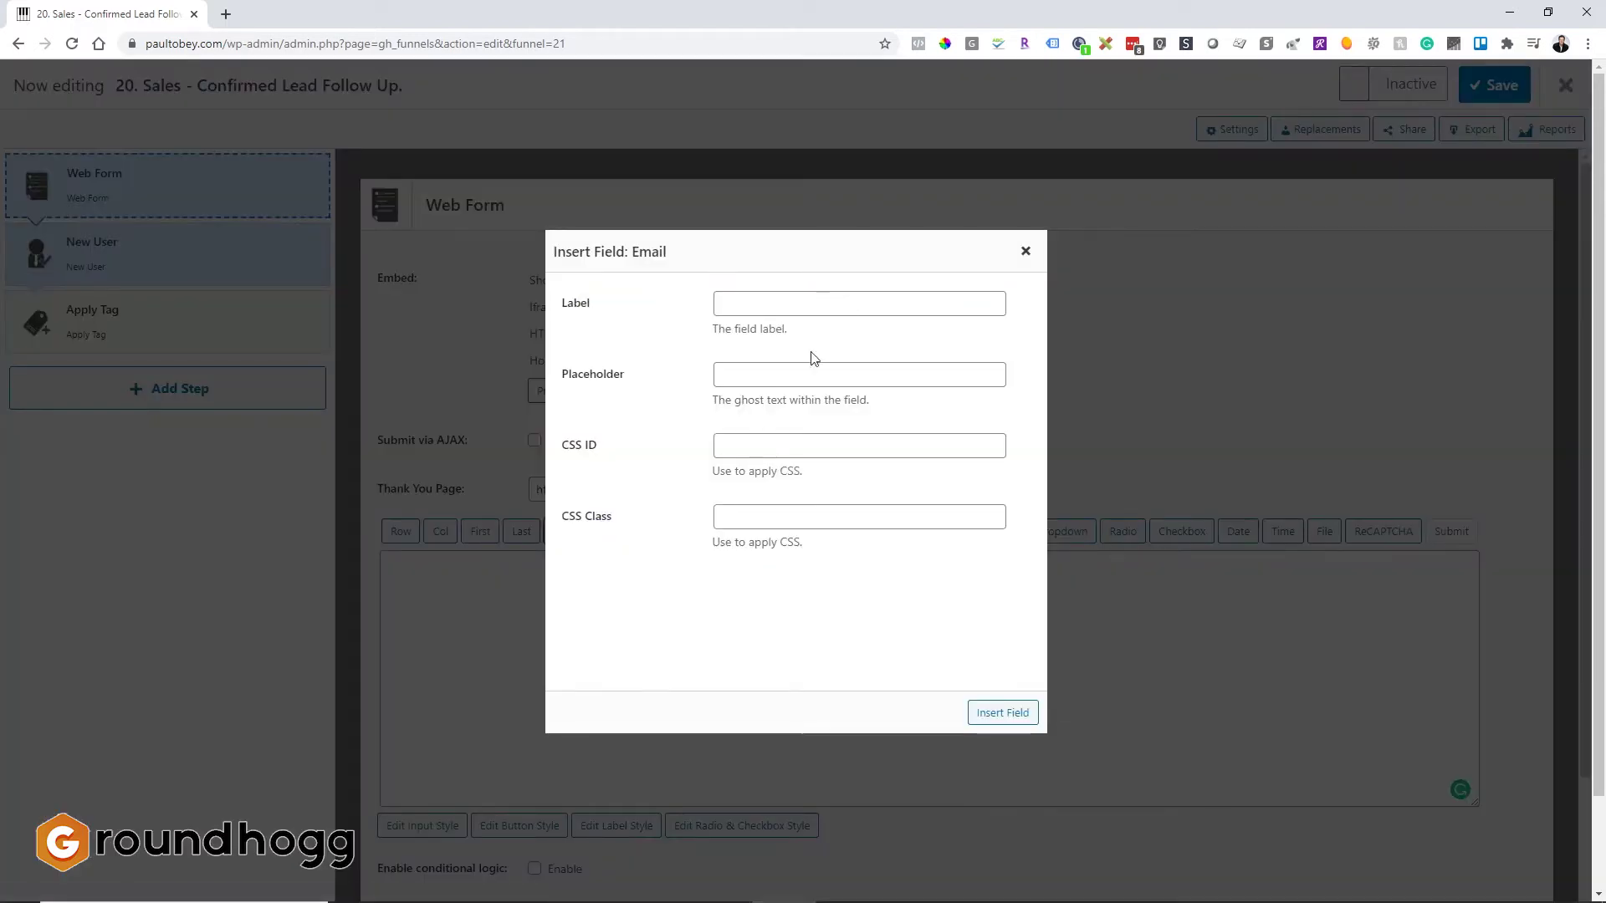
pyautogui.click(778, 378)
pyautogui.write('Eamil')
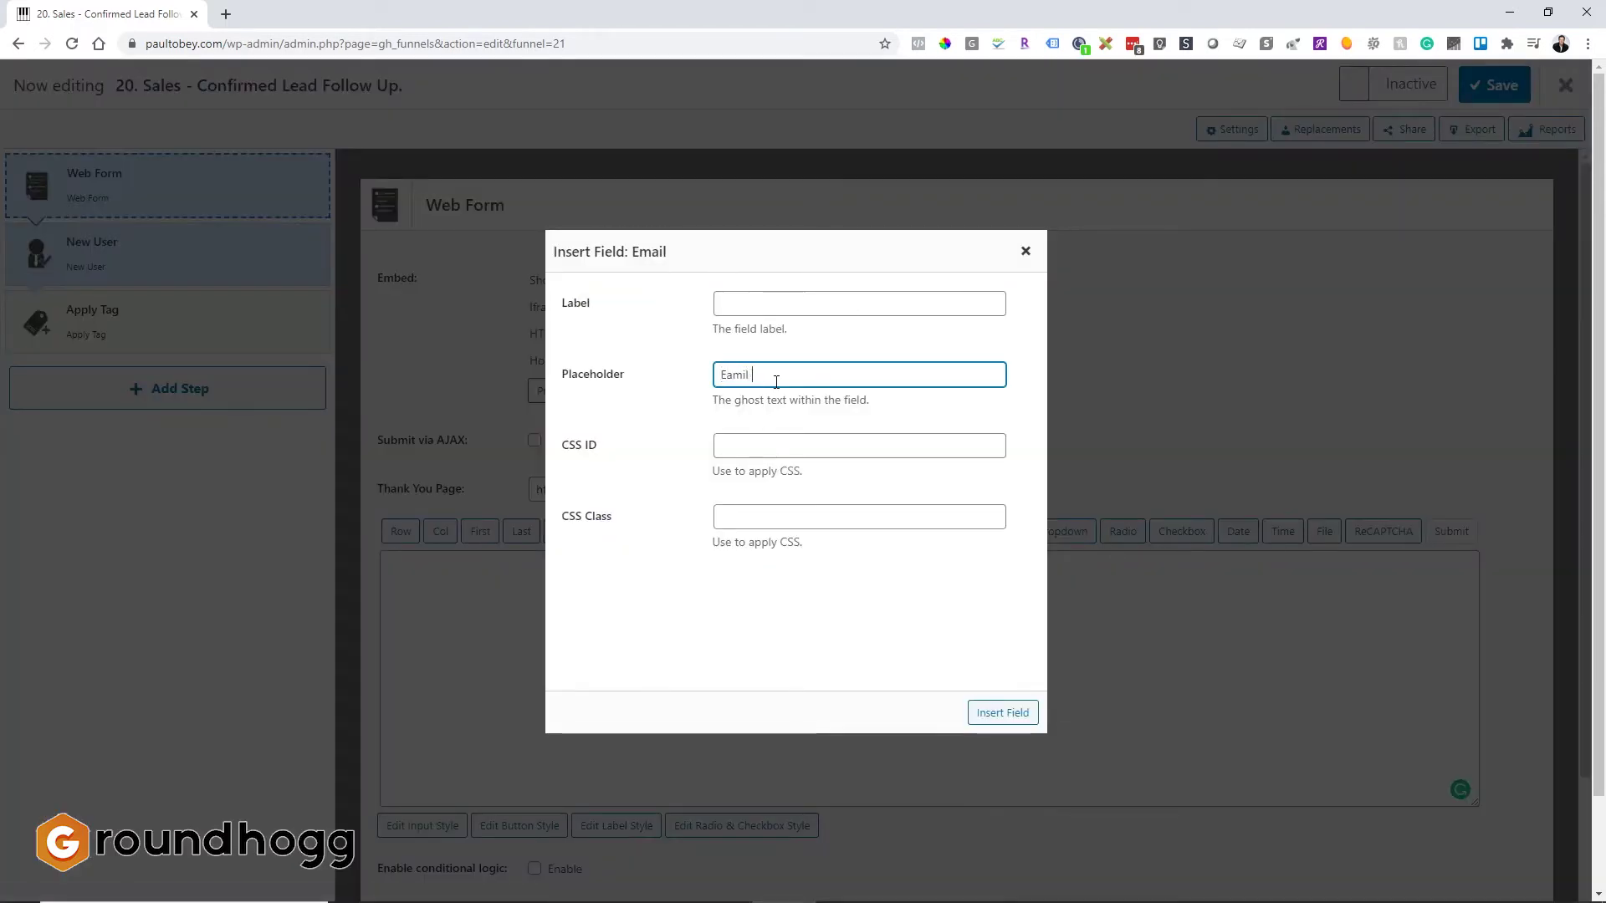
pyautogui.press('BackSpace')
pyautogui.press('BackSpace')
pyautogui.press('BackSpace')
pyautogui.press('BackSpace')
pyautogui.write('mail address of the lead')
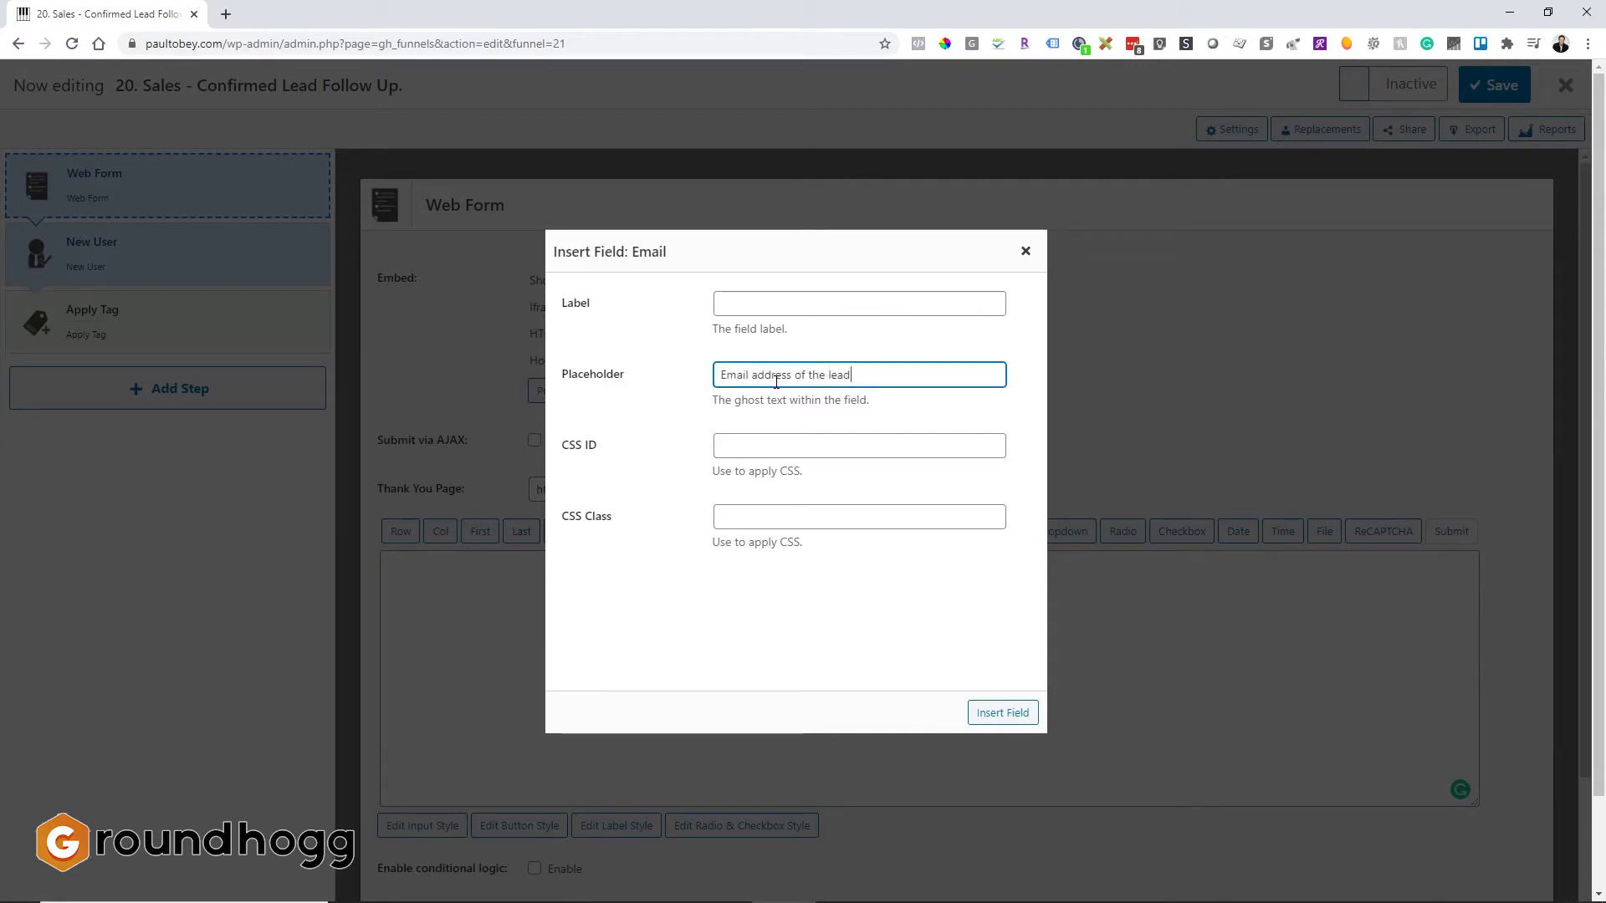
pyautogui.click(1002, 713)
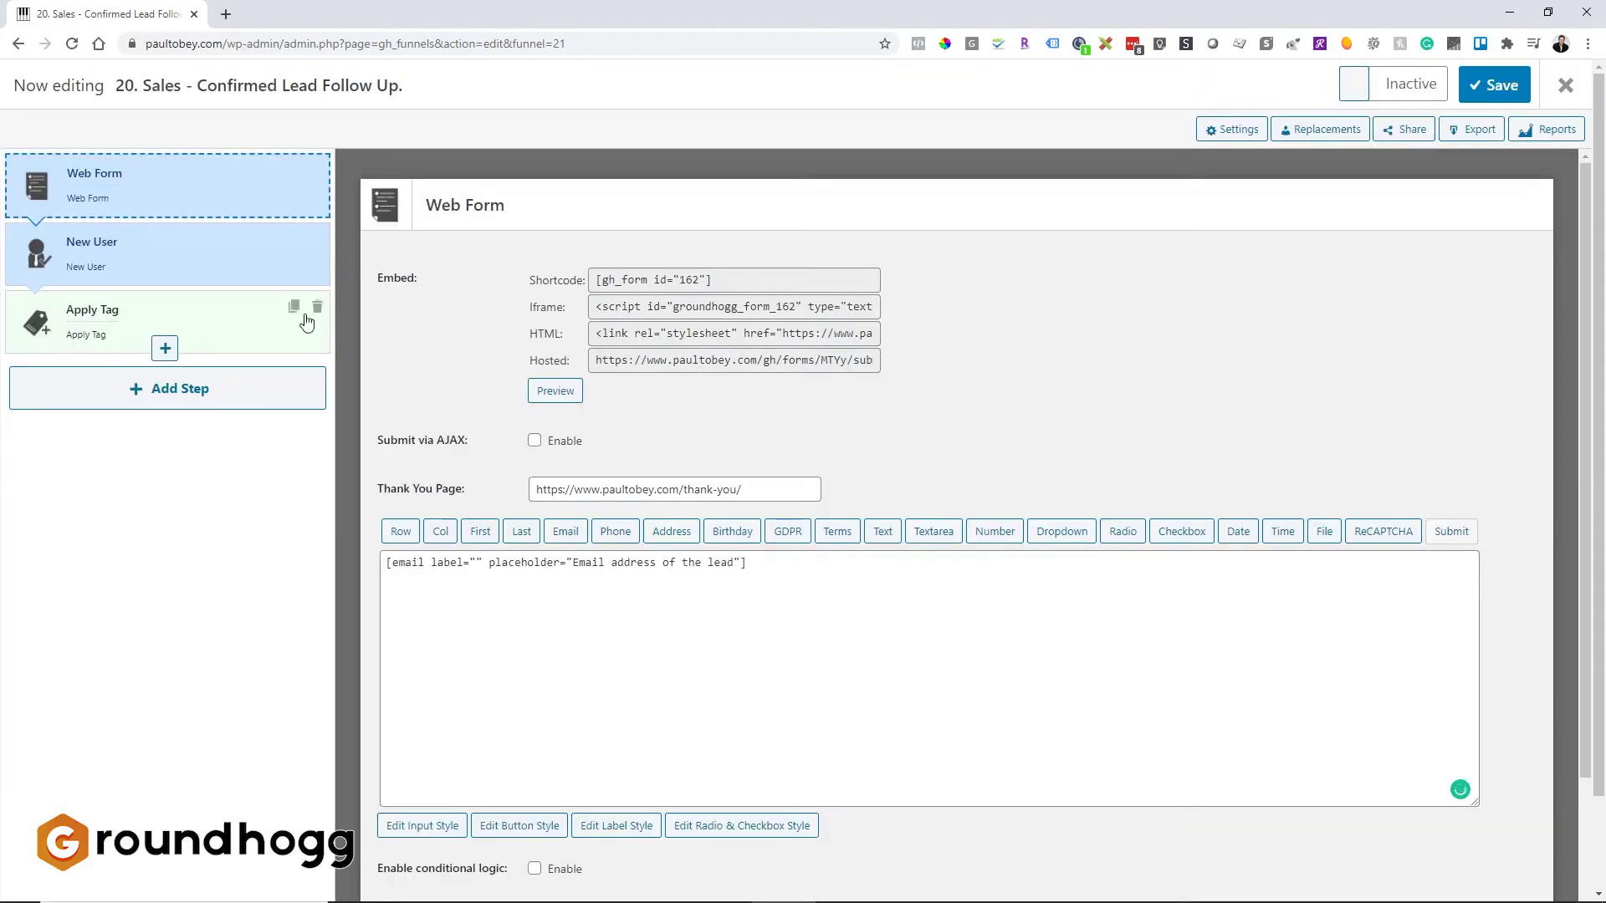
pyautogui.click(240, 204)
pyautogui.click(93, 201)
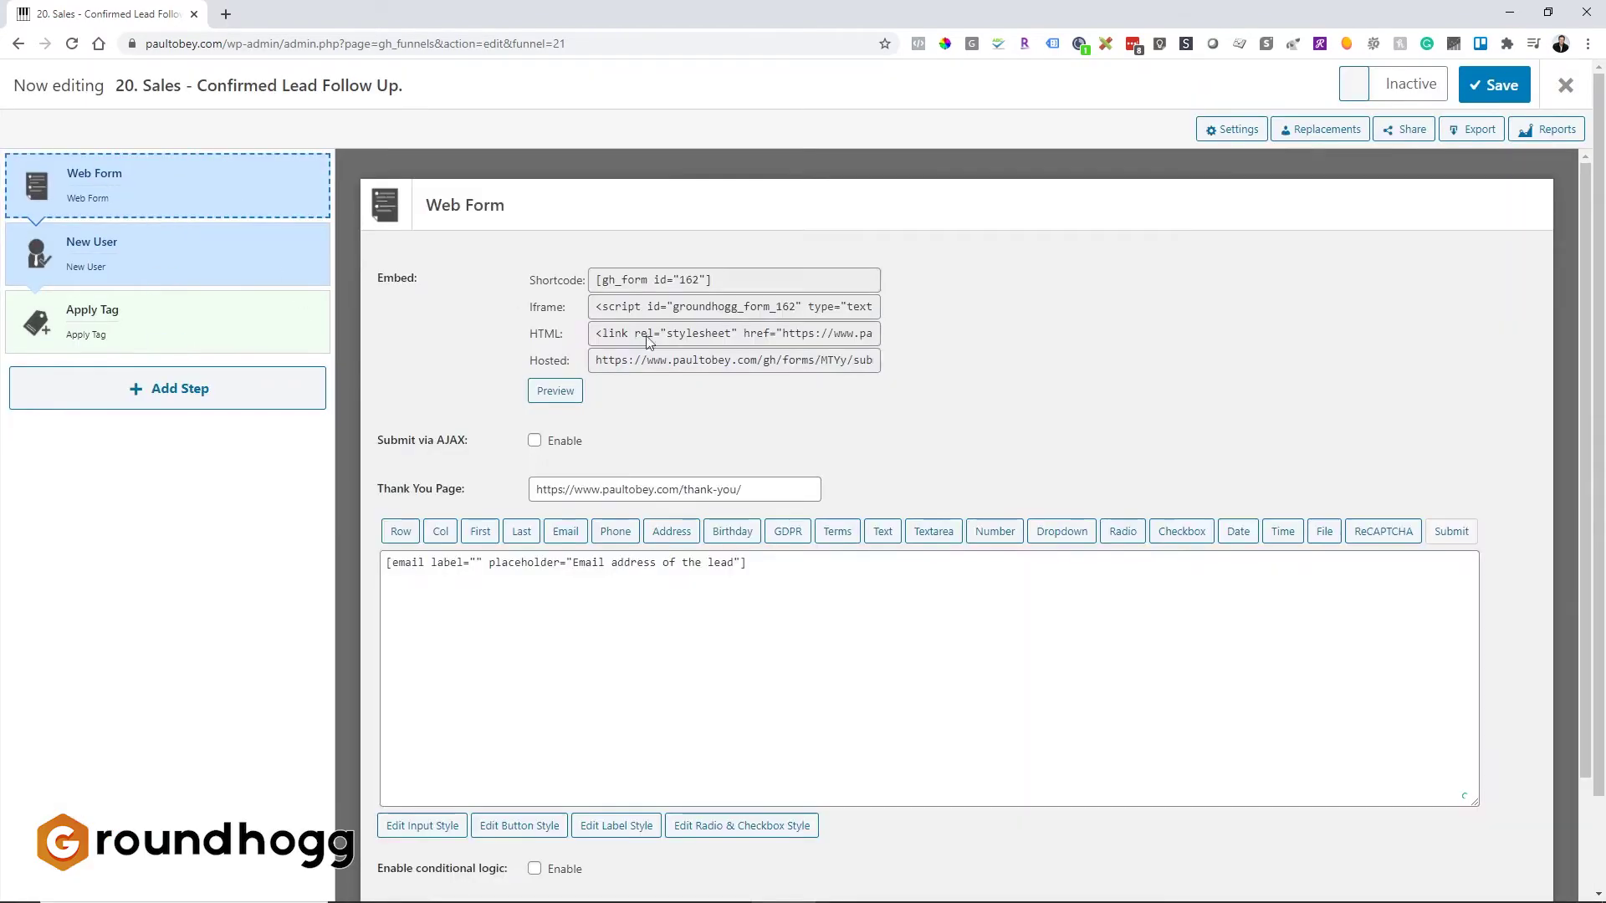
pyautogui.click(816, 563)
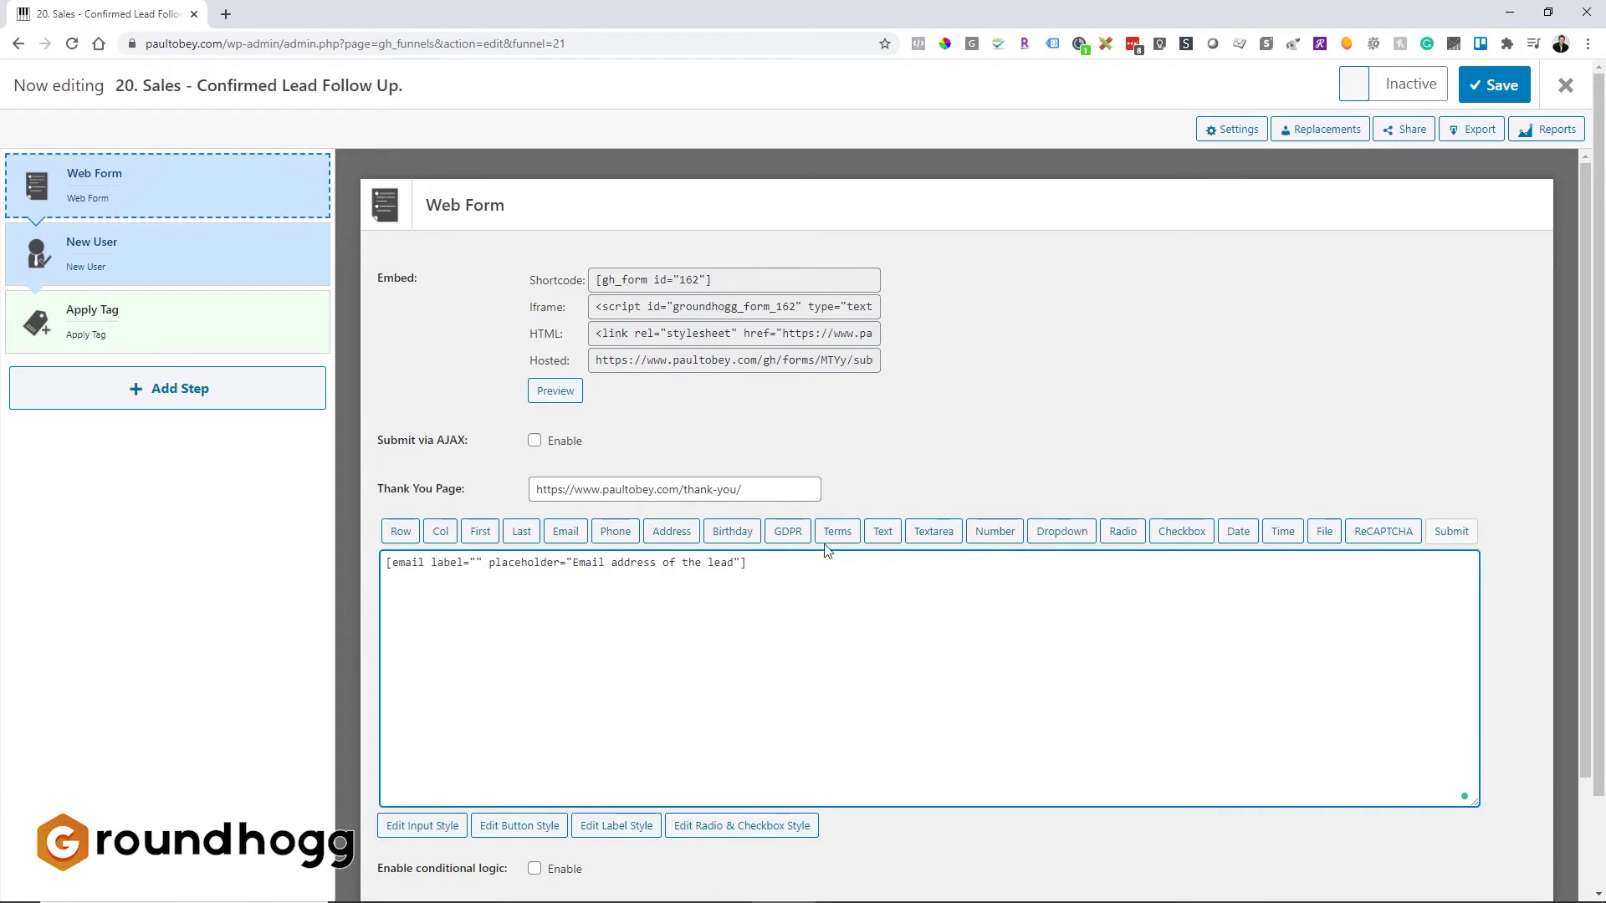
# Step: Add a required dropdown labelled 'Are you following up with this lead?' with the name lead_follow_up
pyautogui.click(1094, 534)
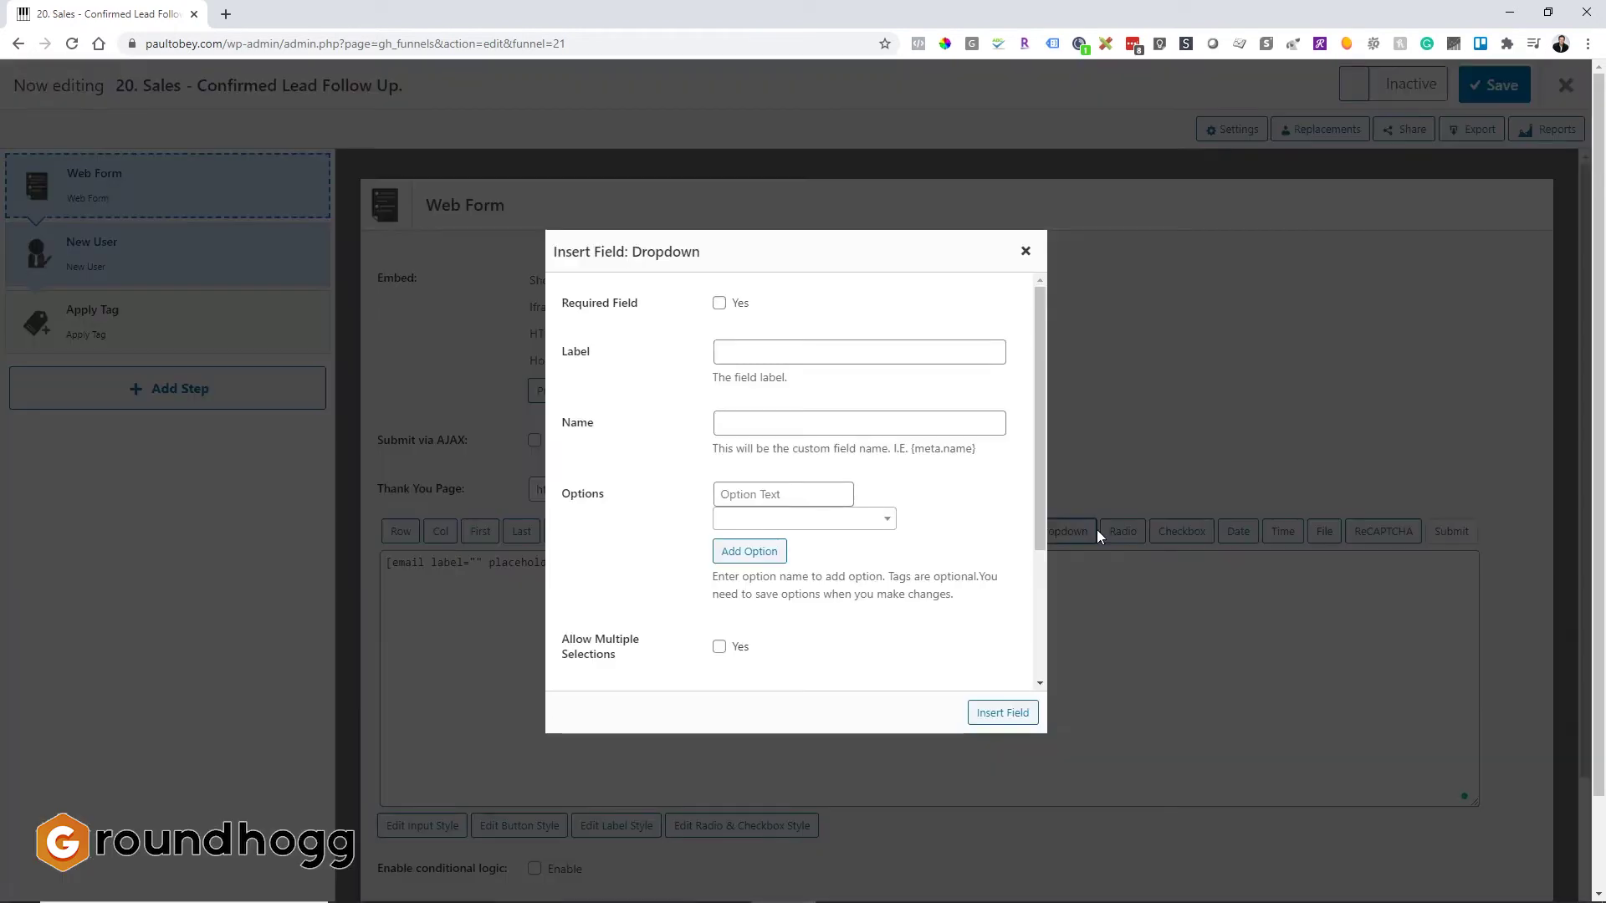
pyautogui.click(719, 303)
pyautogui.click(749, 353)
pyautogui.write('Are you followin up')
pyautogui.press('Left')
pyautogui.press('Left')
pyautogui.press('Left')
pyautogui.write('g')
pyautogui.press('End')
pyautogui.write('with')
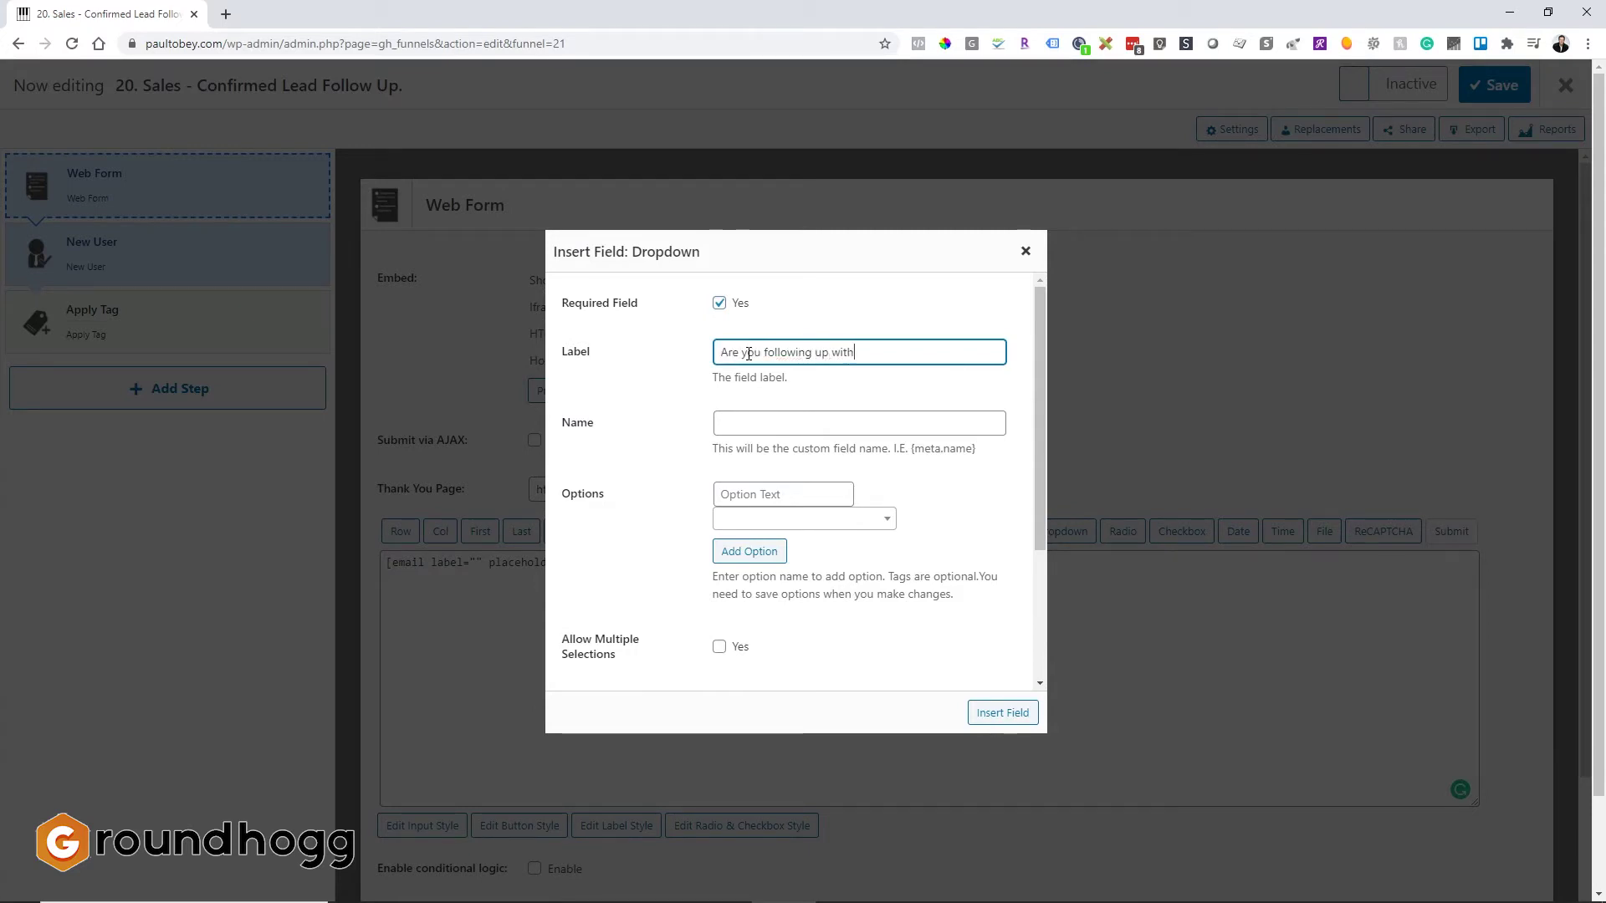
pyautogui.write(' this lead?')
pyautogui.press('Tab')
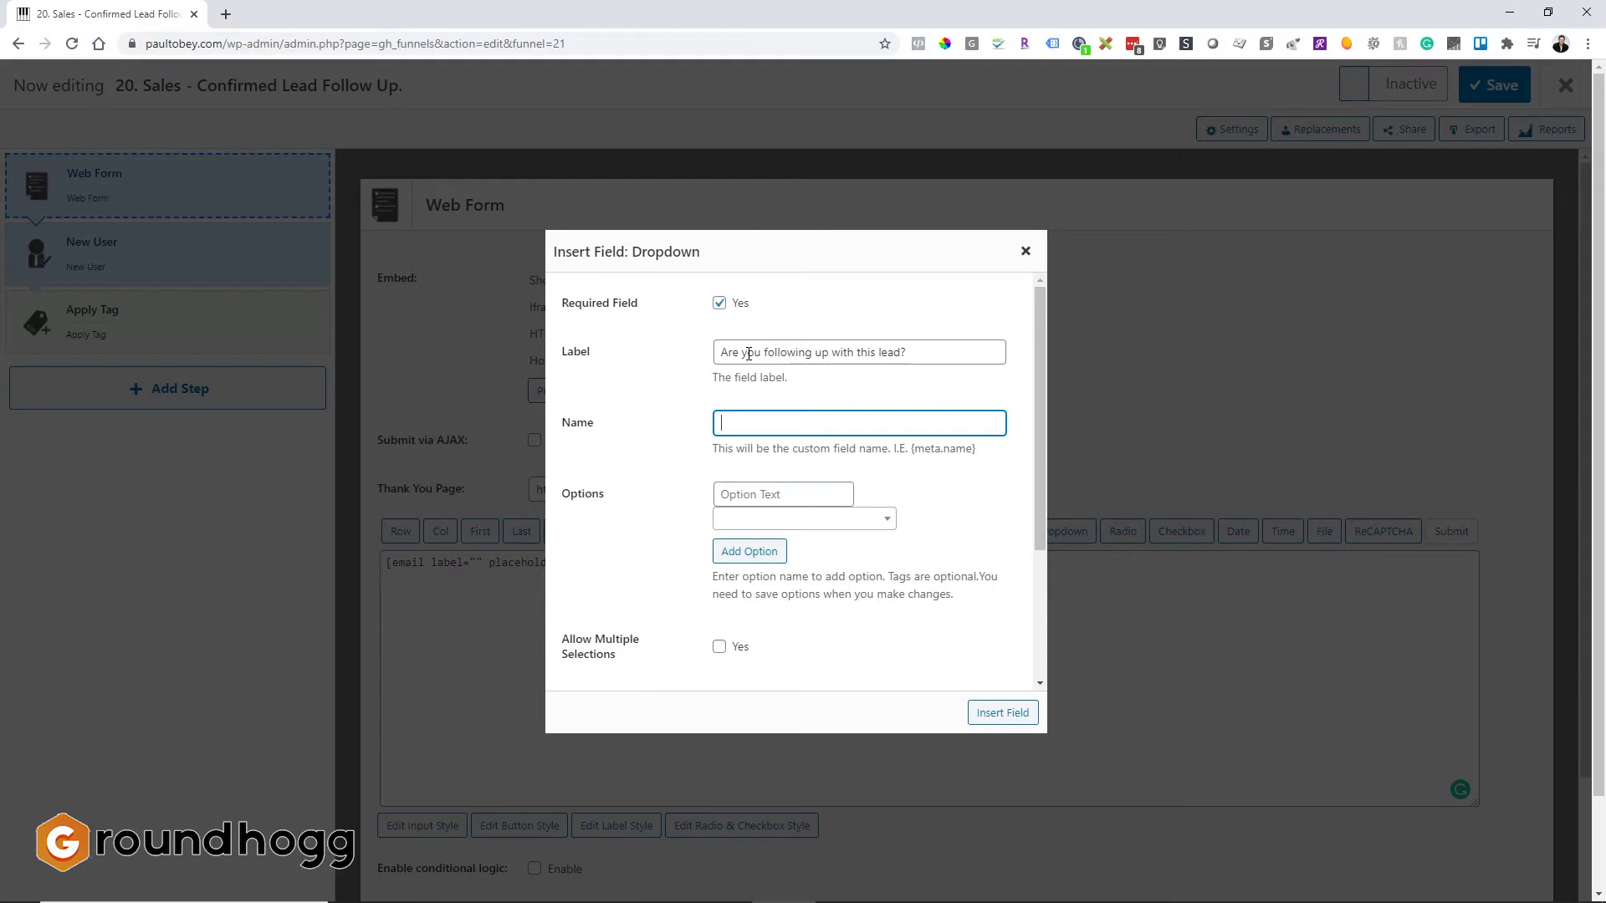
pyautogui.write('lead_follow_up')
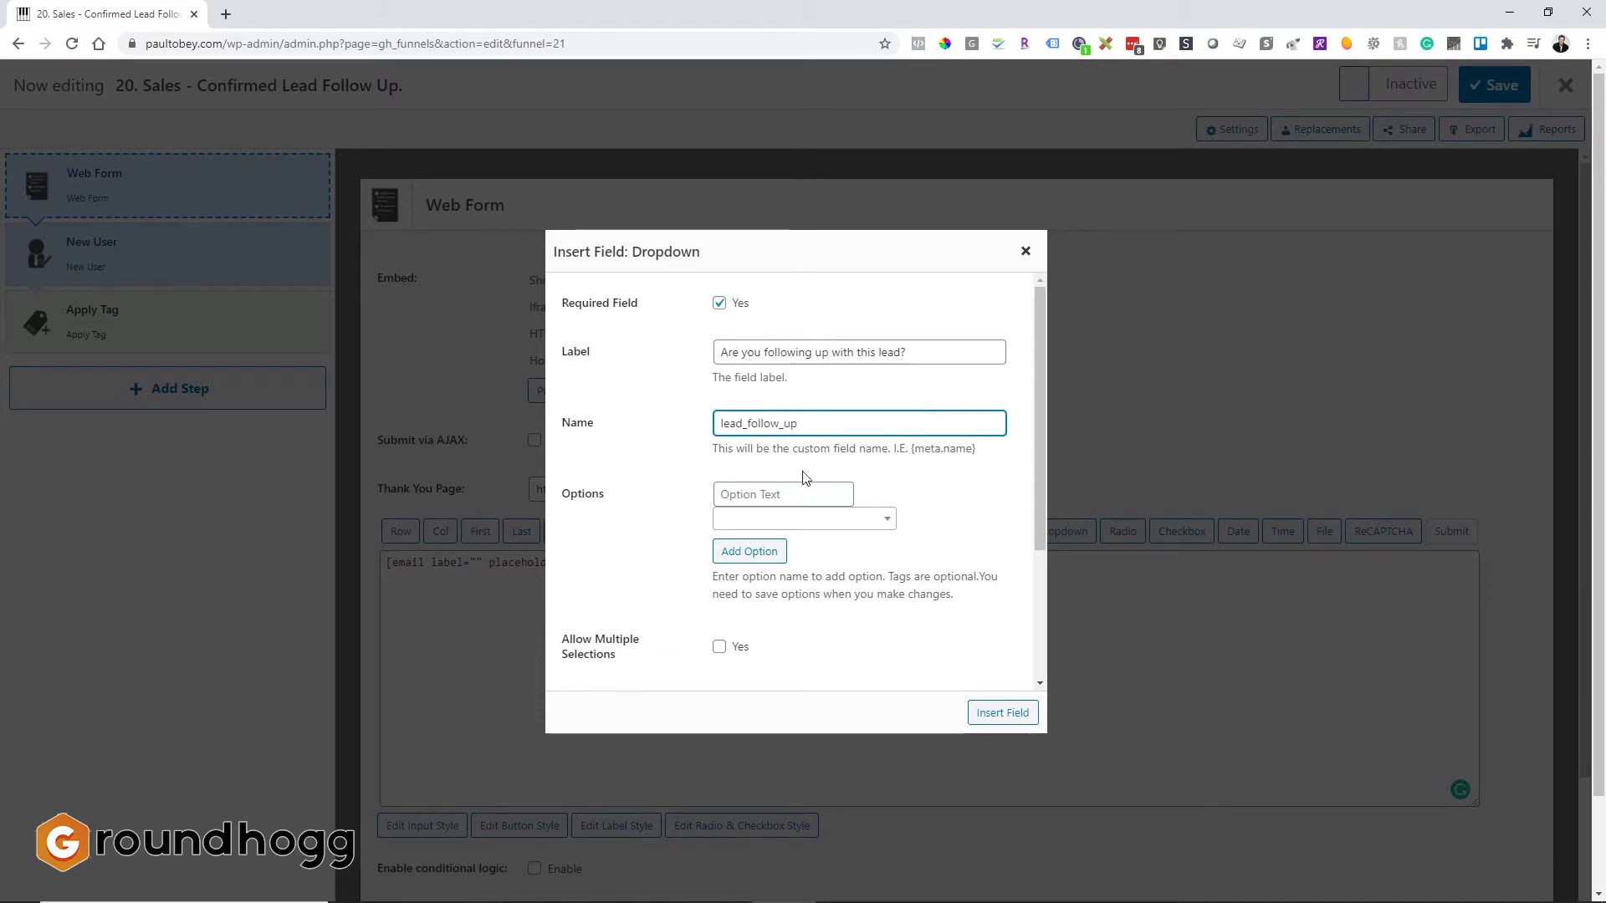
# Step: Add a Yes option tagged following-up and a No option tagged assign-to-another-salesperson
pyautogui.click(799, 494)
pyautogui.write('Yes')
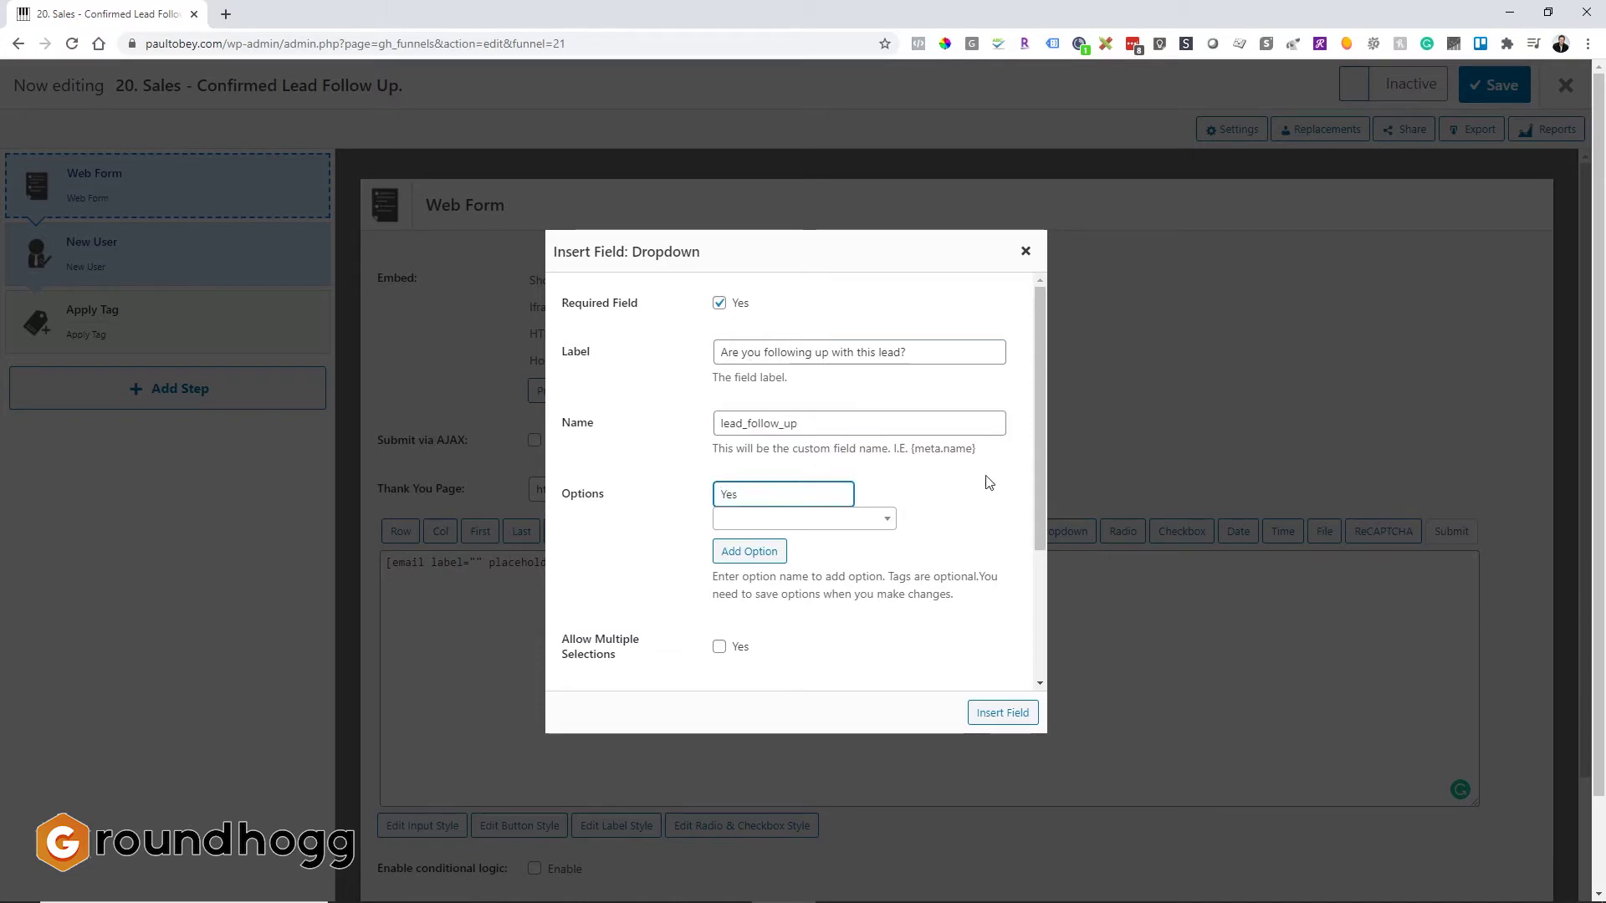
pyautogui.click(858, 525)
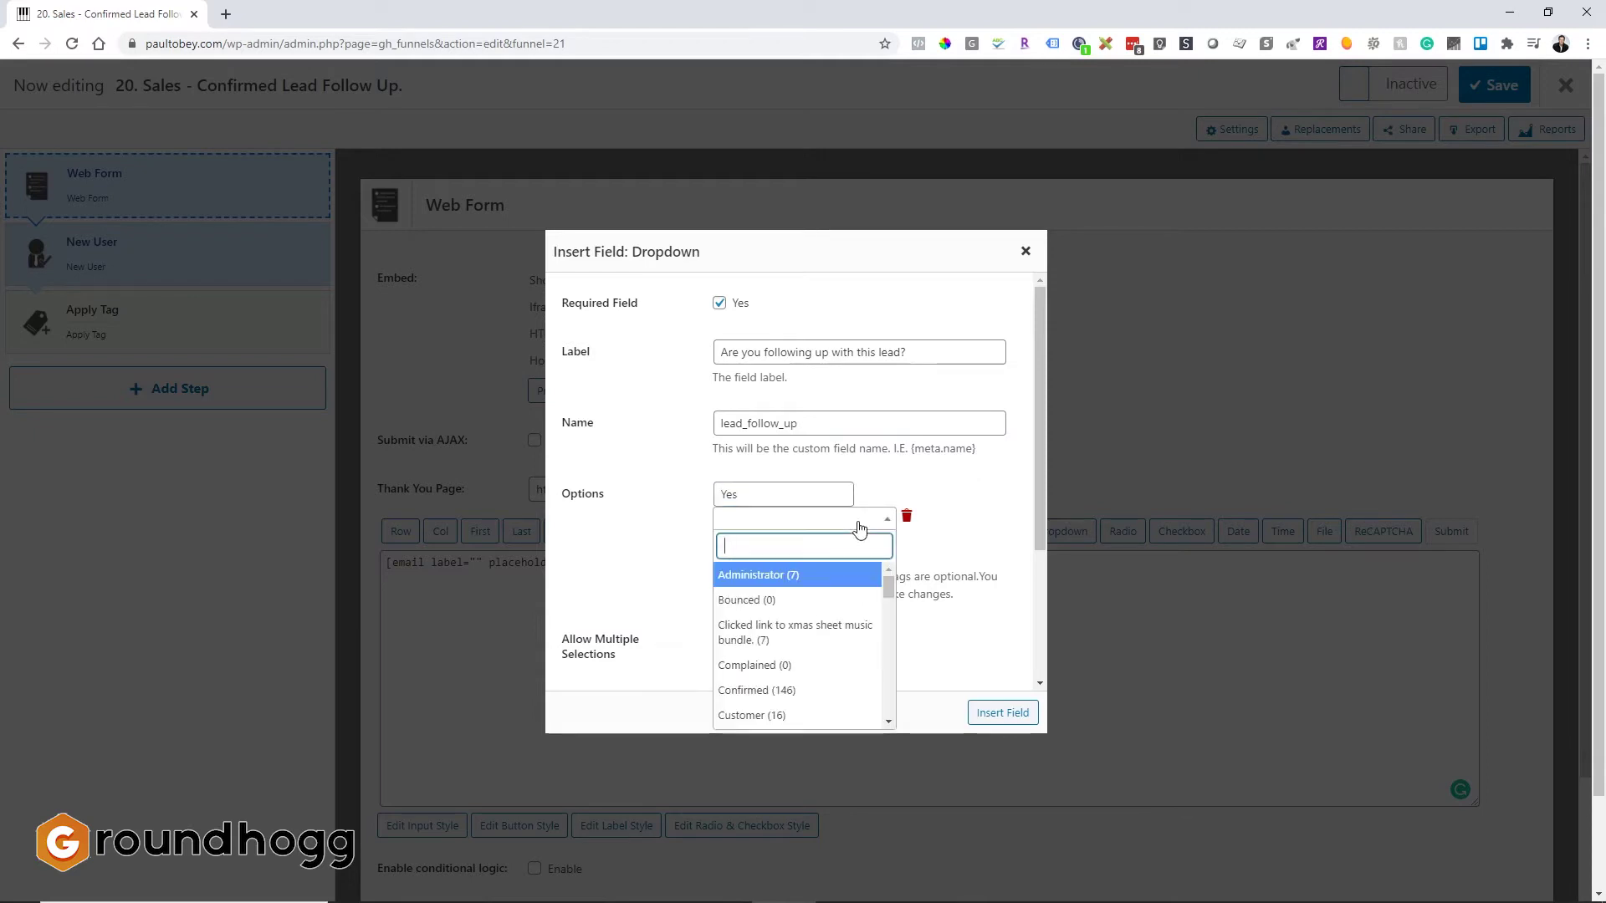
pyautogui.write('ye')
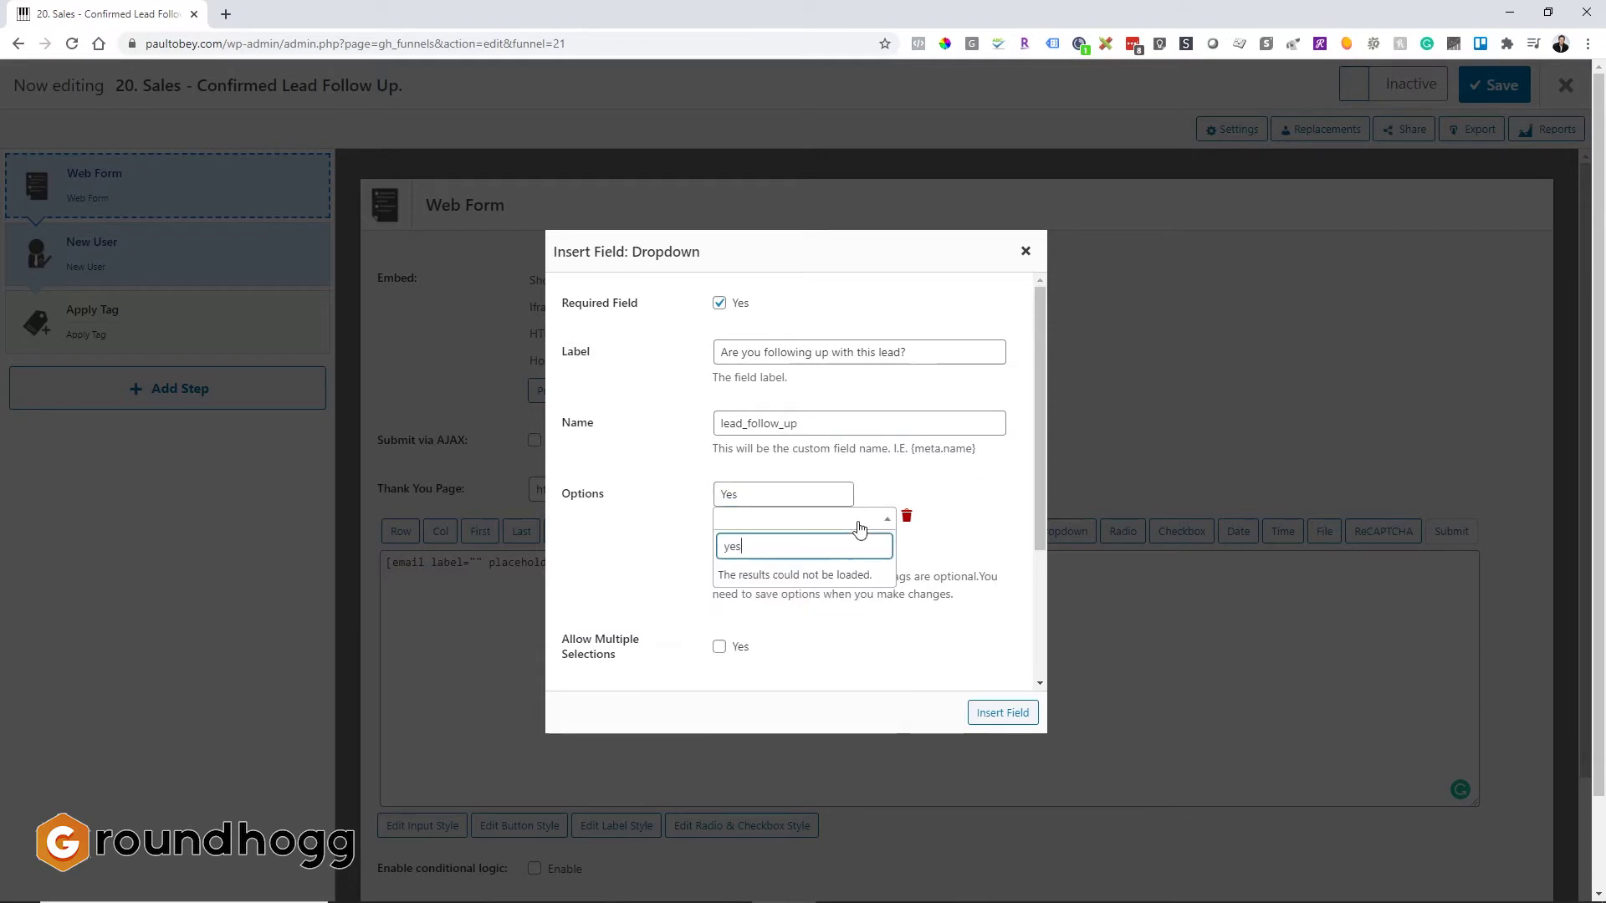
pyautogui.write('s')
pyautogui.click(824, 574)
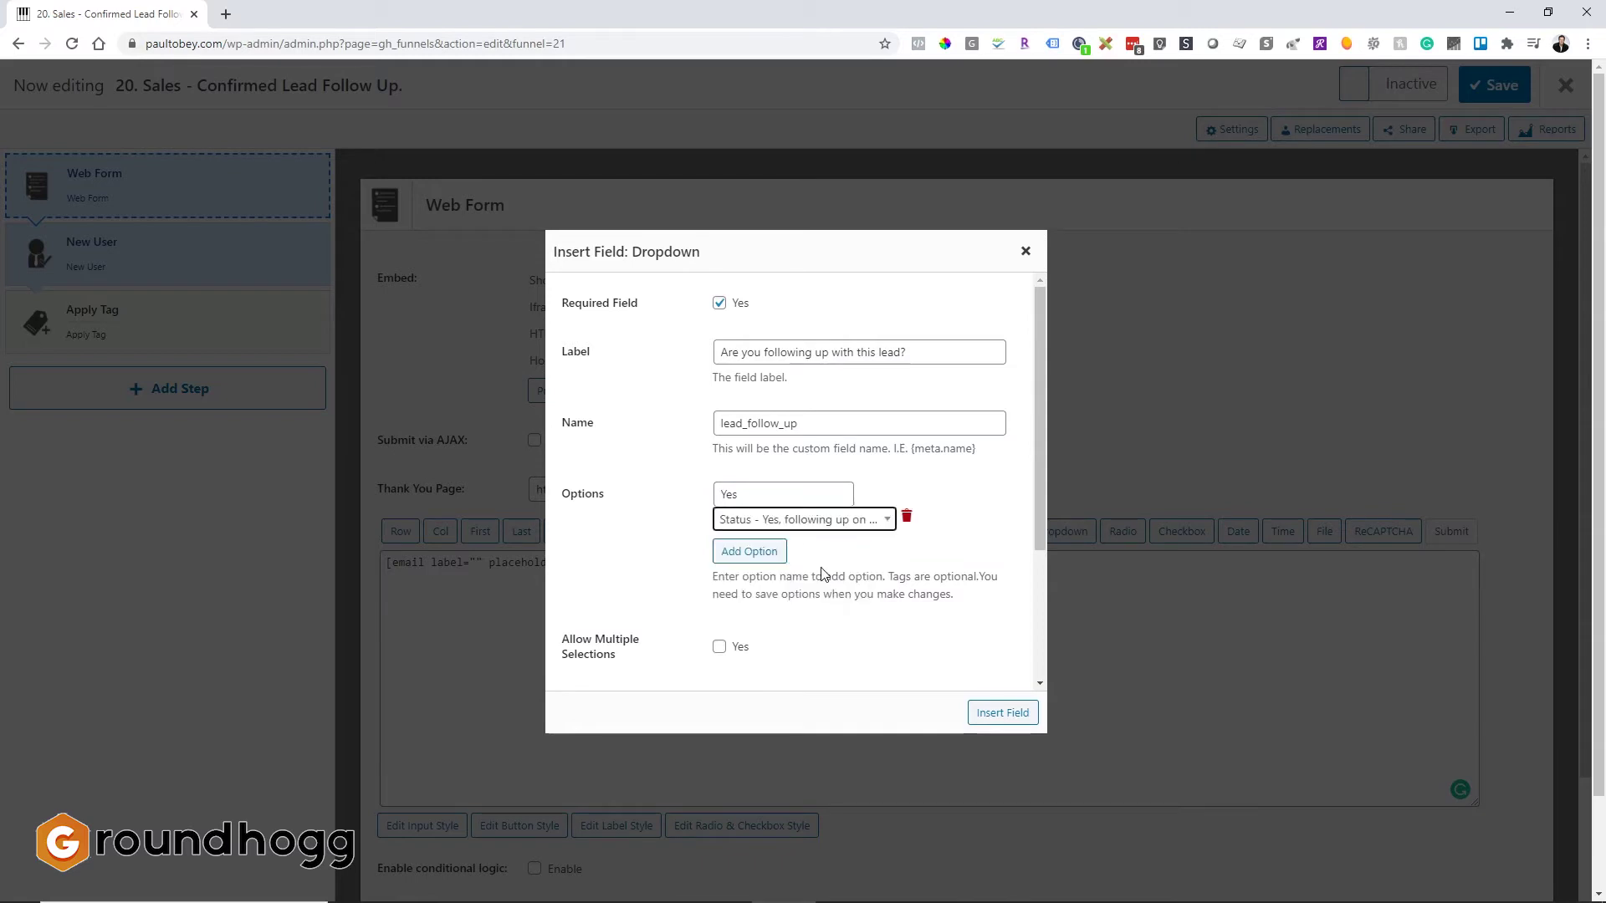
pyautogui.click(770, 554)
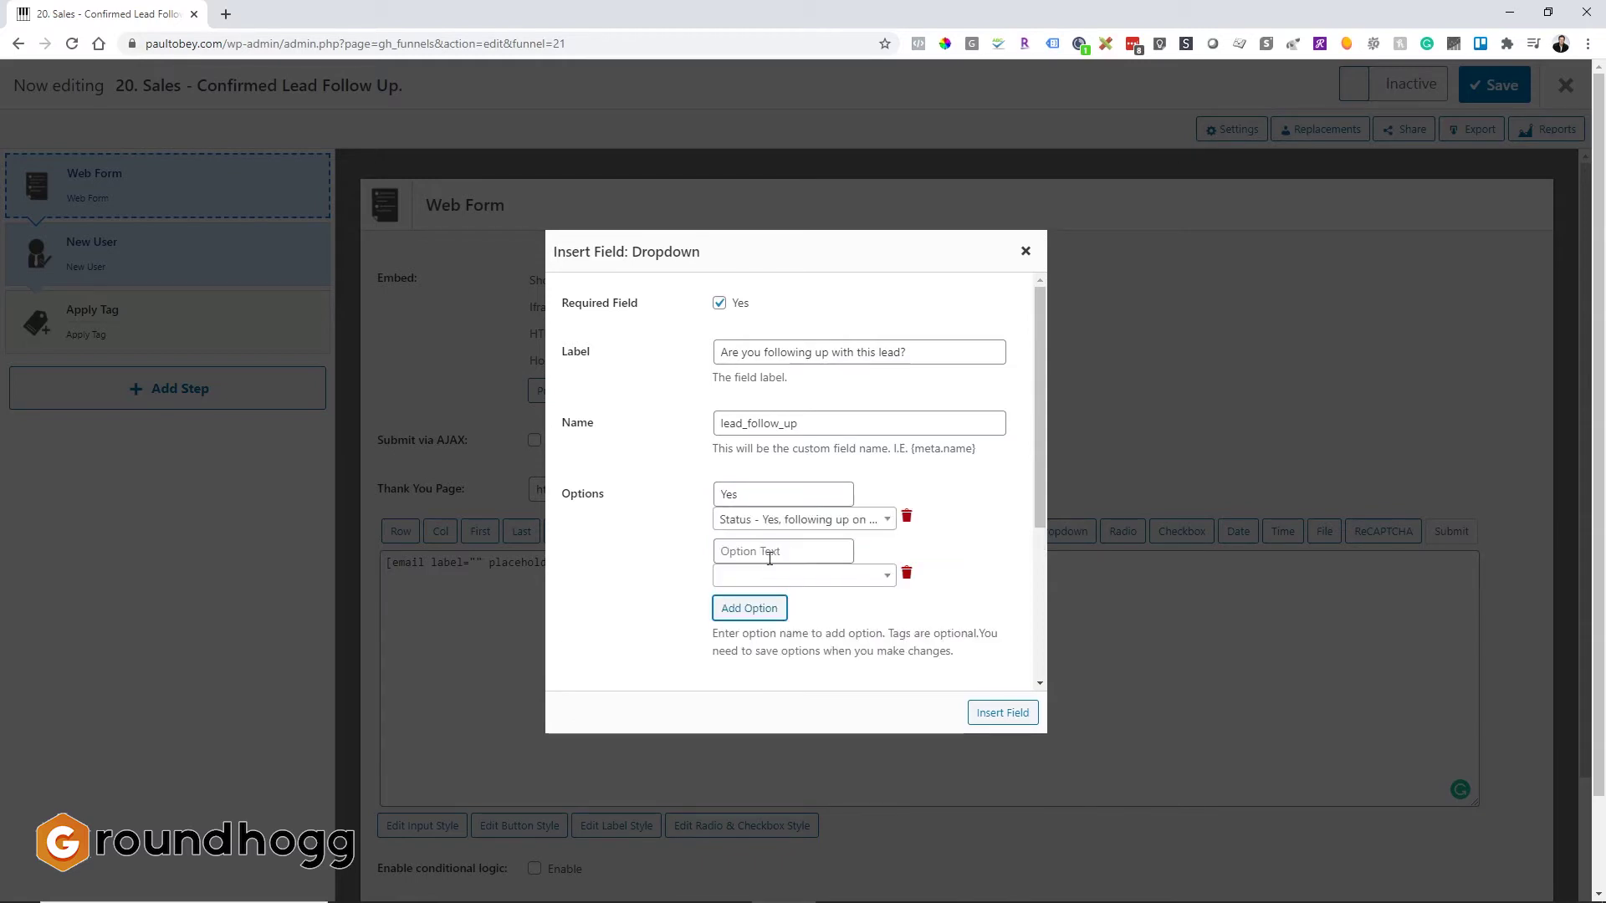
pyautogui.click(770, 554)
pyautogui.write('No')
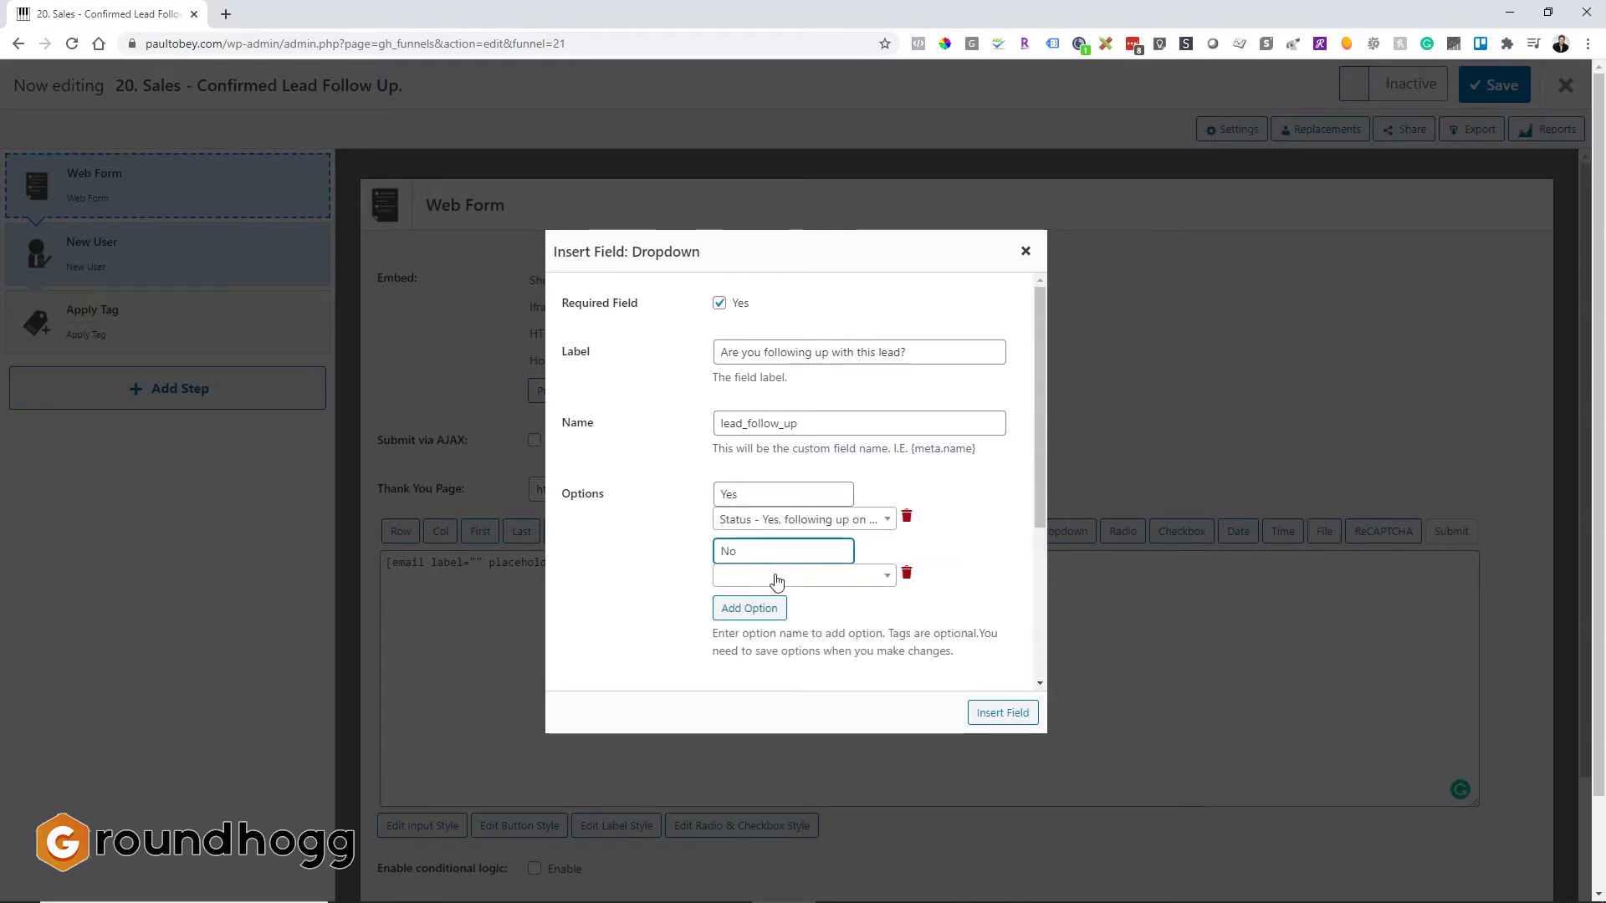
pyautogui.click(776, 577)
pyautogui.write('no')
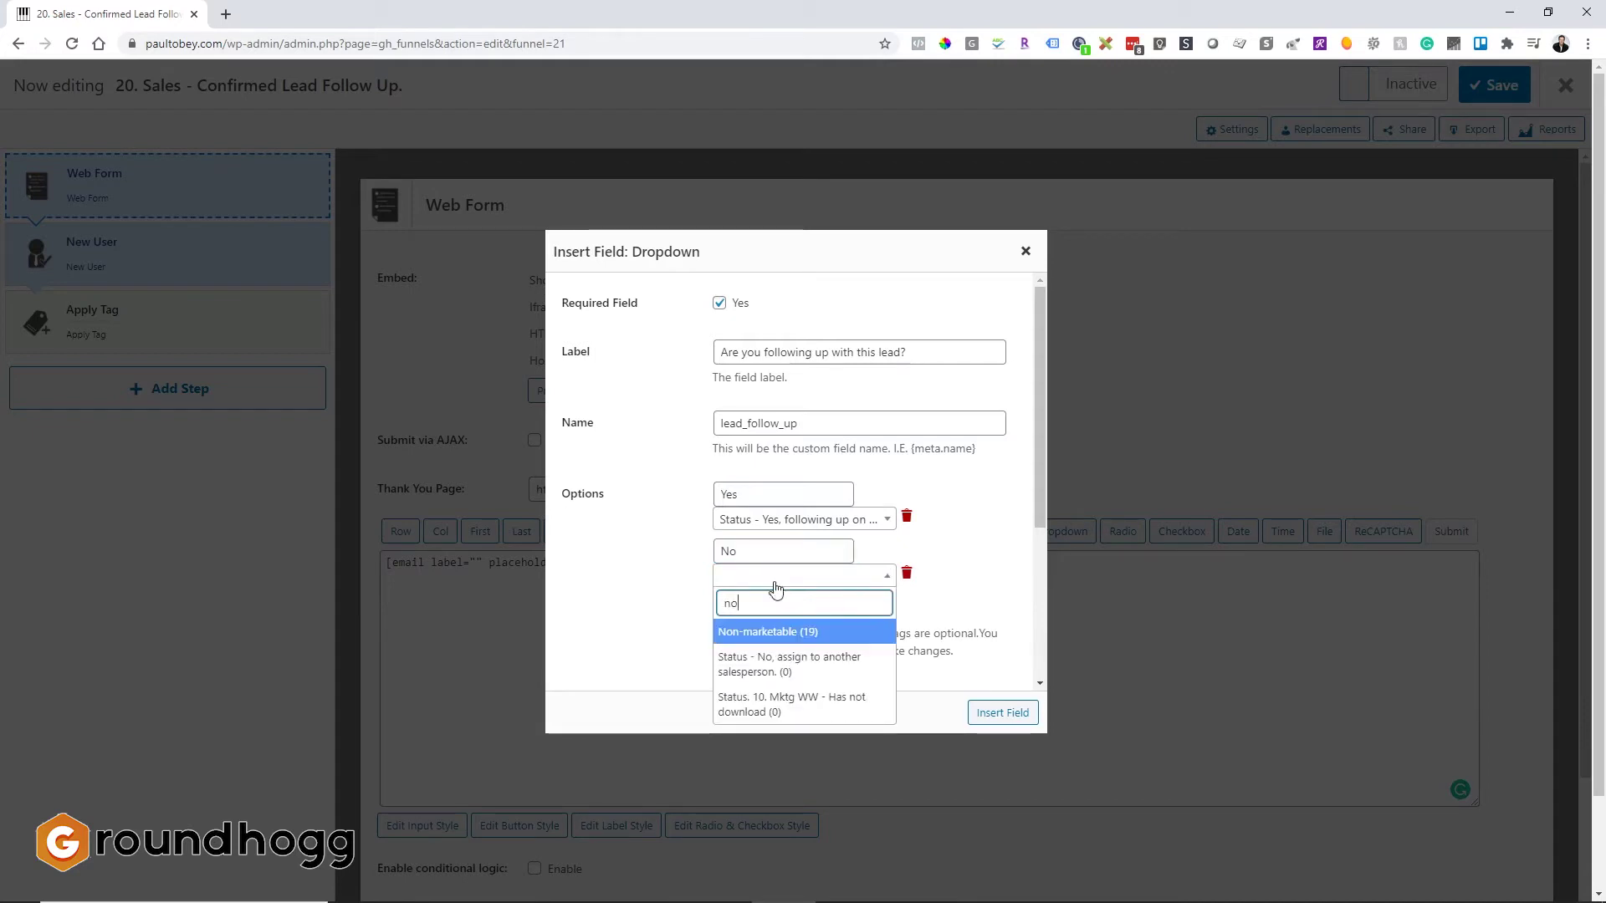
pyautogui.click(785, 664)
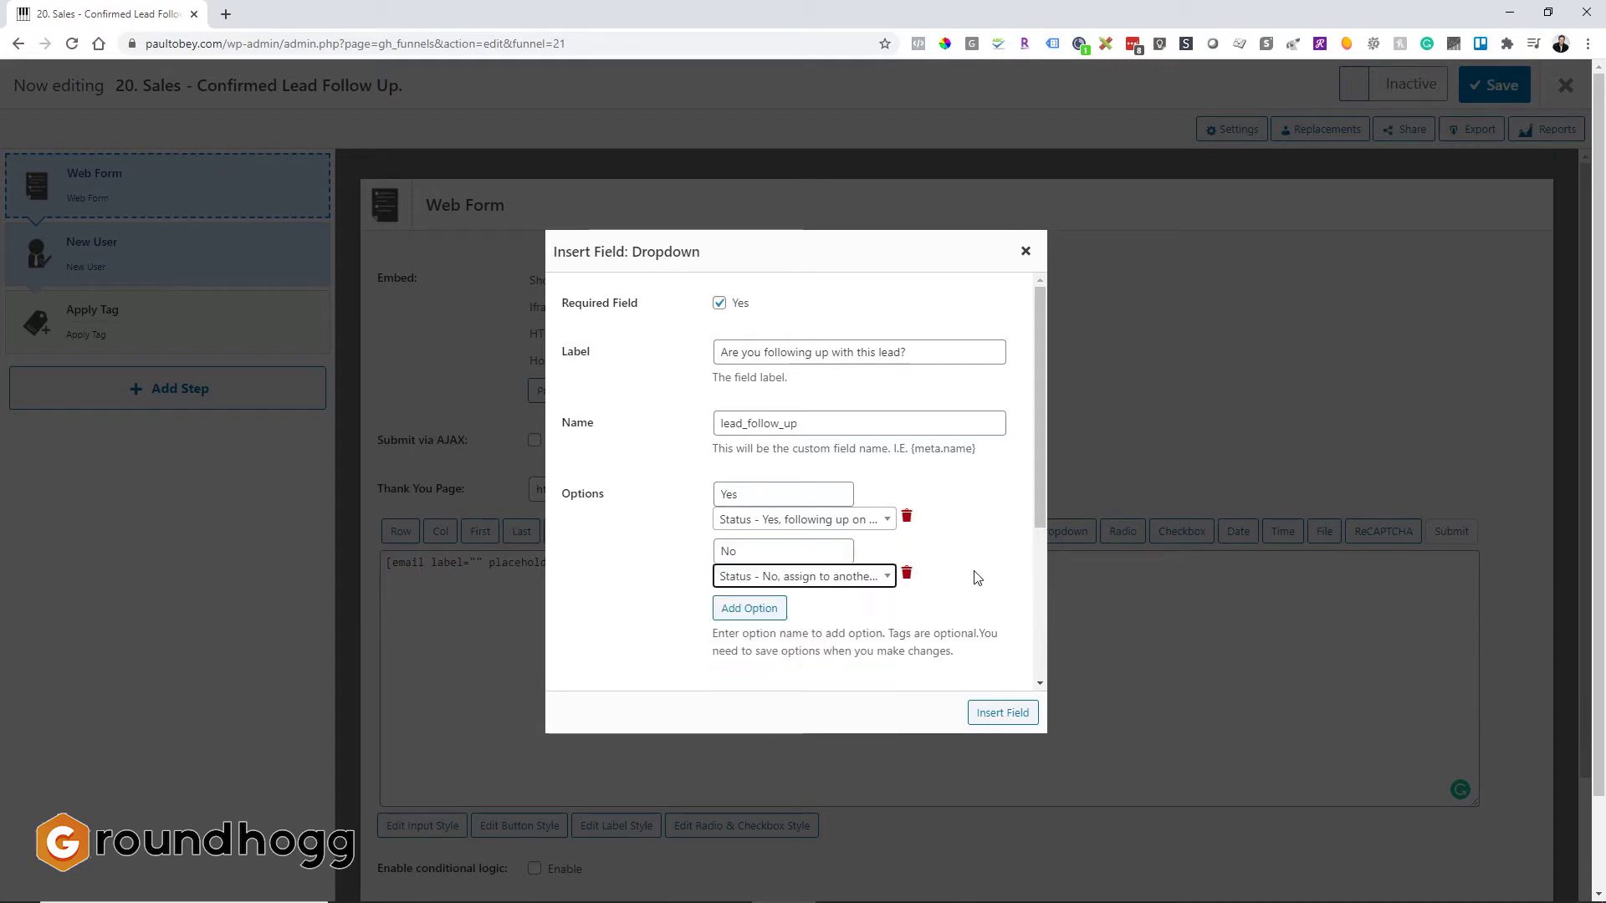
# Step: Insert the dropdown, switch the funnel to Active and save, then add a blank line above the email field
pyautogui.click(993, 713)
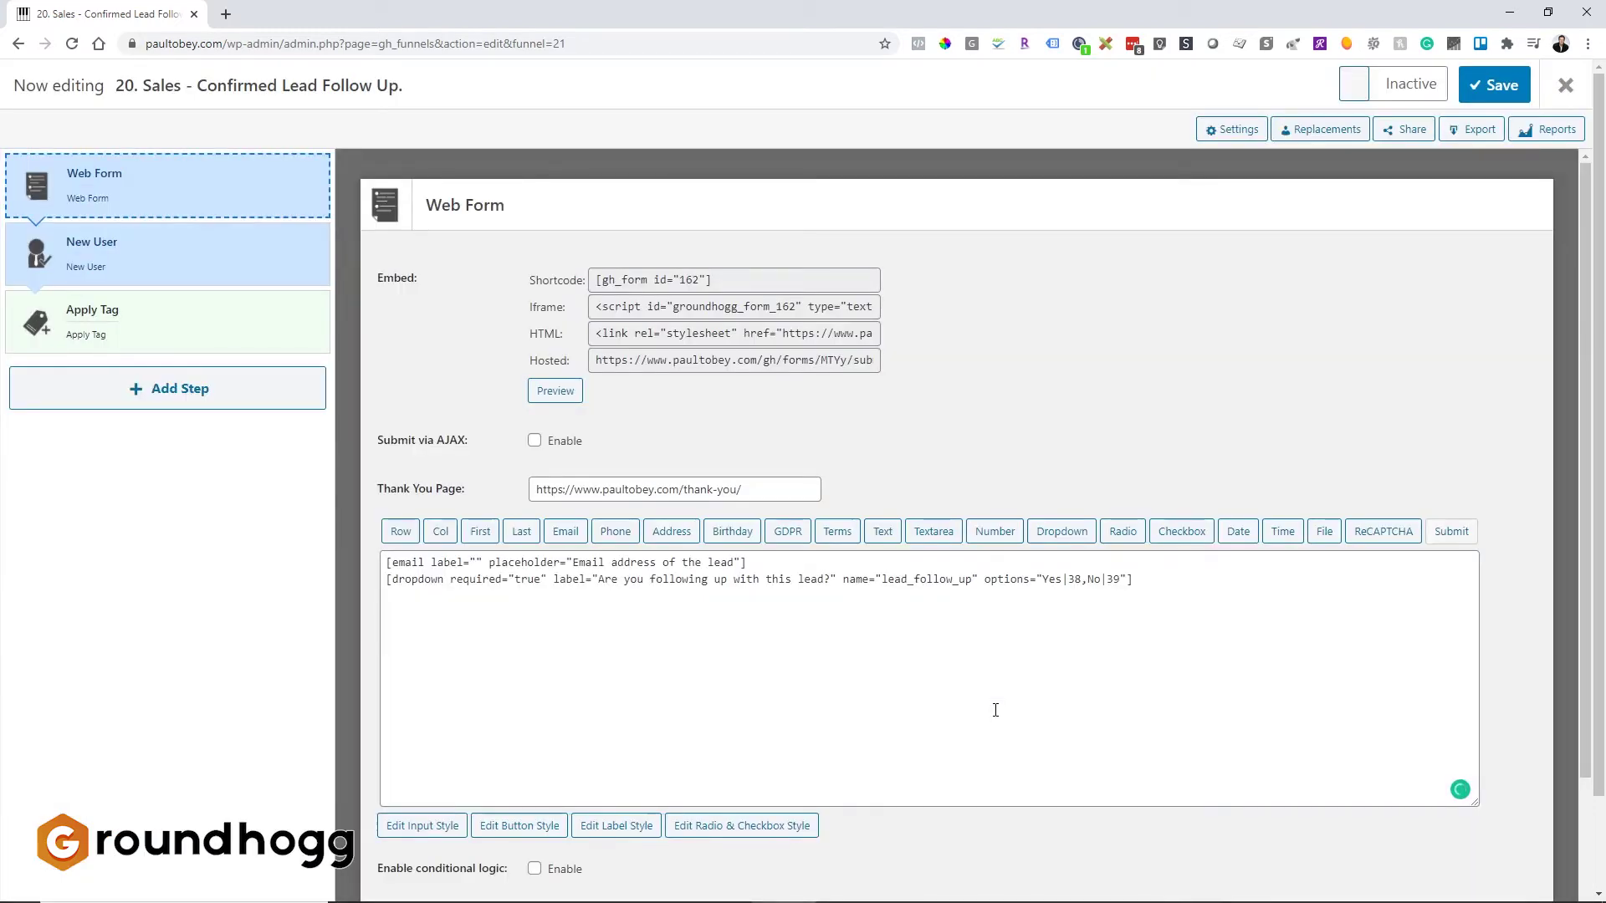
pyautogui.click(1421, 94)
pyautogui.click(1473, 90)
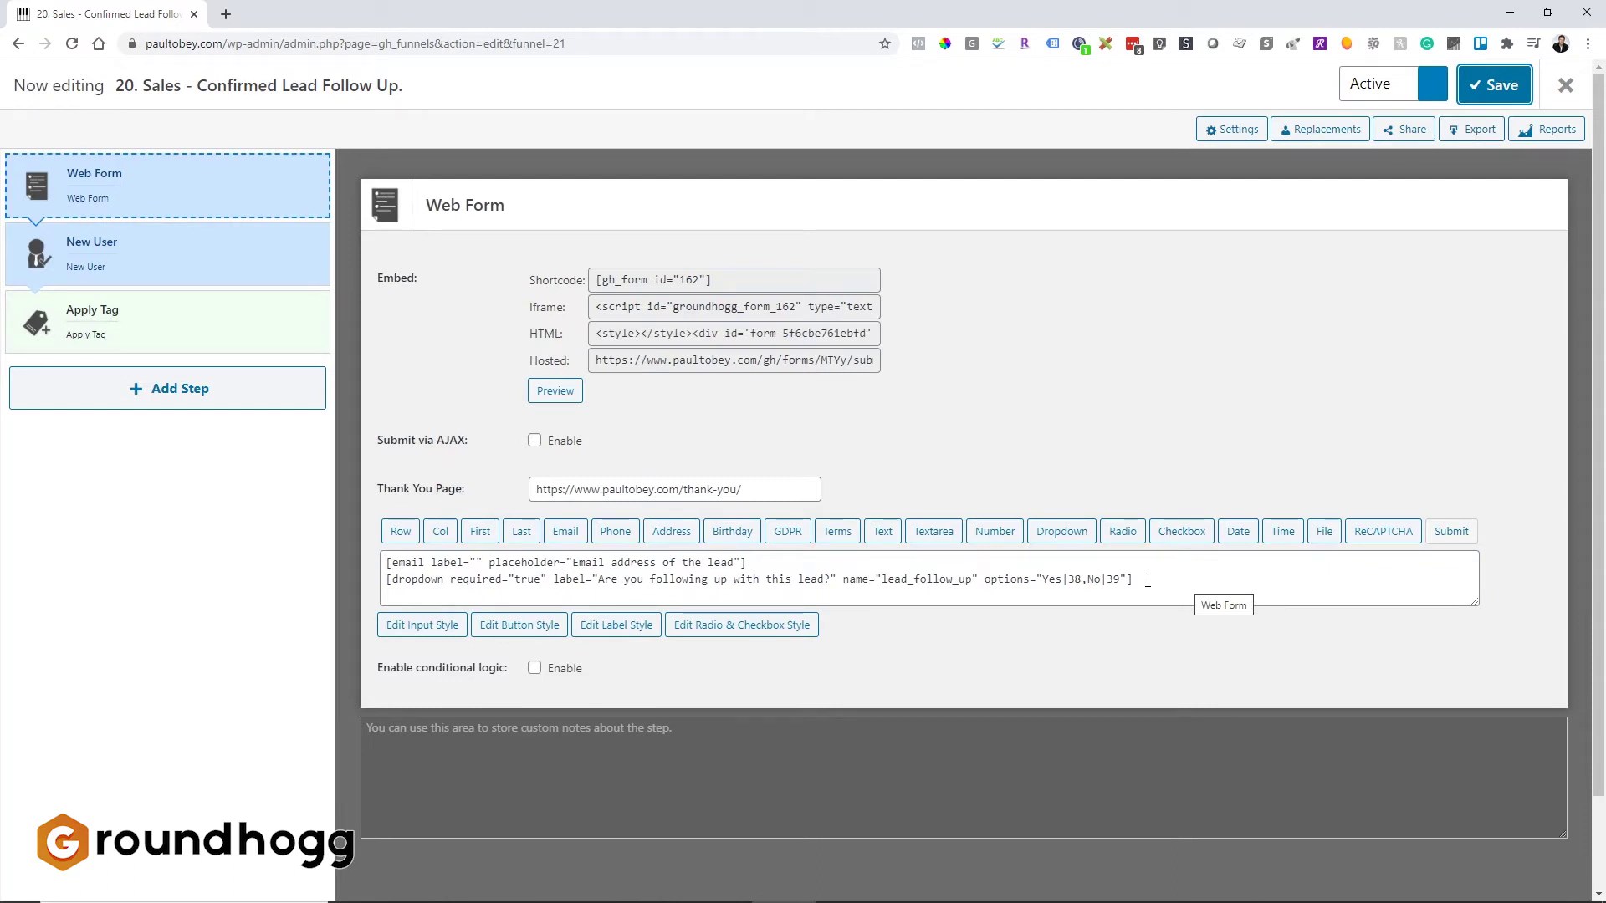
pyautogui.click(389, 558)
pyautogui.press('Return')
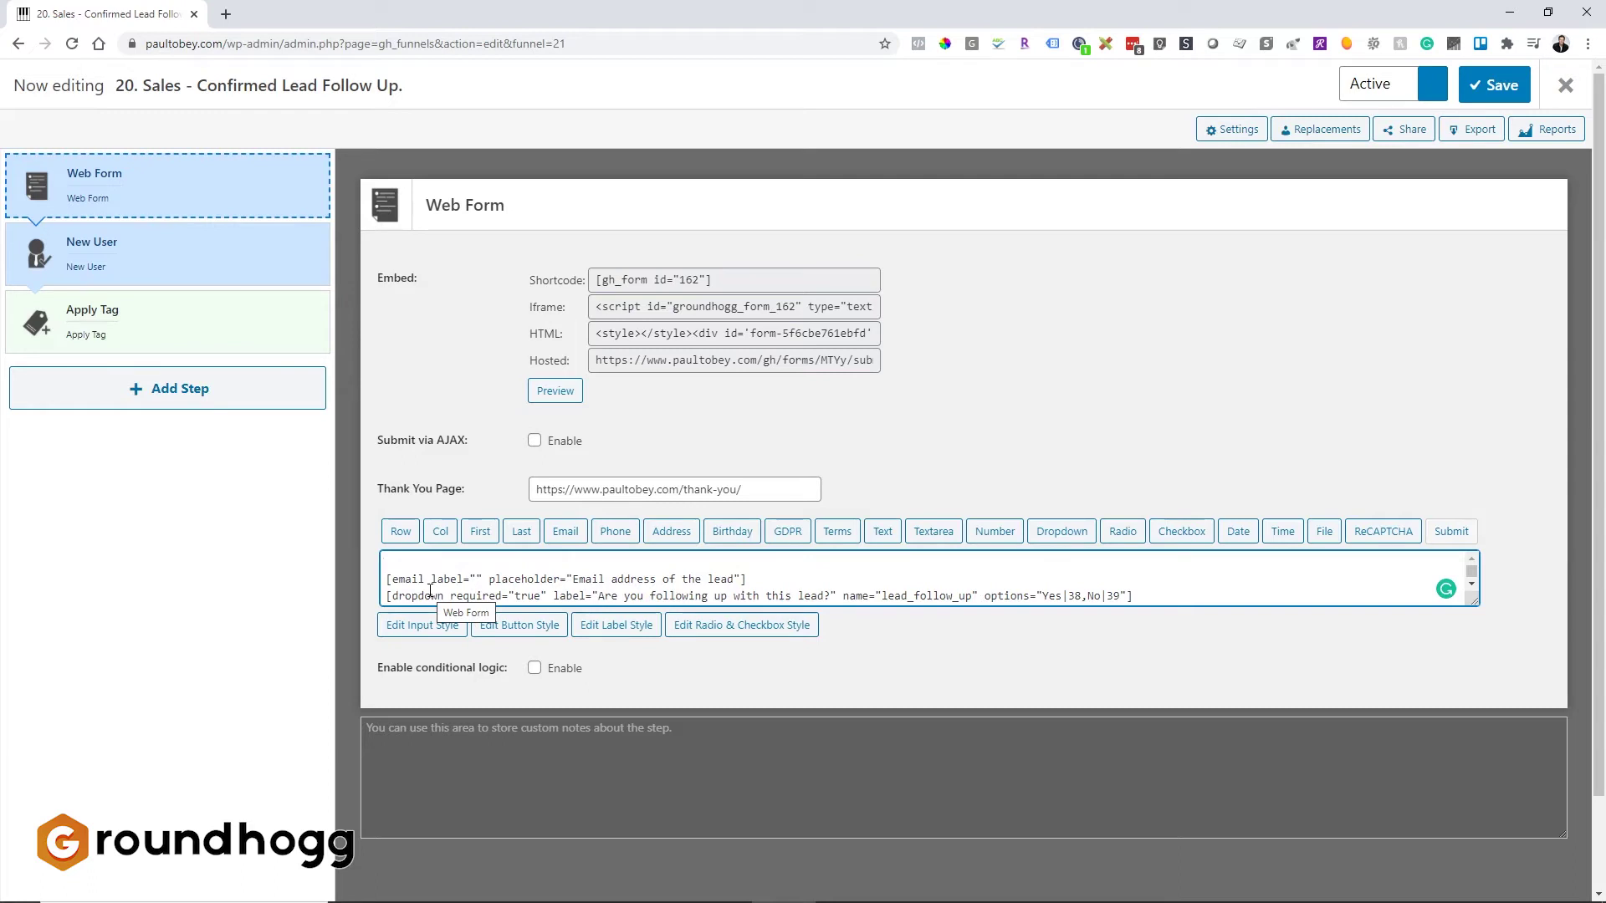
# Step: Type 'Please fill out this form to let us know the status of the lead follow up.' above the fields
pyautogui.write('Please fill out this f')
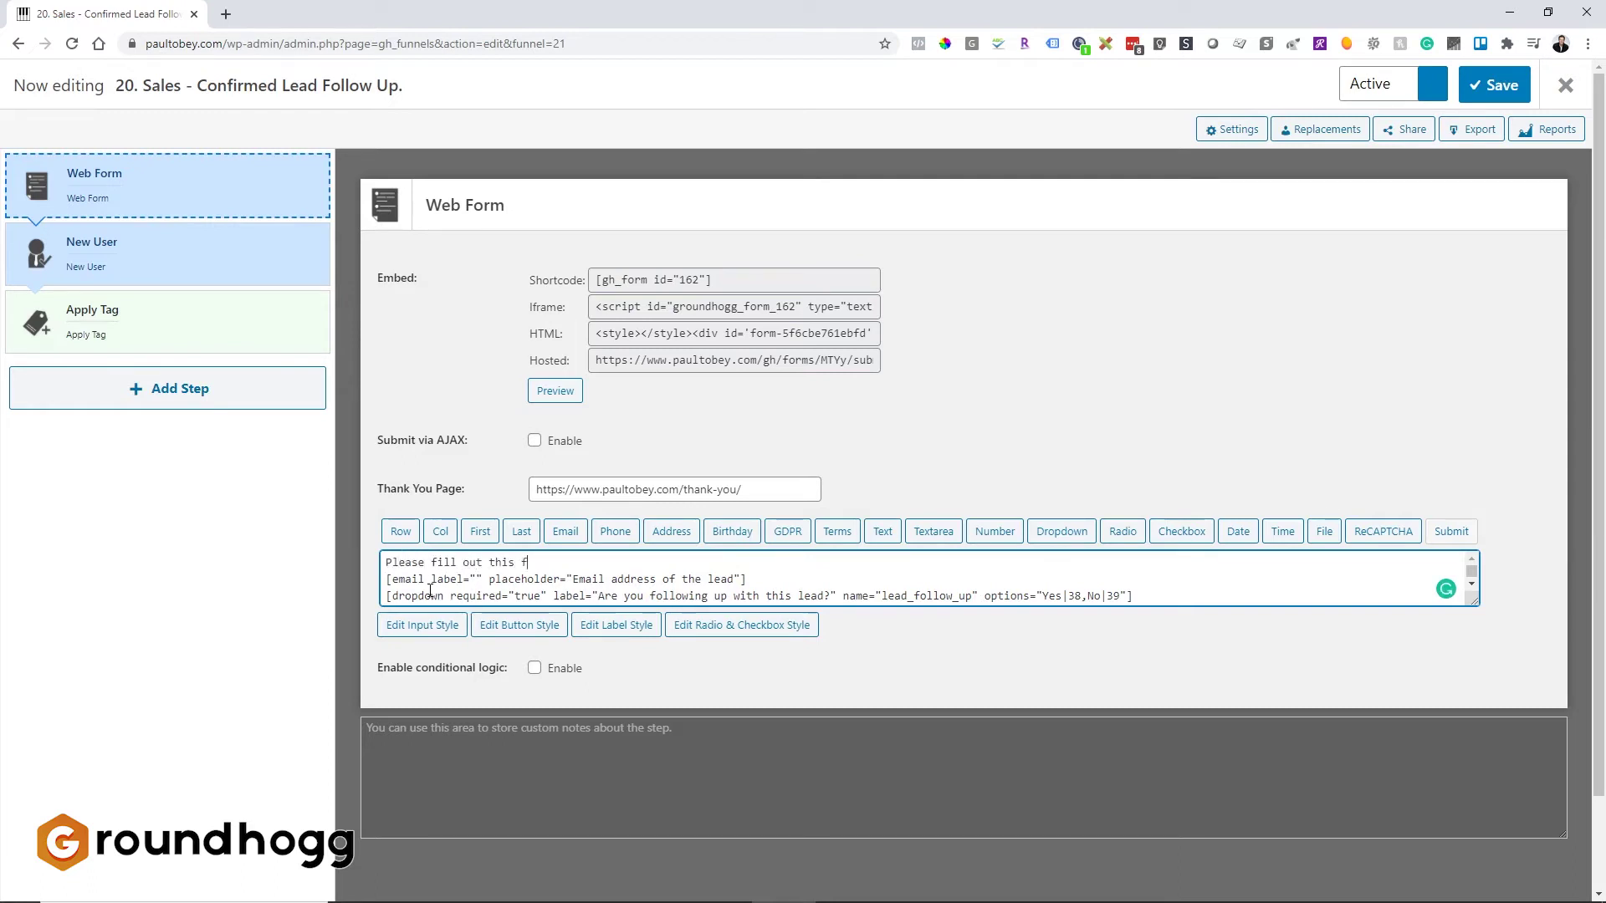
pyautogui.write('orm to let us know the status of the')
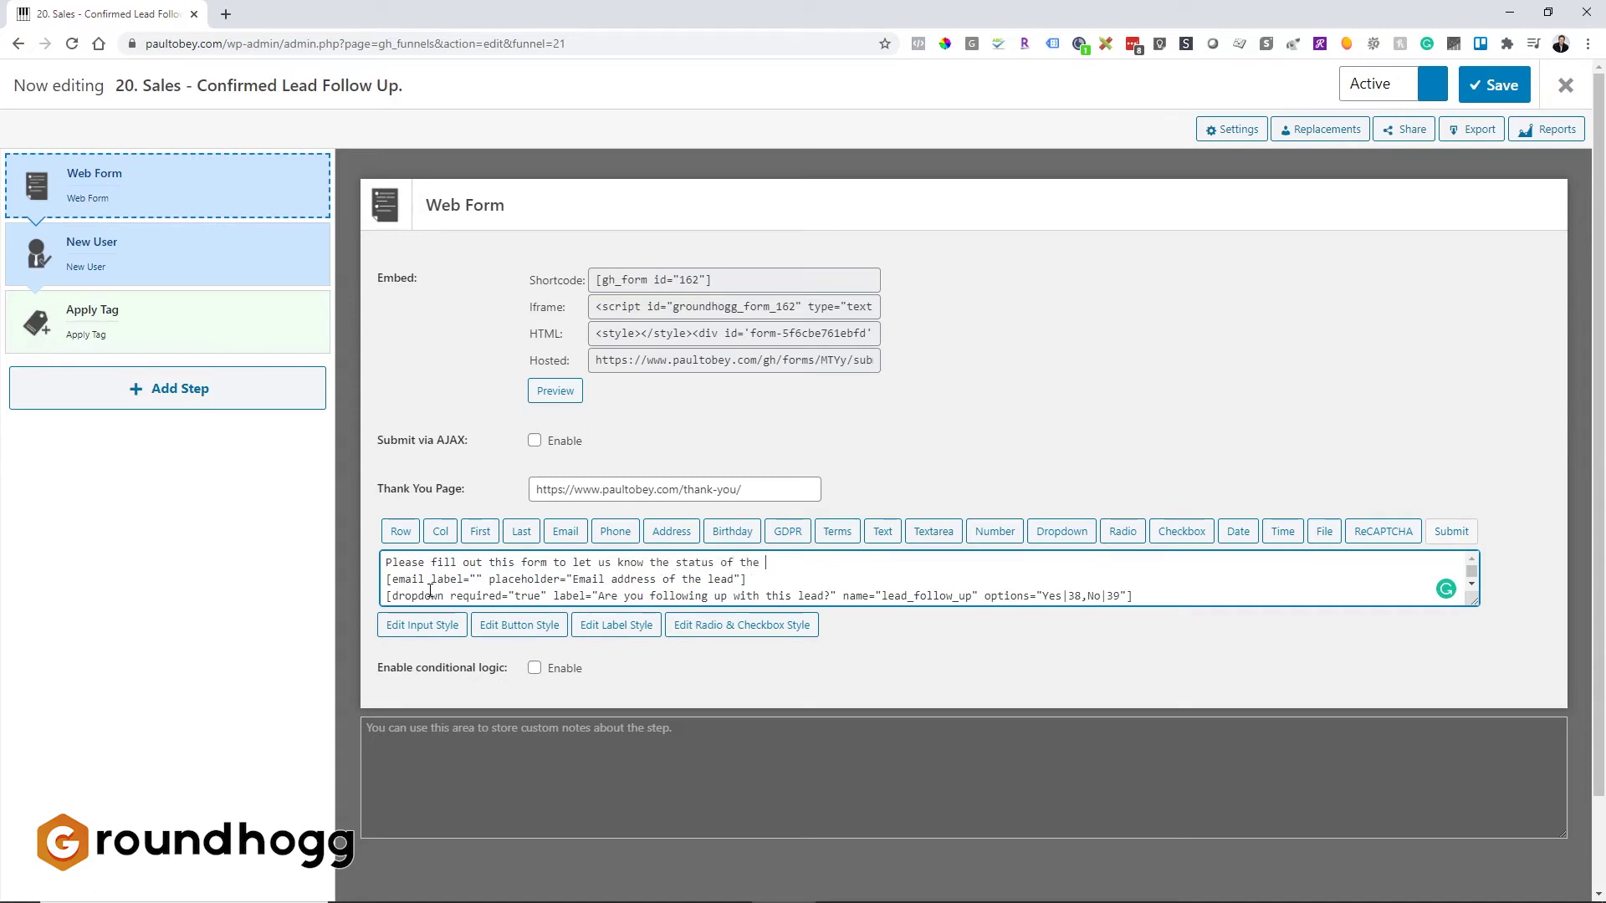
pyautogui.write(' lead follow up.')
pyautogui.press('Return')
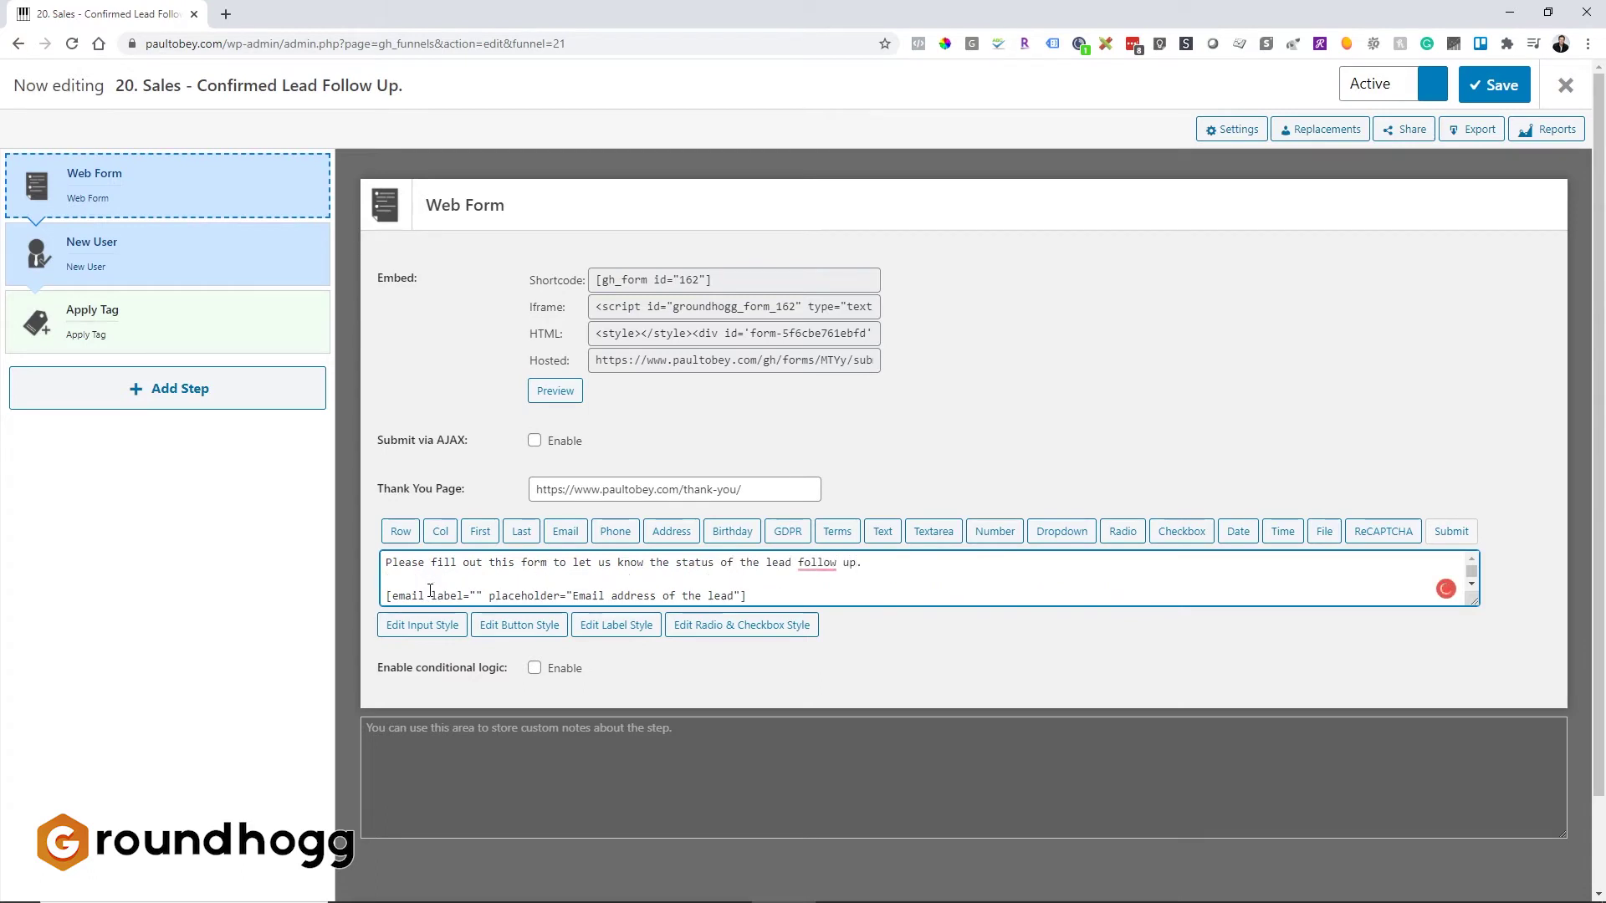
pyautogui.click(1006, 465)
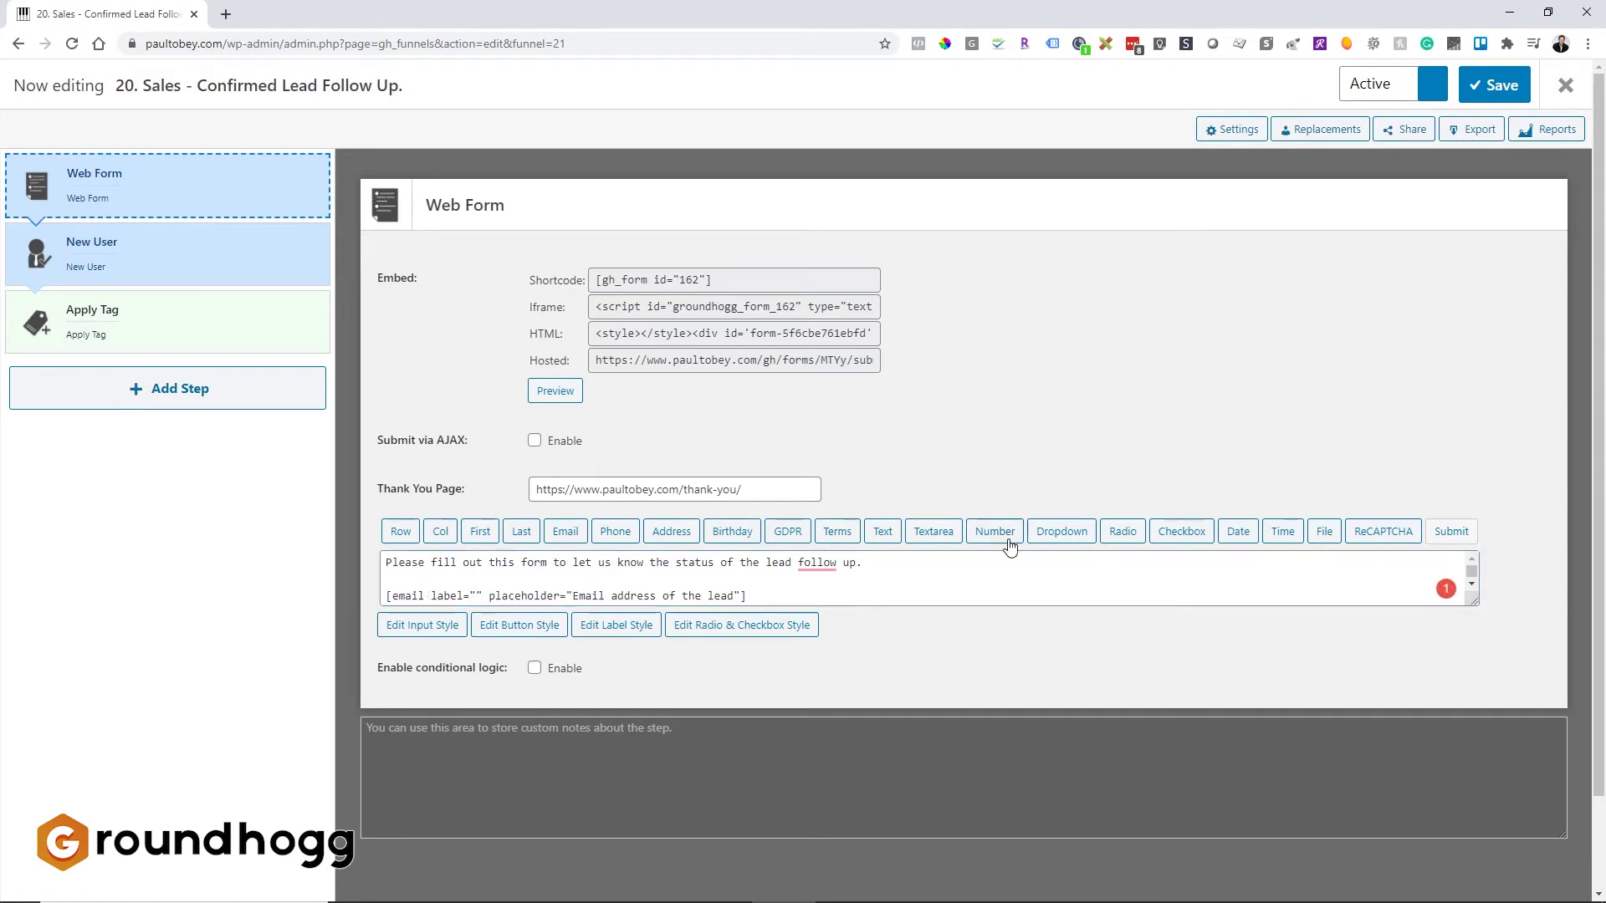
# Step: Save the funnel, then open 10. Mktg - Round Robin Sales from the Inactive funnels list
pyautogui.click(1565, 85)
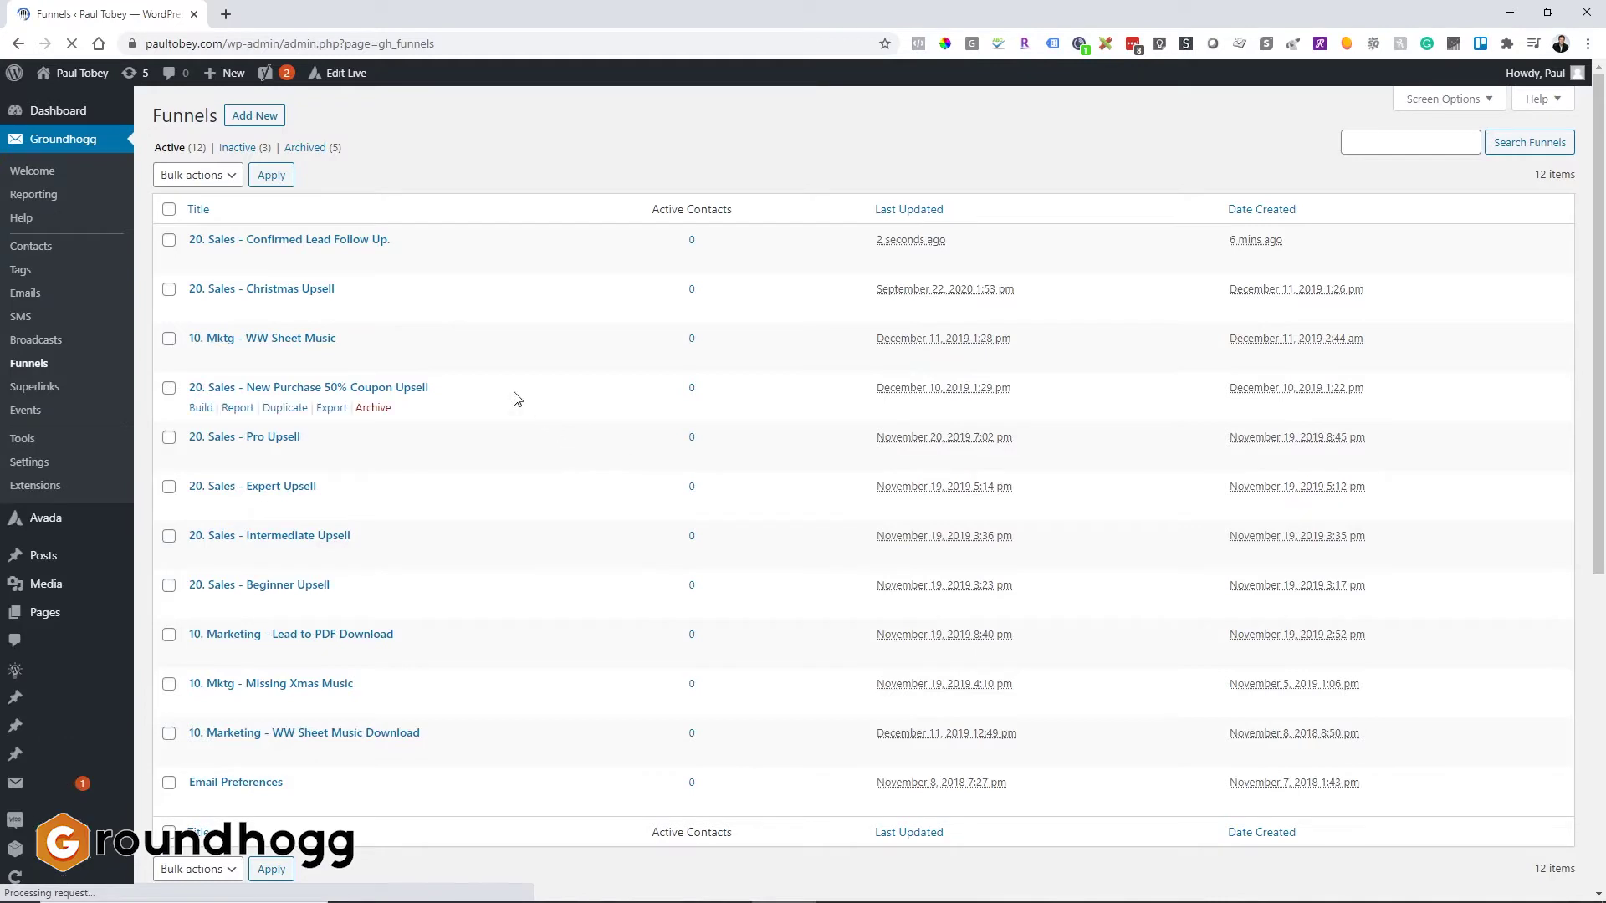
pyautogui.click(238, 148)
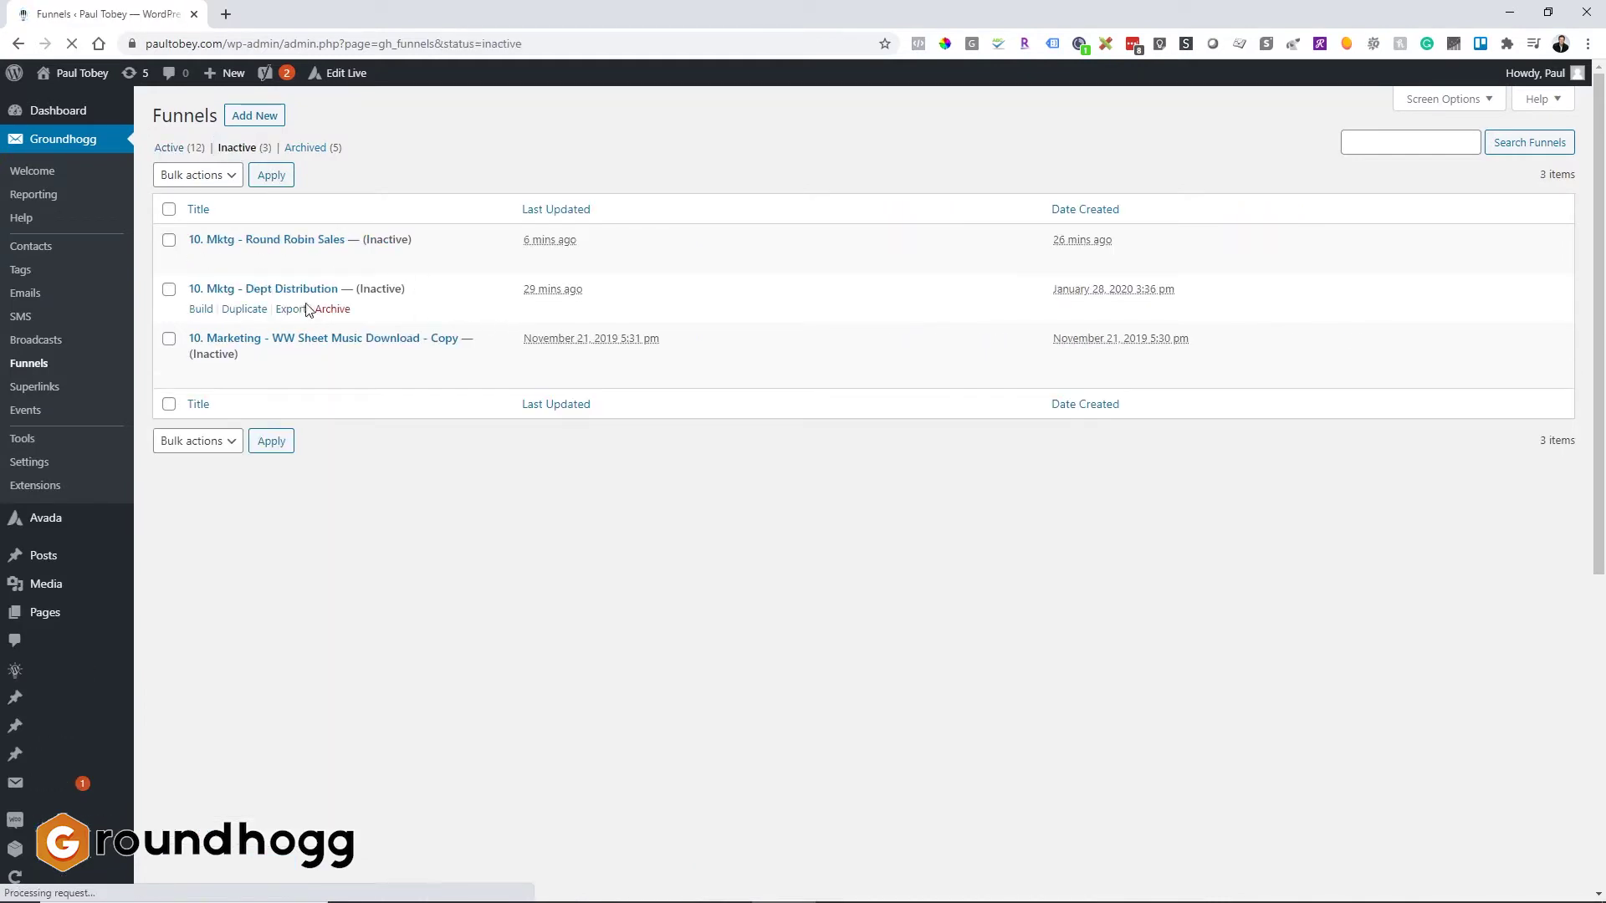
pyautogui.click(292, 288)
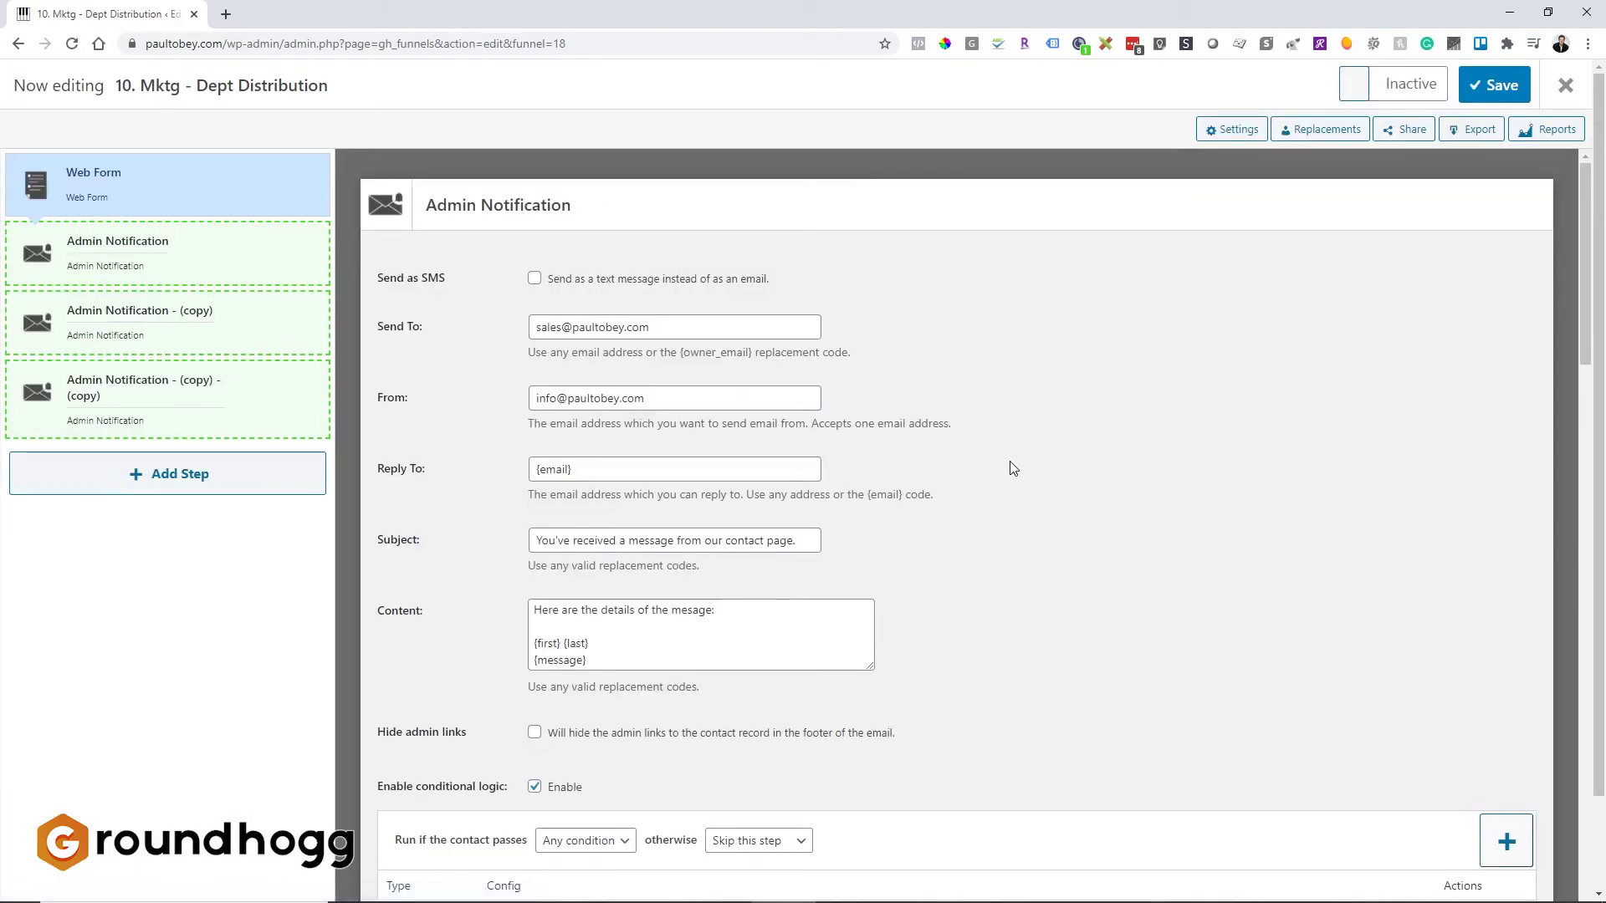
pyautogui.click(1566, 84)
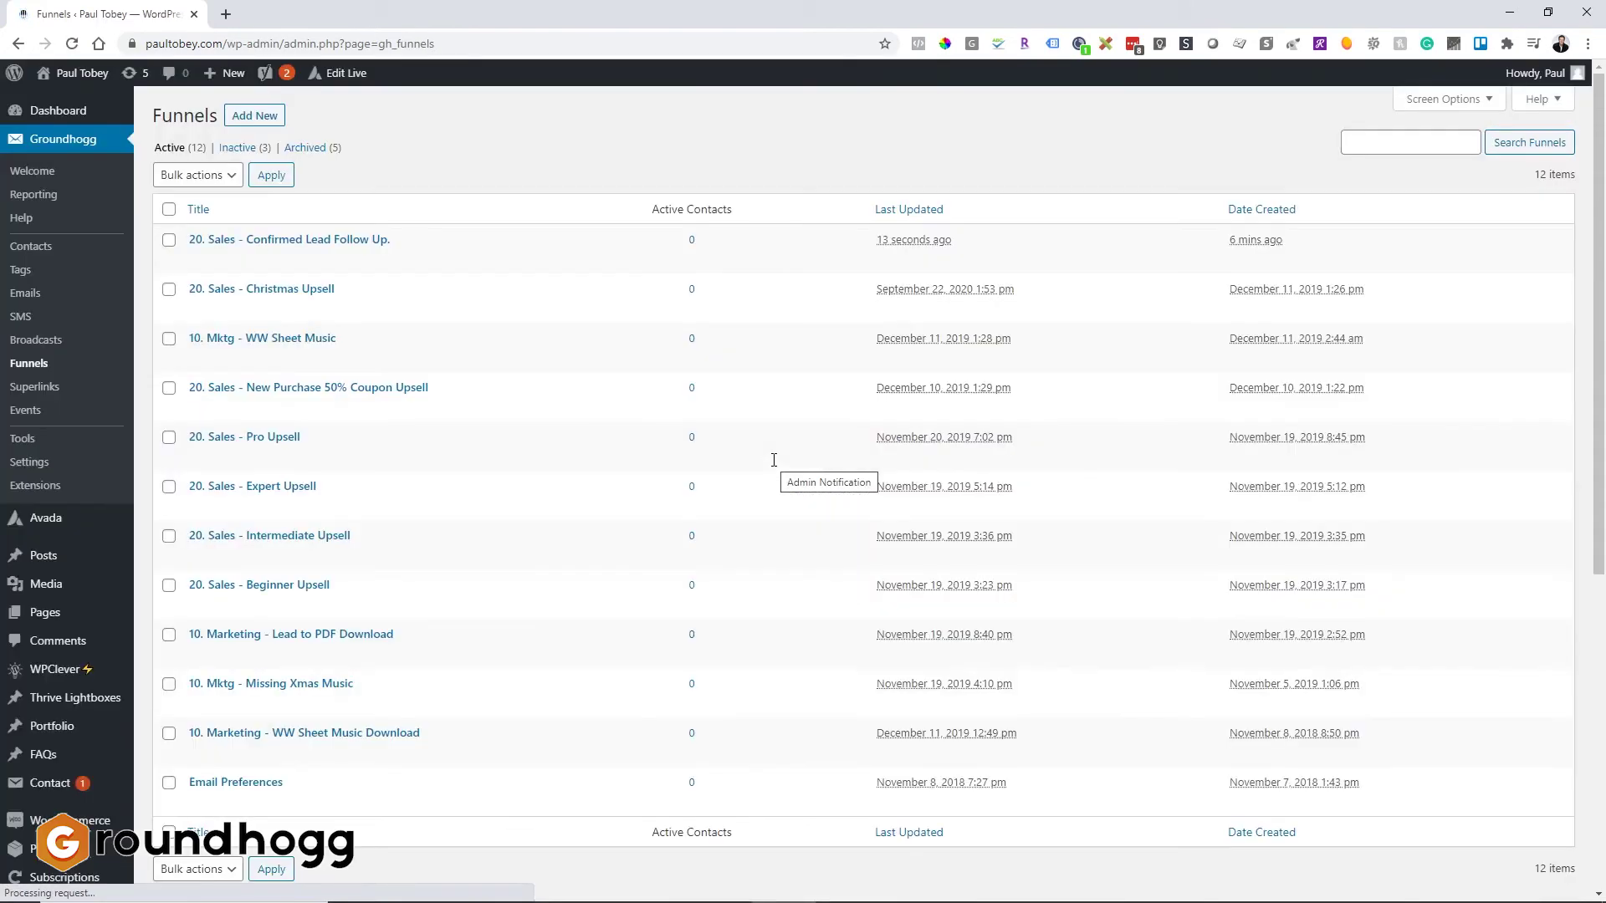
pyautogui.click(250, 152)
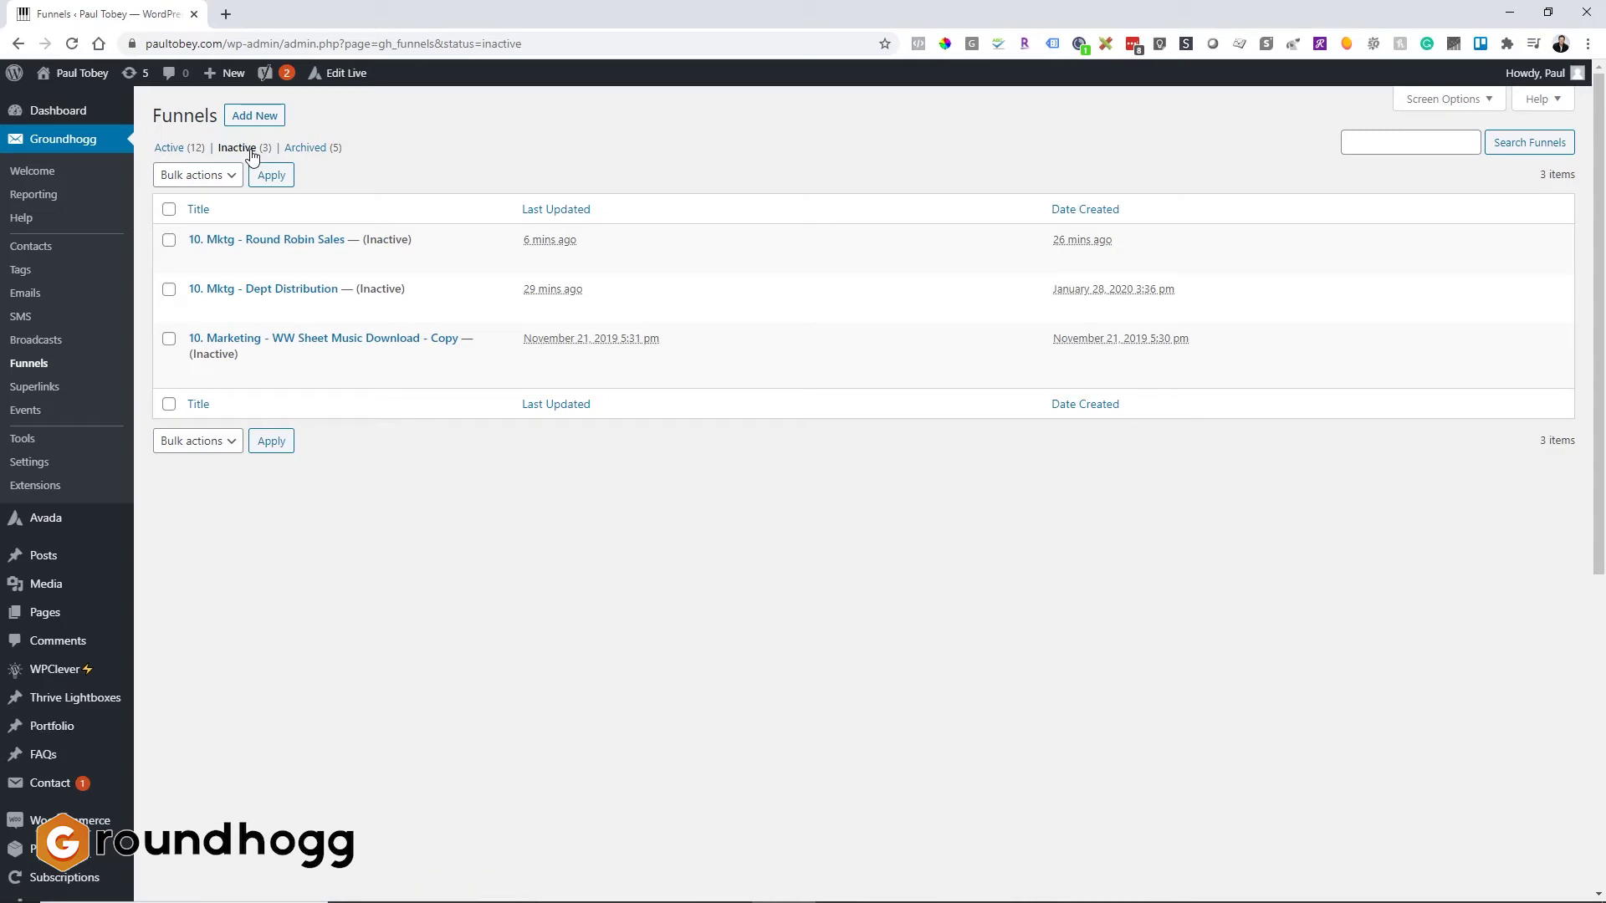
pyautogui.click(285, 239)
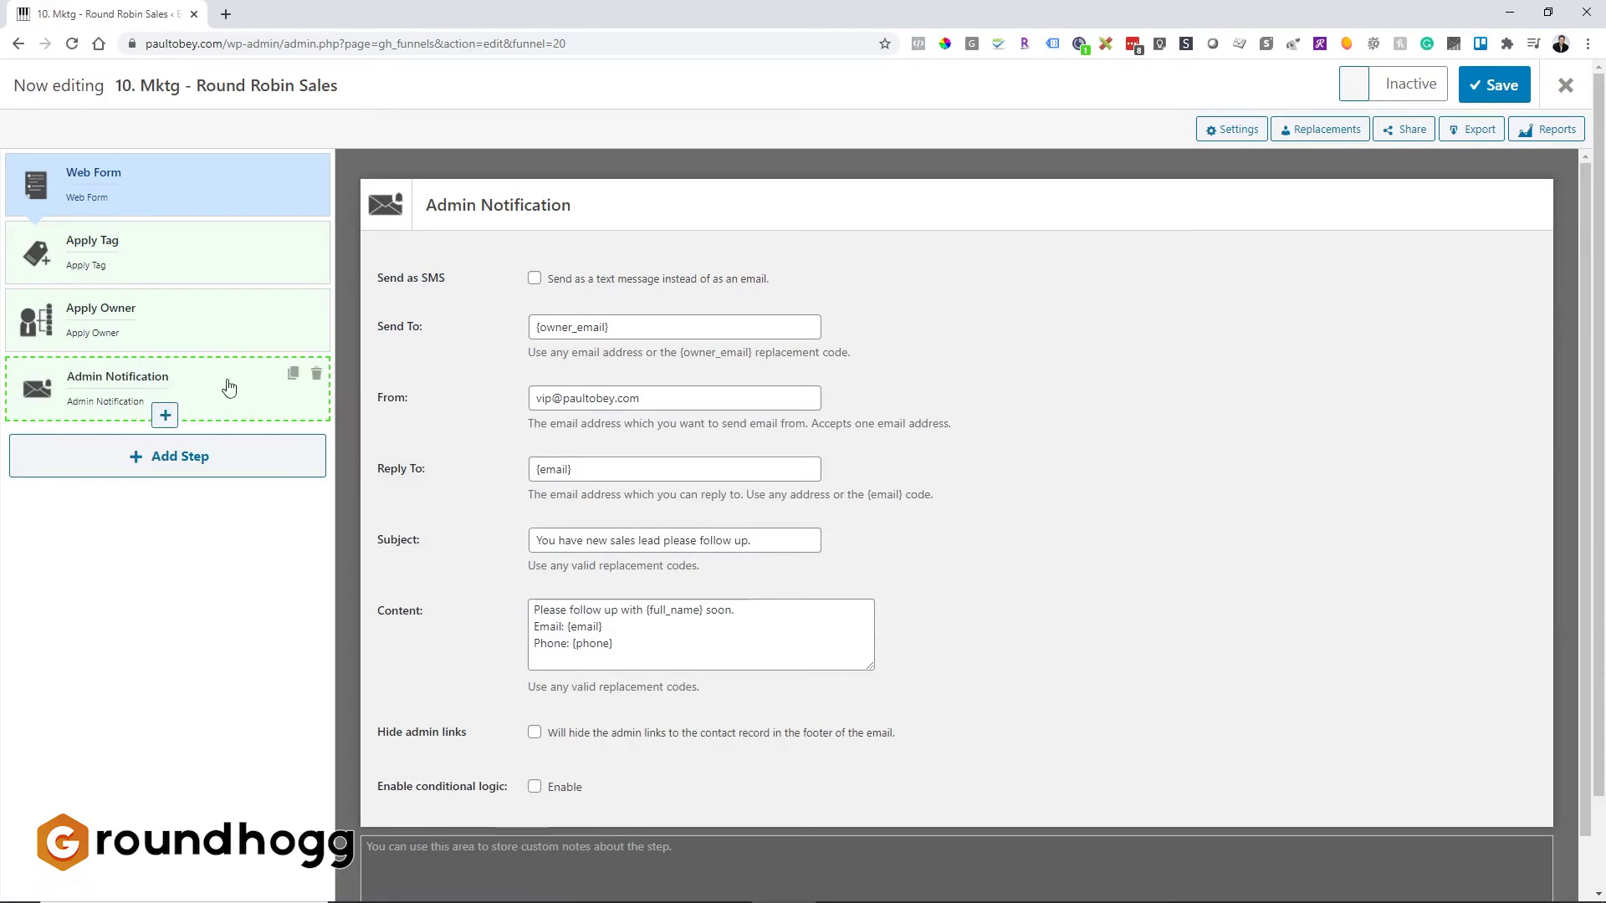
# Step: Replace the Admin Notification message with '**Important. To confirm that you're following up with this lead please visit this URL…'
pyautogui.click(209, 337)
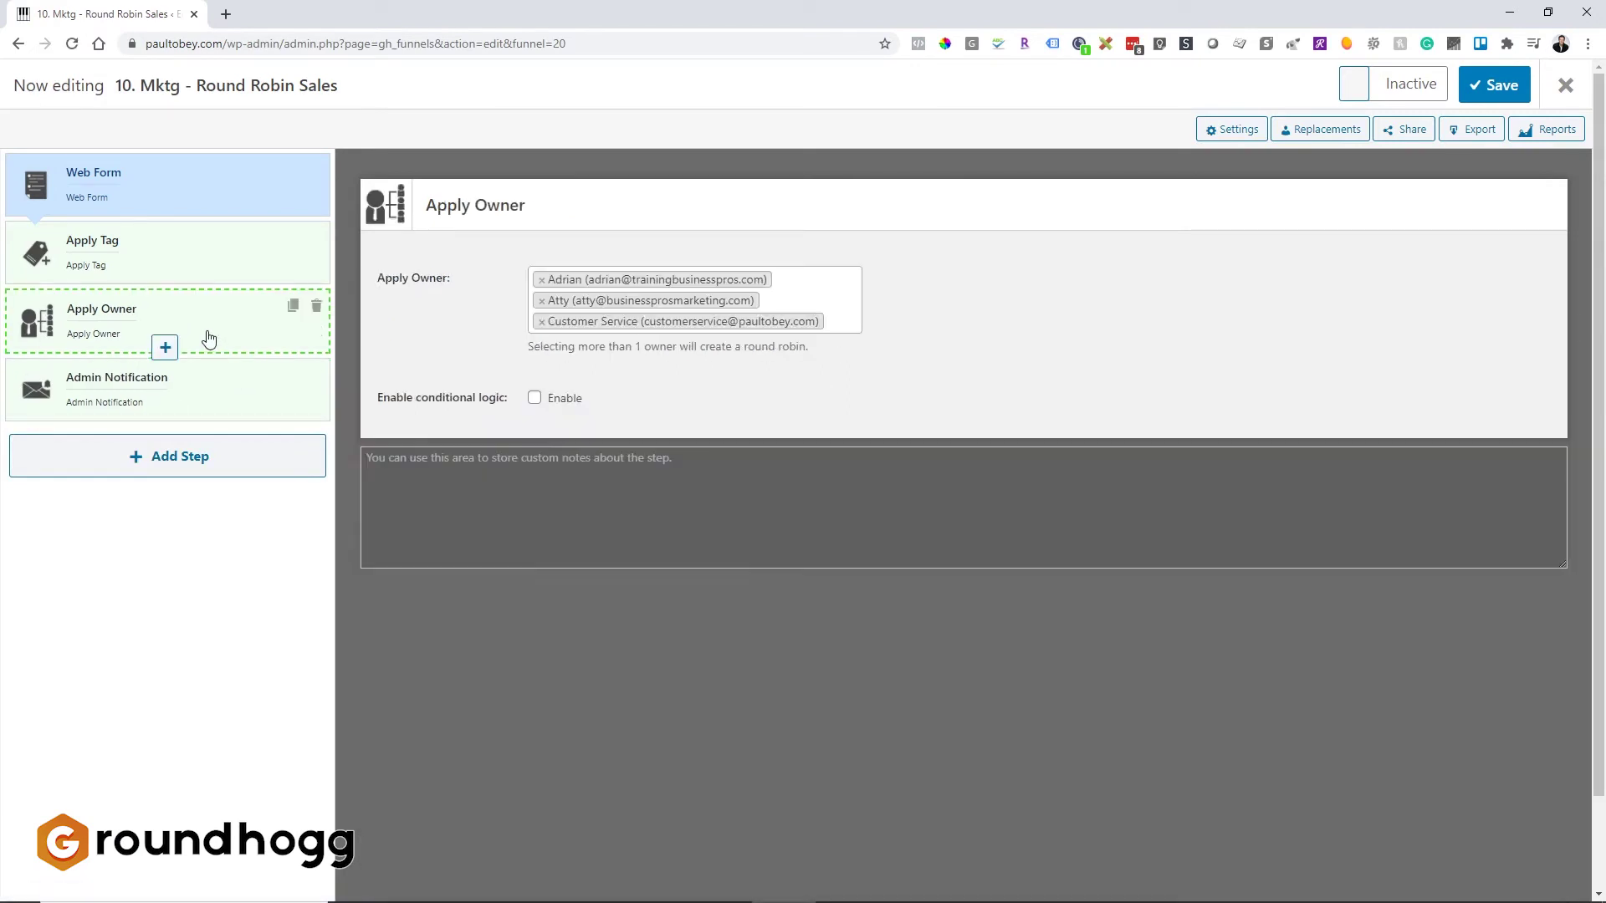
pyautogui.click(197, 386)
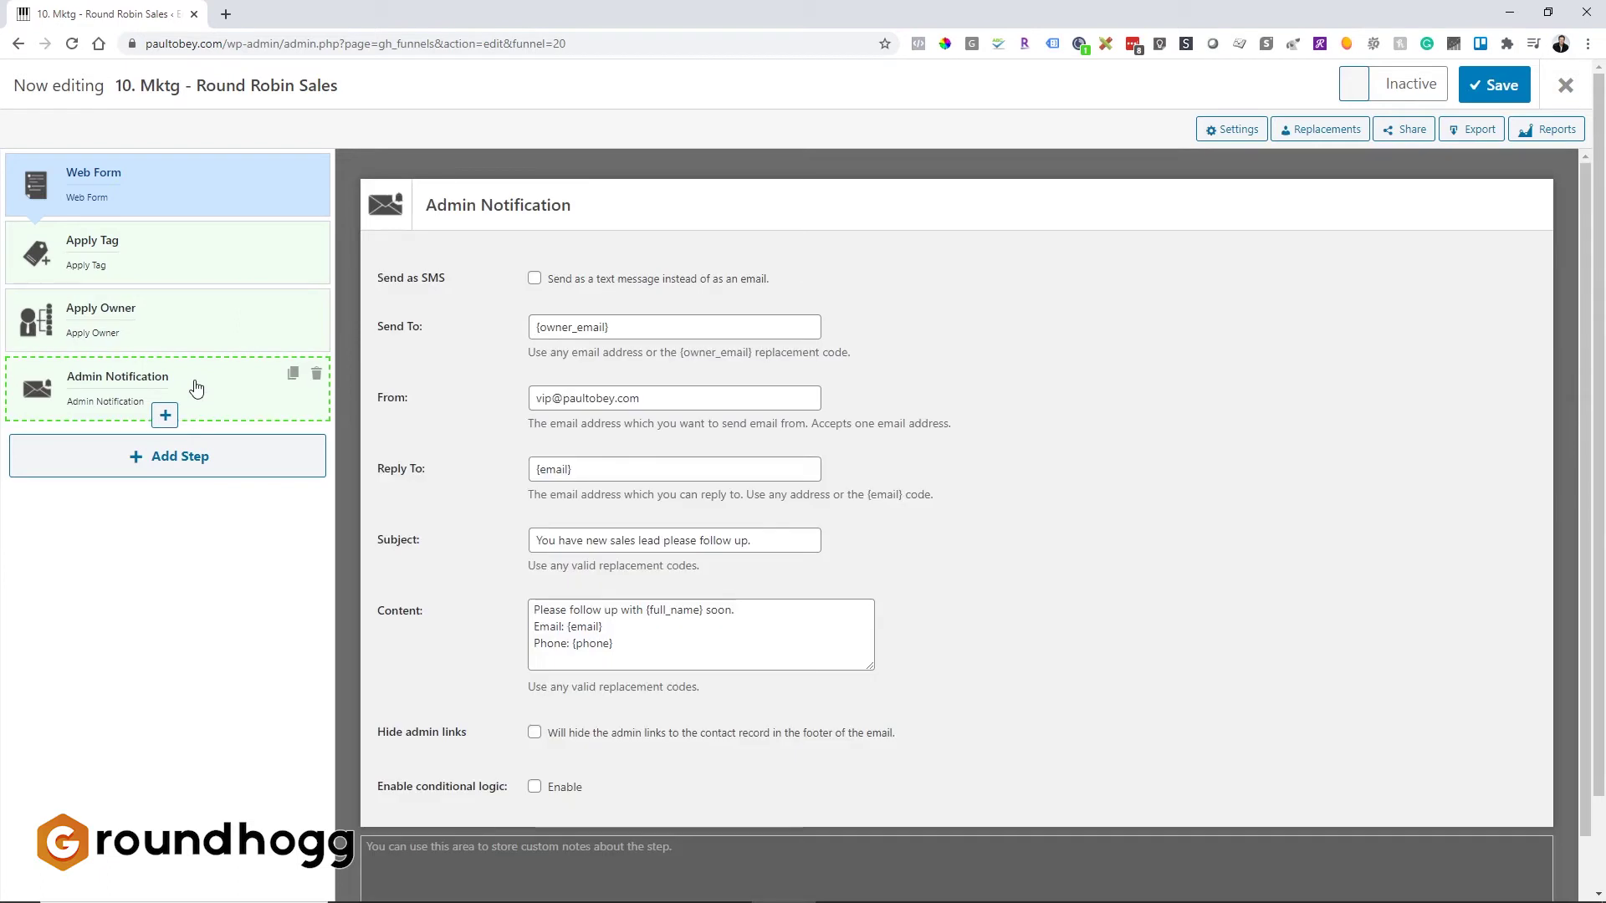
pyautogui.moveTo(635, 645); pyautogui.dragTo(504, 592)
pyautogui.press('BackSpace')
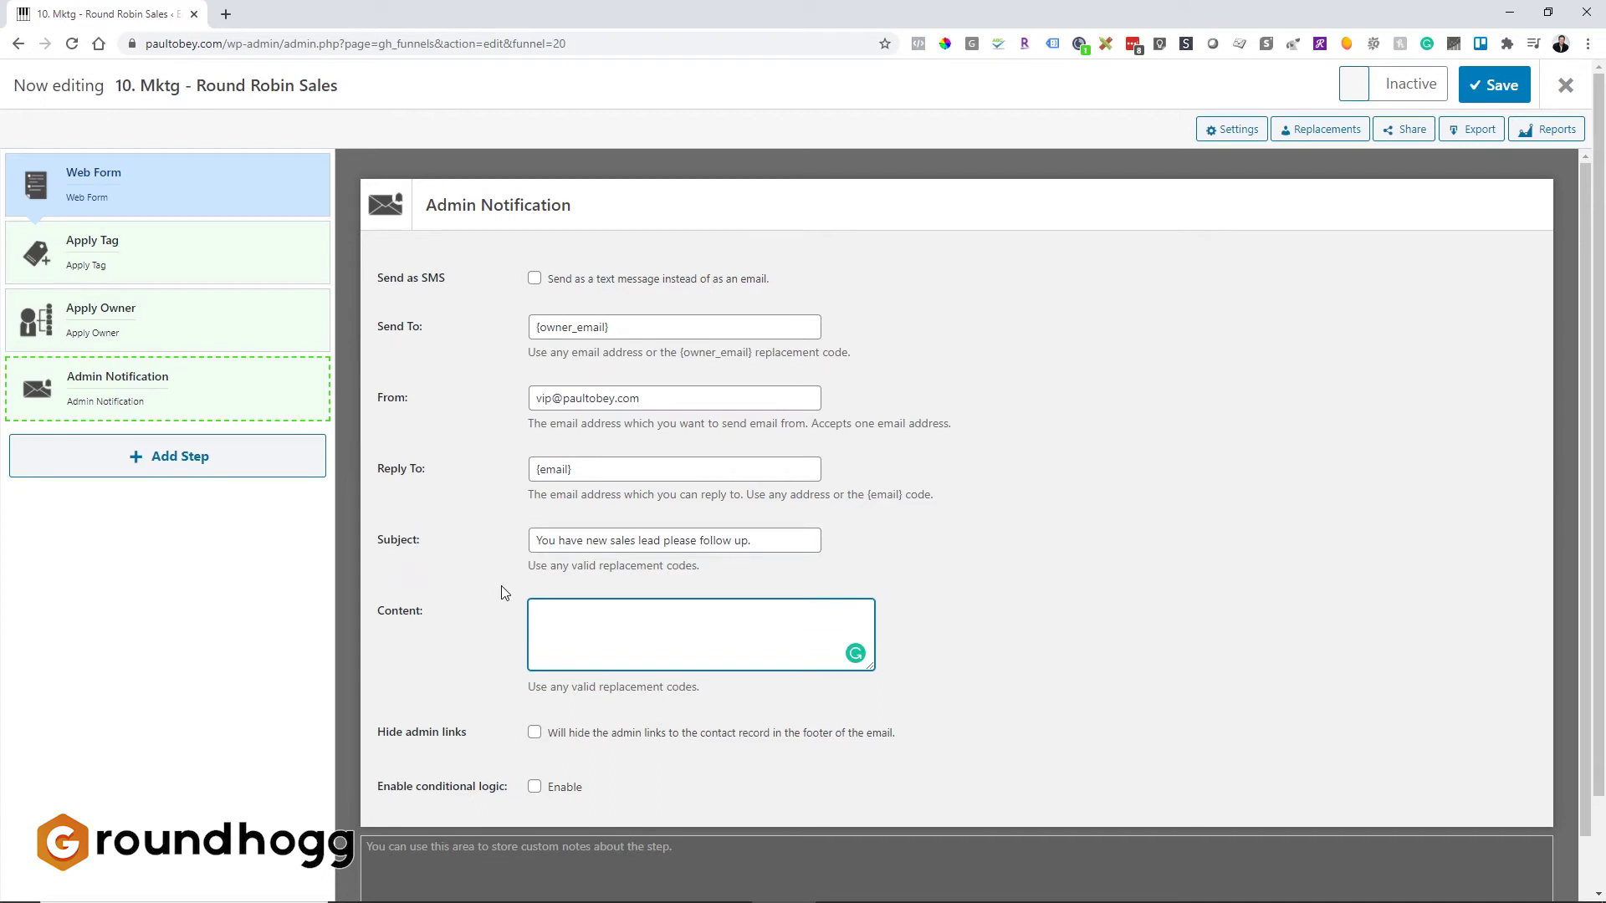
pyautogui.write("**Important.  To confirm that you're following up with this lead")
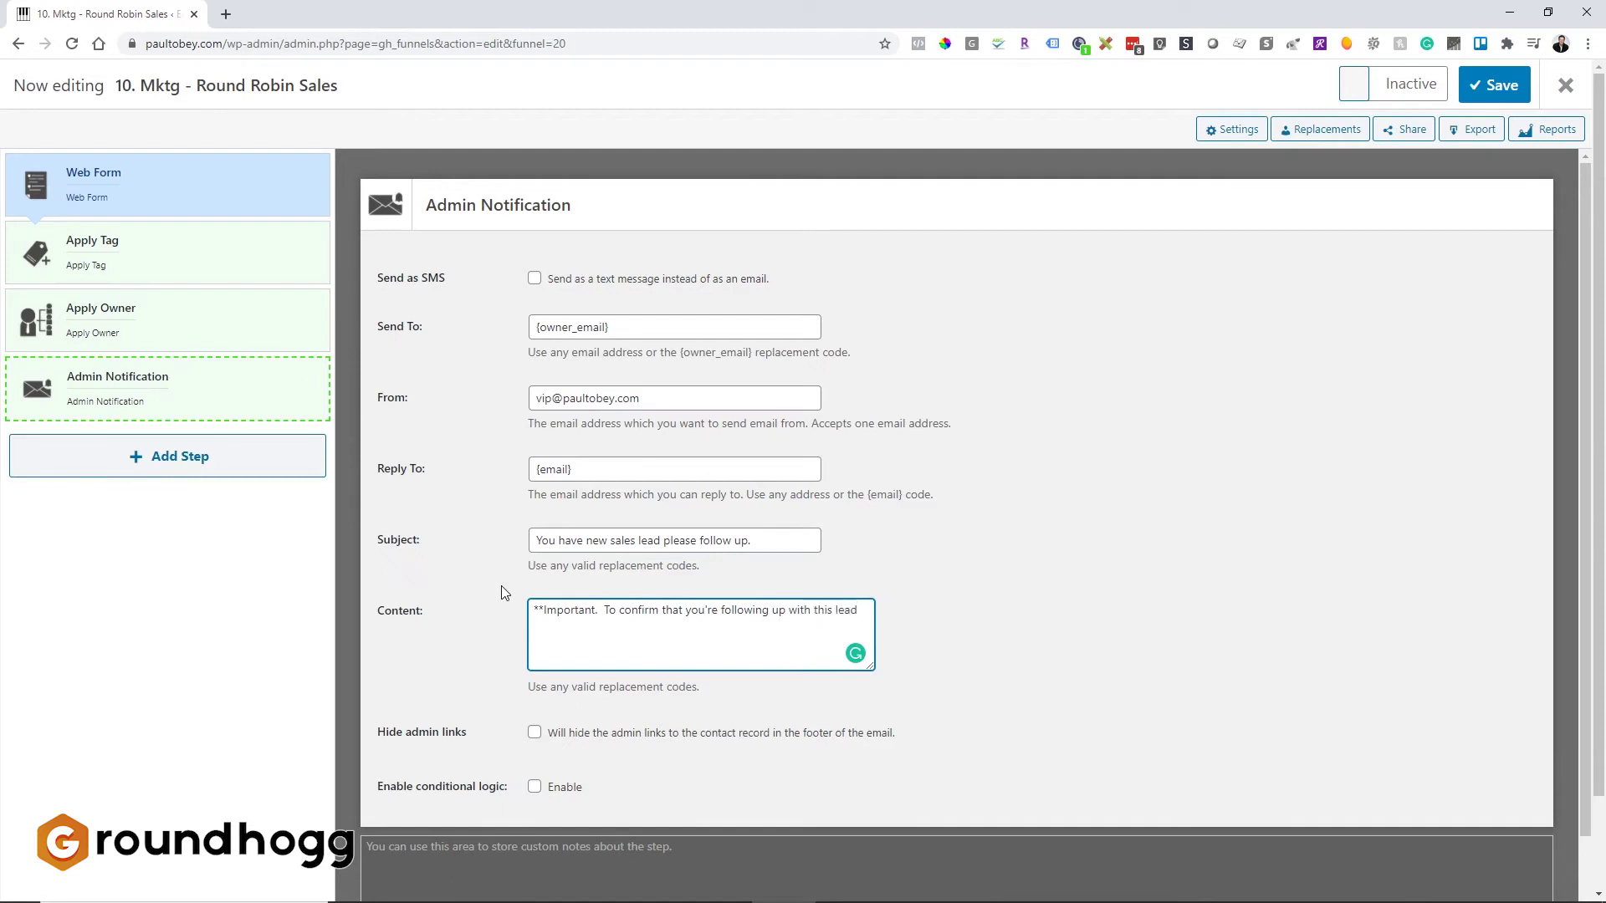
pyautogui.write('please visit this URL and fill out the ')
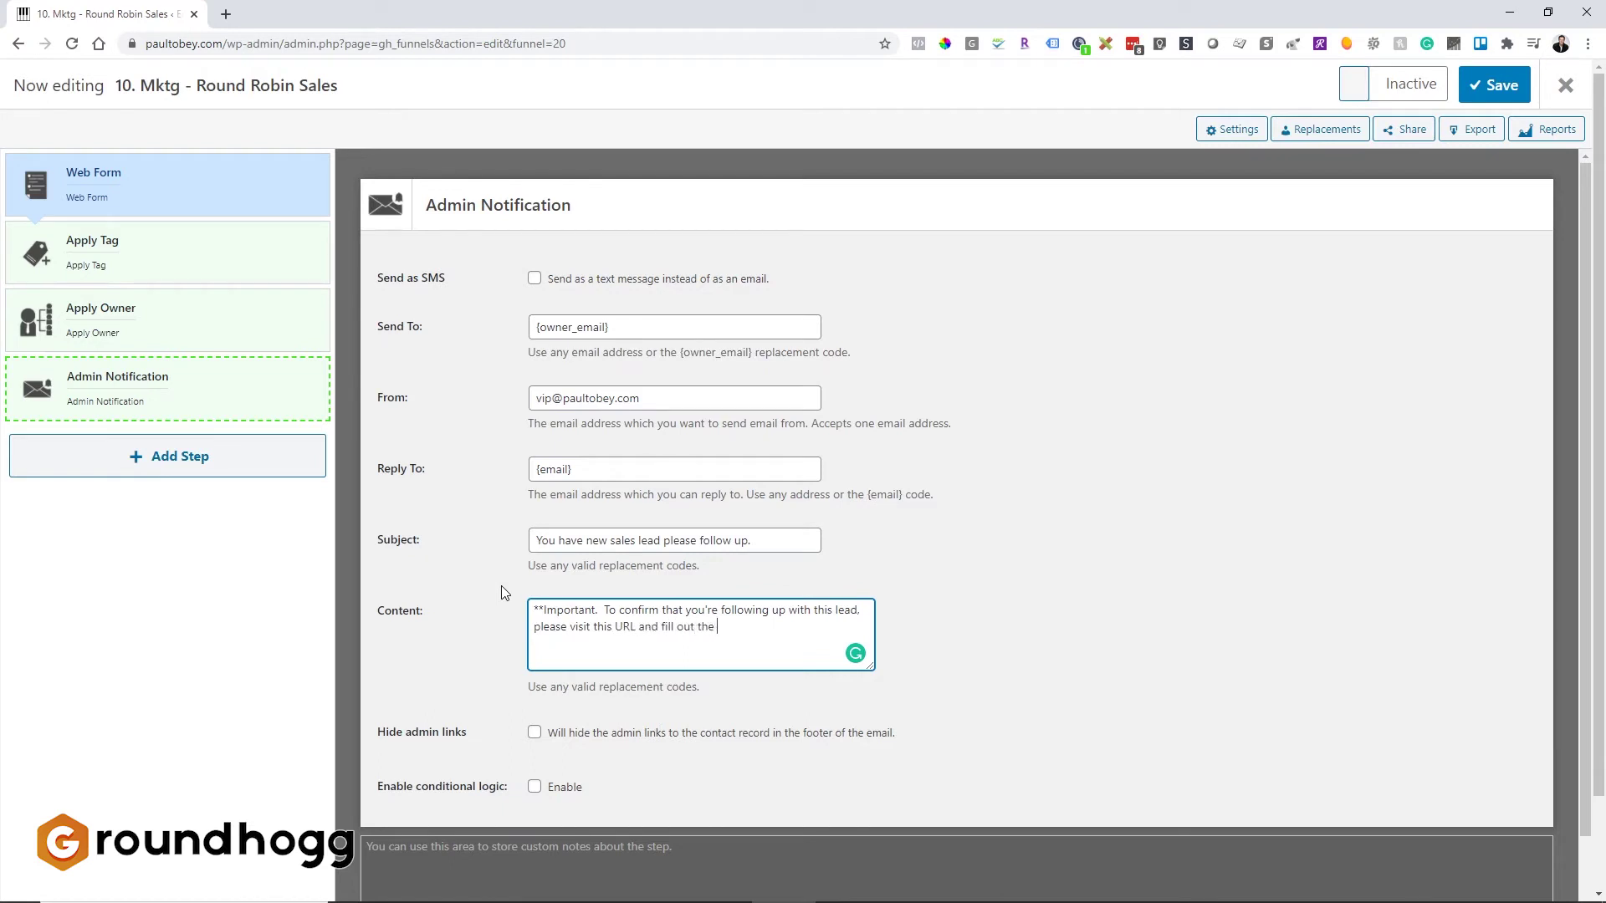
pyautogui.write('form with the email address of the lead which is ')
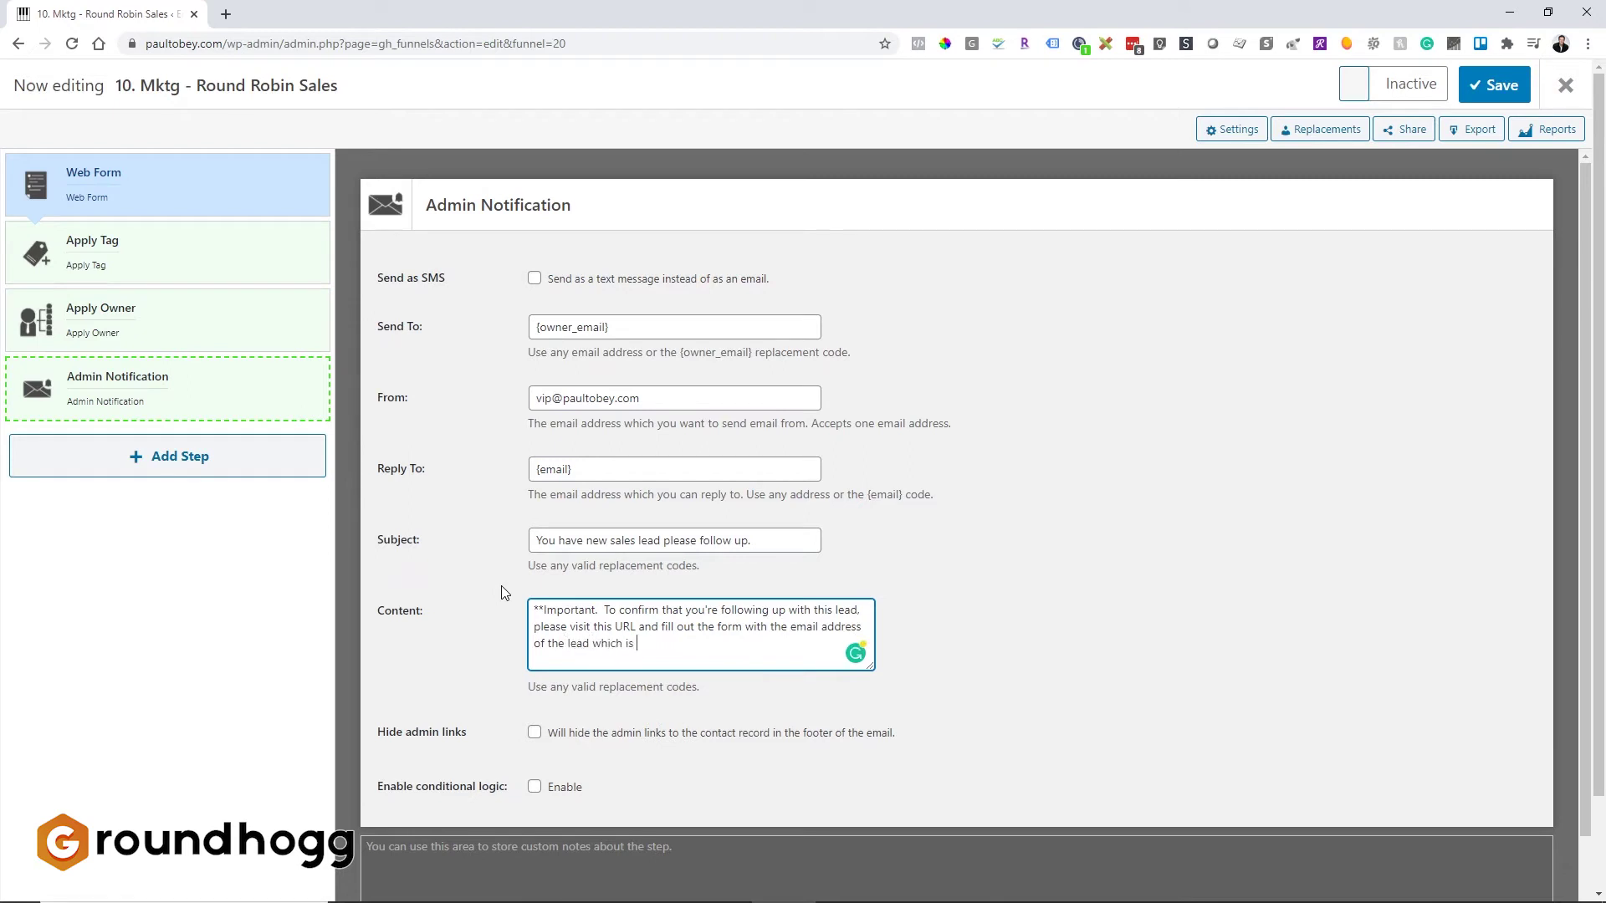
pyautogui.write(': {email')
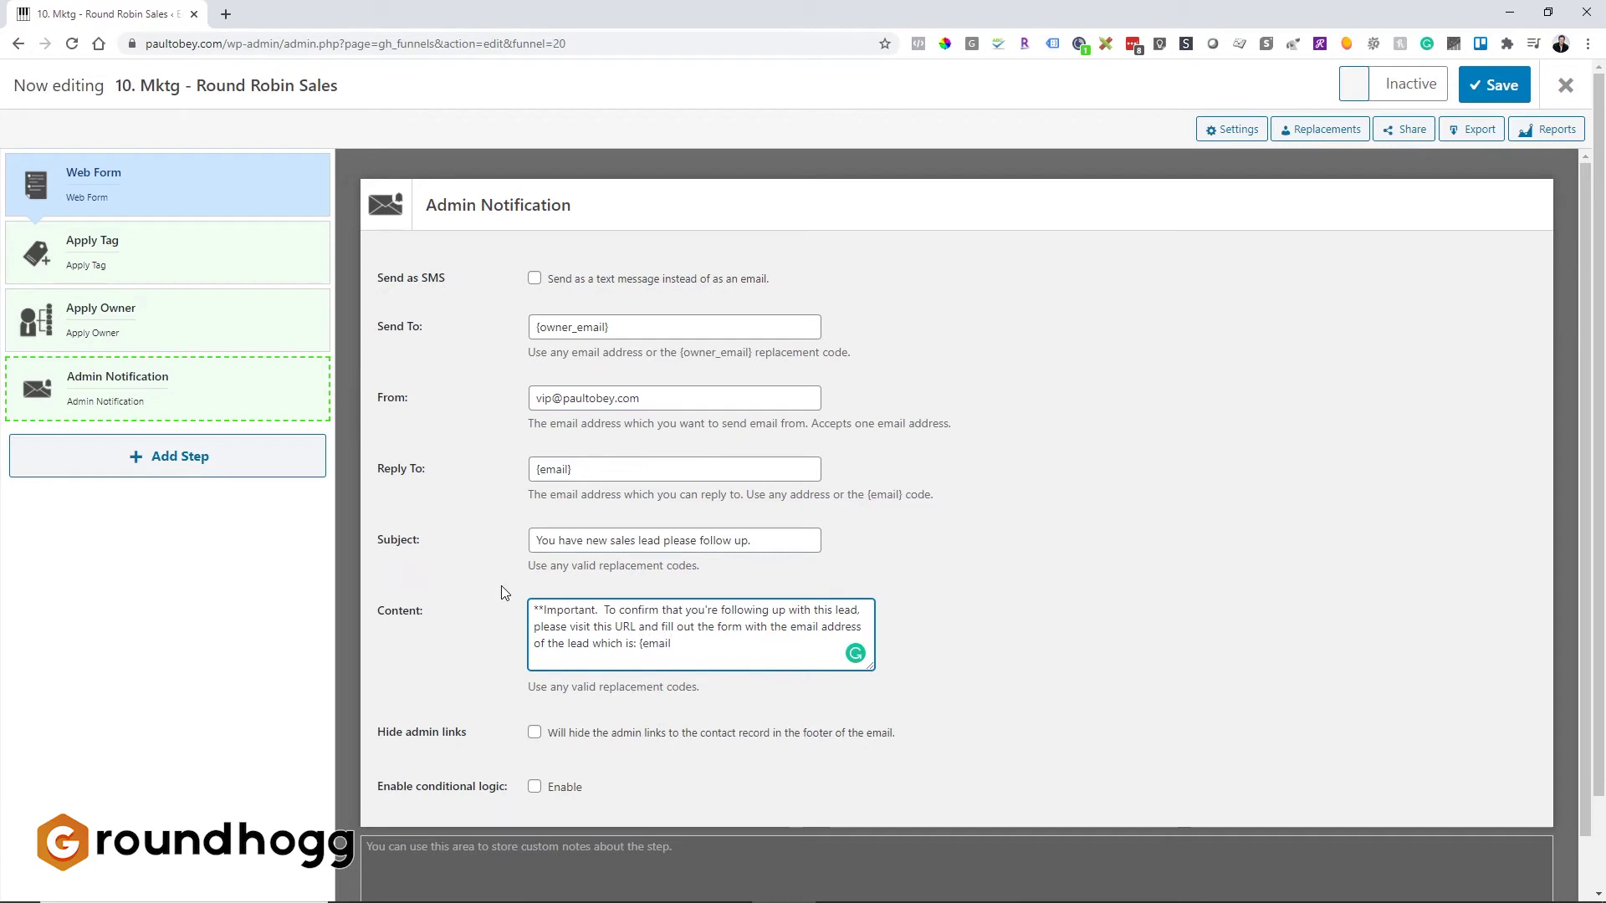
pyautogui.write('}')
pyautogui.click(641, 635)
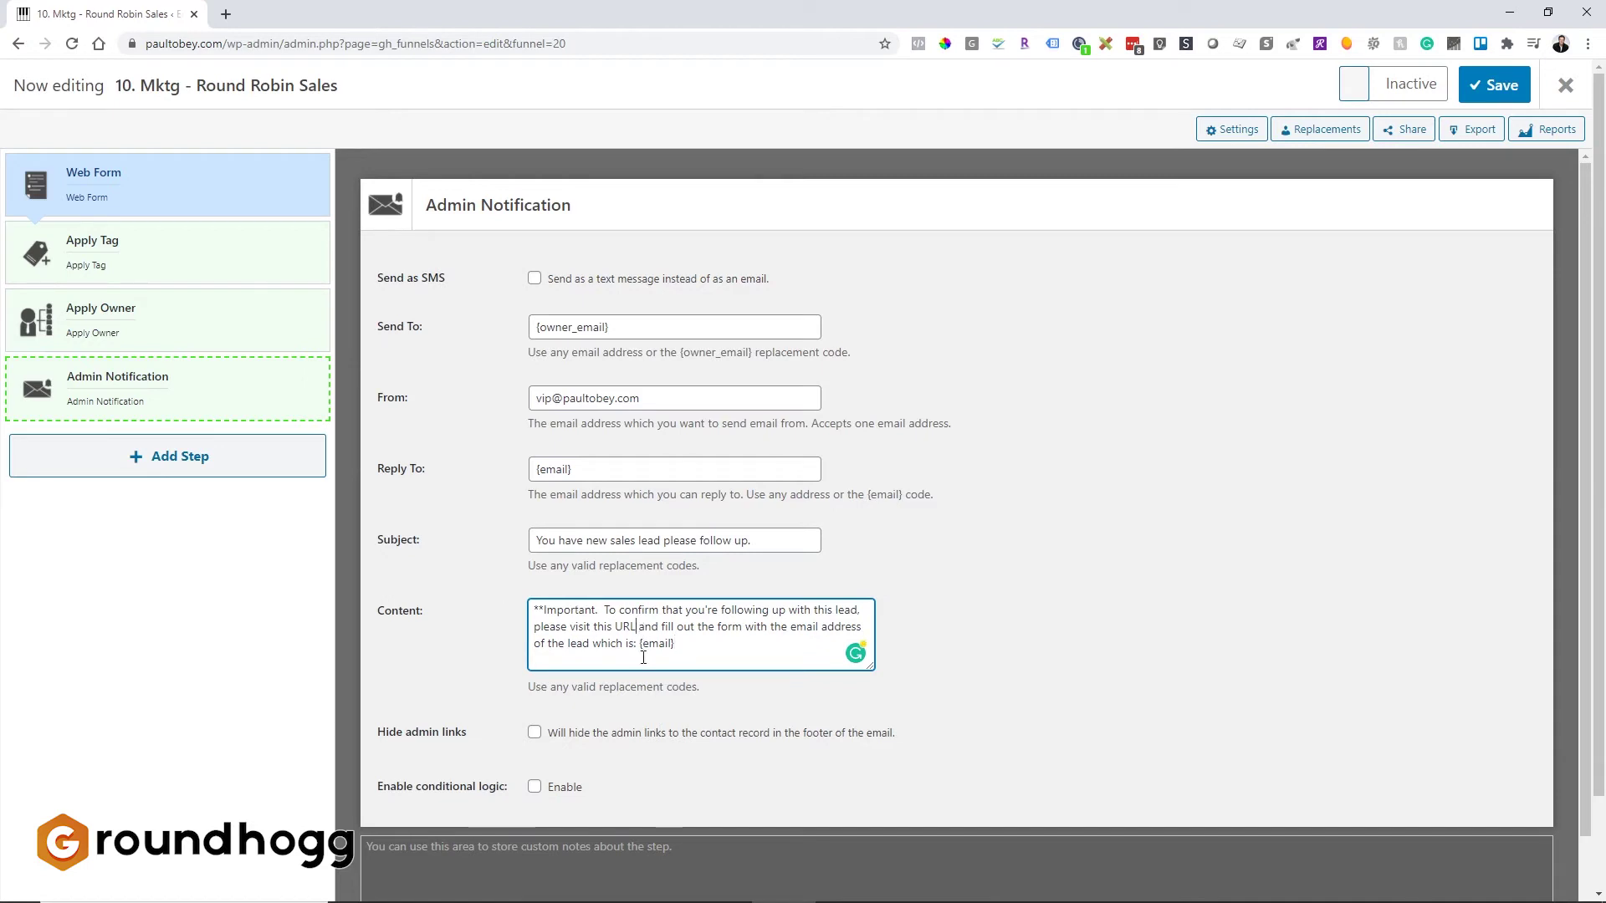
pyautogui.write('. https://paultobey.com/')
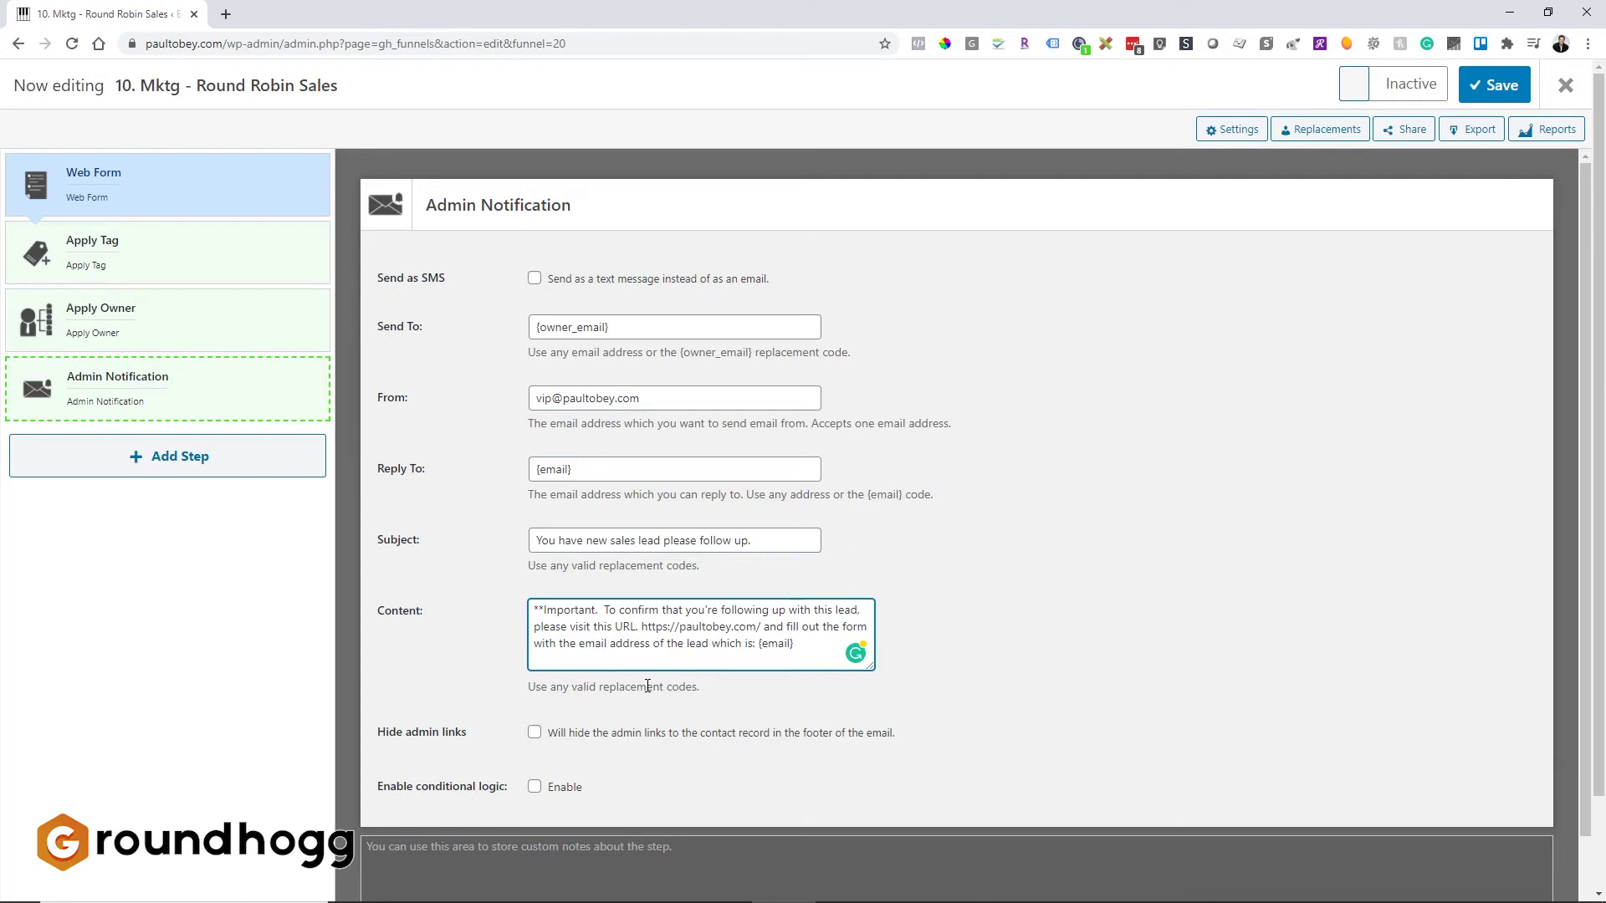
pyautogui.write('sales-lead-form')
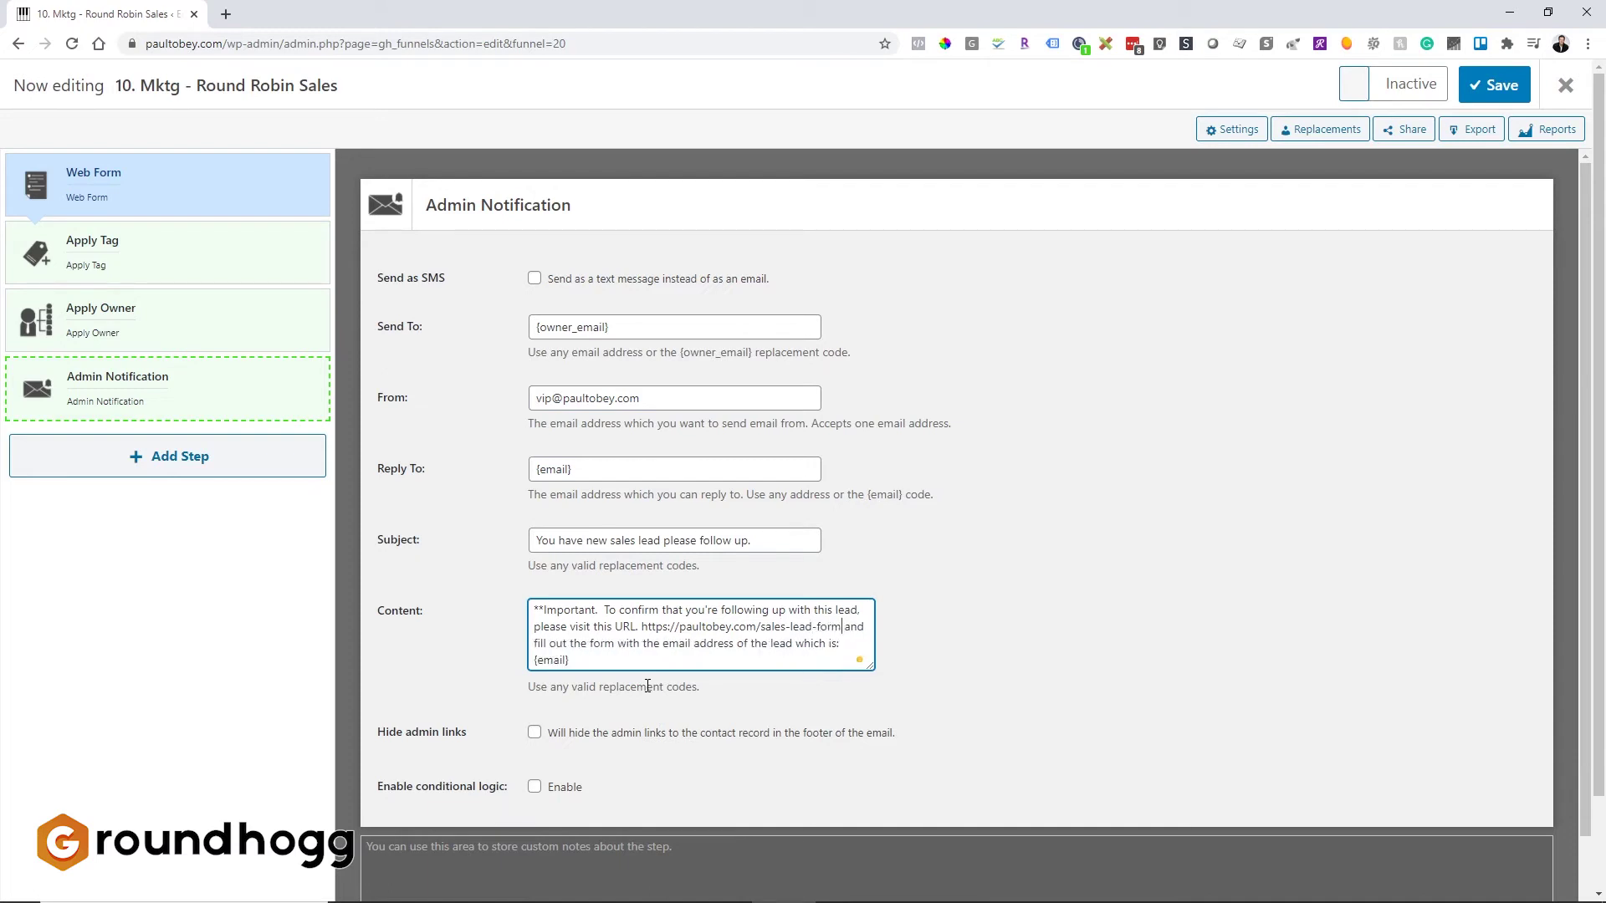
pyautogui.press('BackSpace')
pyautogui.press('BackSpace')
pyautogui.press('BackSpace')
pyautogui.press('BackSpace')
pyautogui.write('confirm/')
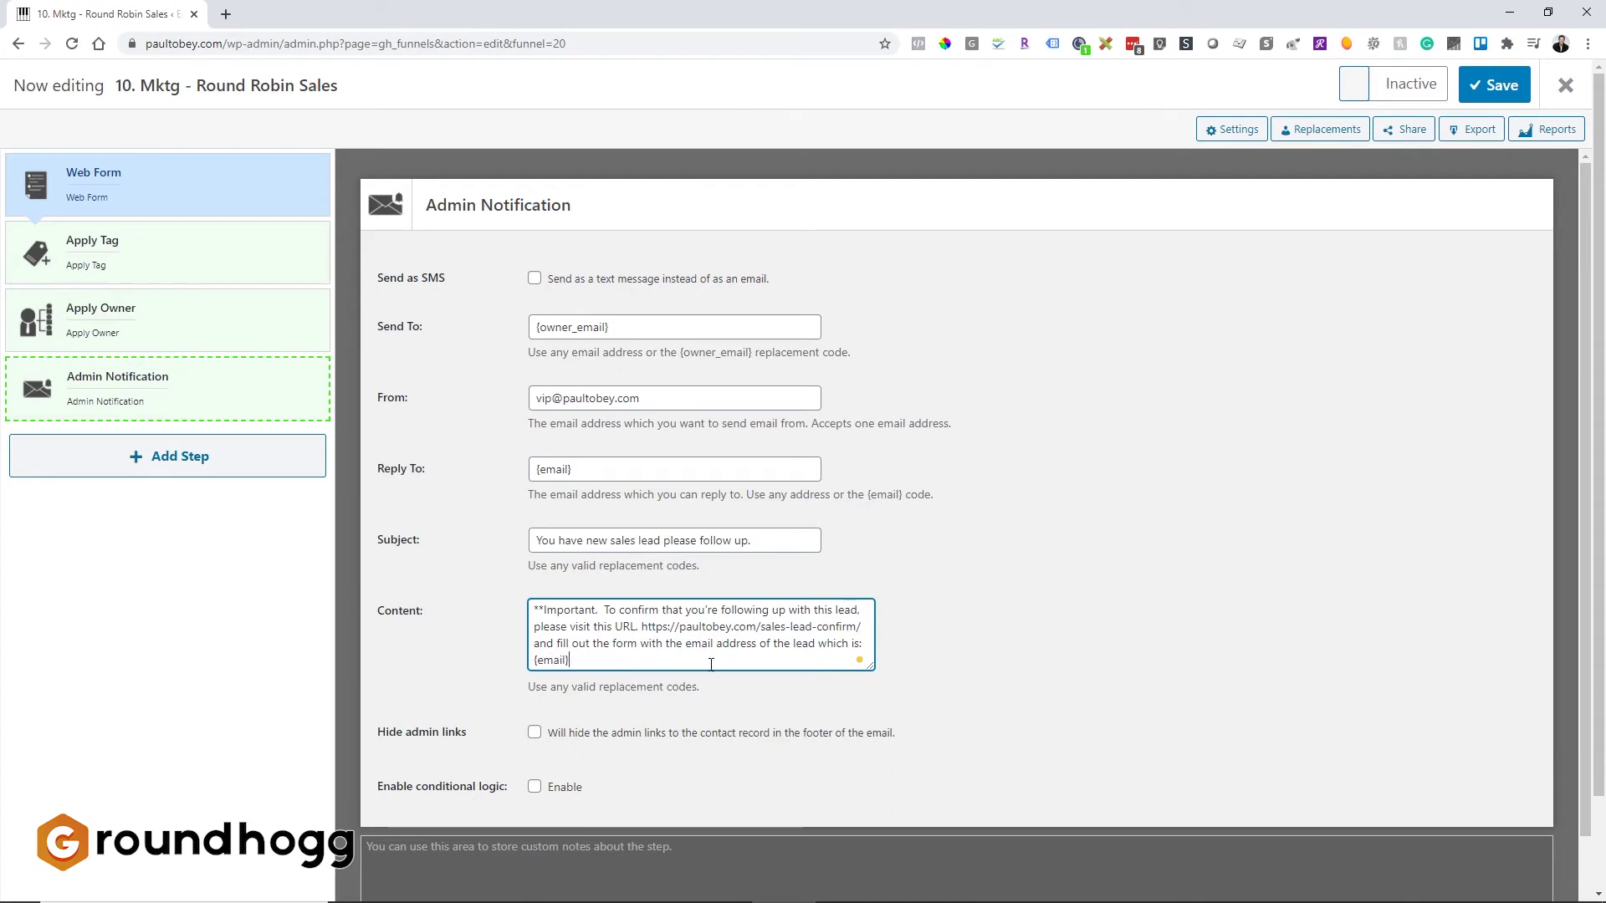
# Step: Add a 'phone...etc....' line below {email} and enlarge the Content box
pyautogui.moveTo(568, 663); pyautogui.dragTo(523, 663)
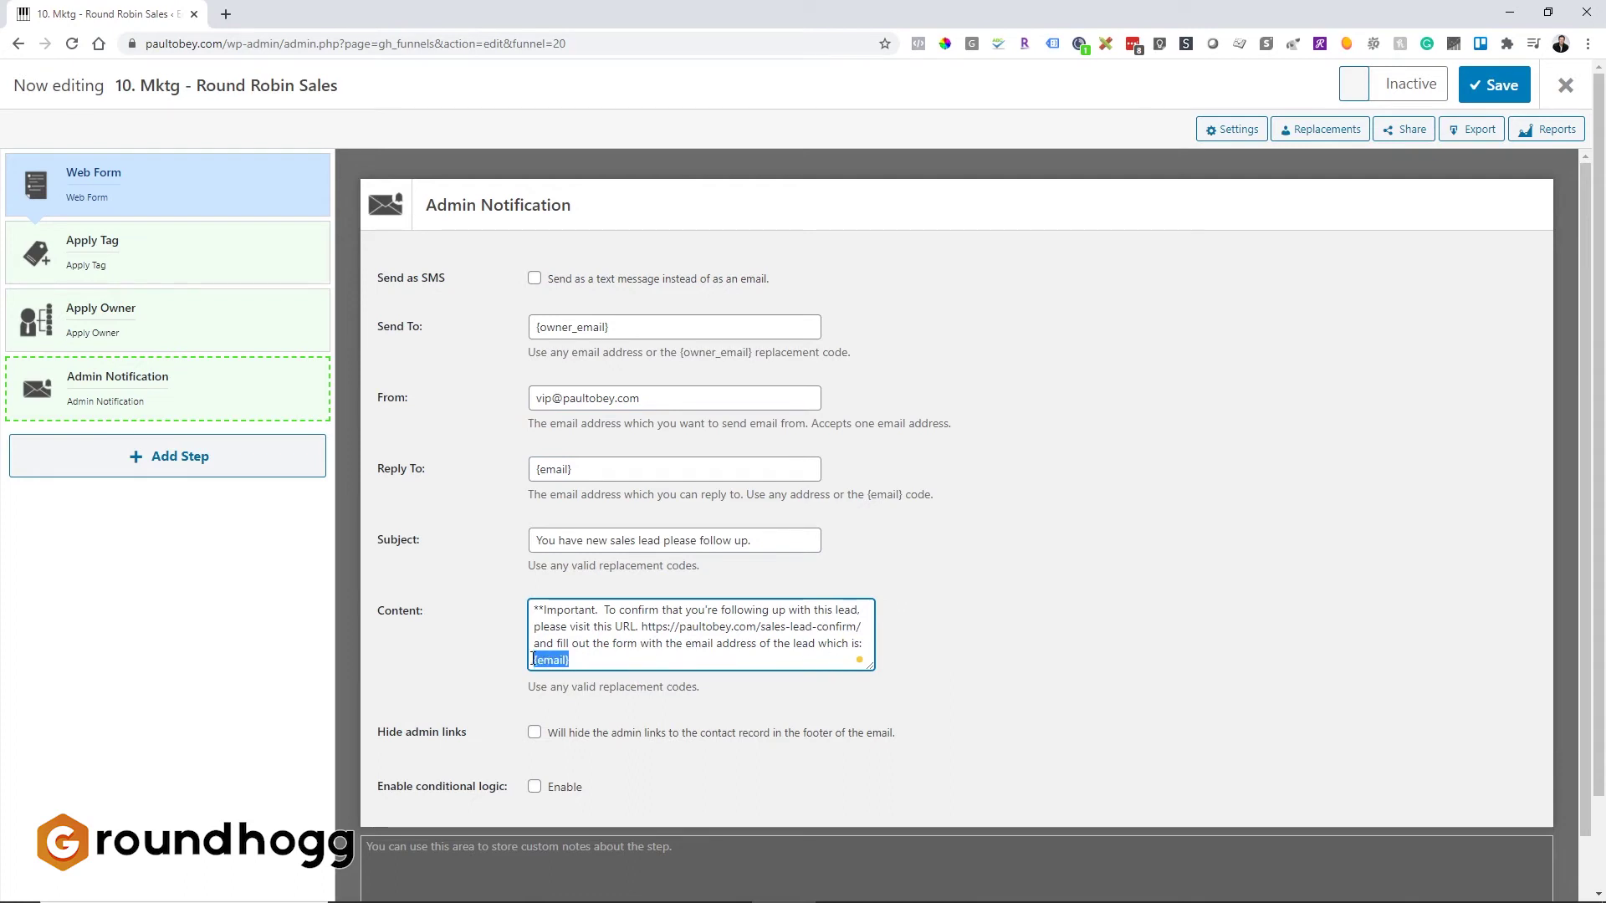
pyautogui.click(576, 665)
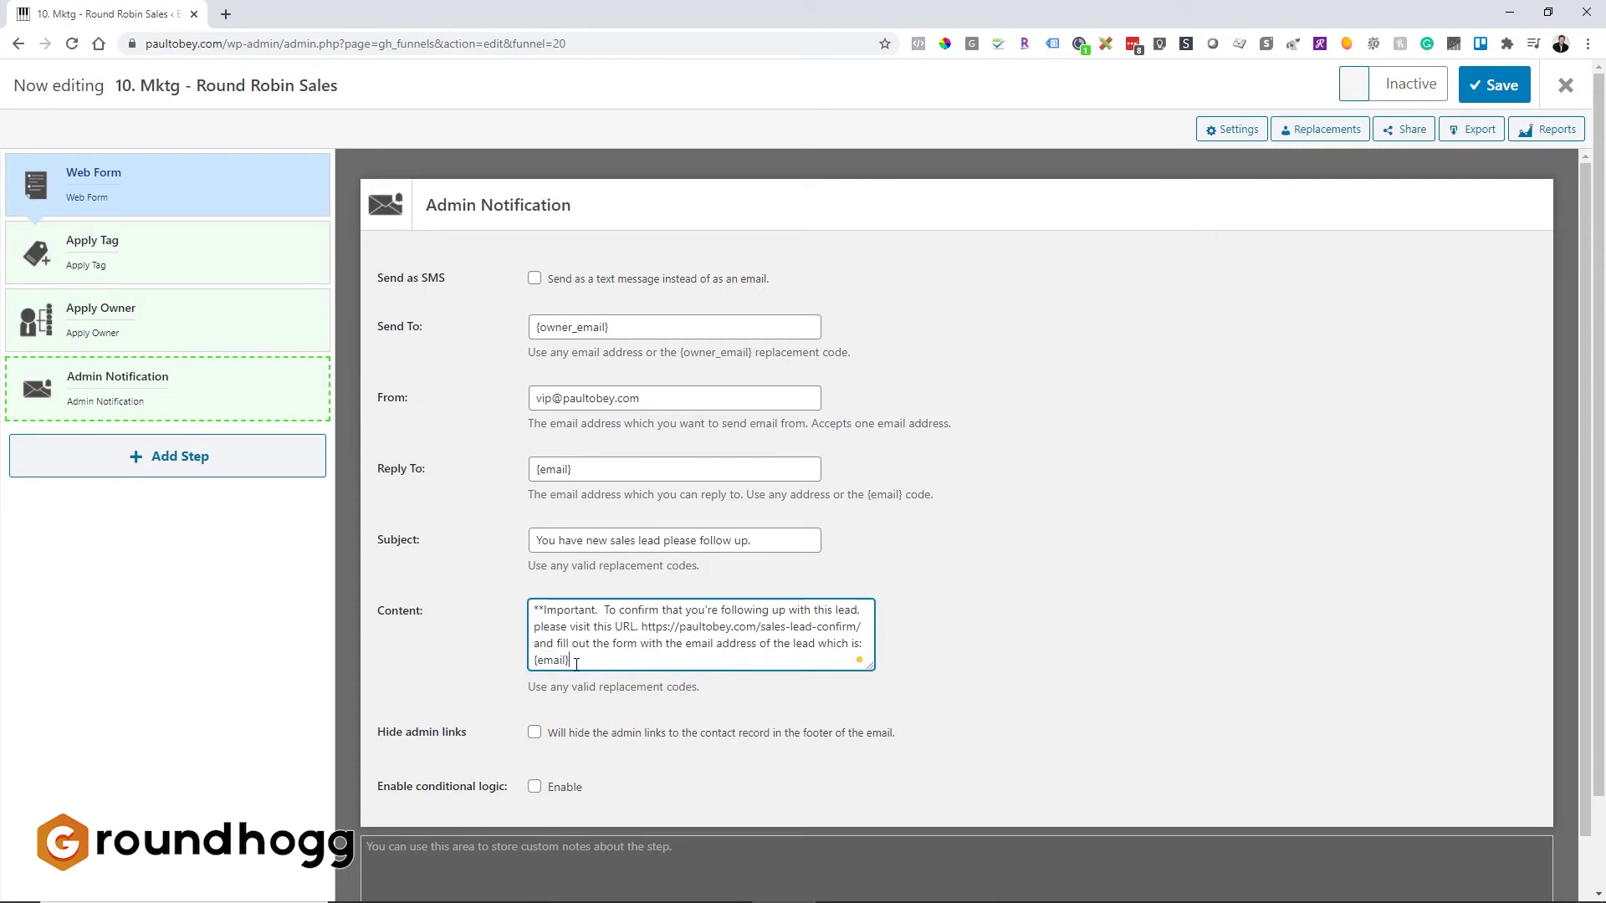
pyautogui.press('Return')
pyautogui.press('Return')
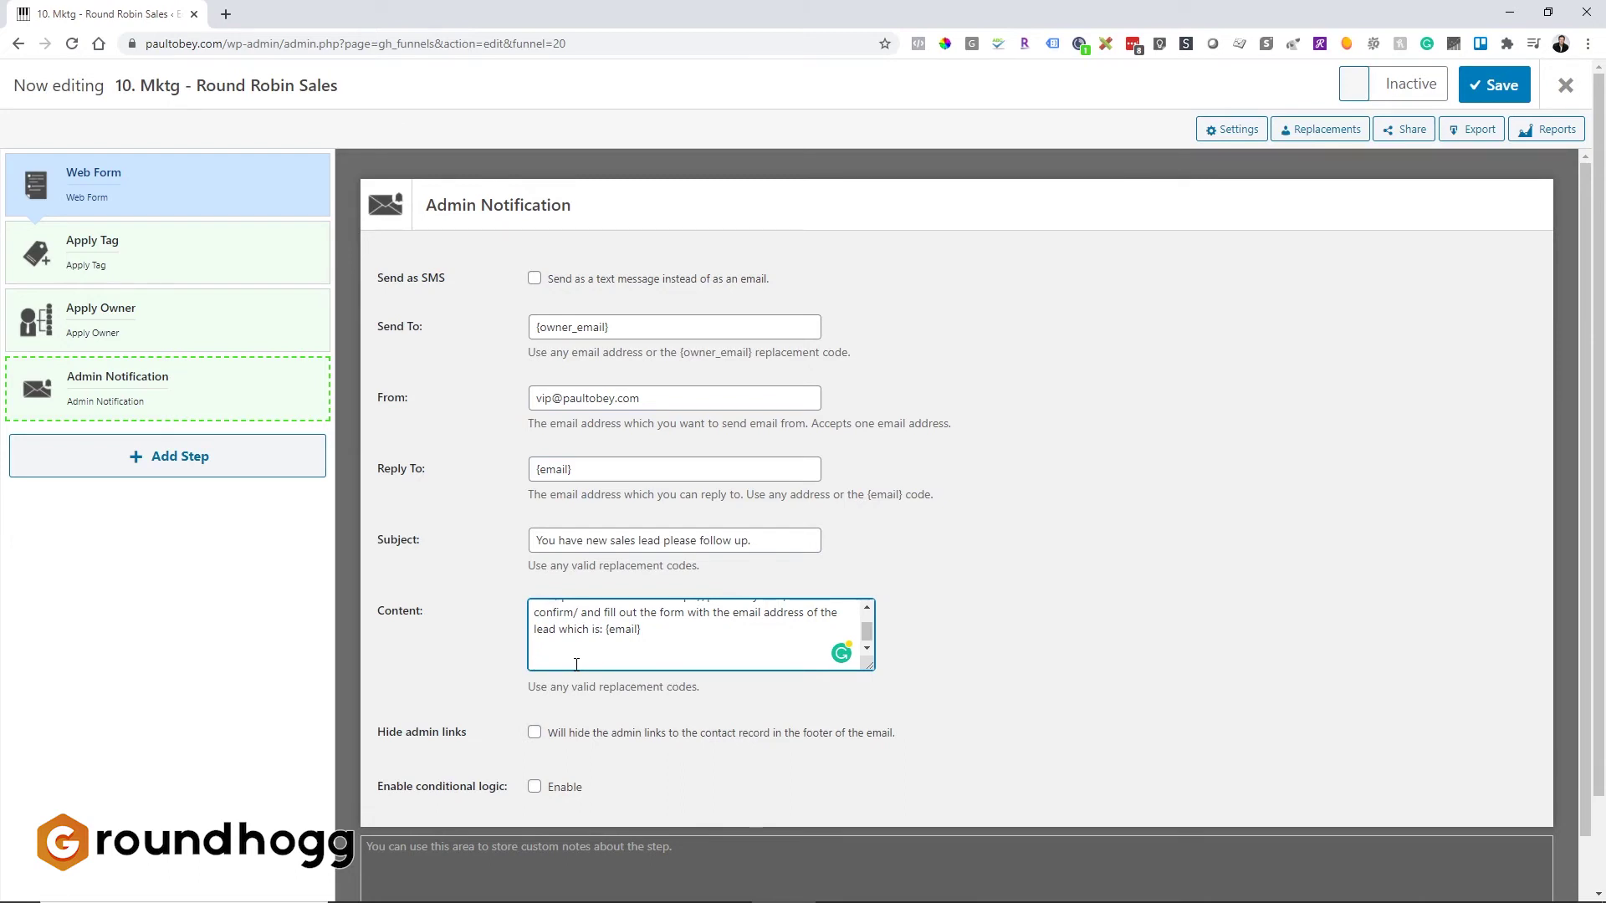
pyautogui.write('phone...etc....')
pyautogui.moveTo(870, 666); pyautogui.dragTo(881, 753)
pyautogui.click(953, 688)
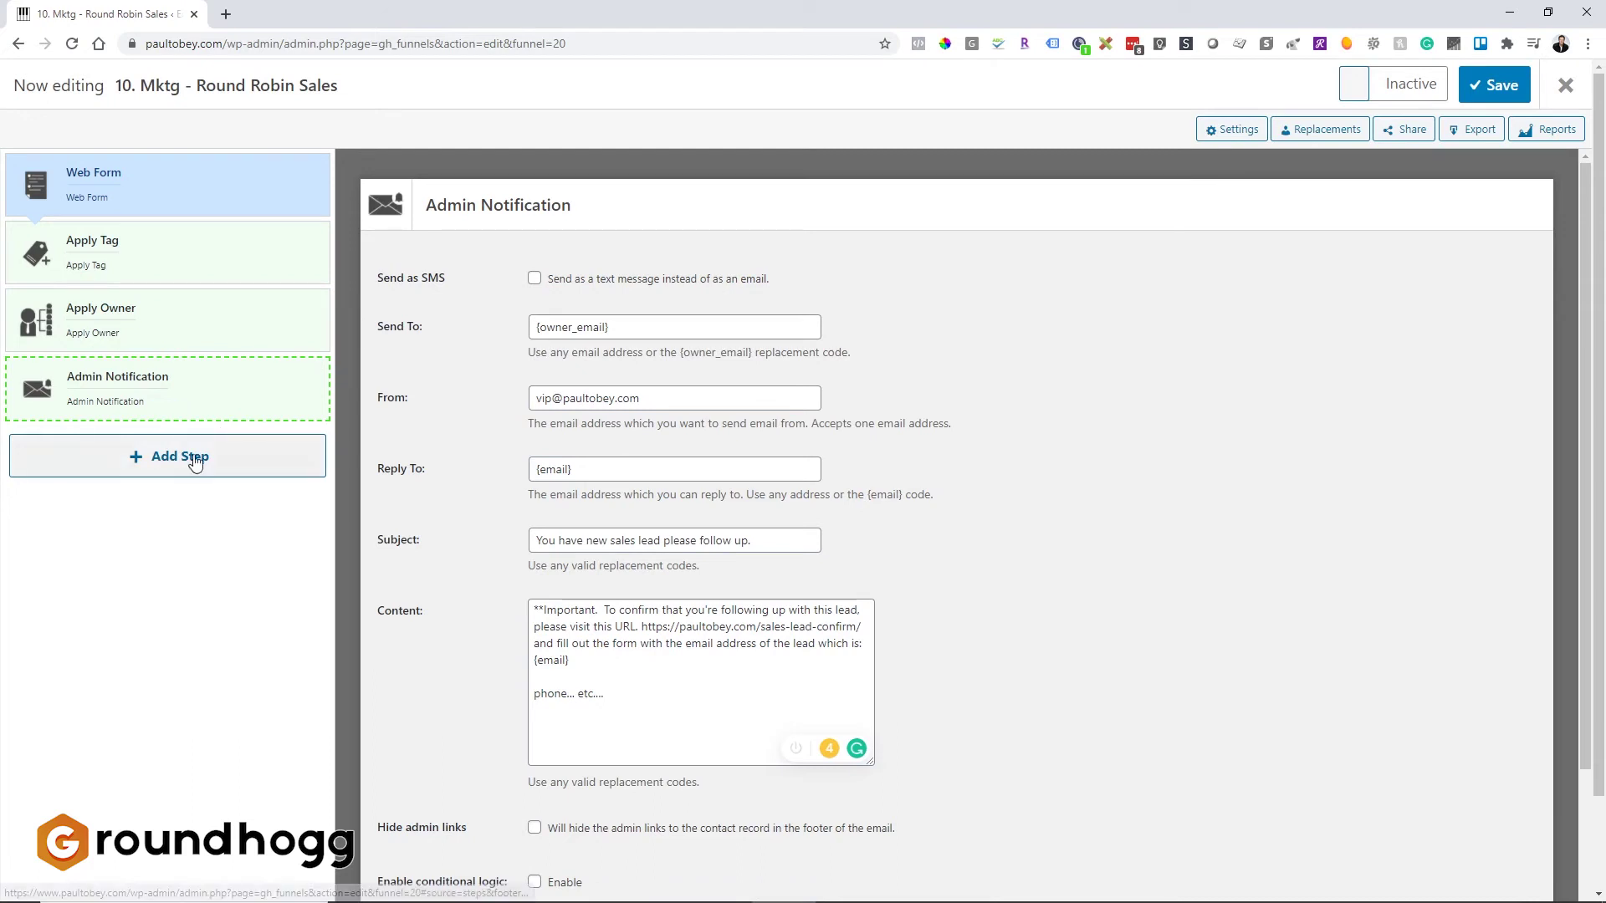
# Step: Add a Delay Timer step after Admin Notification set to wait at least 1 Hours
pyautogui.click(199, 399)
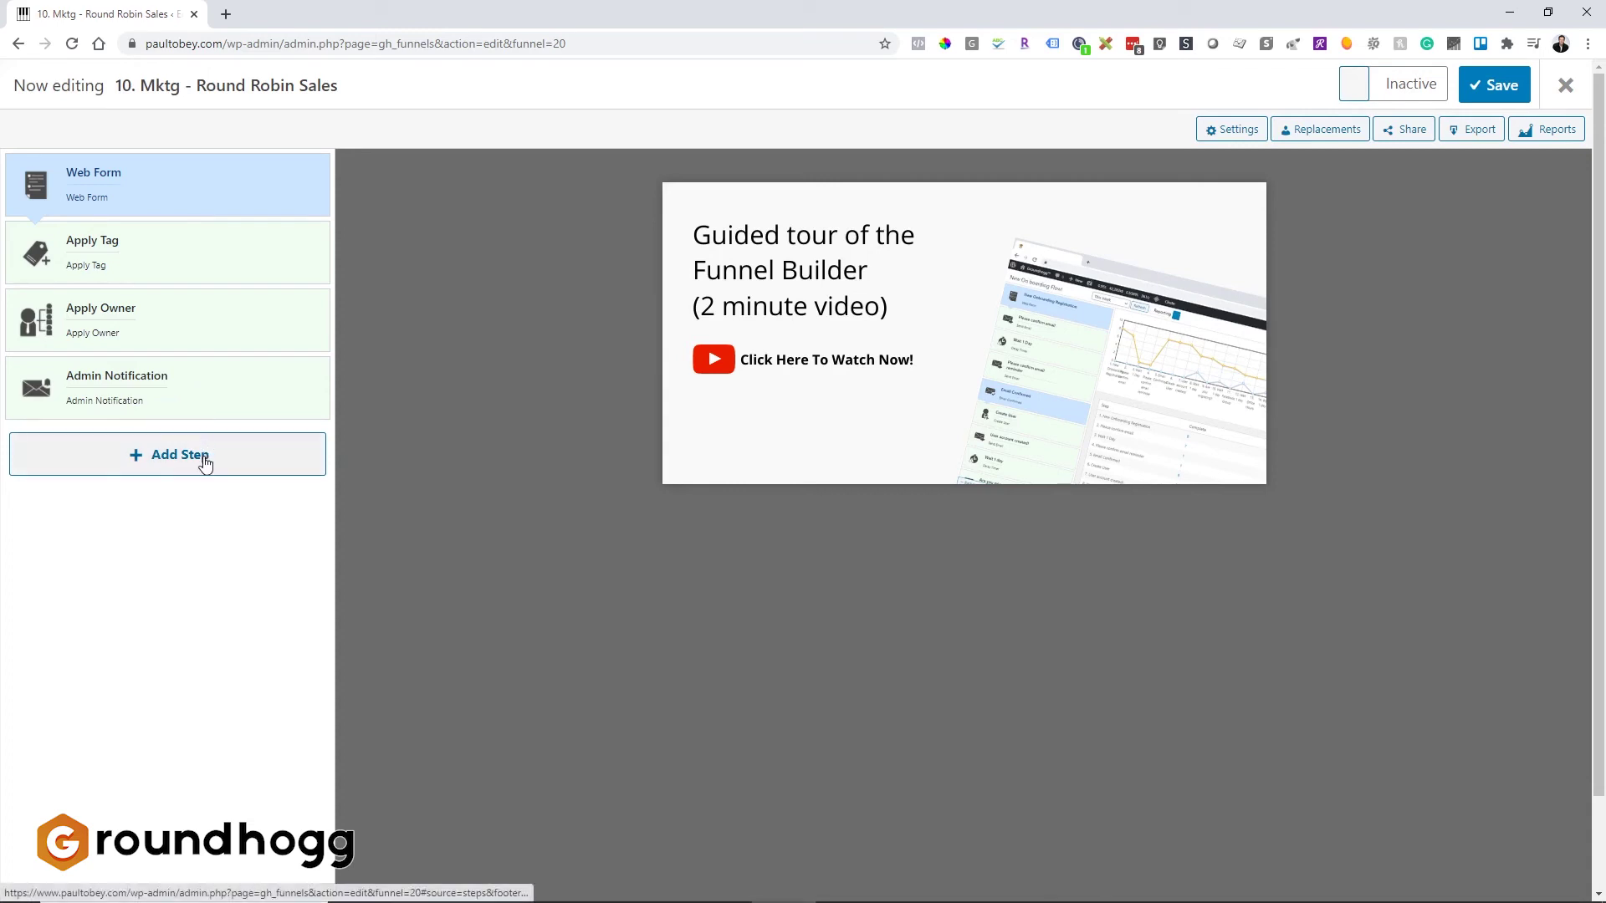
pyautogui.click(211, 380)
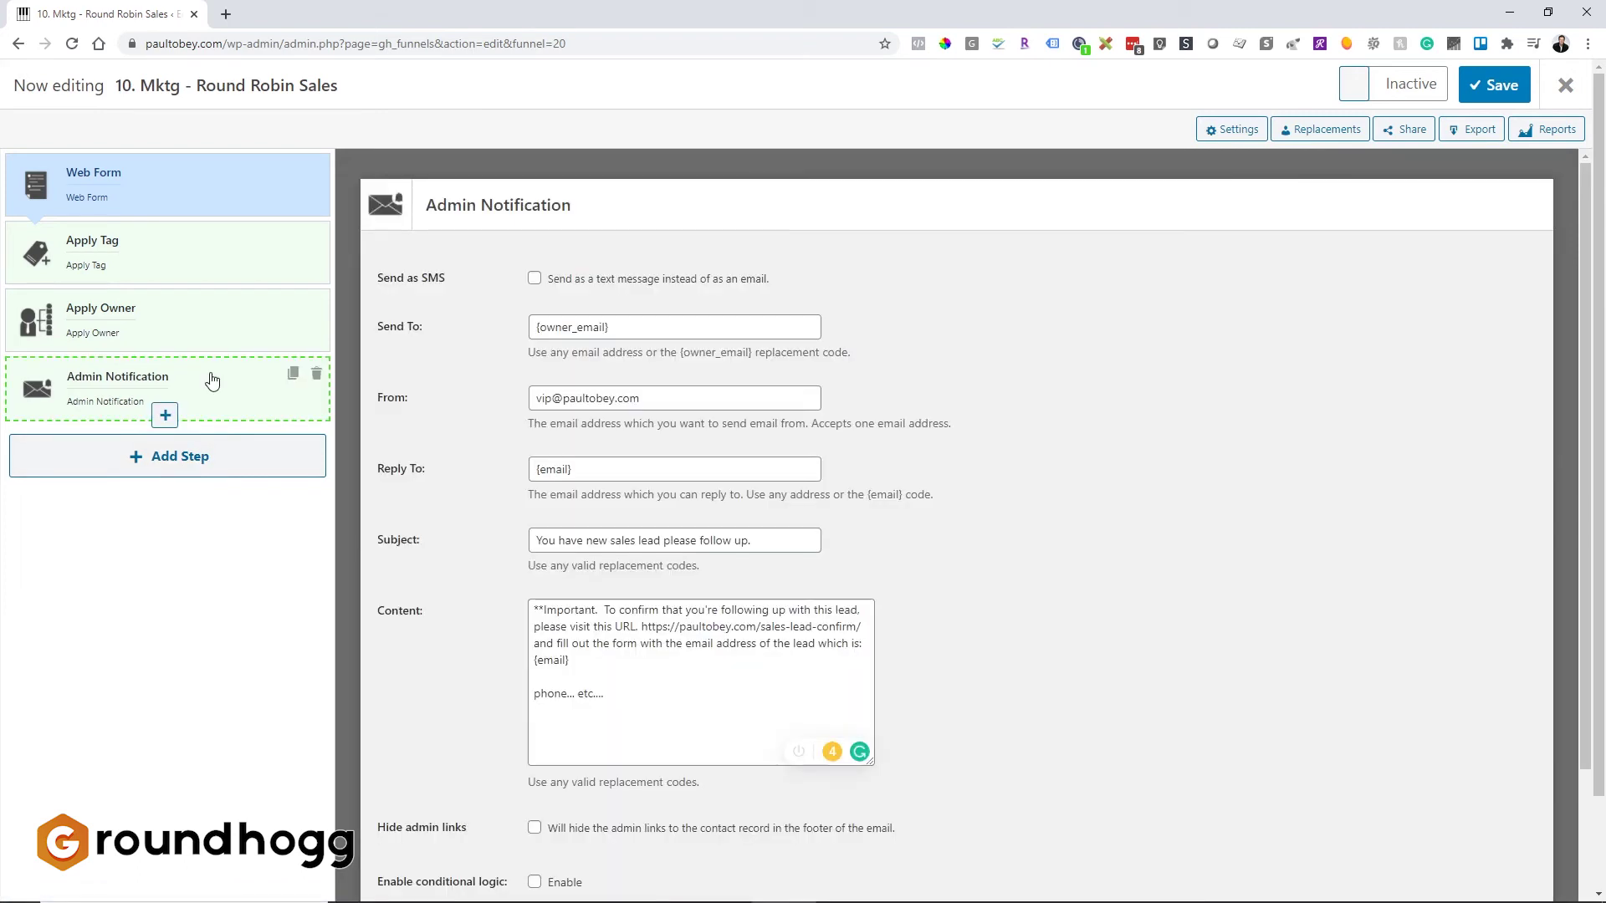
pyautogui.click(165, 415)
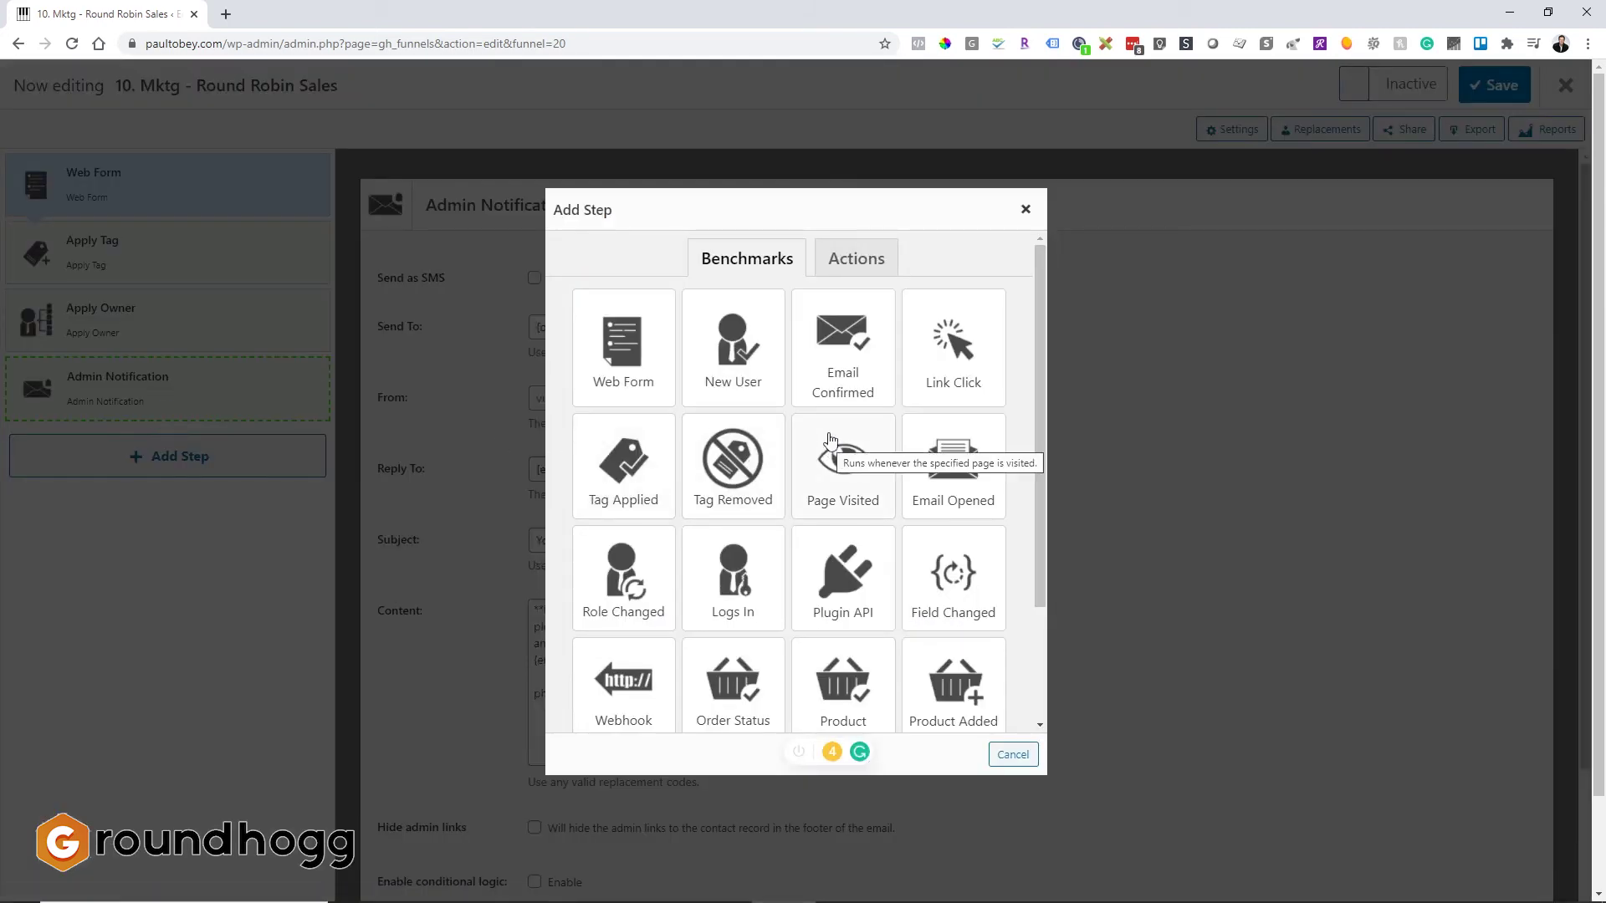
pyautogui.click(848, 260)
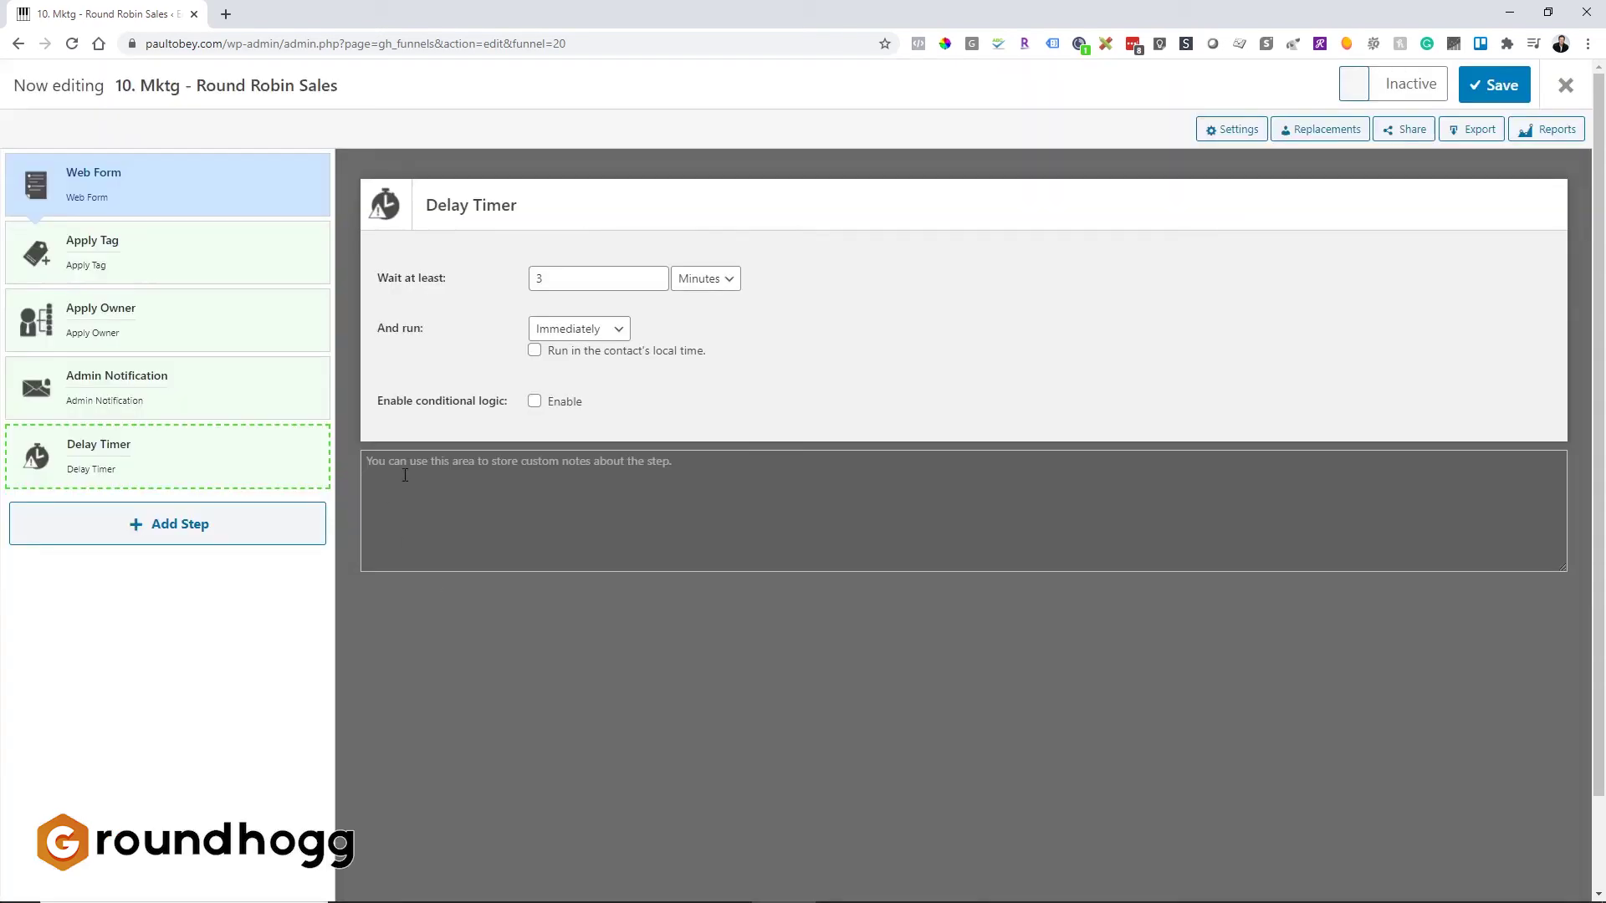
pyautogui.moveTo(566, 278); pyautogui.dragTo(485, 278)
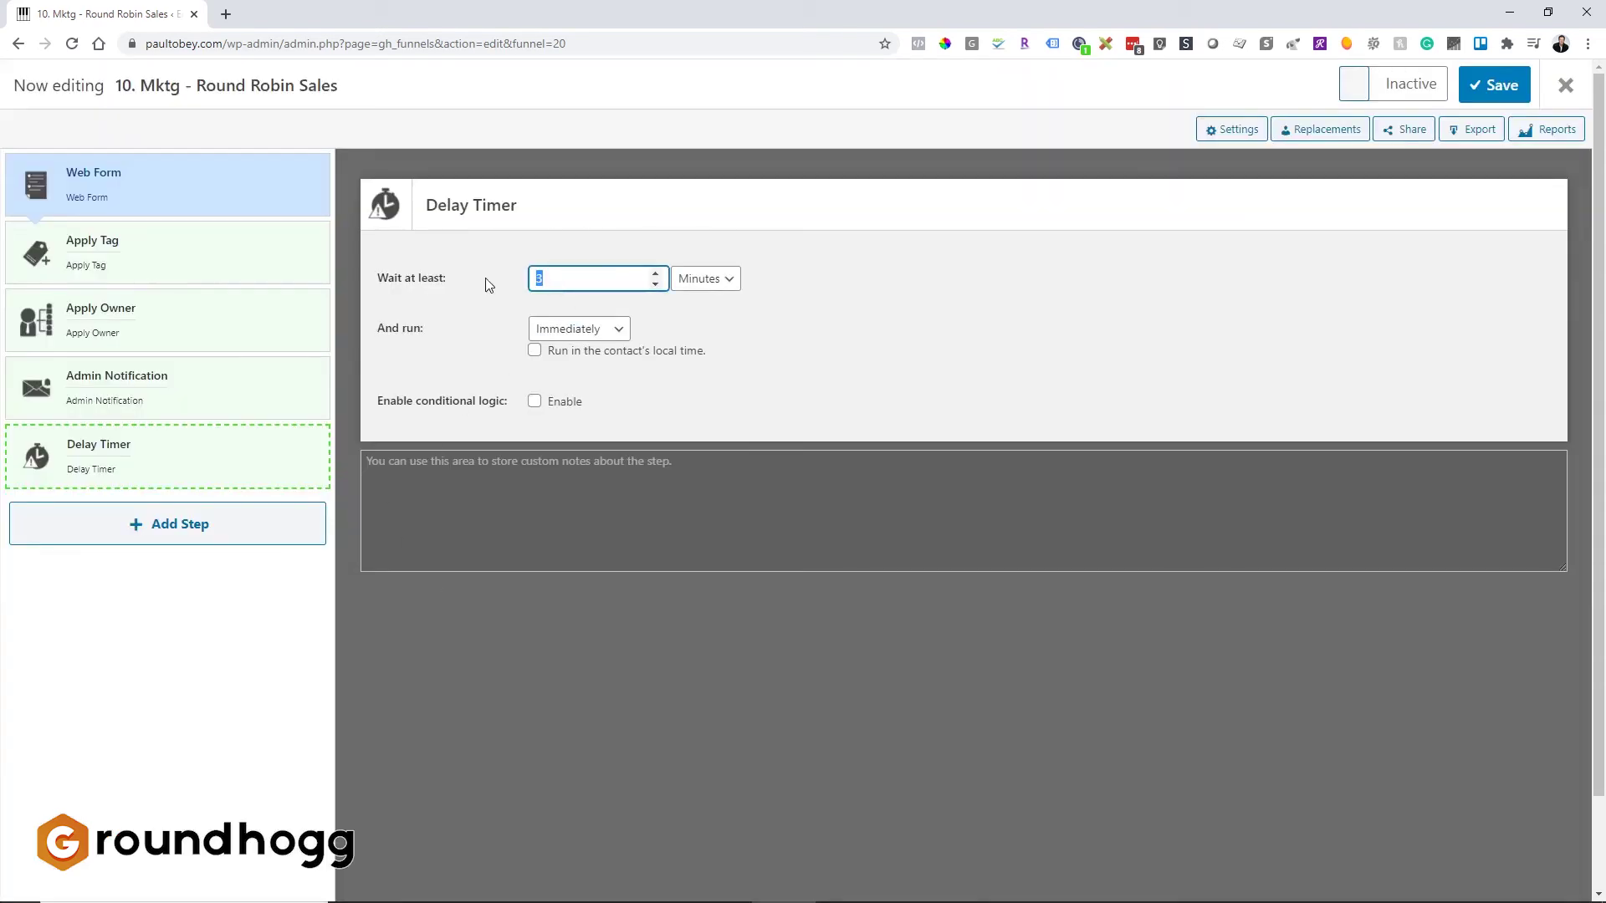
pyautogui.write('1')
pyautogui.click(705, 279)
pyautogui.click(694, 316)
pyautogui.click(249, 455)
pyautogui.click(200, 520)
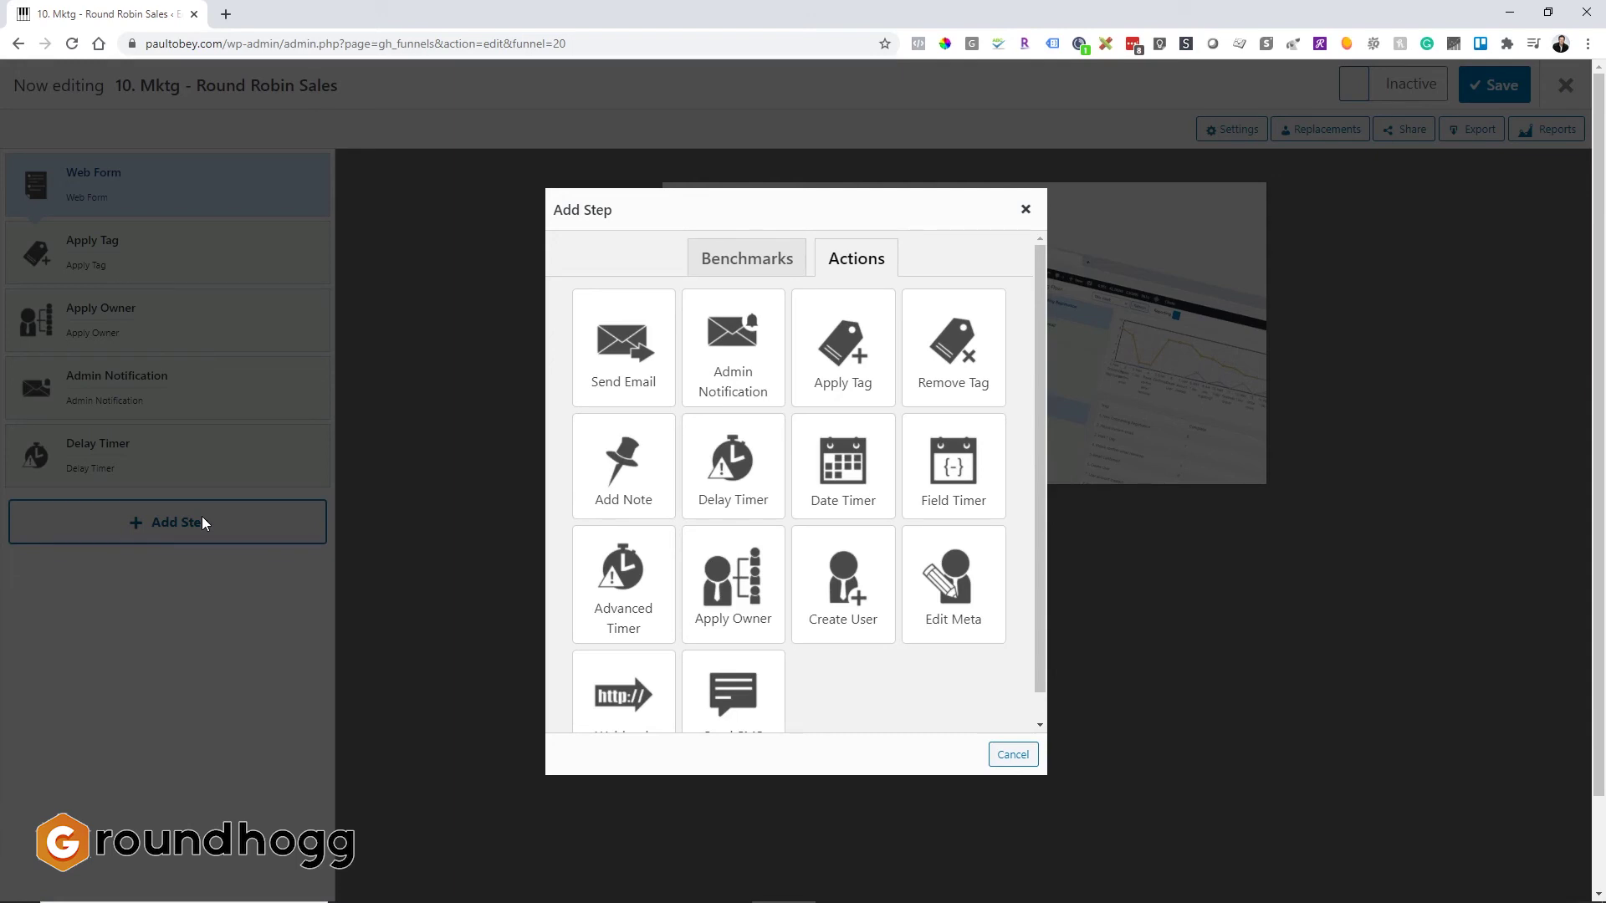
pyautogui.click(1025, 210)
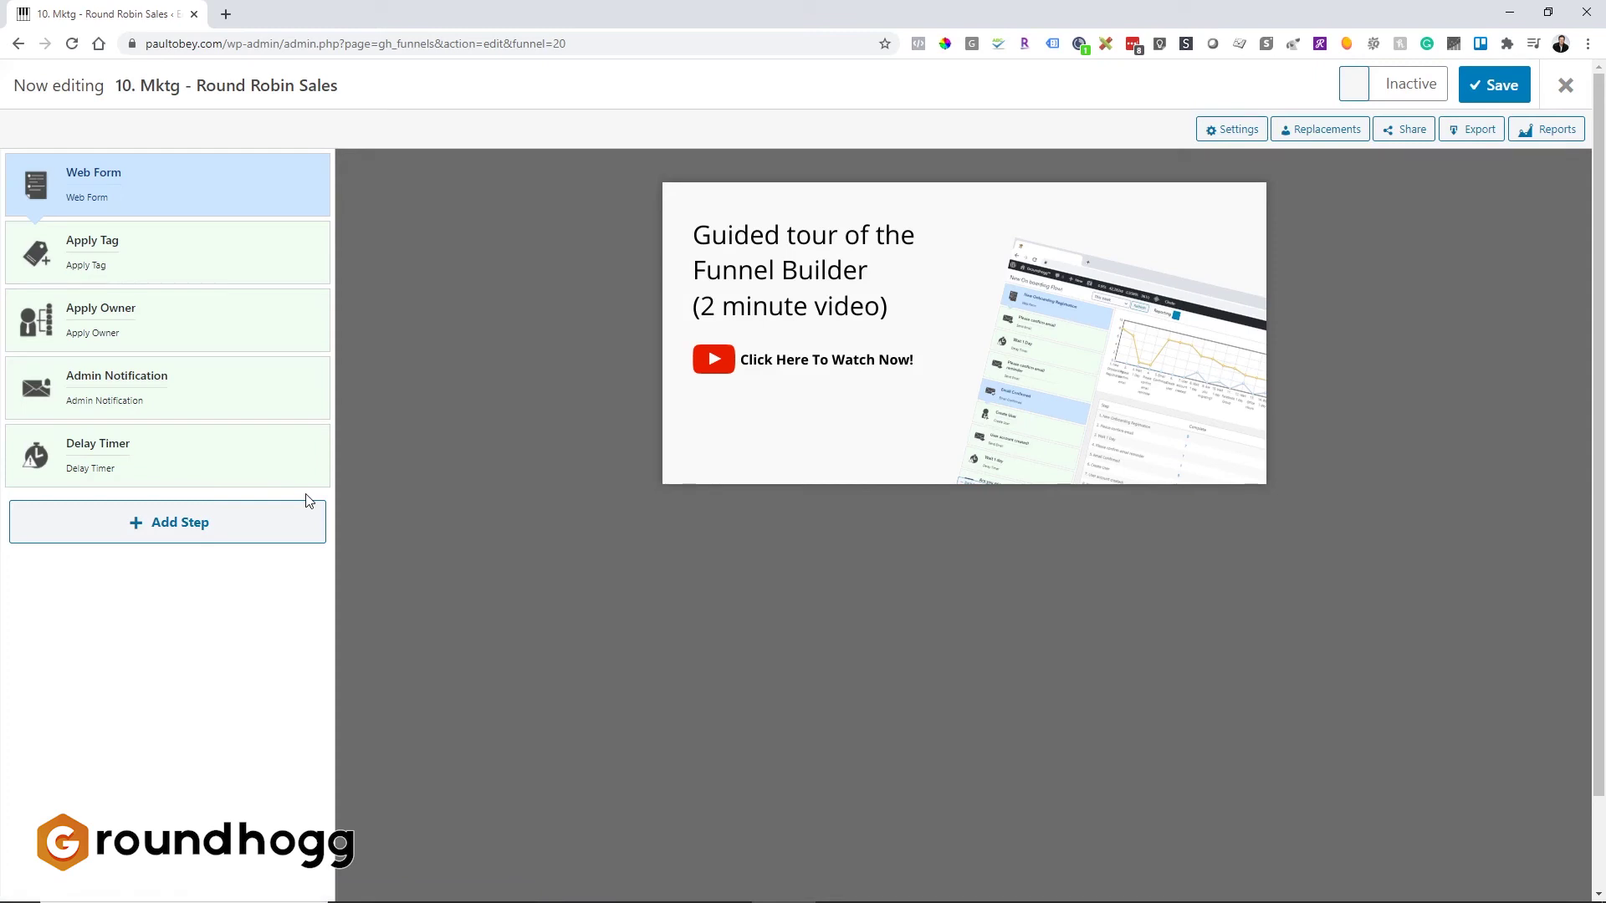
# Step: Append a Tag Applied benchmark for 'Status - Yes, following up on the lead.' and close the editor
pyautogui.click(192, 522)
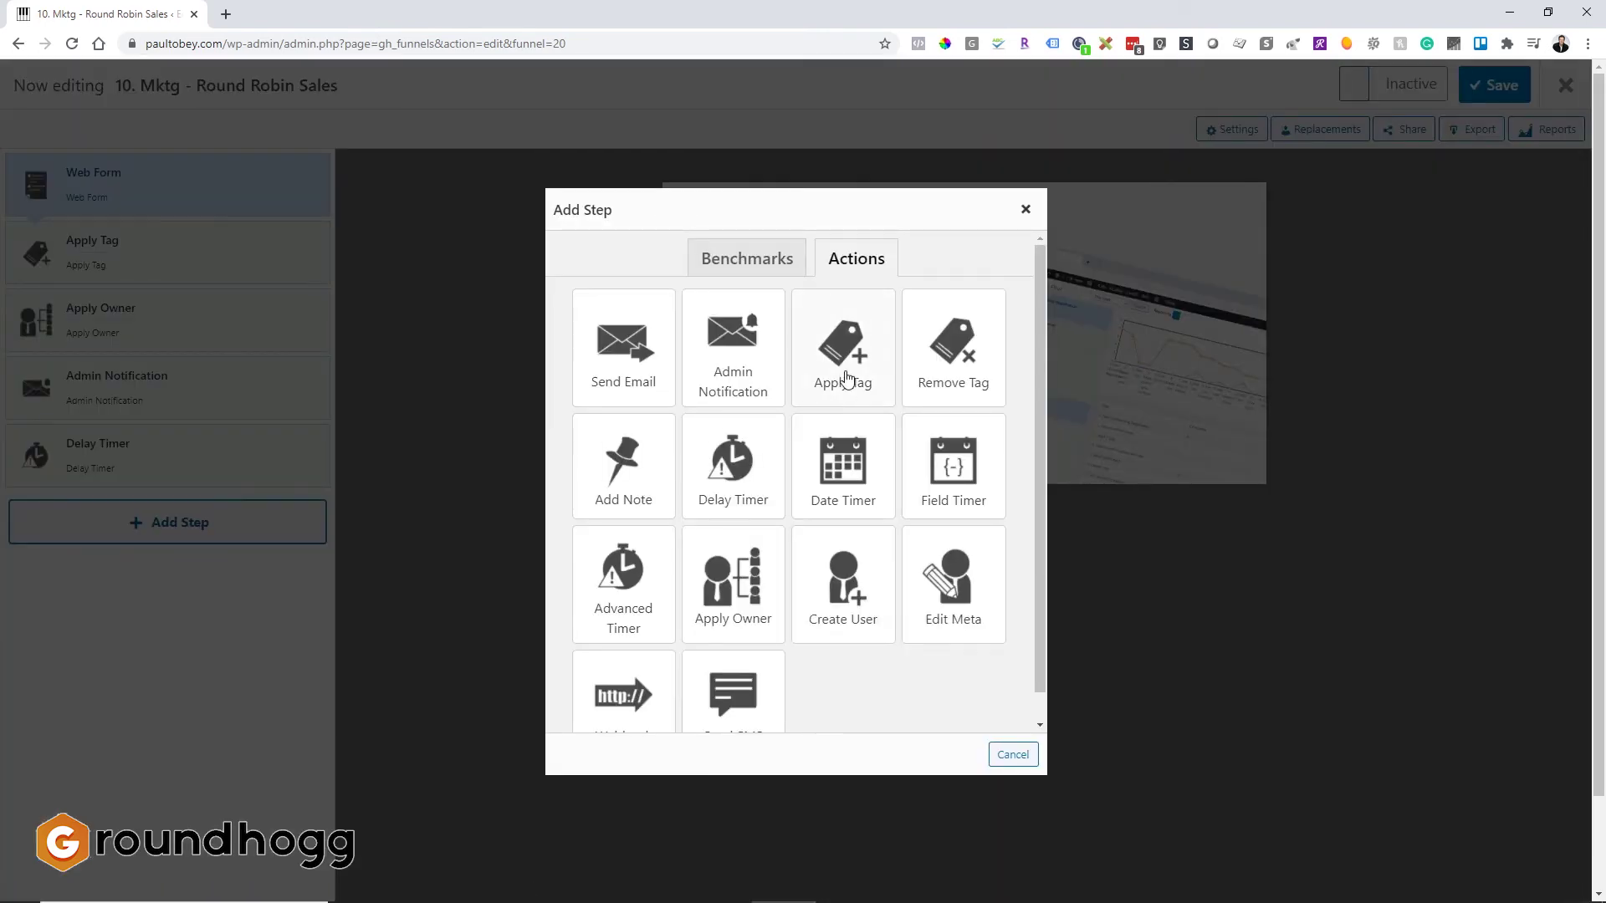
pyautogui.click(734, 272)
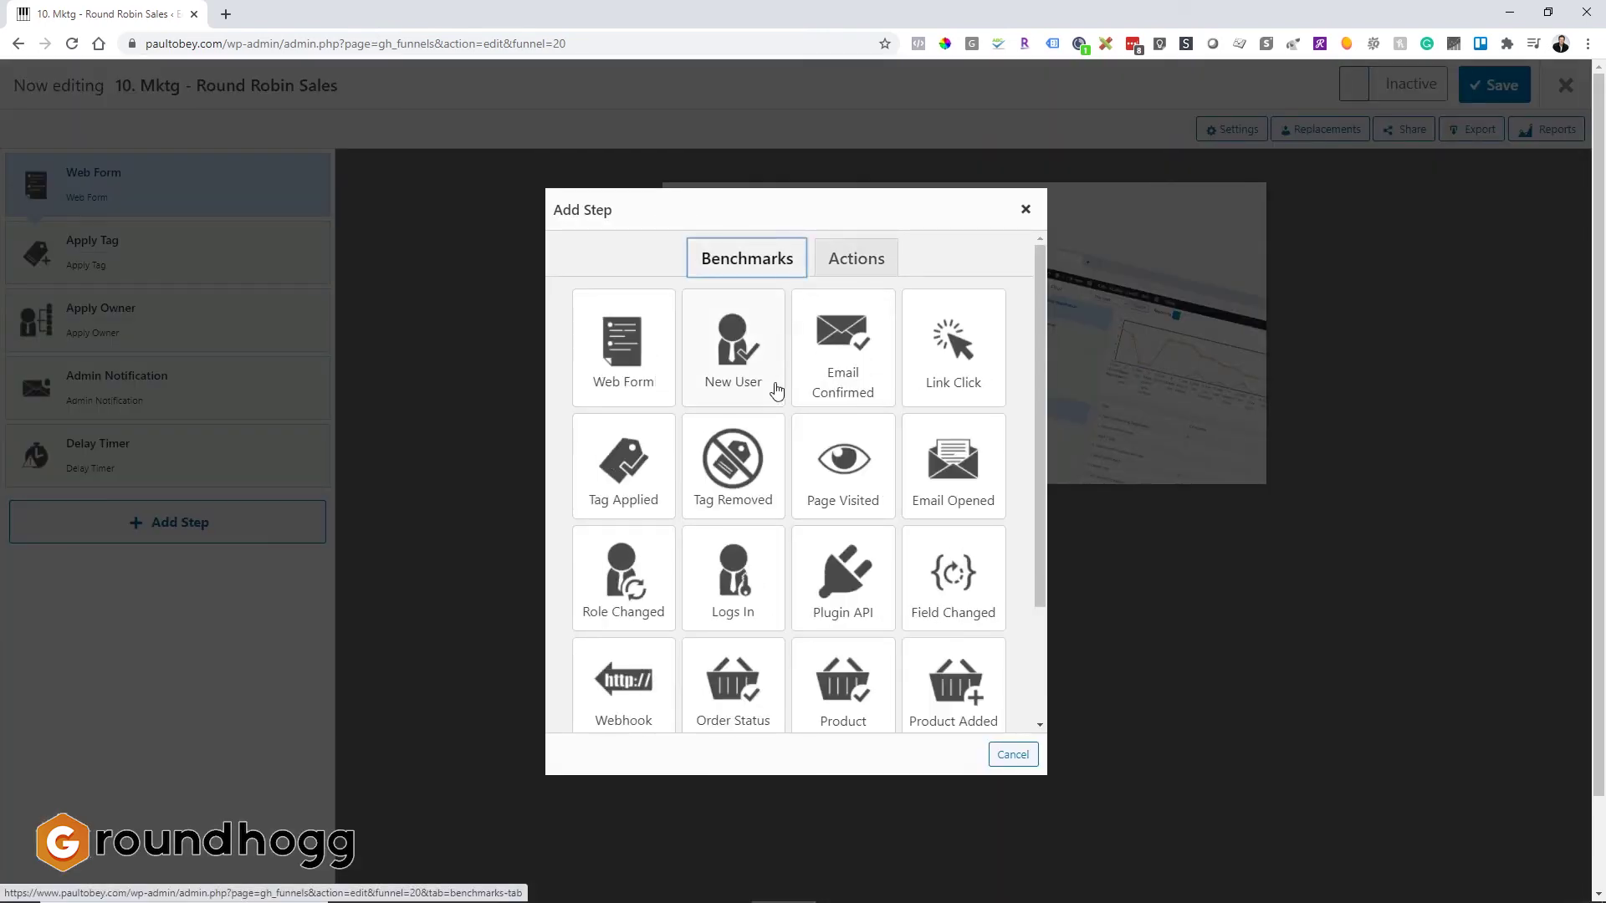
pyautogui.click(613, 487)
pyautogui.click(611, 280)
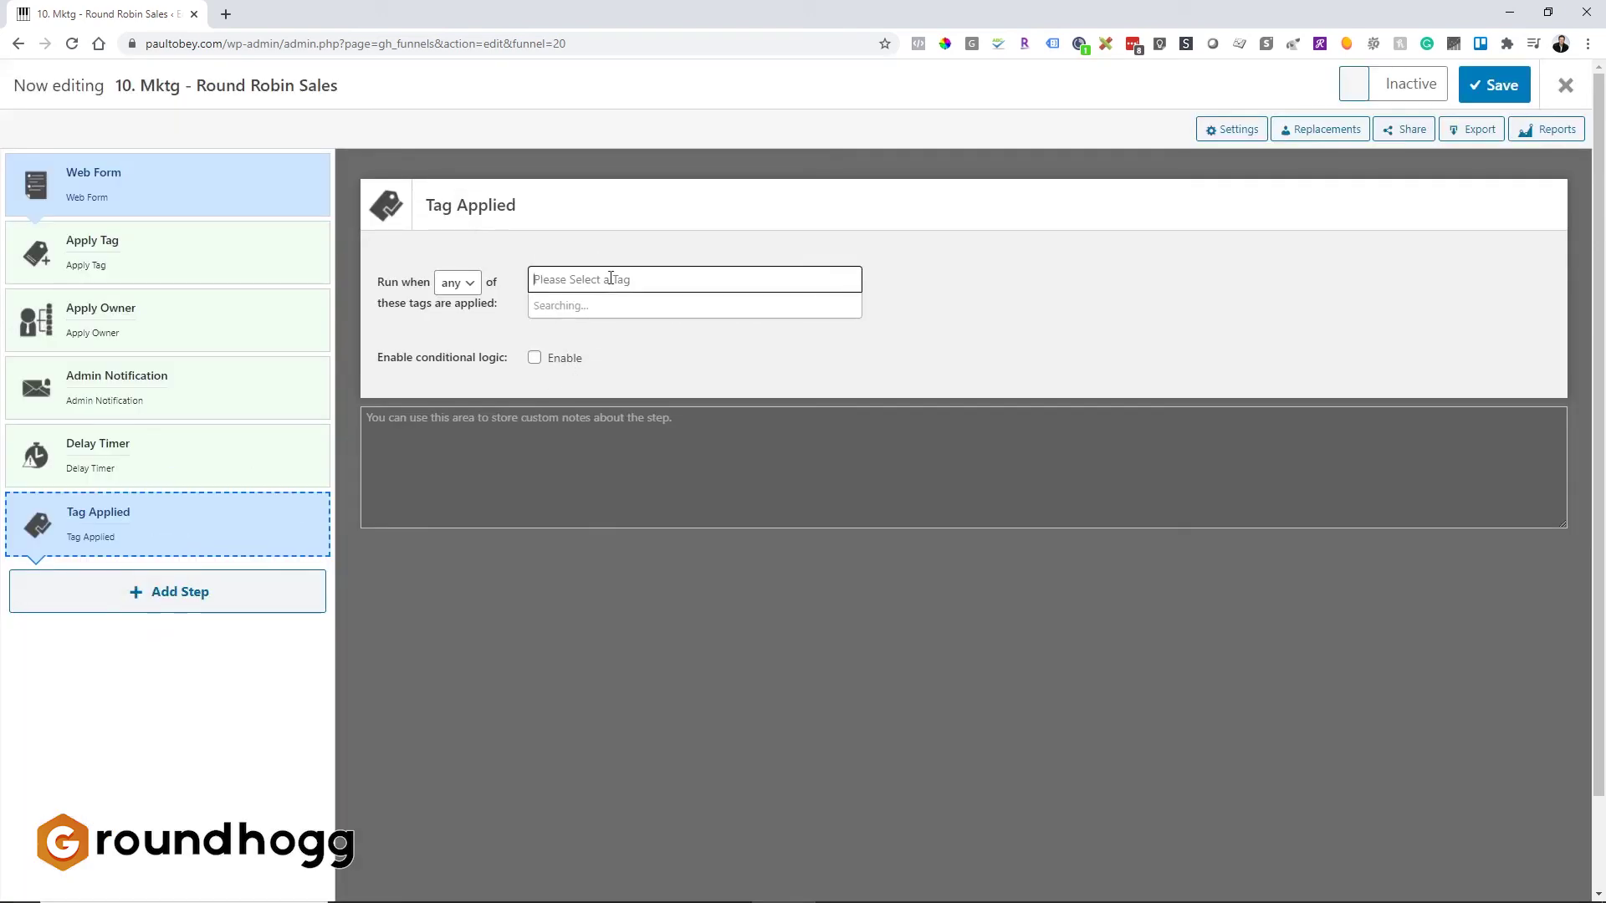
pyautogui.write('yes')
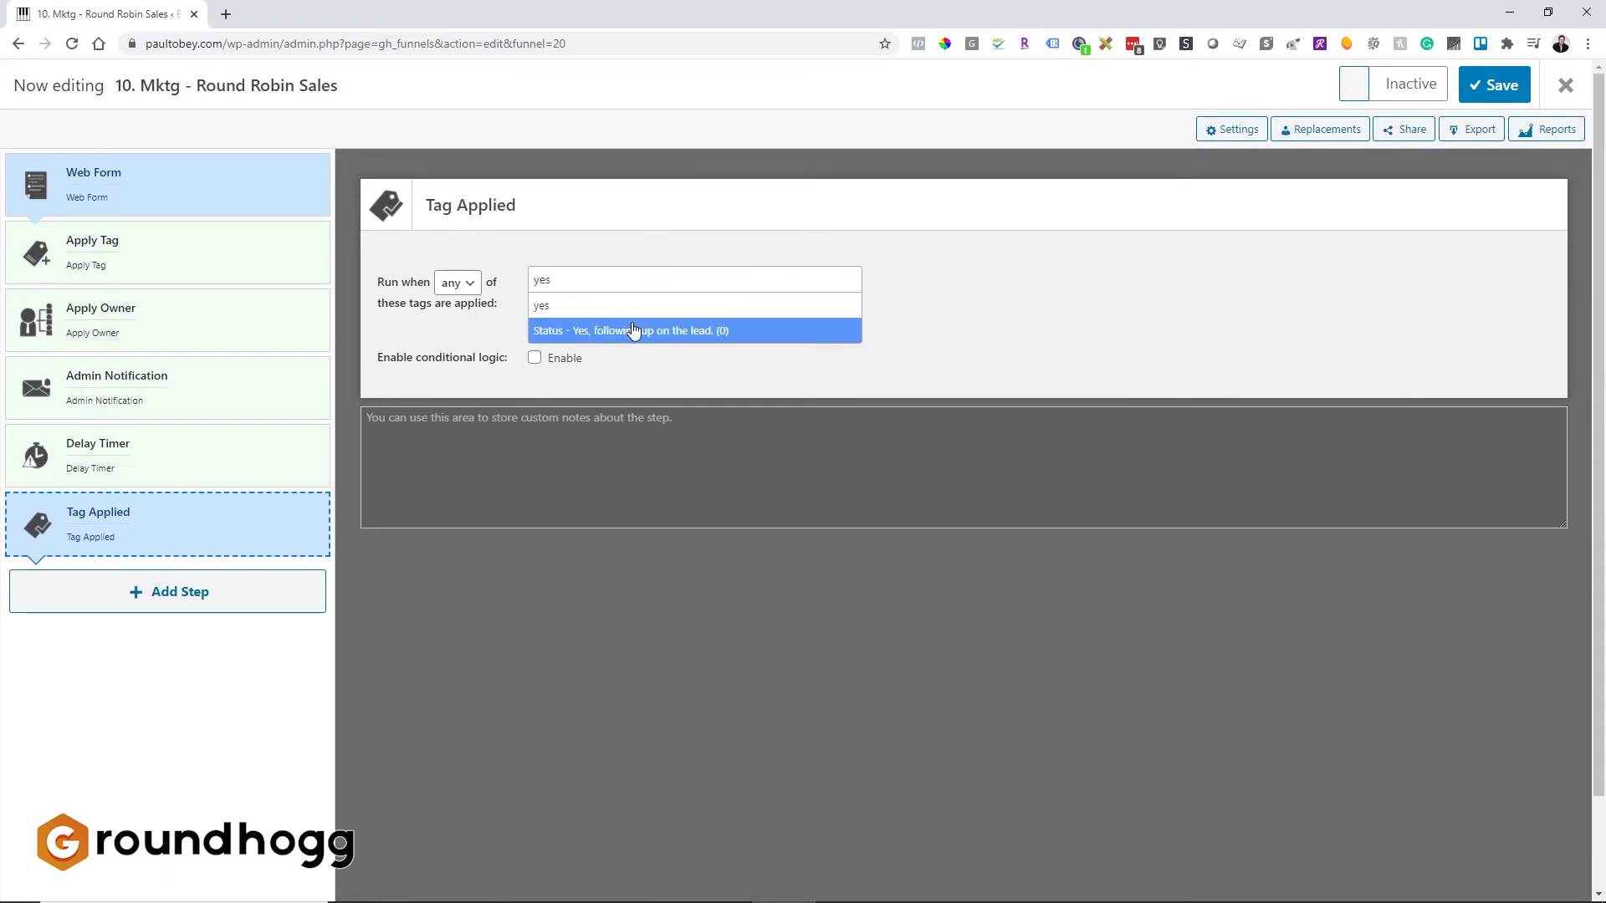
pyautogui.click(628, 329)
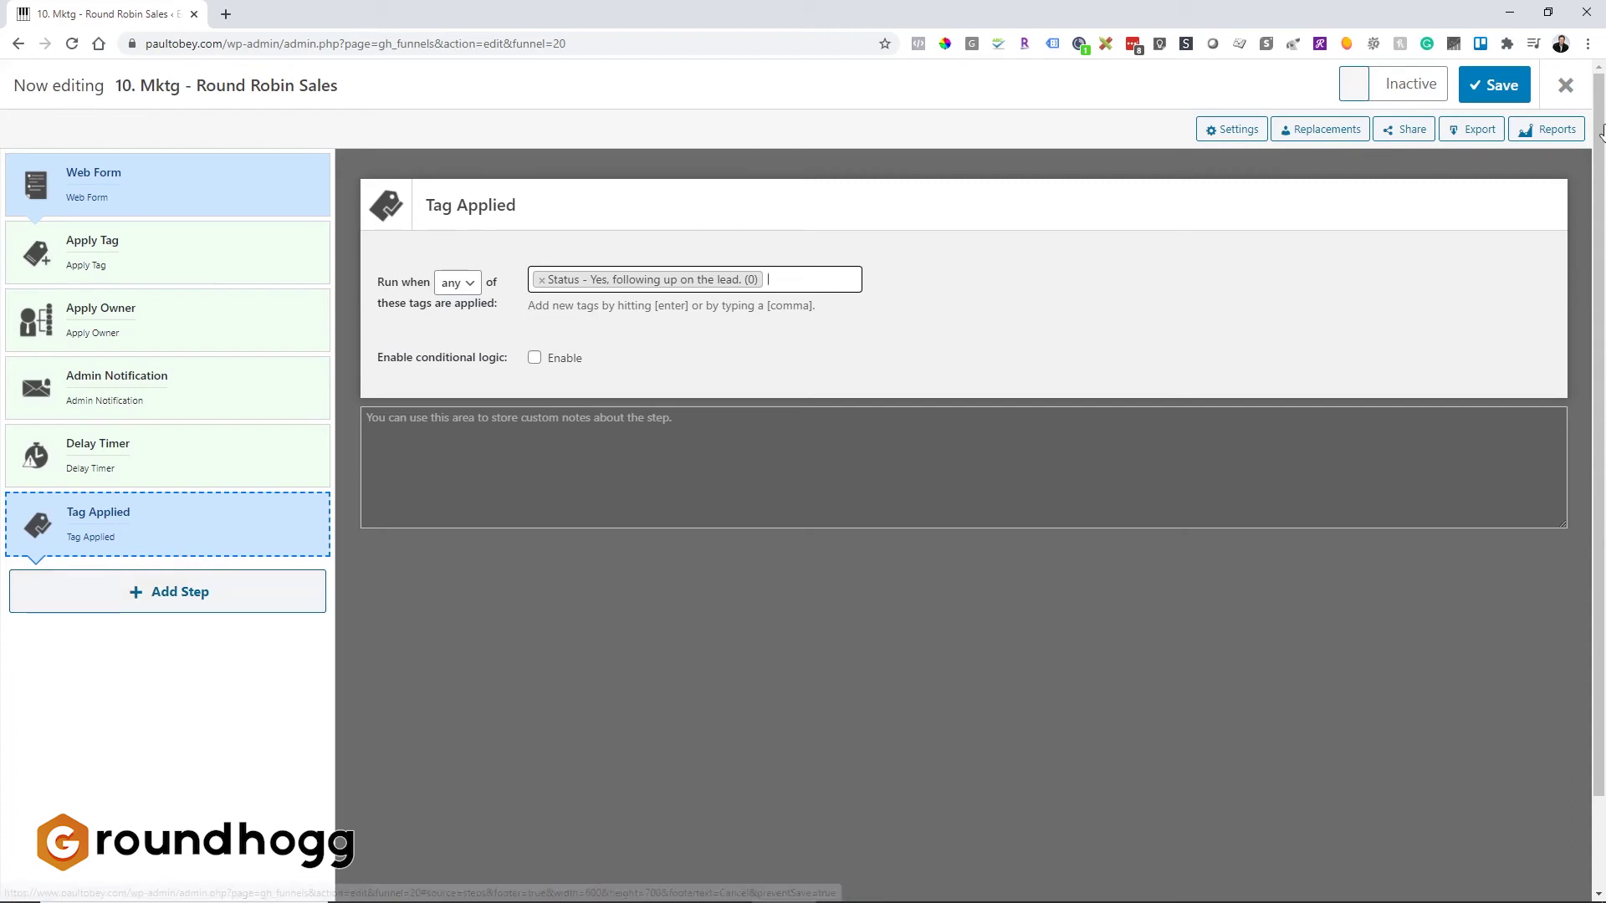
pyautogui.click(1559, 87)
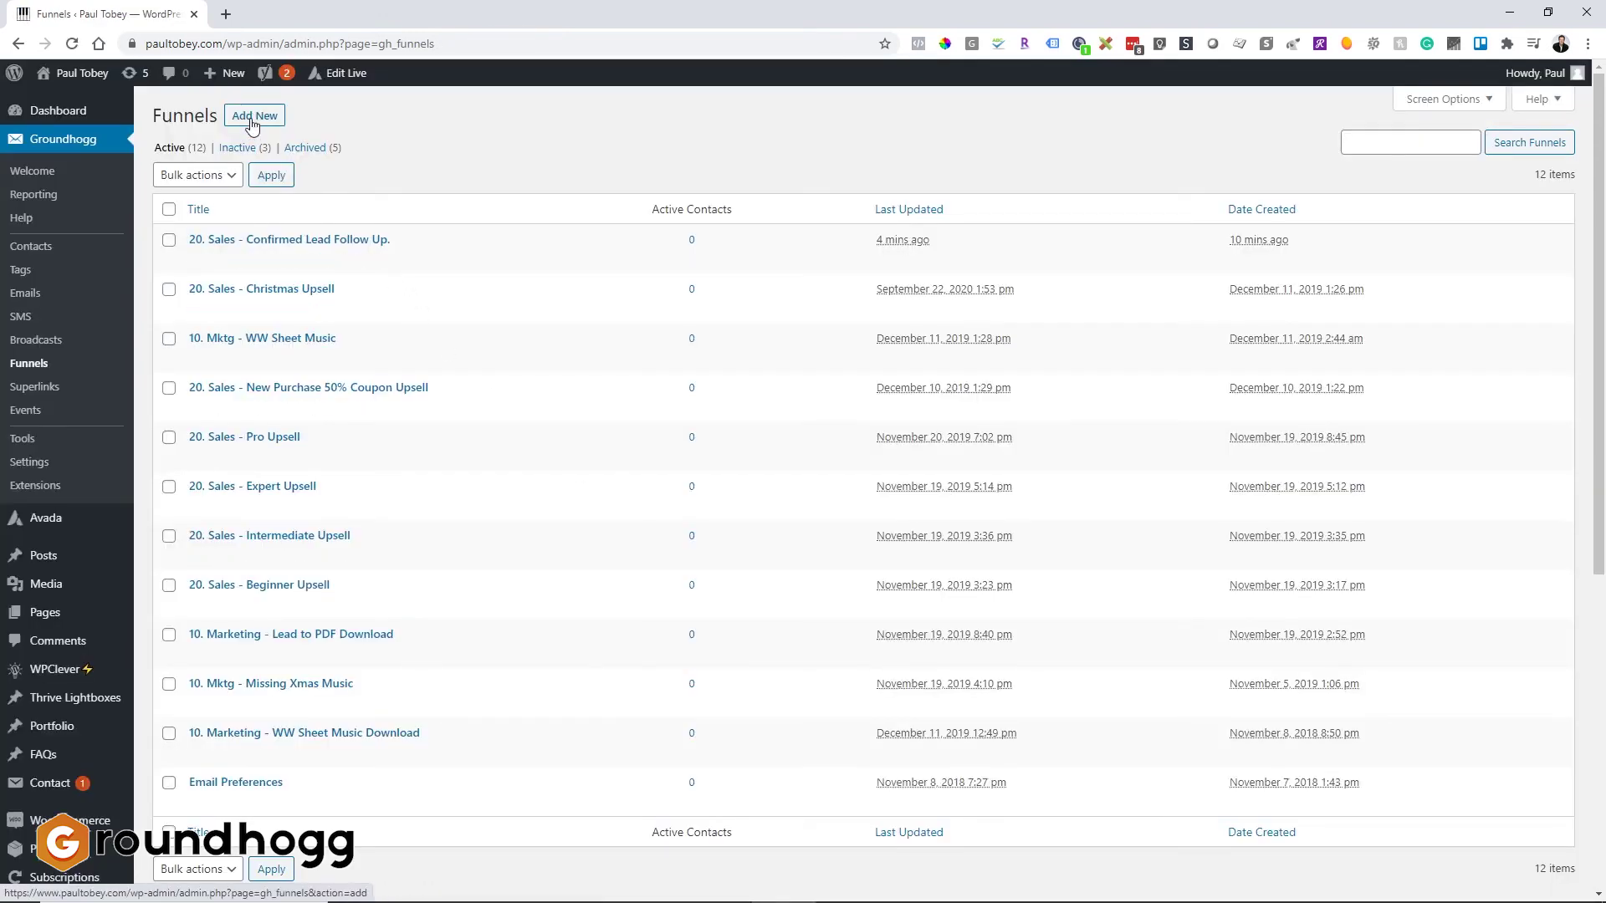
# Step: Start a funnel from scratch and title it '20. Sales - Assign New Owner'
pyautogui.click(254, 115)
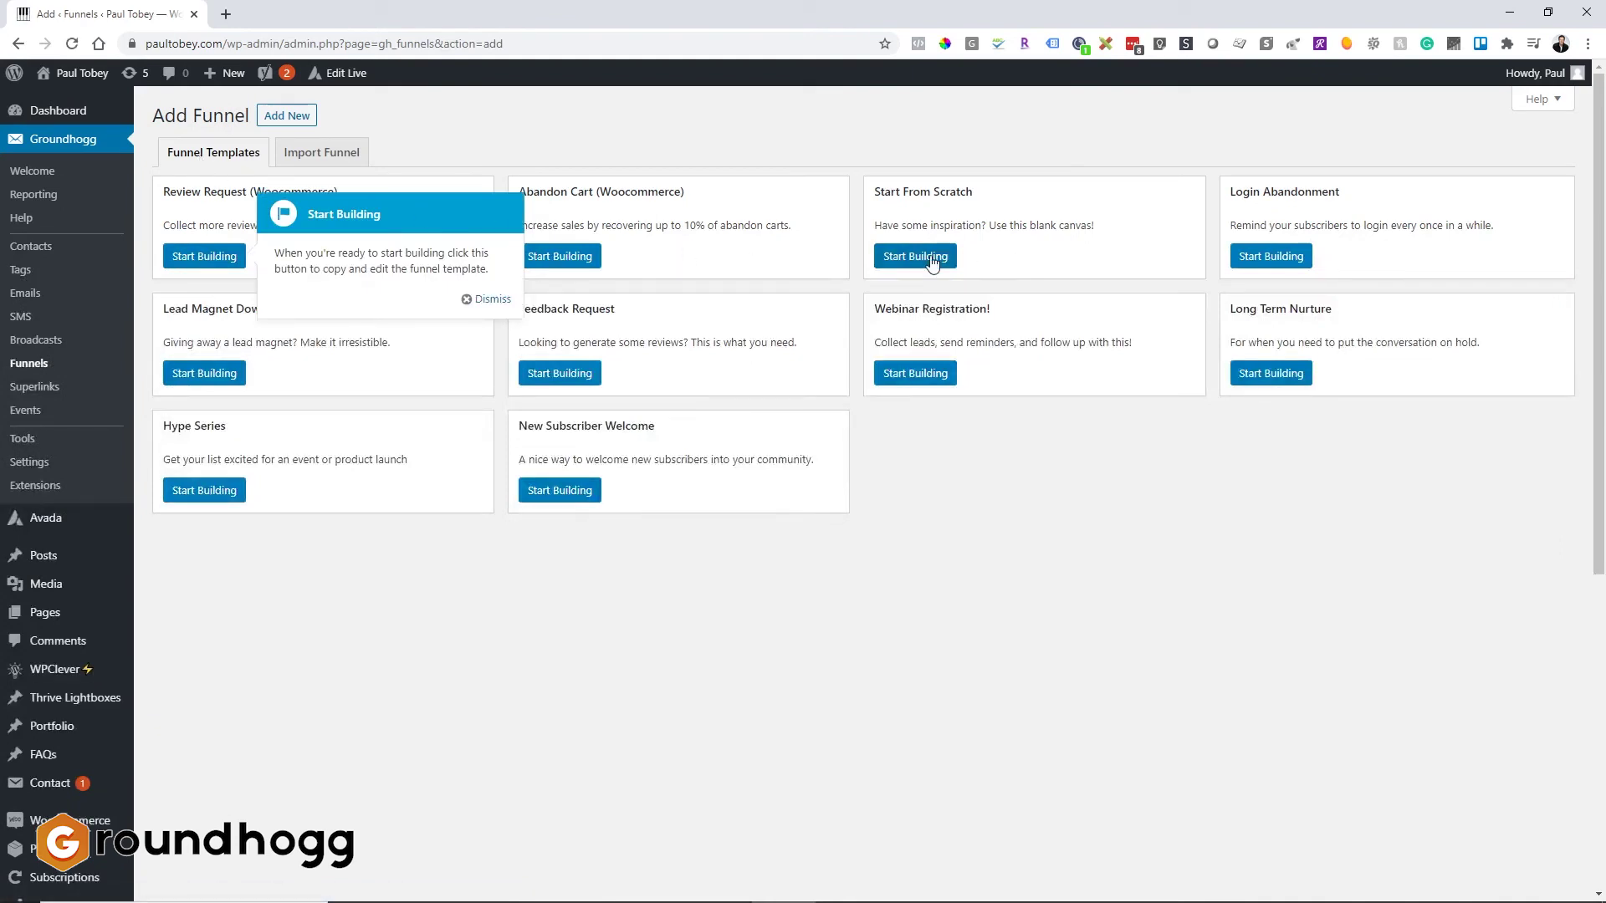
pyautogui.click(931, 260)
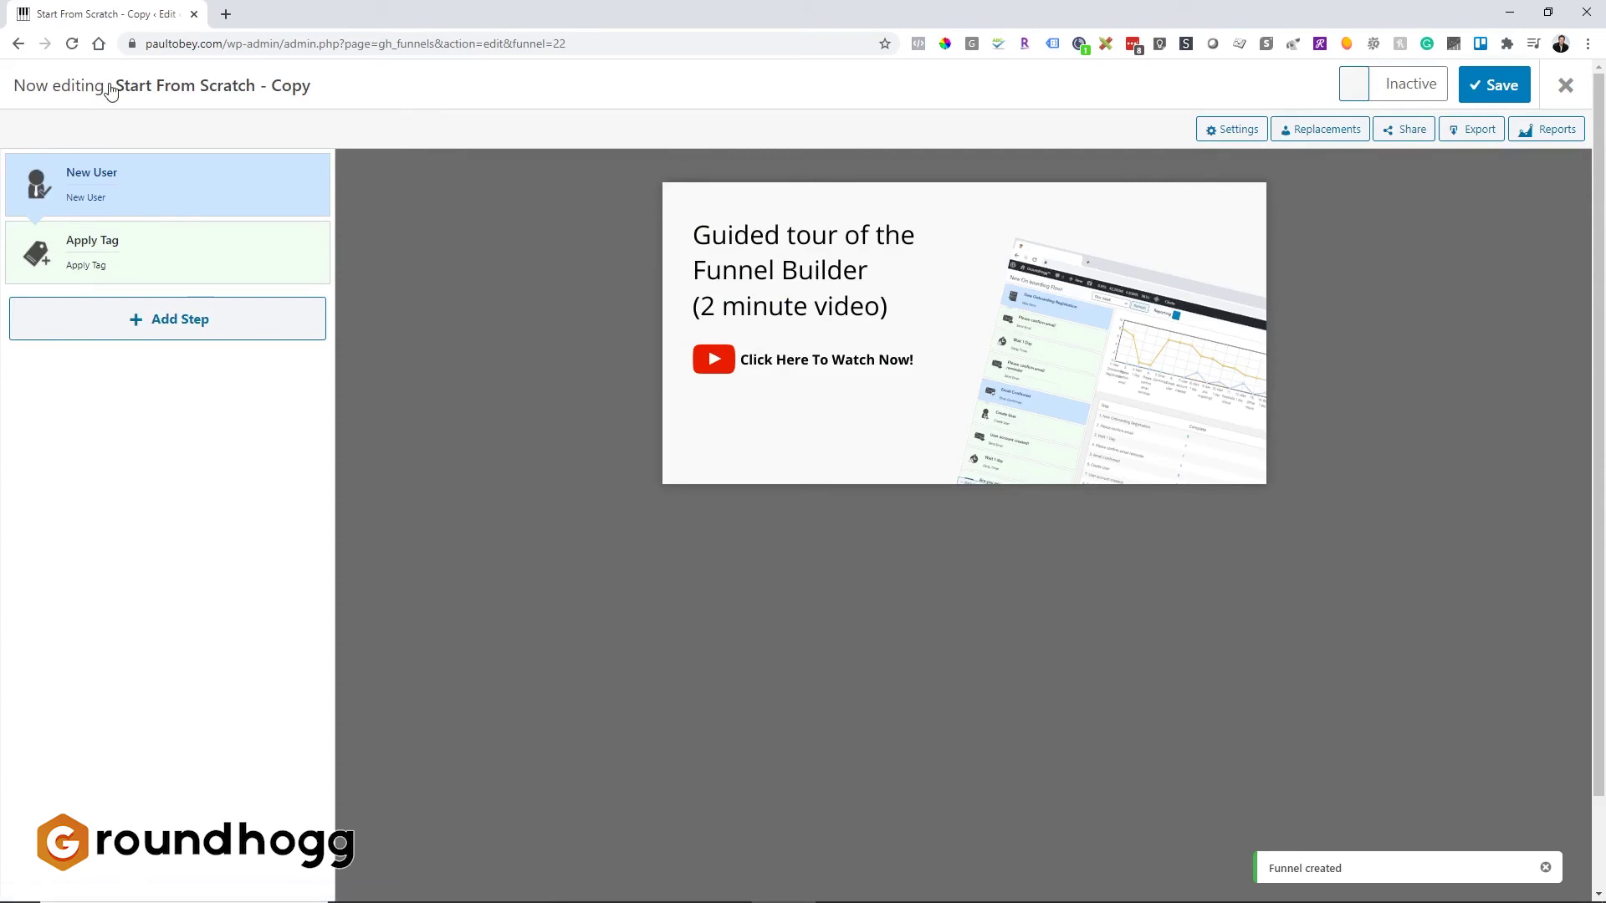
pyautogui.click(111, 87)
pyautogui.hotkey('ctrl', 'a')
pyautogui.press('BackSpace')
pyautogui.write('20. Se')
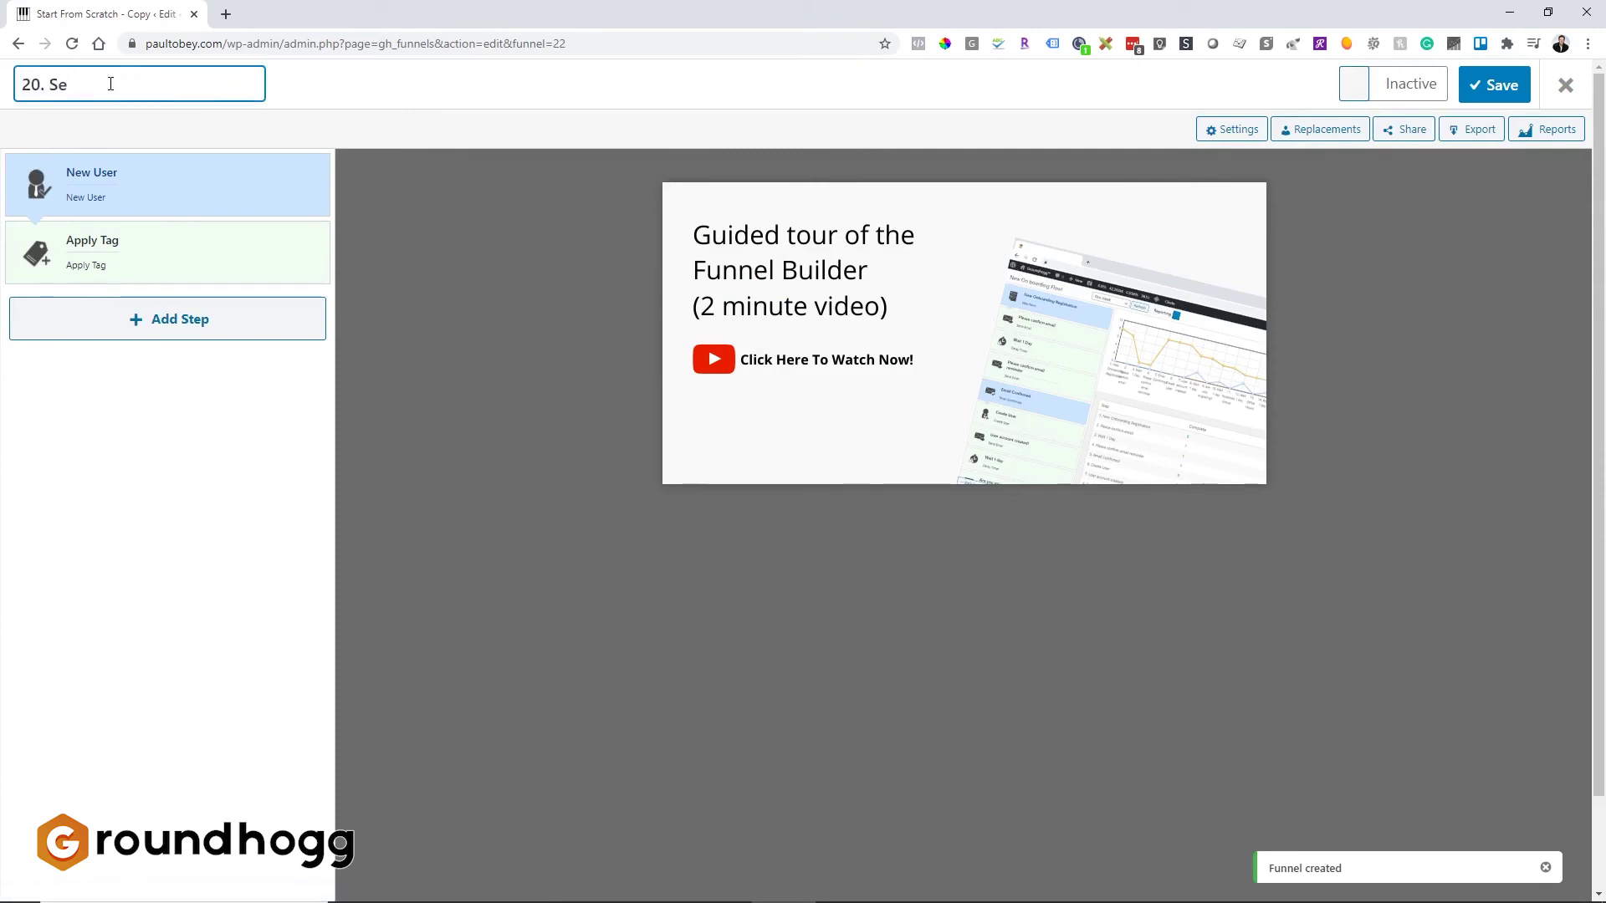
pyautogui.write('les - Assign new')
pyautogui.press('BackSpace')
pyautogui.press('BackSpace')
pyautogui.press('BackSpace')
pyautogui.press('BackSpace')
pyautogui.write('New Ow')
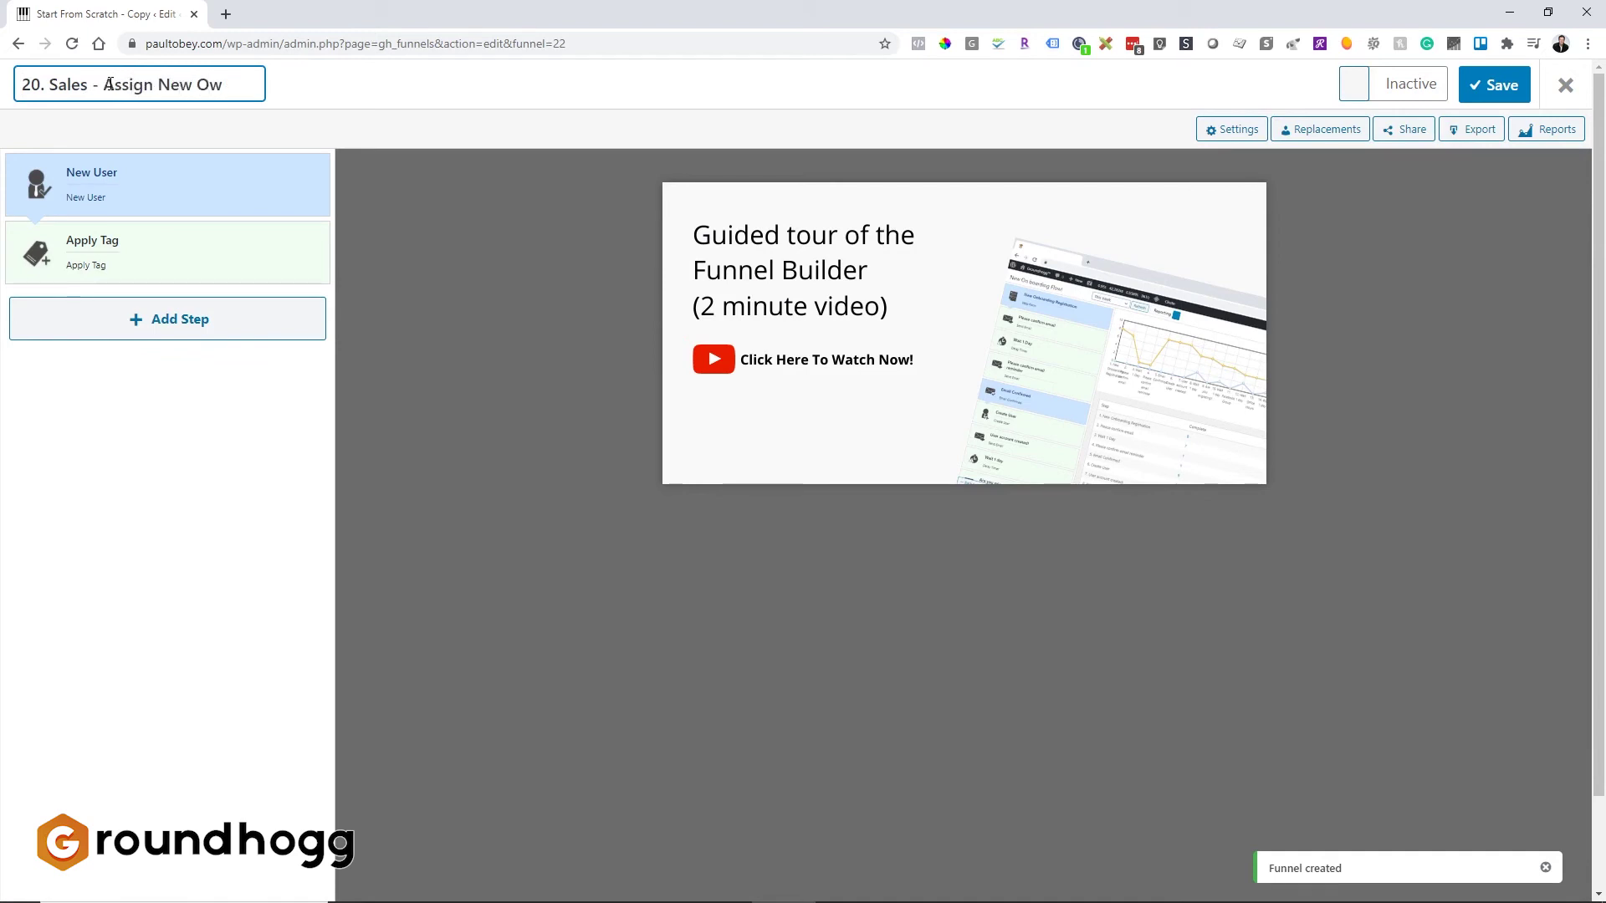
pyautogui.write('er')
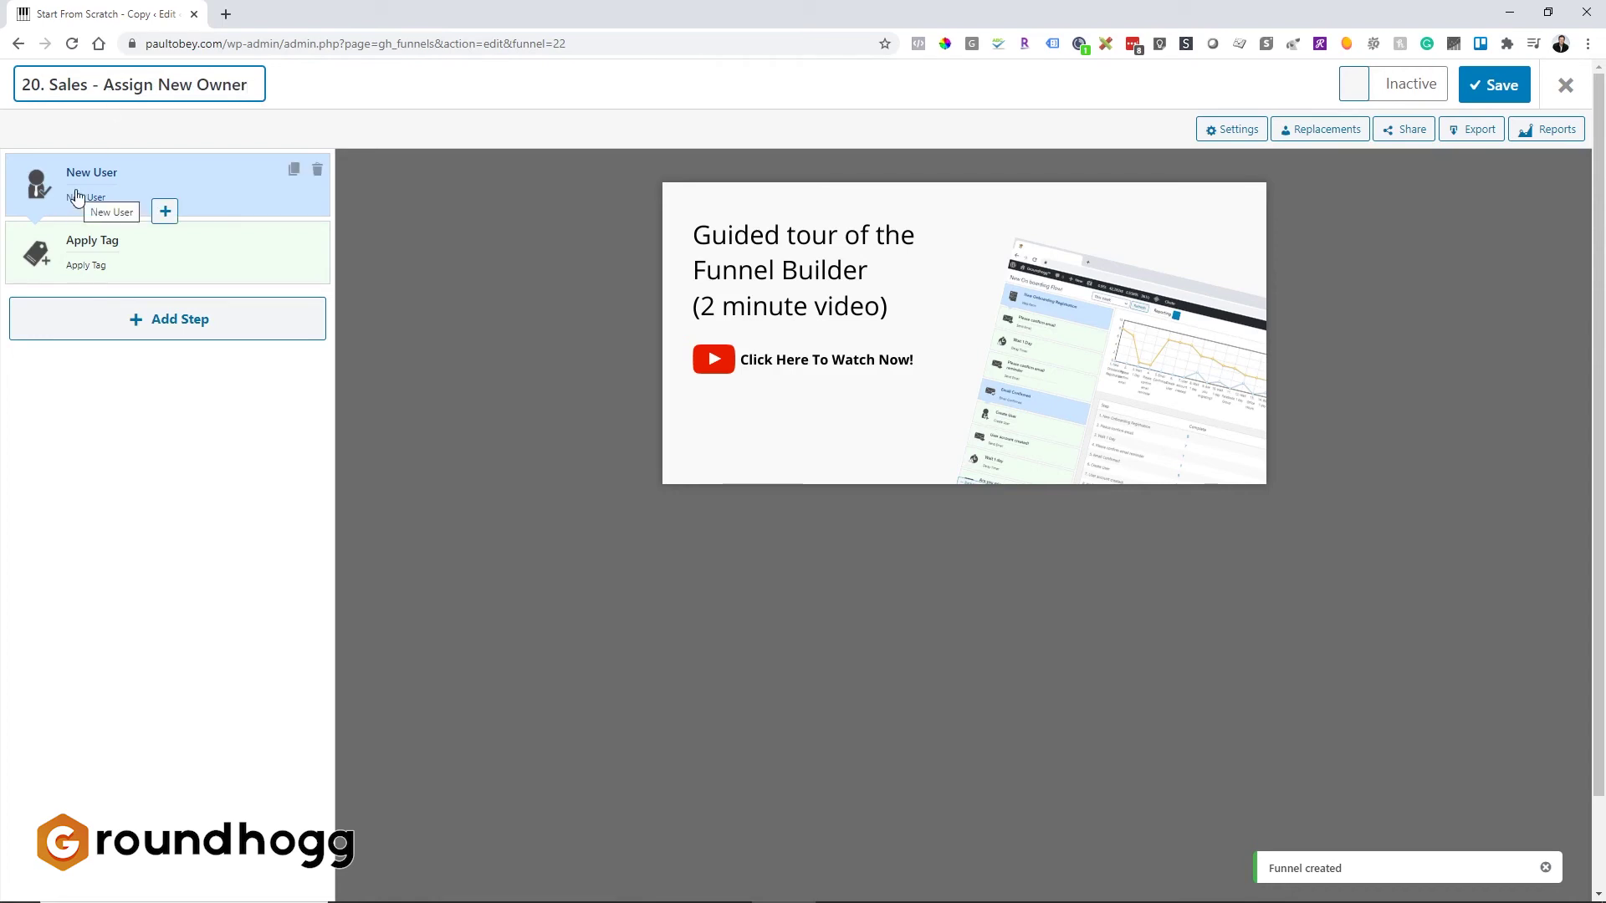
pyautogui.click(77, 195)
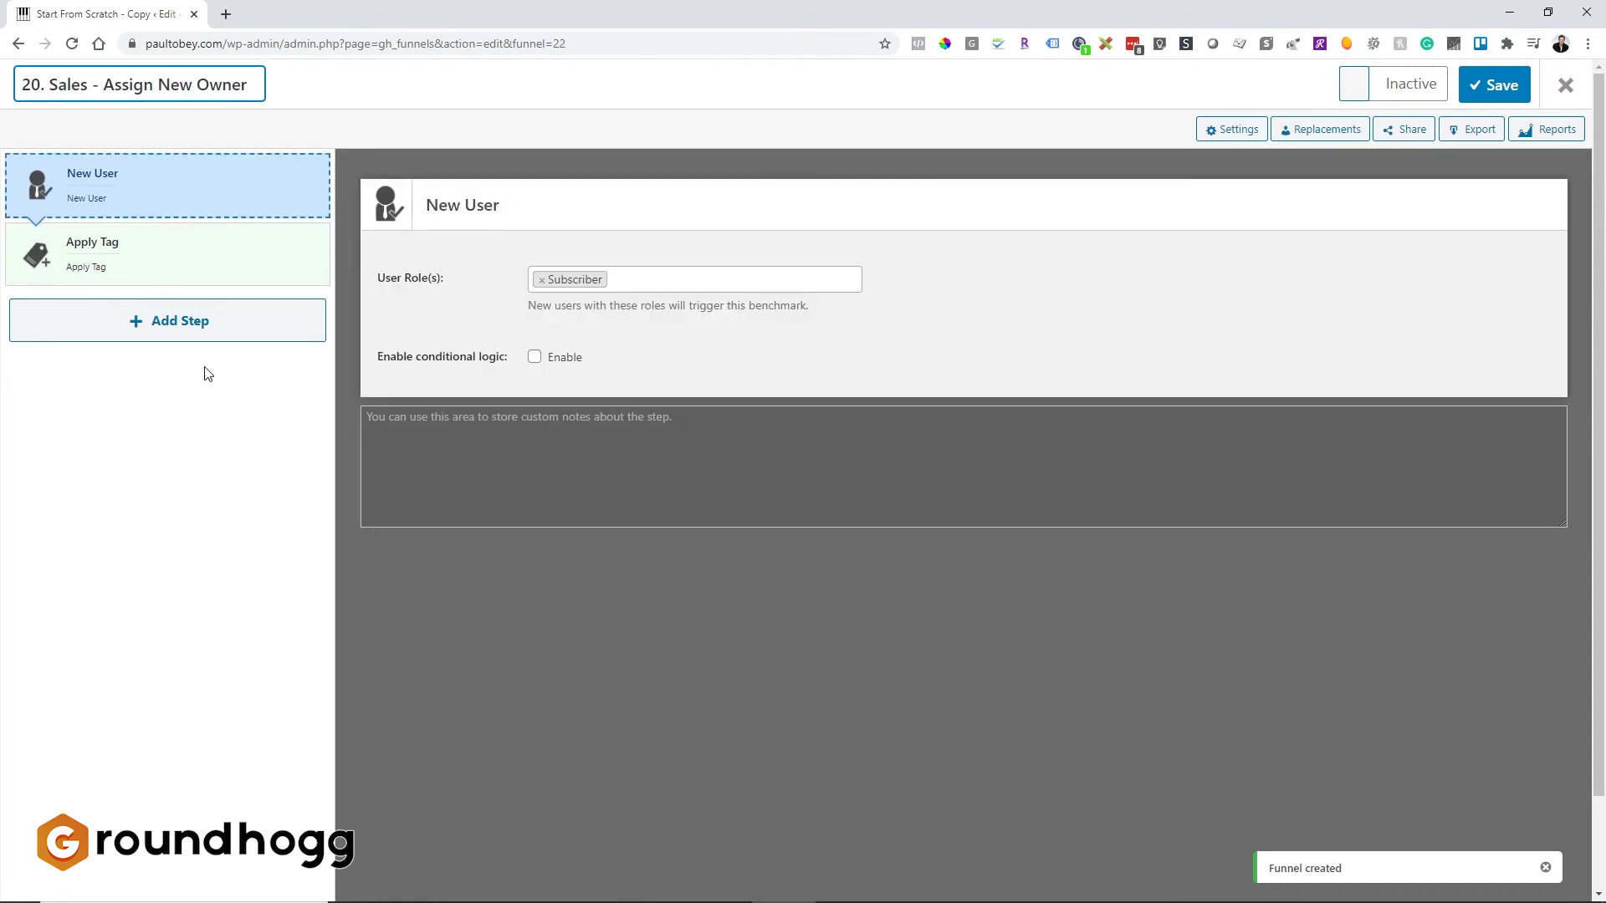
# Step: Add a Tag Applied trigger above New User for tag 'Status - No, assign to another salesperson.'
pyautogui.click(205, 324)
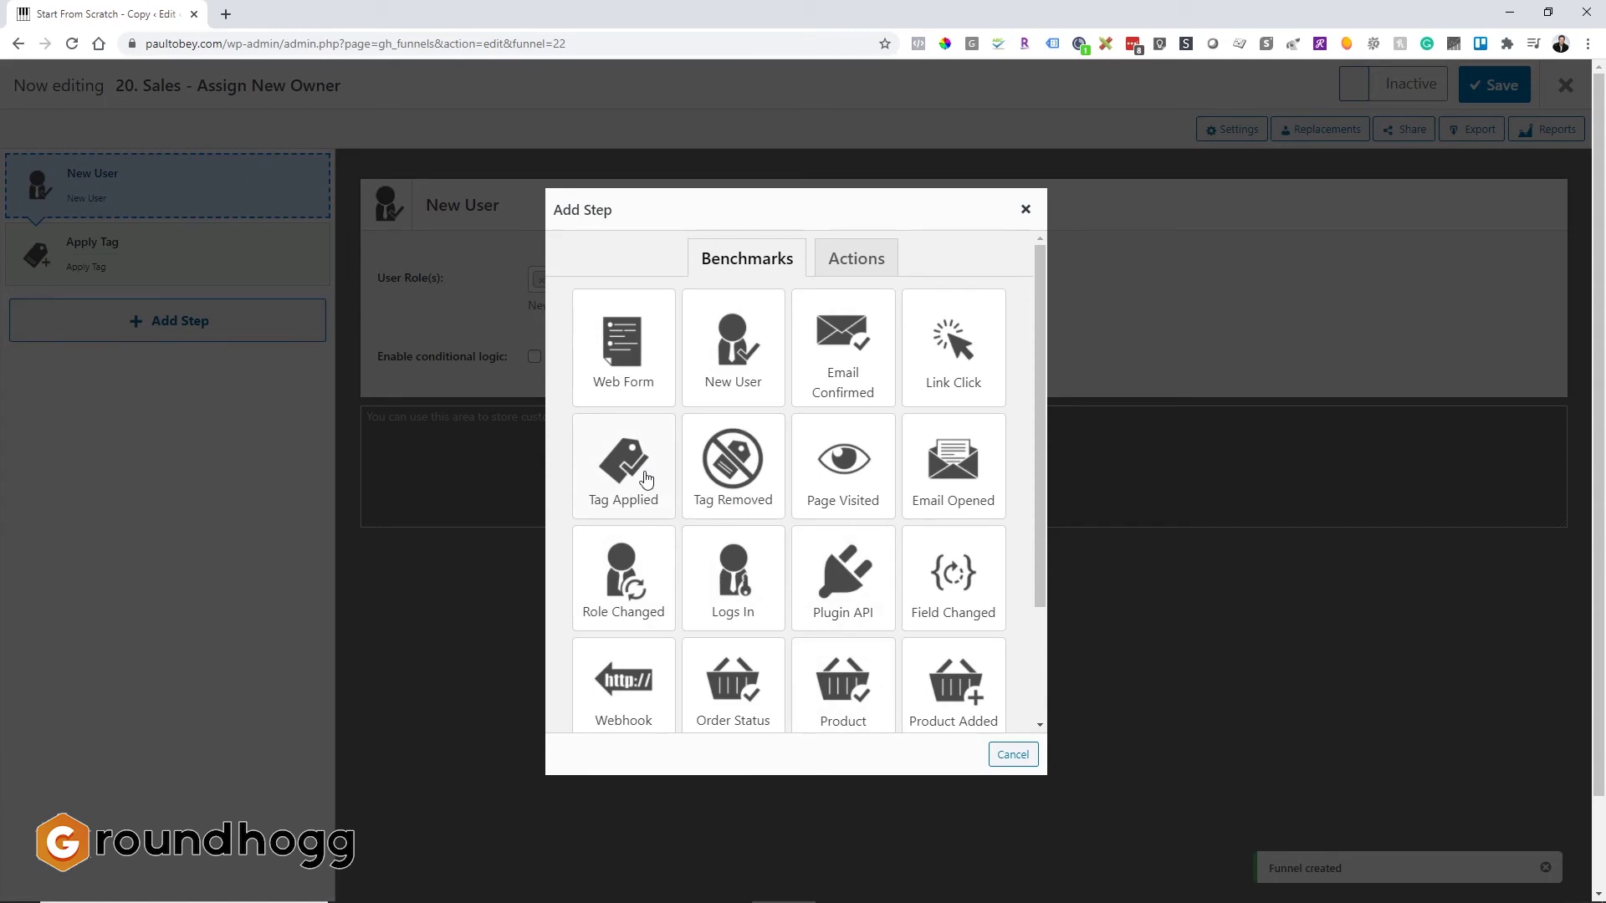
pyautogui.click(646, 478)
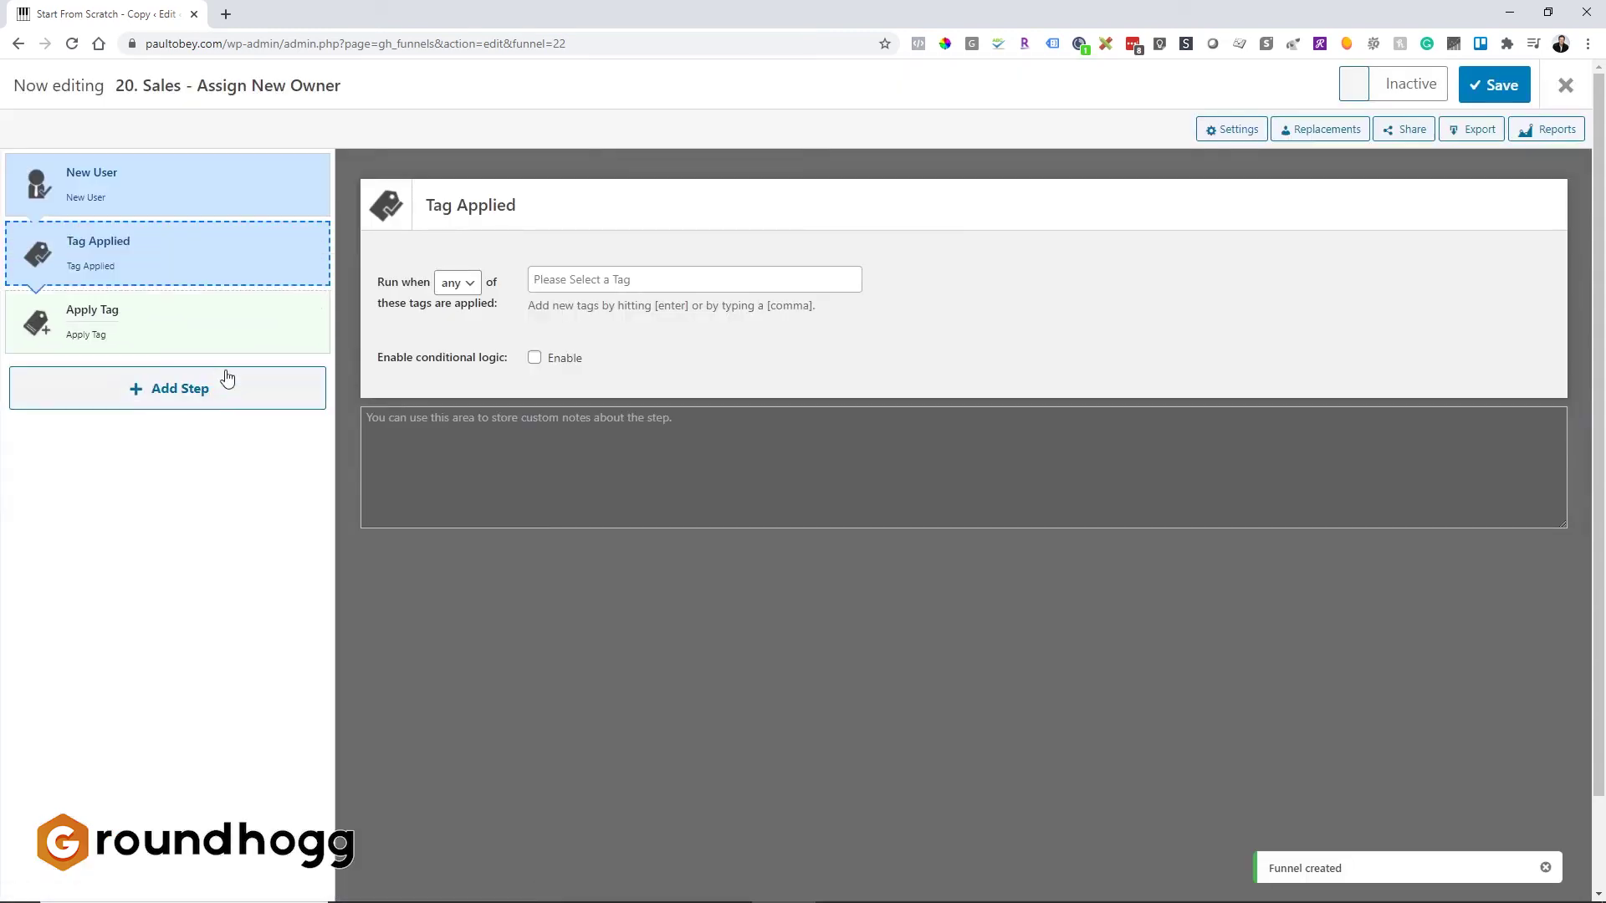
pyautogui.moveTo(197, 253); pyautogui.dragTo(190, 201)
pyautogui.click(601, 282)
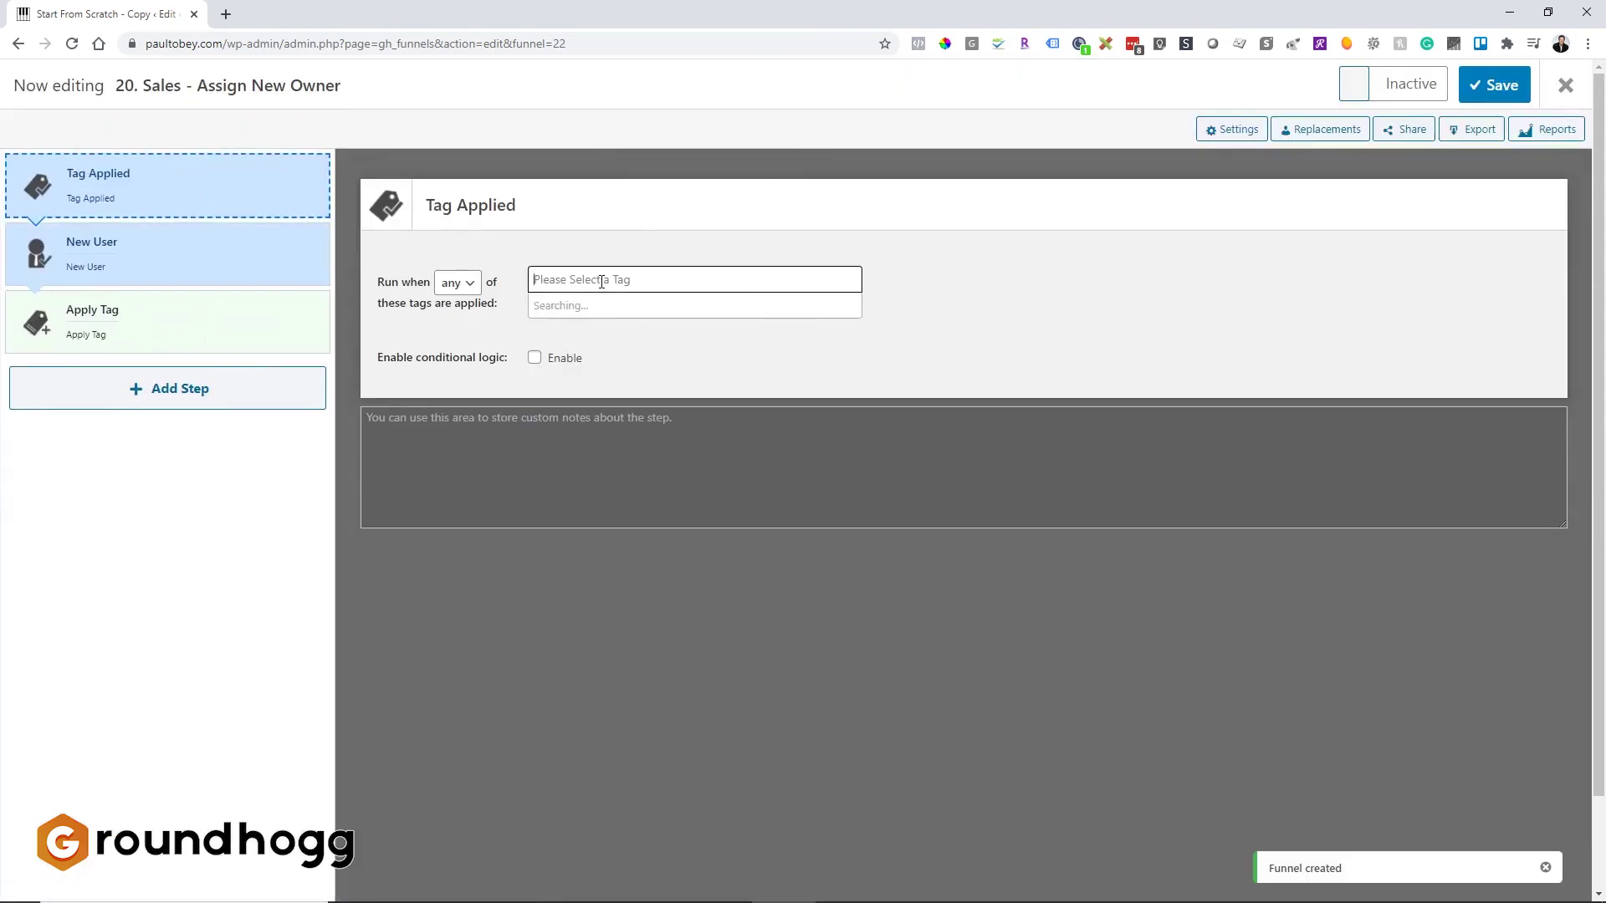
pyautogui.write('no')
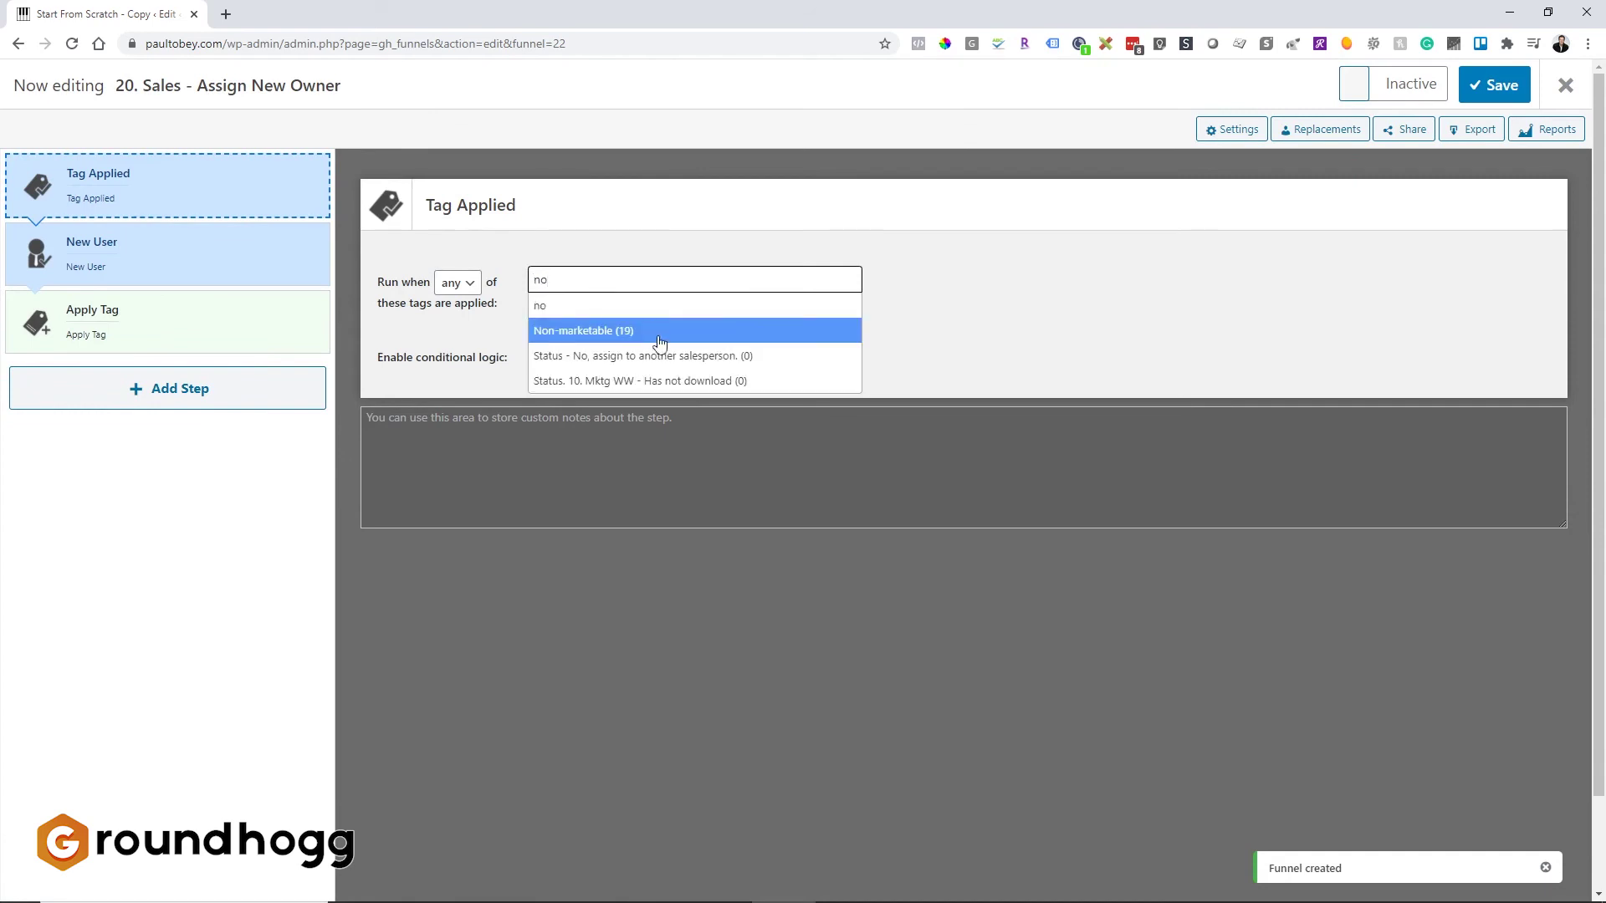
pyautogui.click(663, 356)
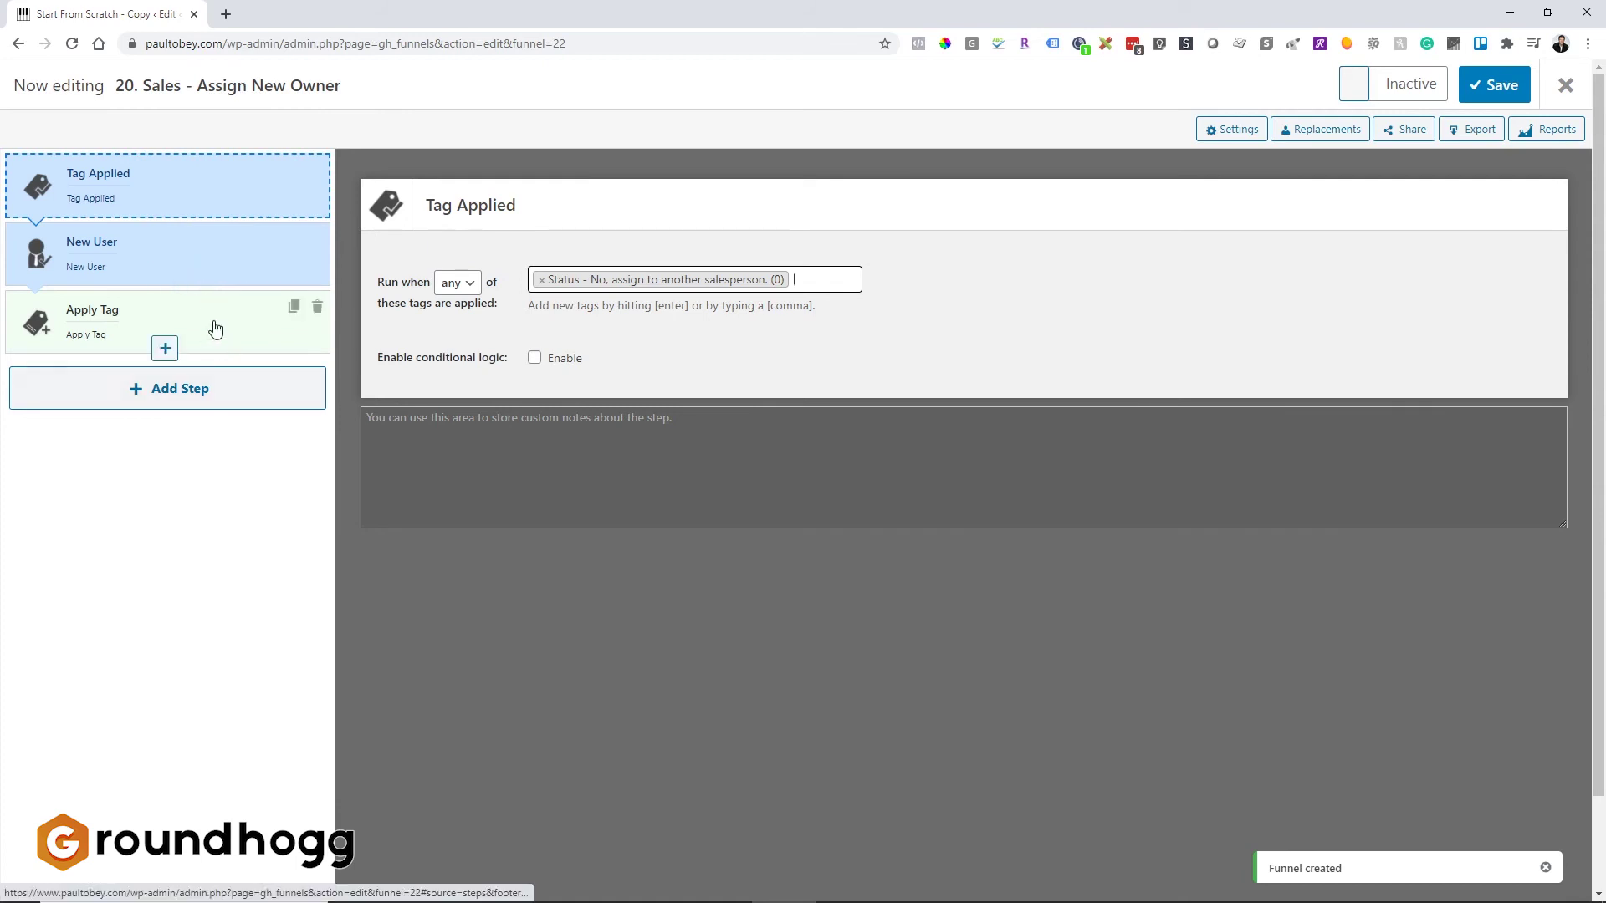
# Step: Add an Admin Notification action step after the Tag Applied trigger
pyautogui.click(208, 398)
pyautogui.scroll(-1, 854, 507)
pyautogui.scroll(-3, 854, 507)
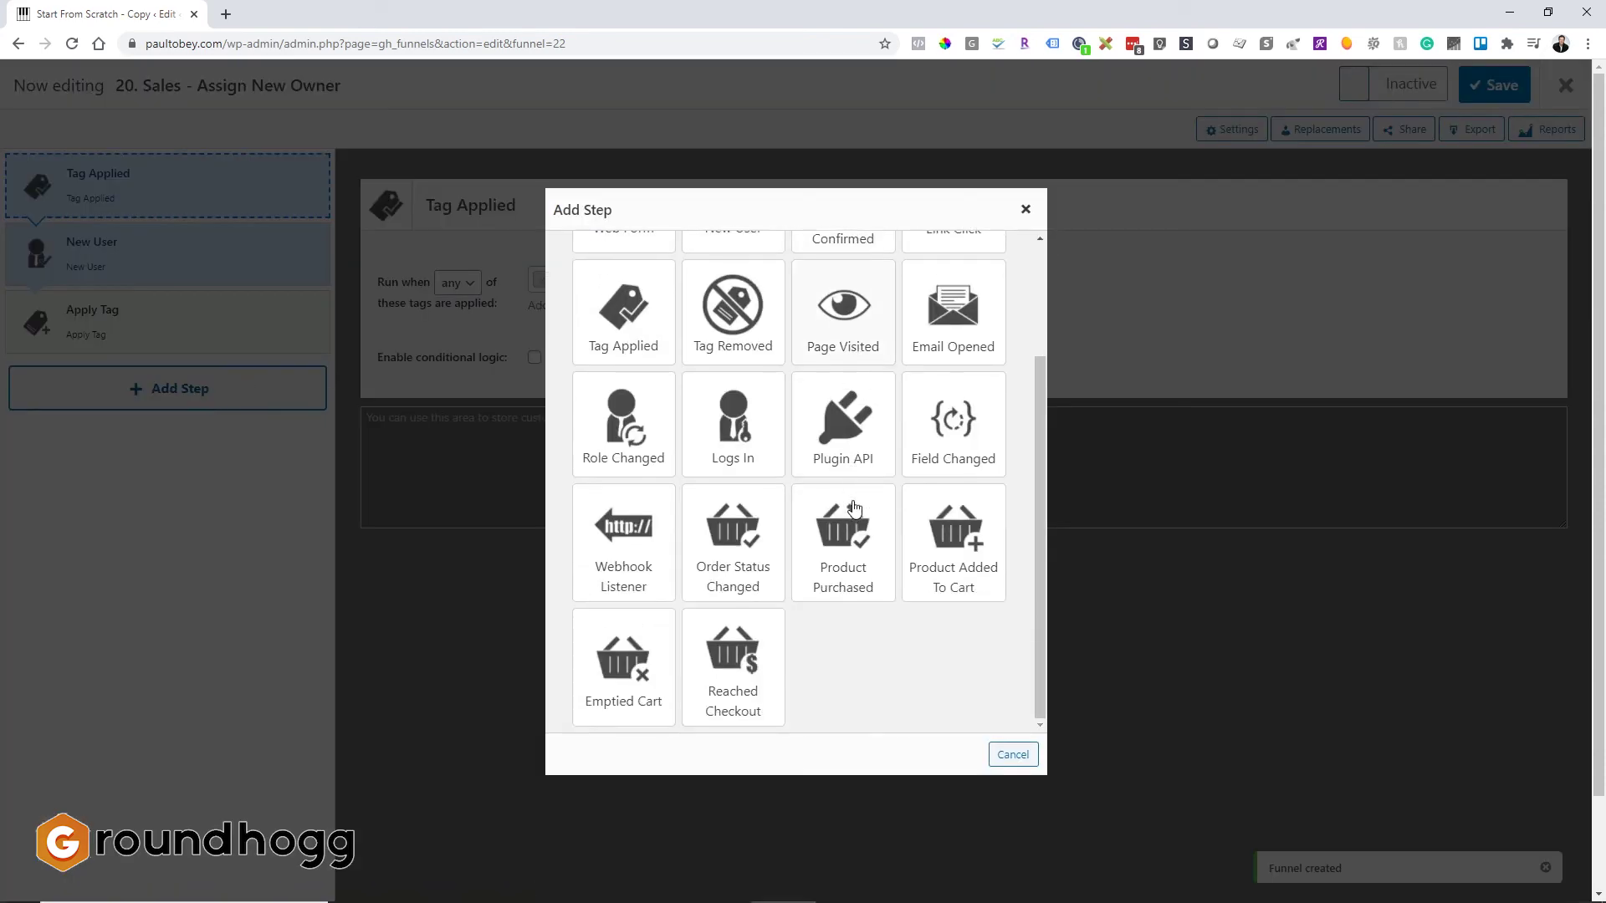
pyautogui.scroll(4, 854, 507)
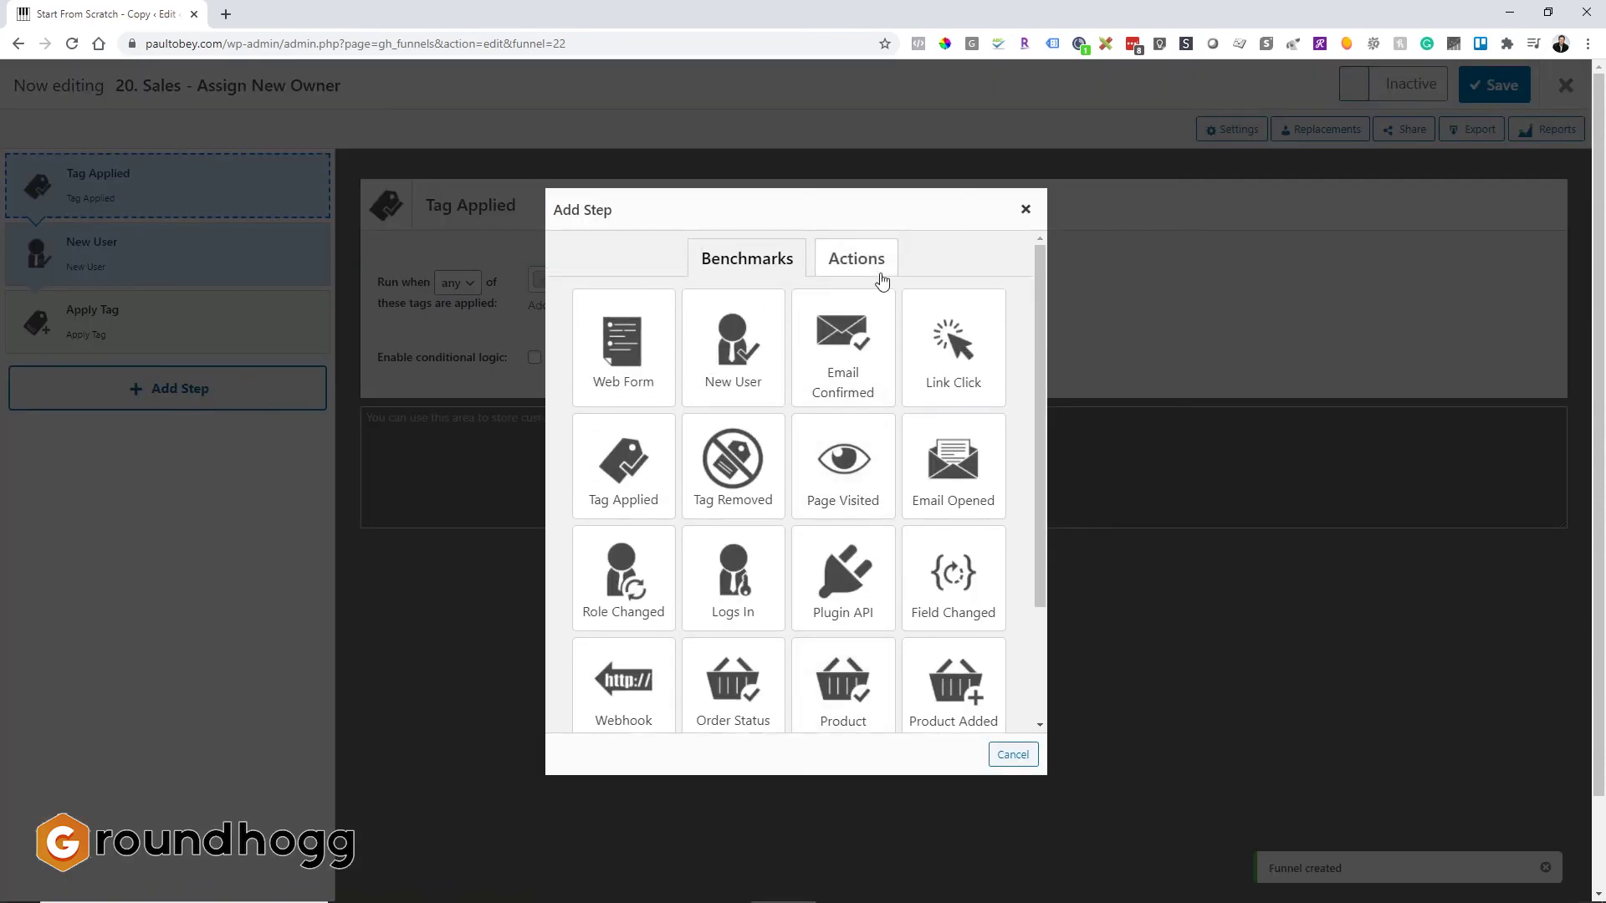
pyautogui.click(881, 280)
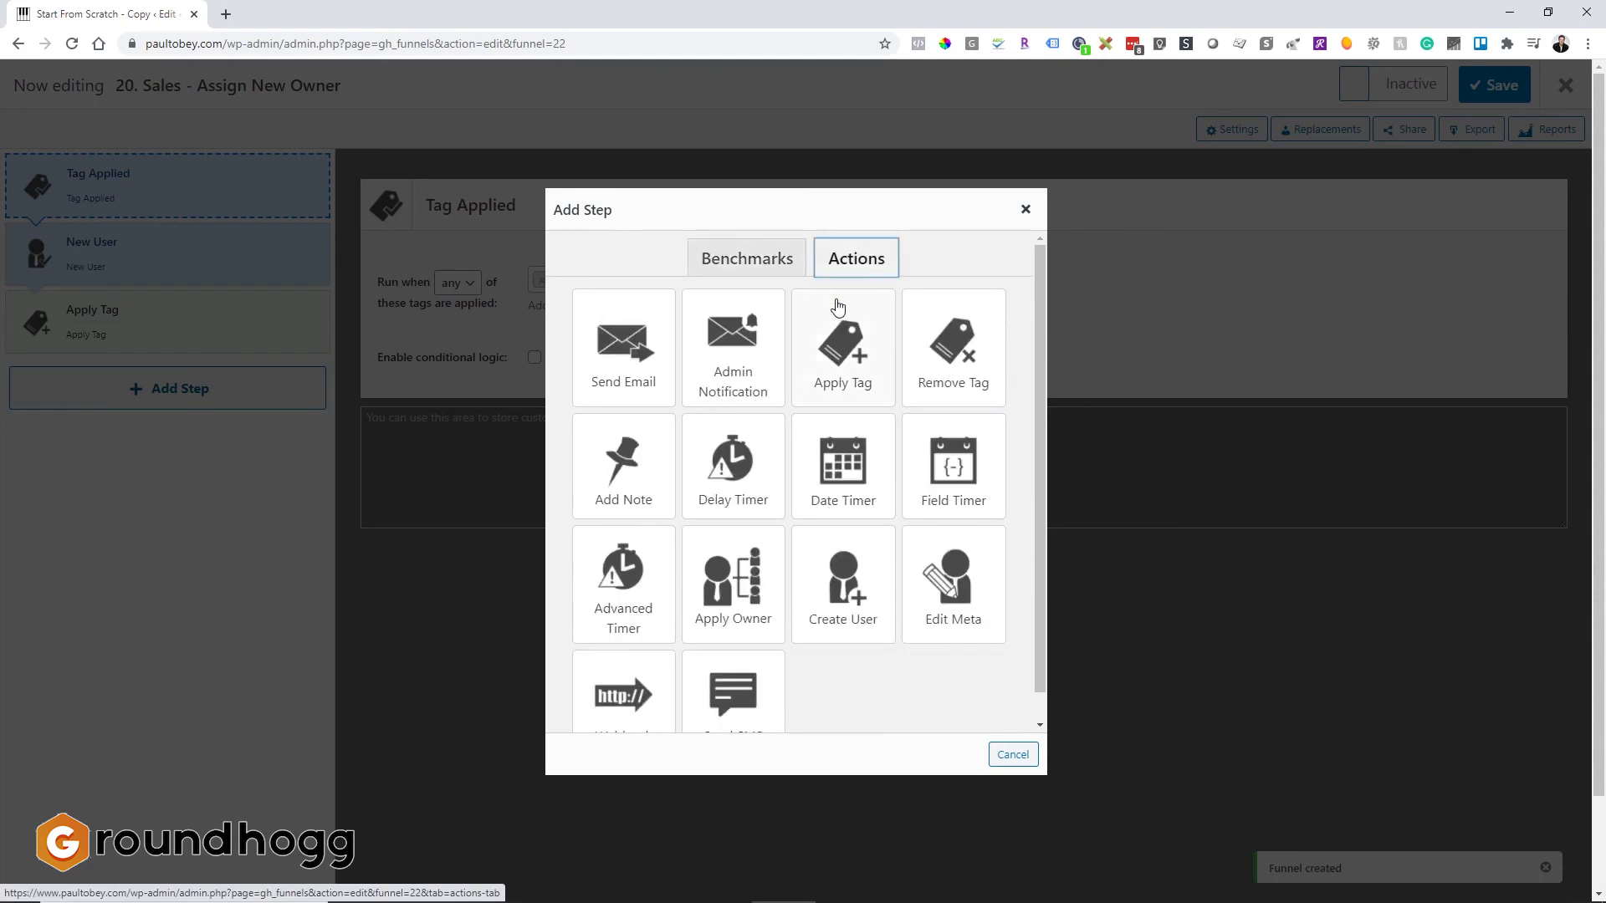
pyautogui.click(743, 344)
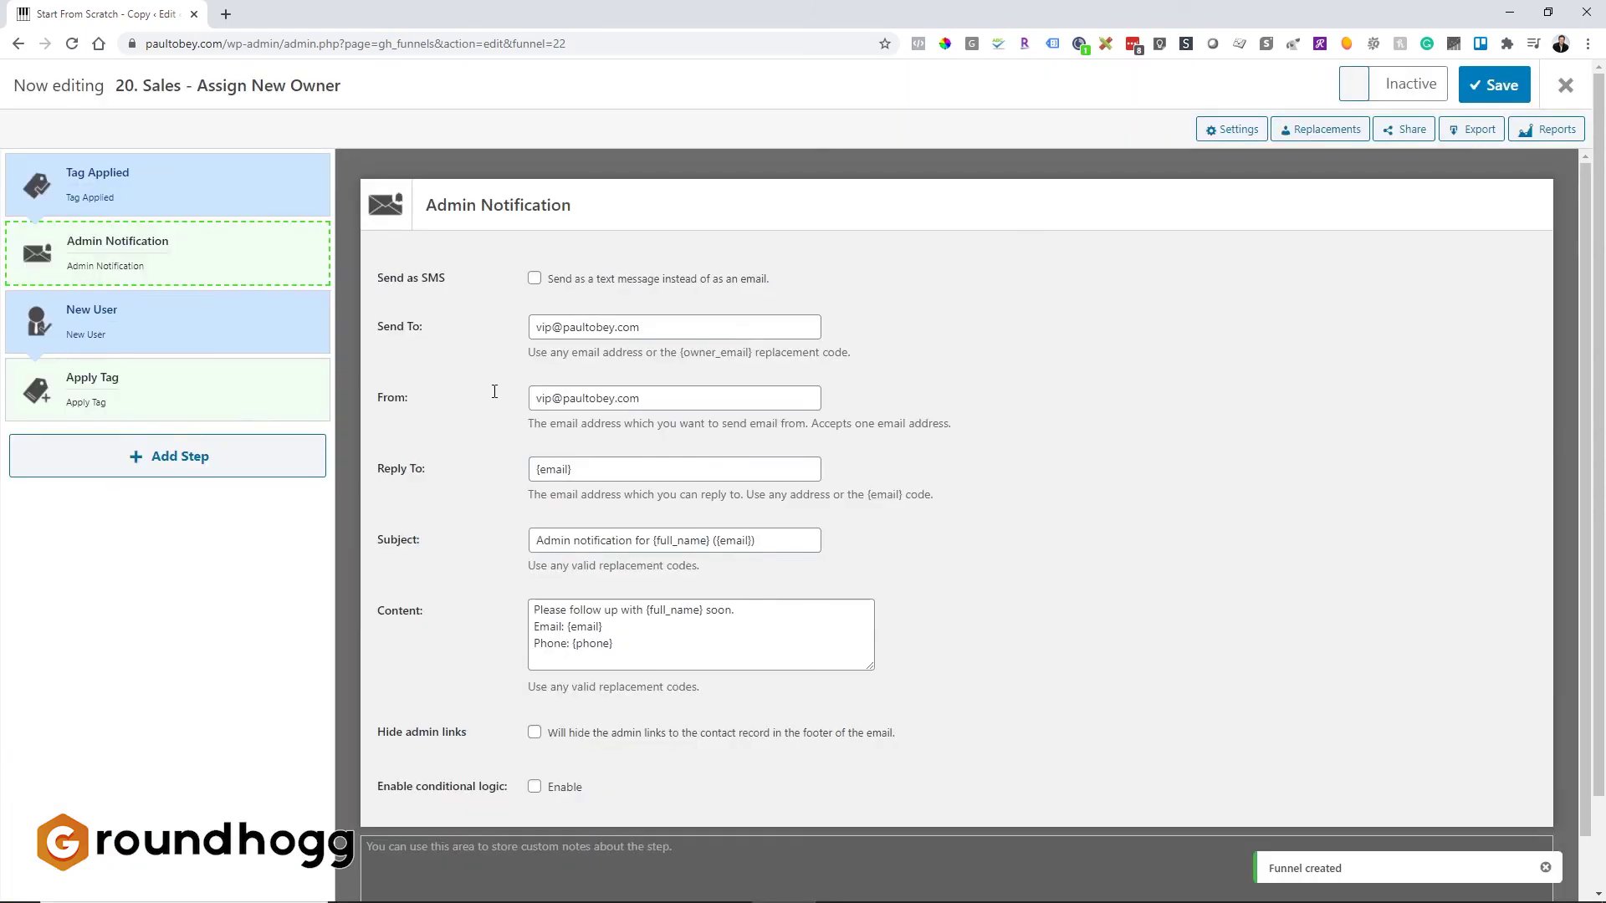
pyautogui.click(208, 268)
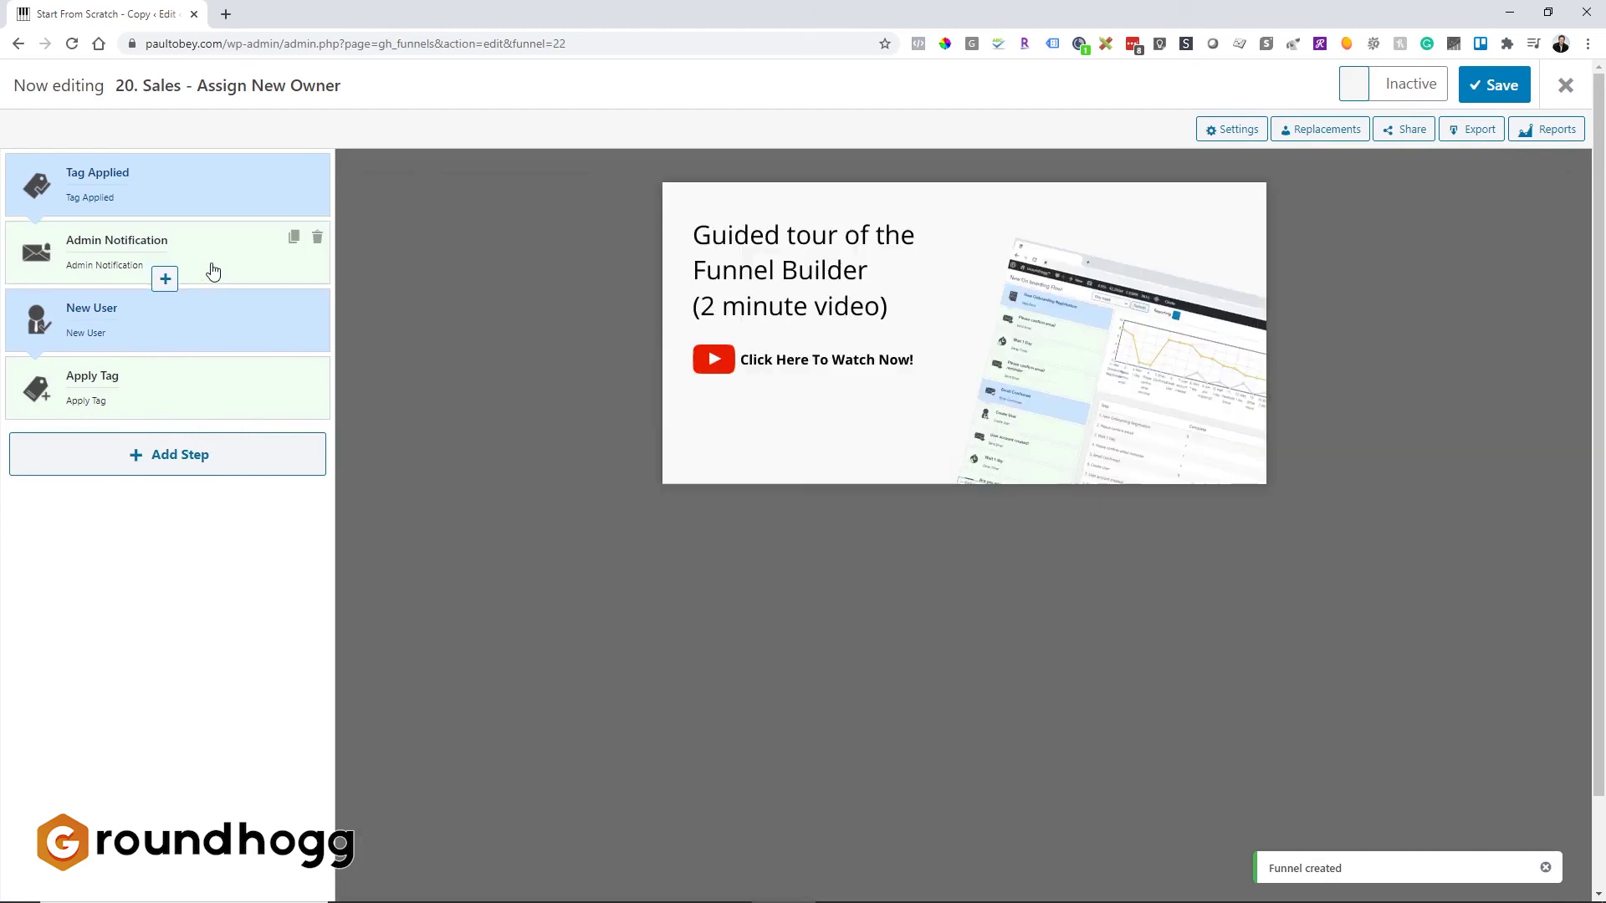
pyautogui.click(208, 269)
# Step: Set the notification's Send To address to the sales manager's e-mail
pyautogui.click(636, 326)
pyautogui.hotkey('ctrl', 'a')
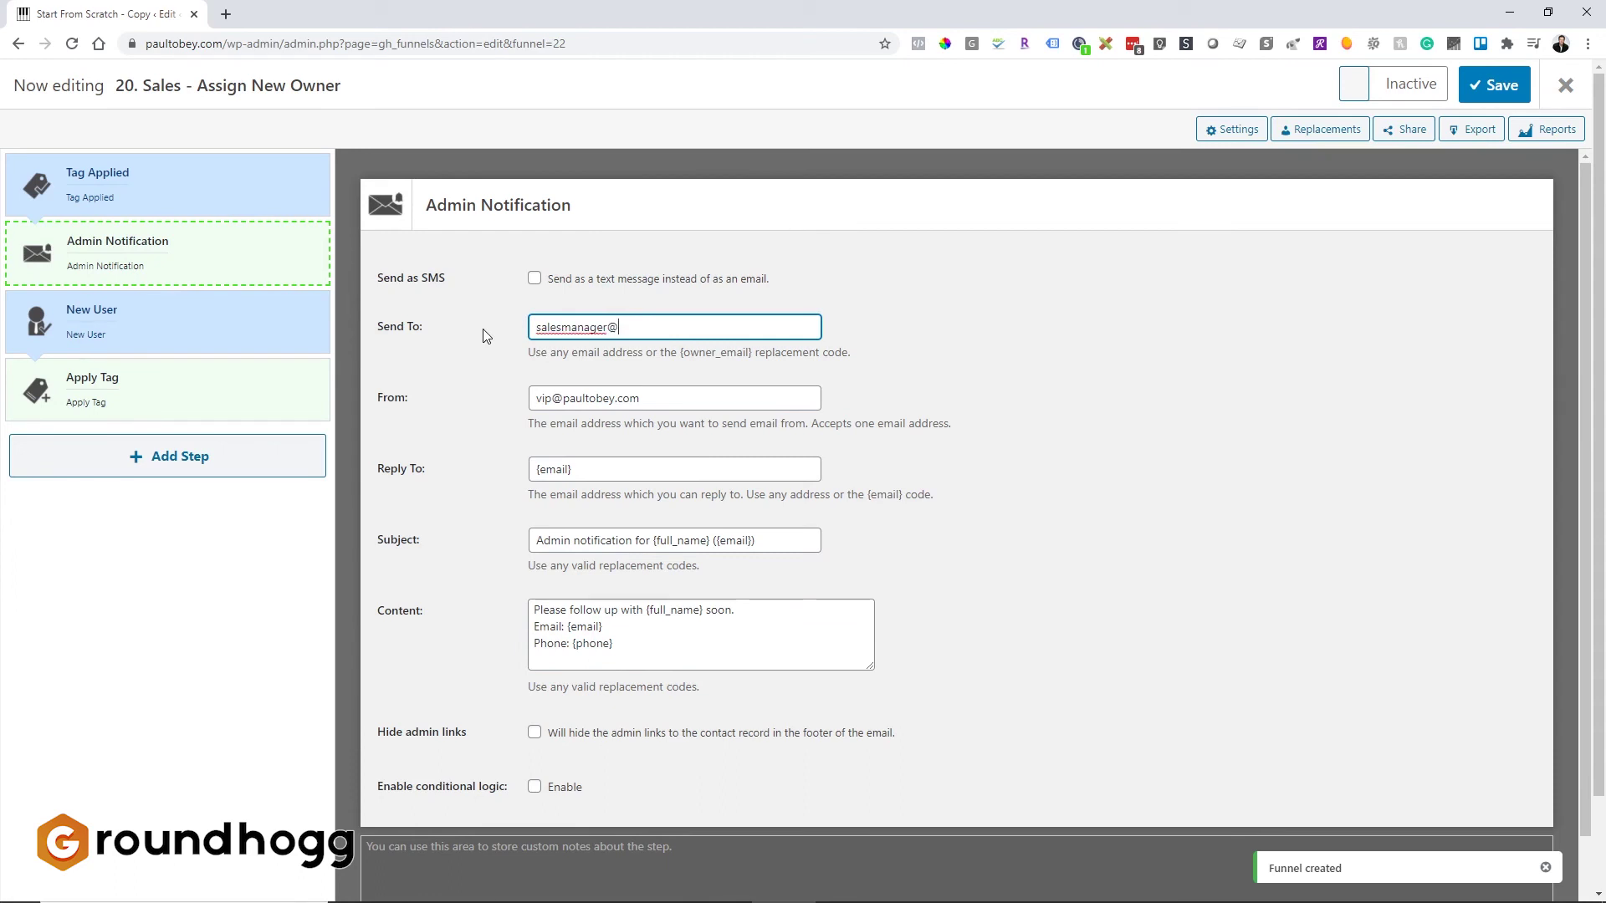
pyautogui.press('Tab')
pyautogui.press('Tab')
pyautogui.press('Tab')
pyautogui.press('Tab')
# Step: Rewrite the content: 'You need to assign a new owner to this lead....' plus instructions to choose an owner
pyautogui.hotkey('ctrl', 'a')
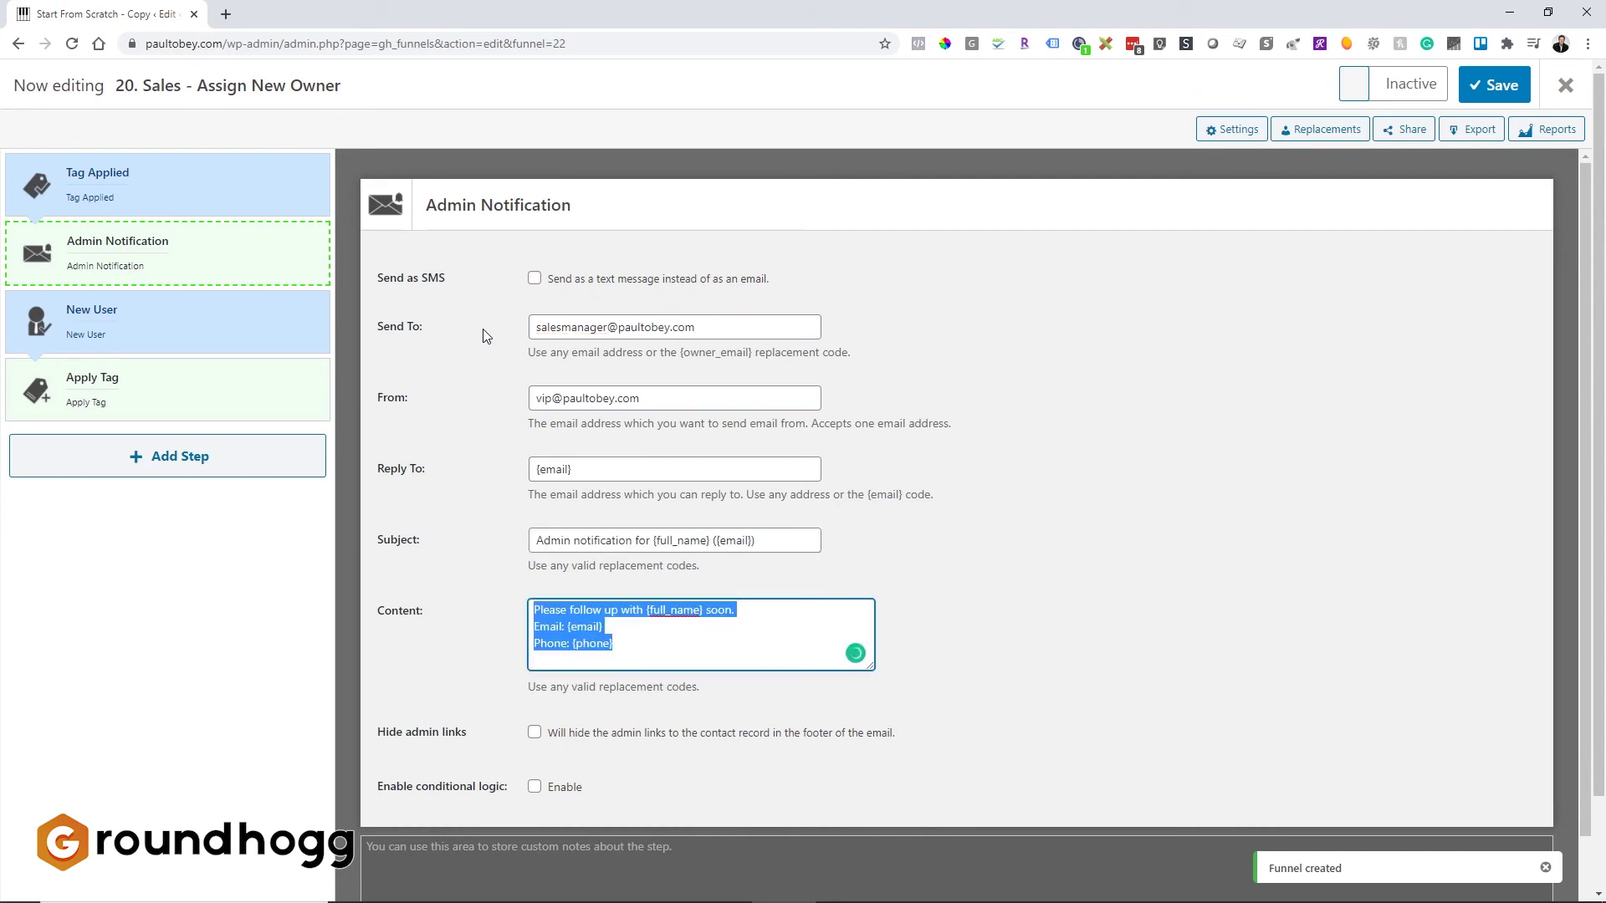
pyautogui.write('You nee')
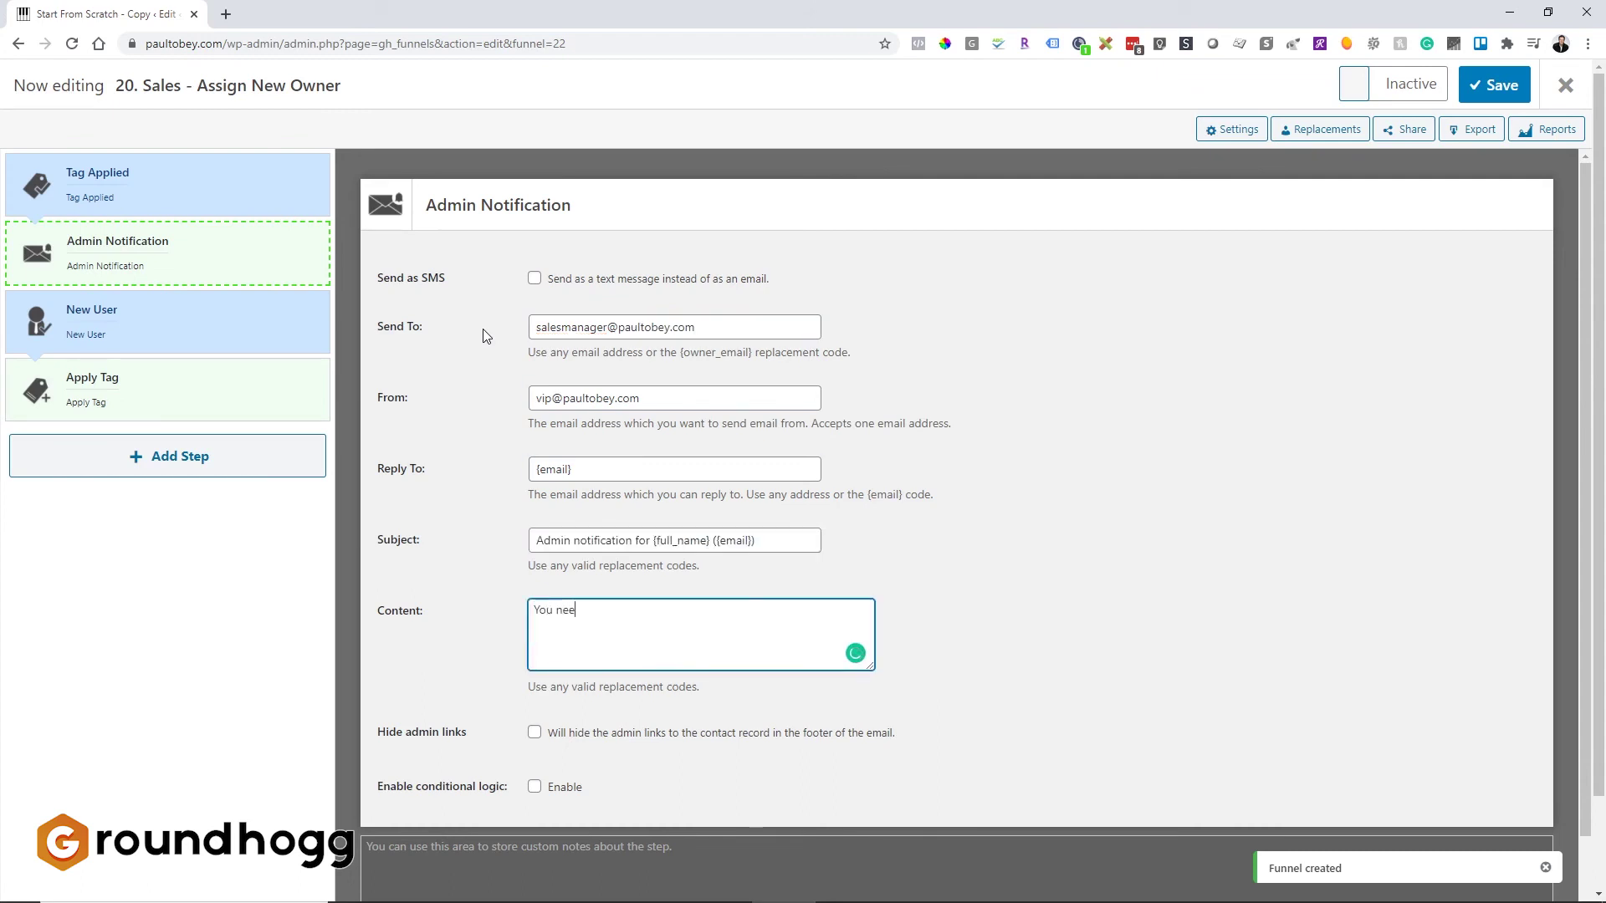
pyautogui.write('d to assign a new owner to this lead....')
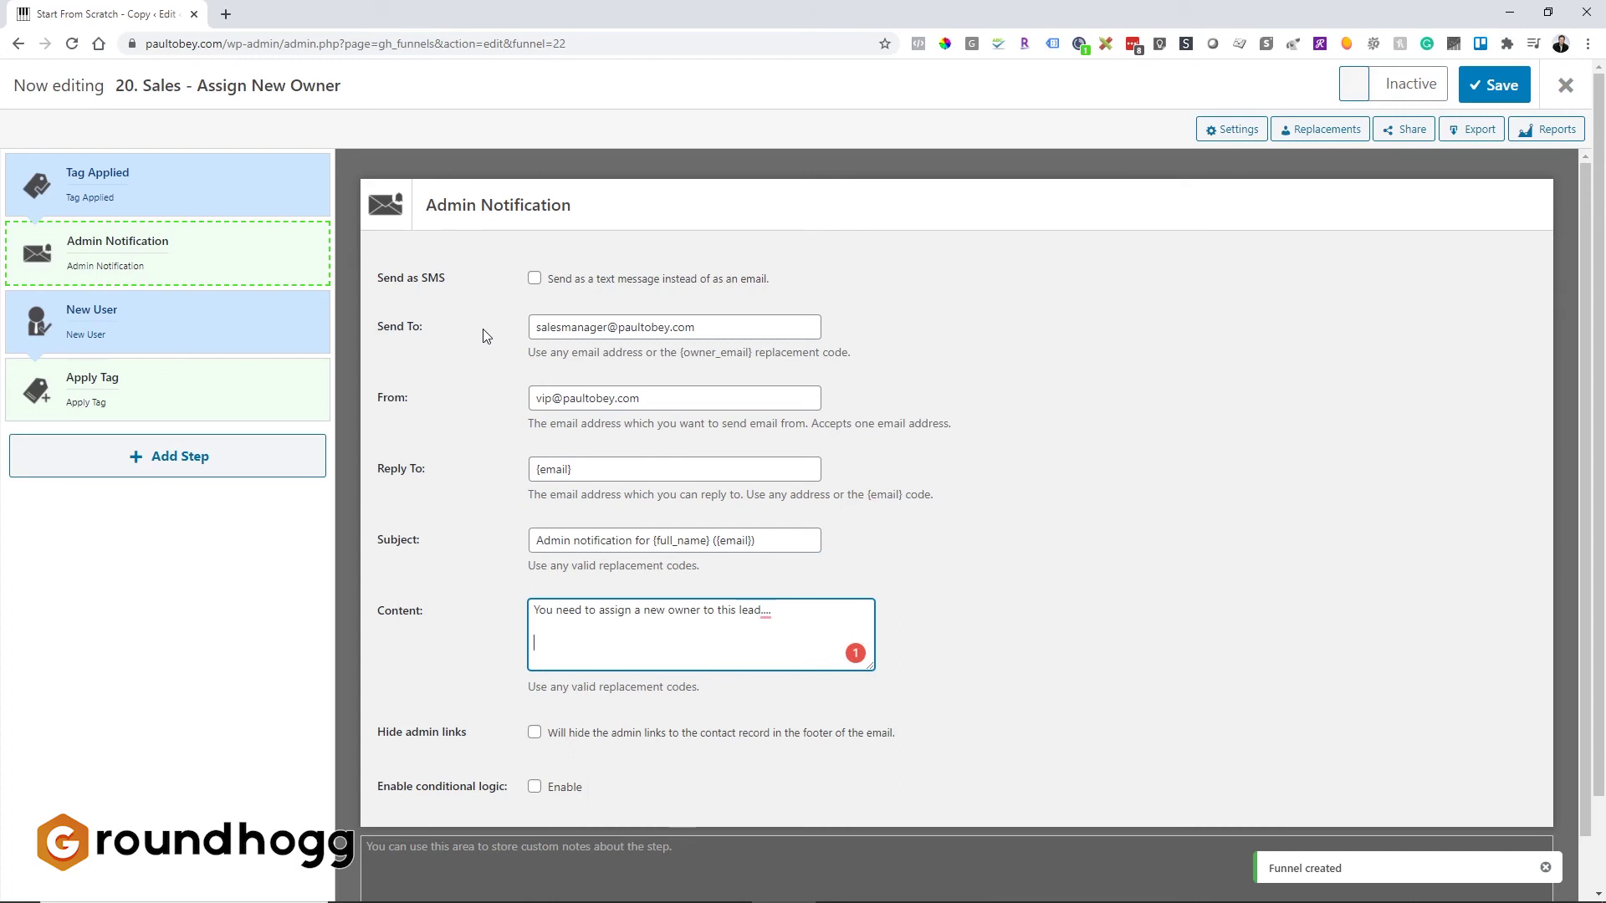
pyautogui.press('Return')
pyautogui.press('Return')
pyautogui.write('Open the contact record and choose a ne')
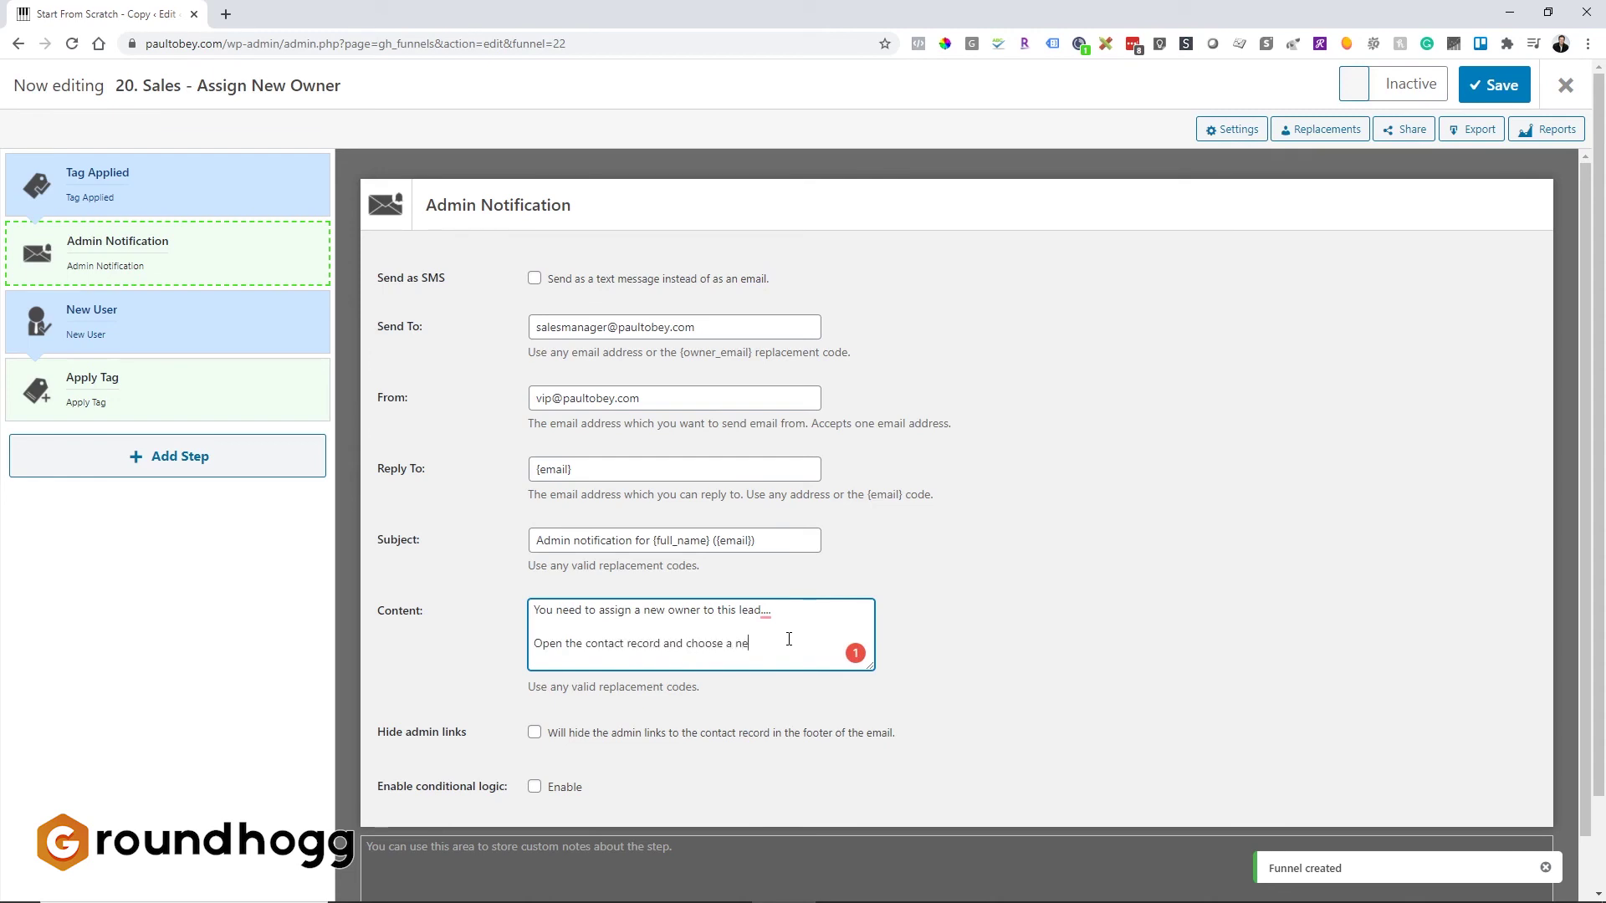
pyautogui.write('w owner from the dropdow')
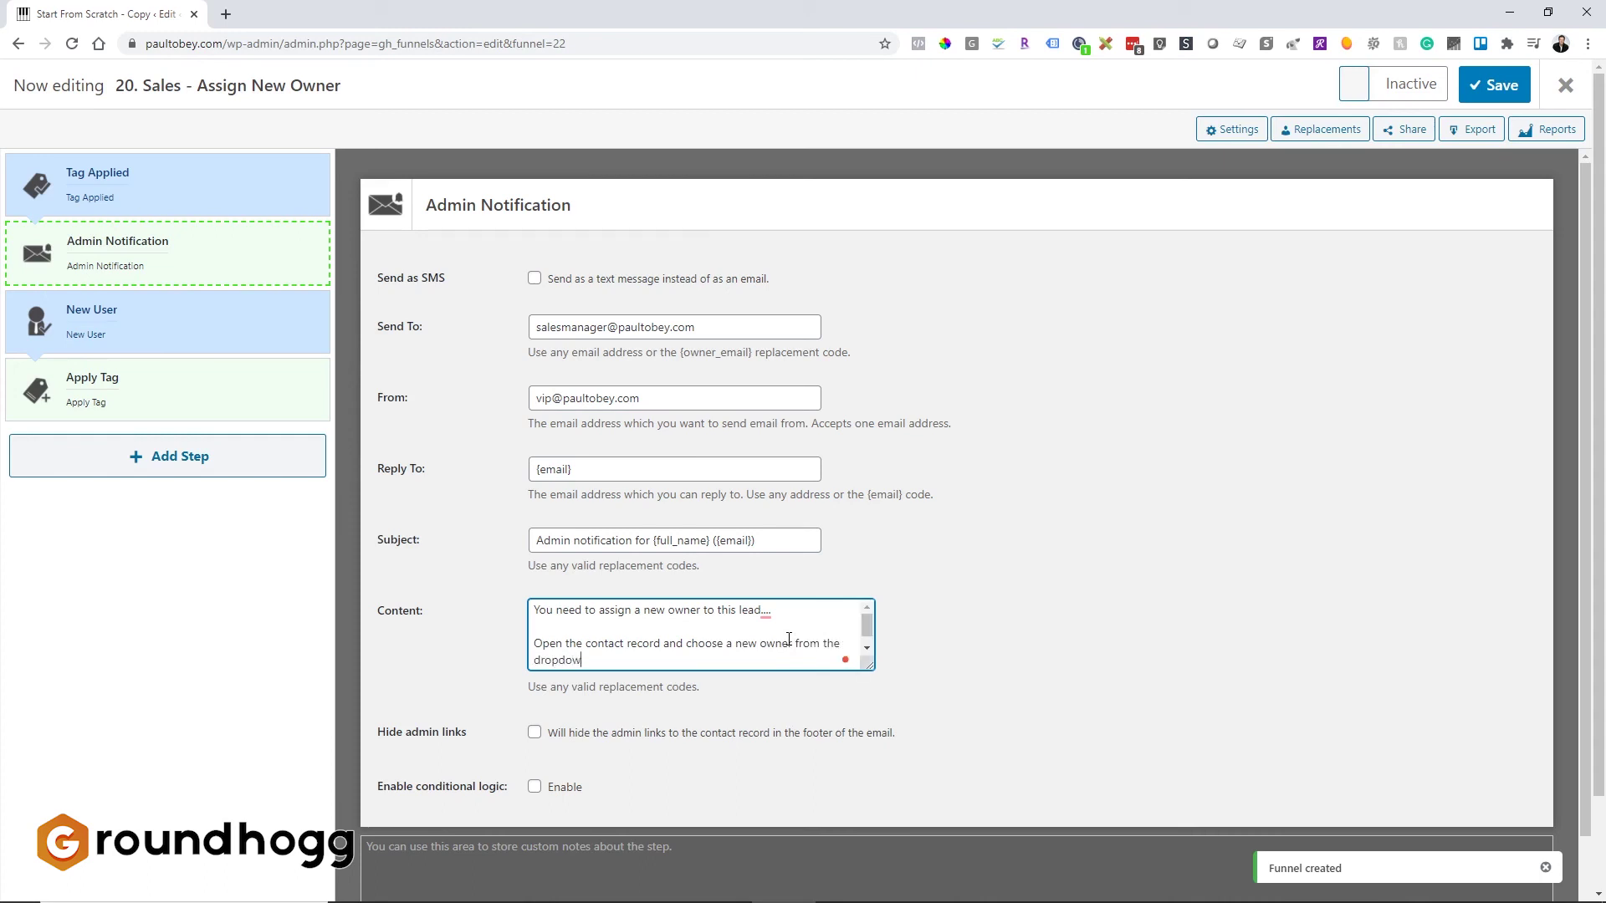
pyautogui.write('n field.')
pyautogui.press('Return')
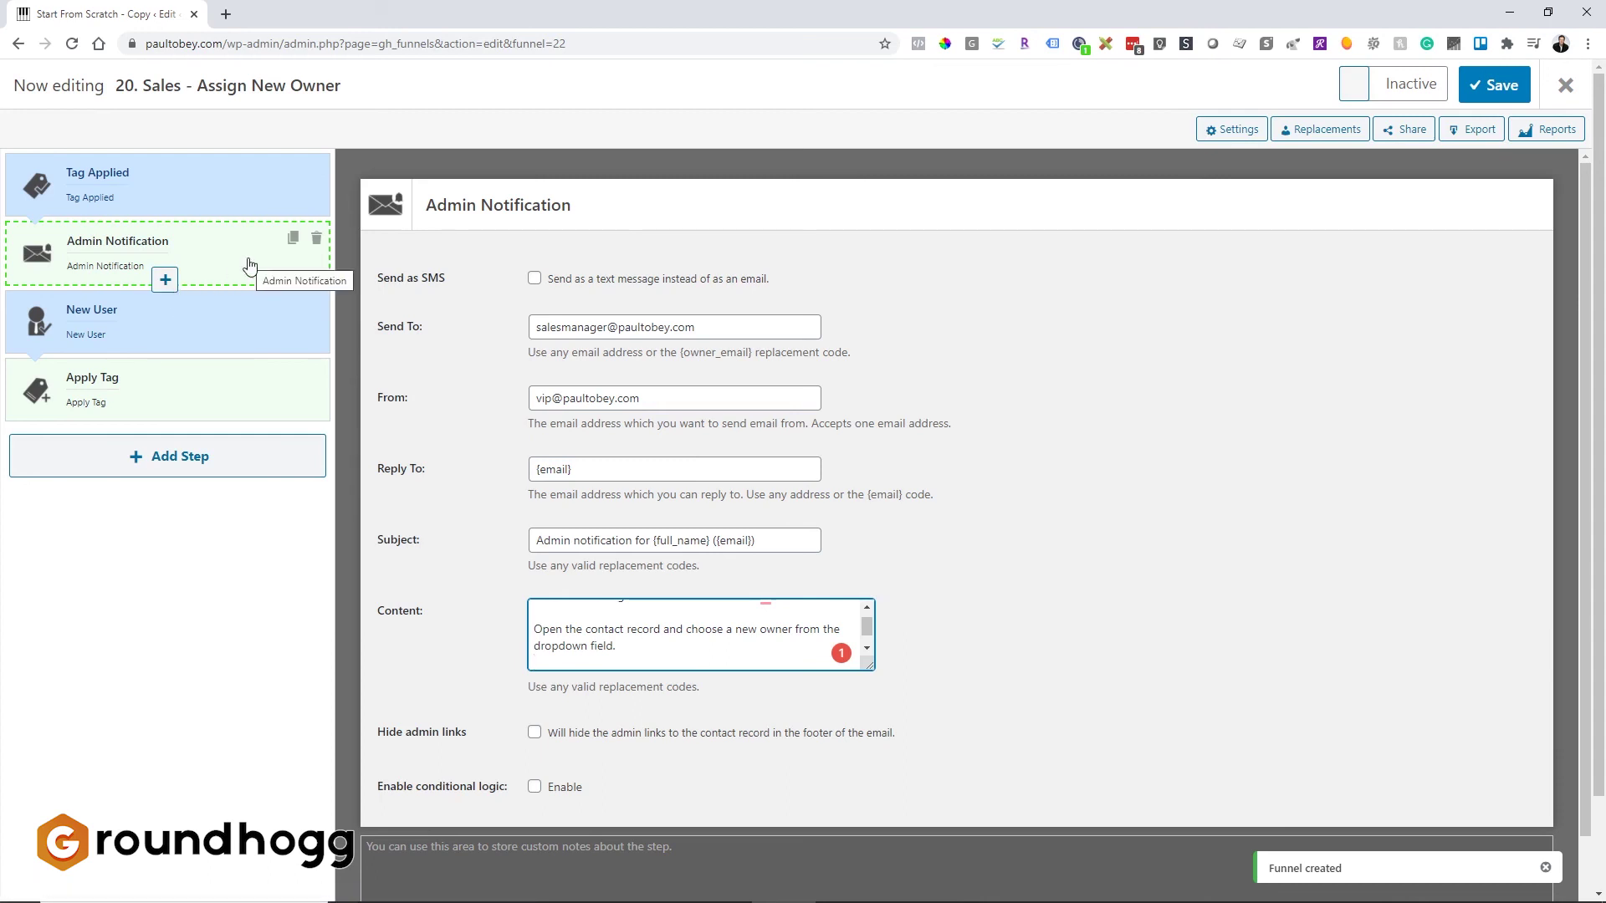
# Step: Insert an Apply Owner step after the Admin Notification and assign one user as owner
pyautogui.click(163, 280)
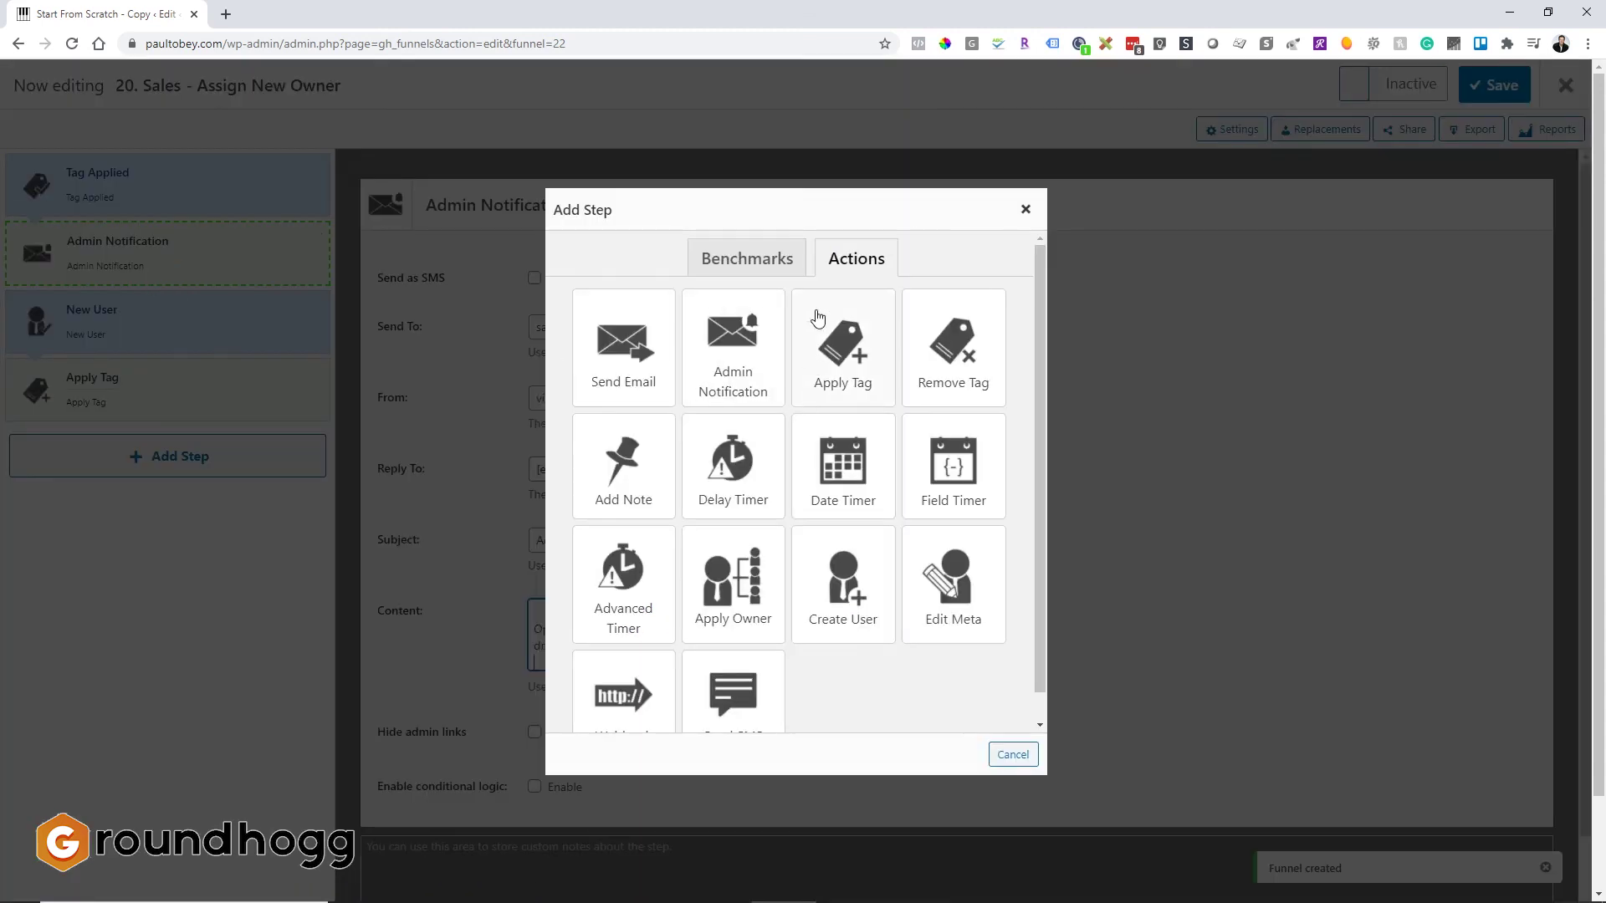
pyautogui.click(757, 596)
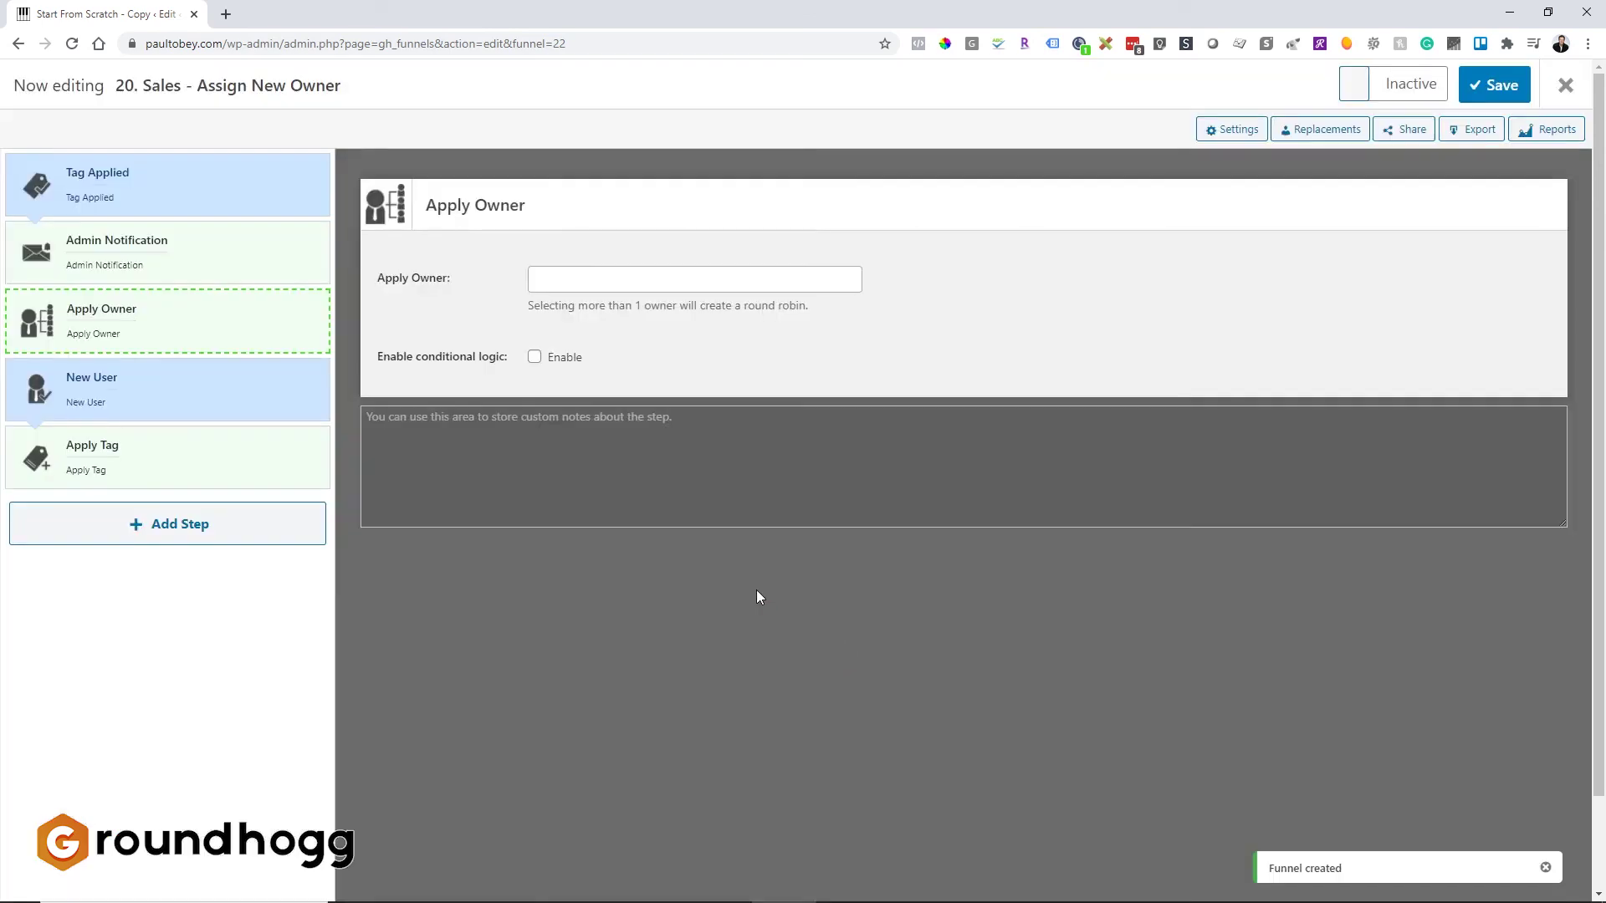
pyautogui.click(565, 282)
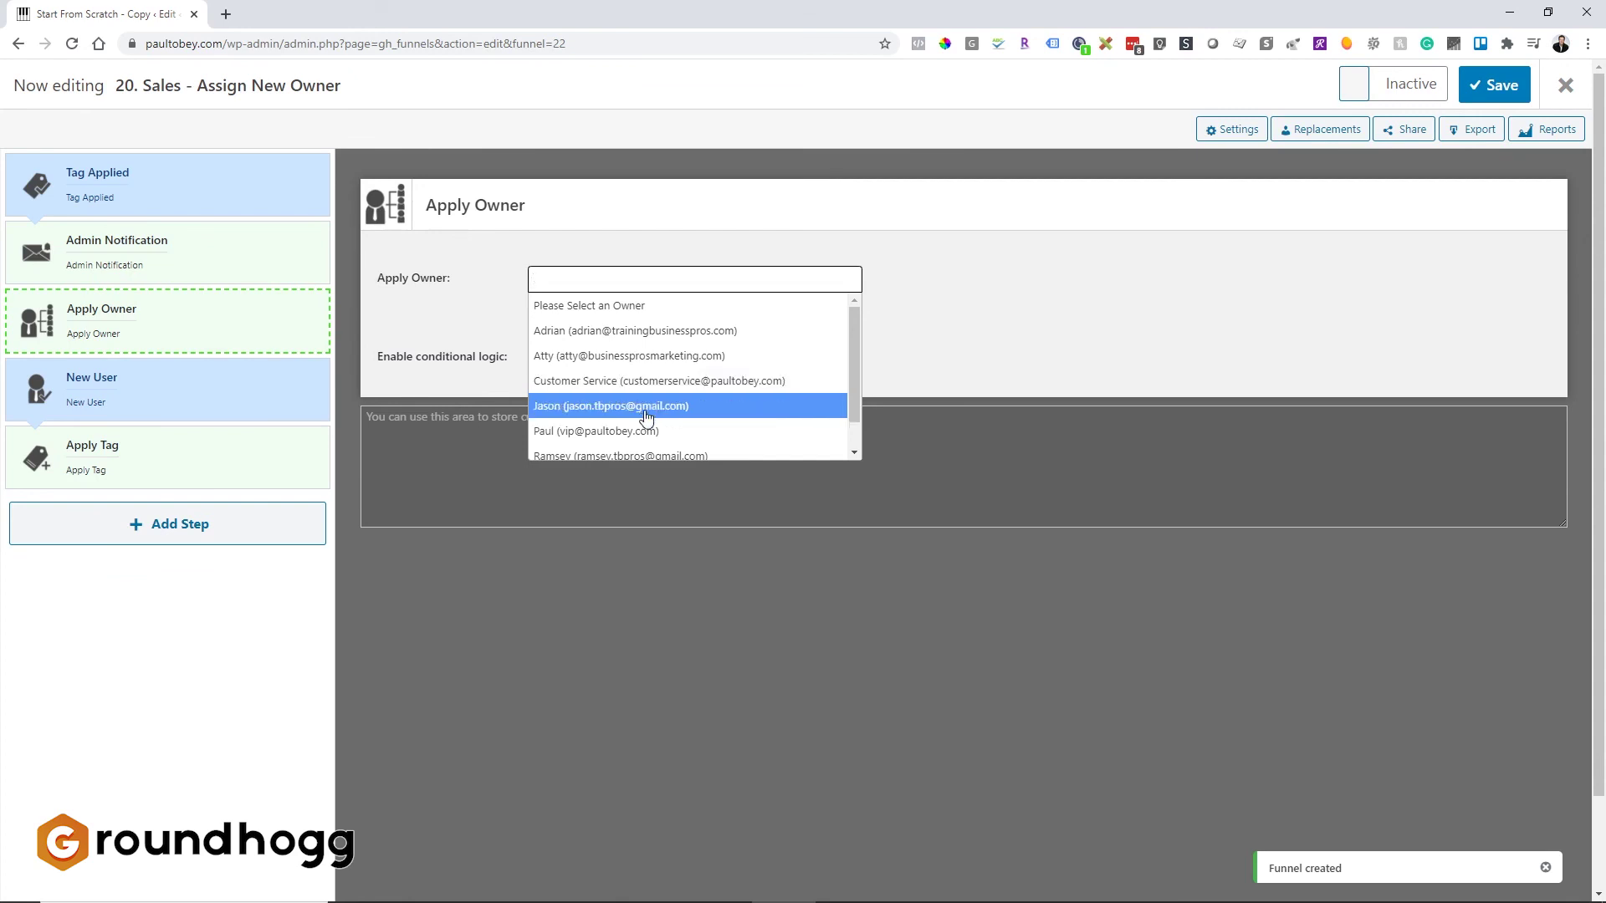
pyautogui.click(646, 430)
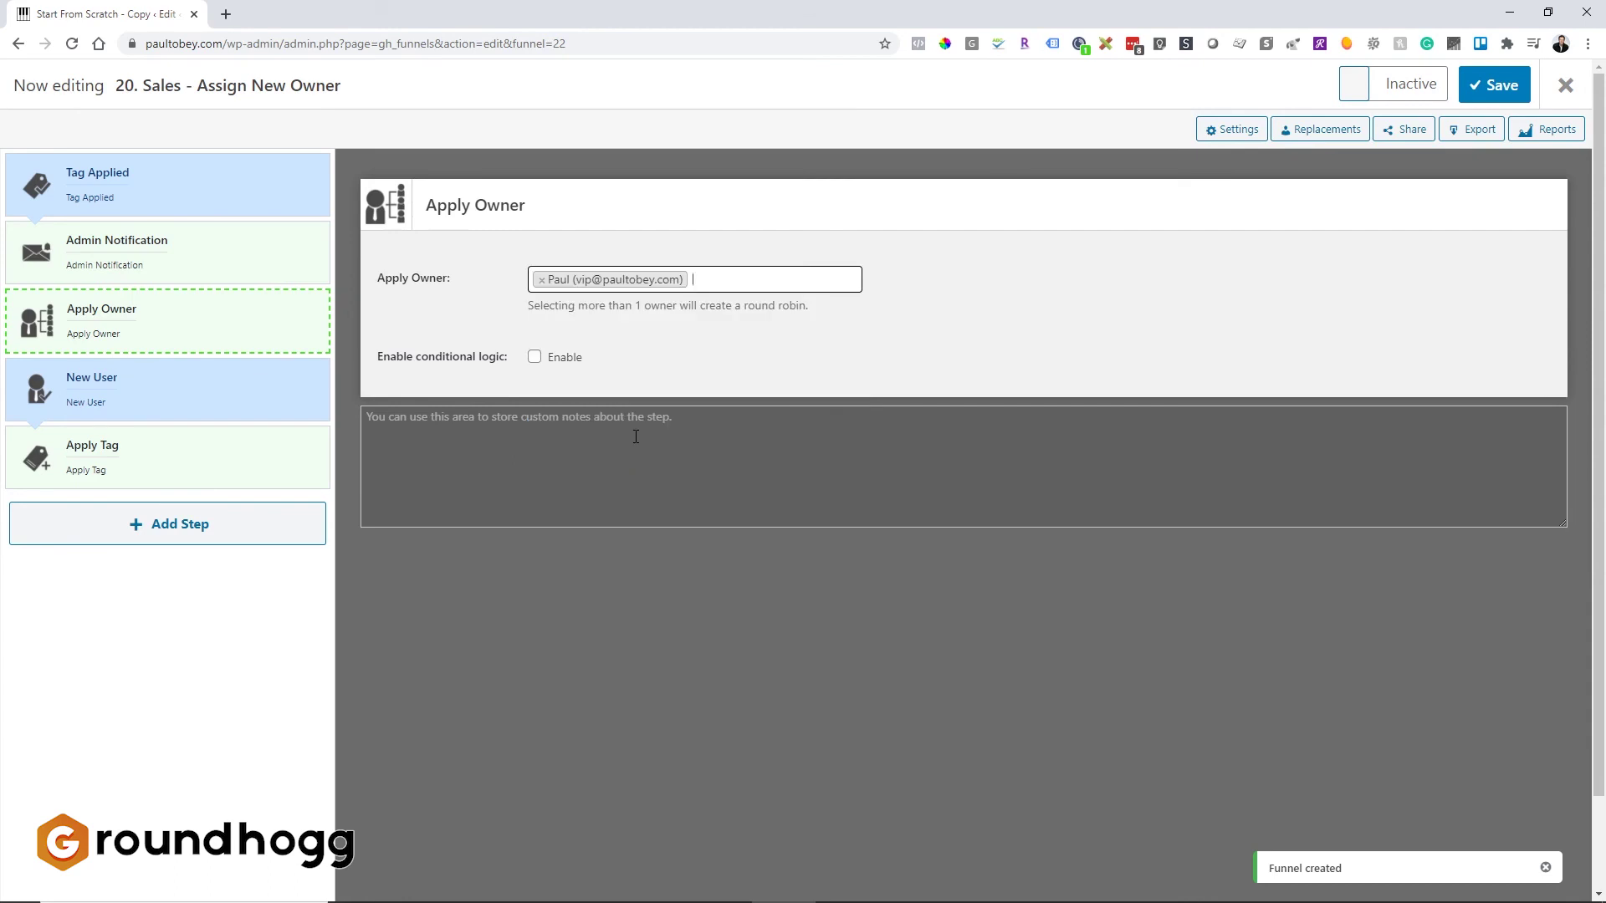
pyautogui.moveTo(171, 324)
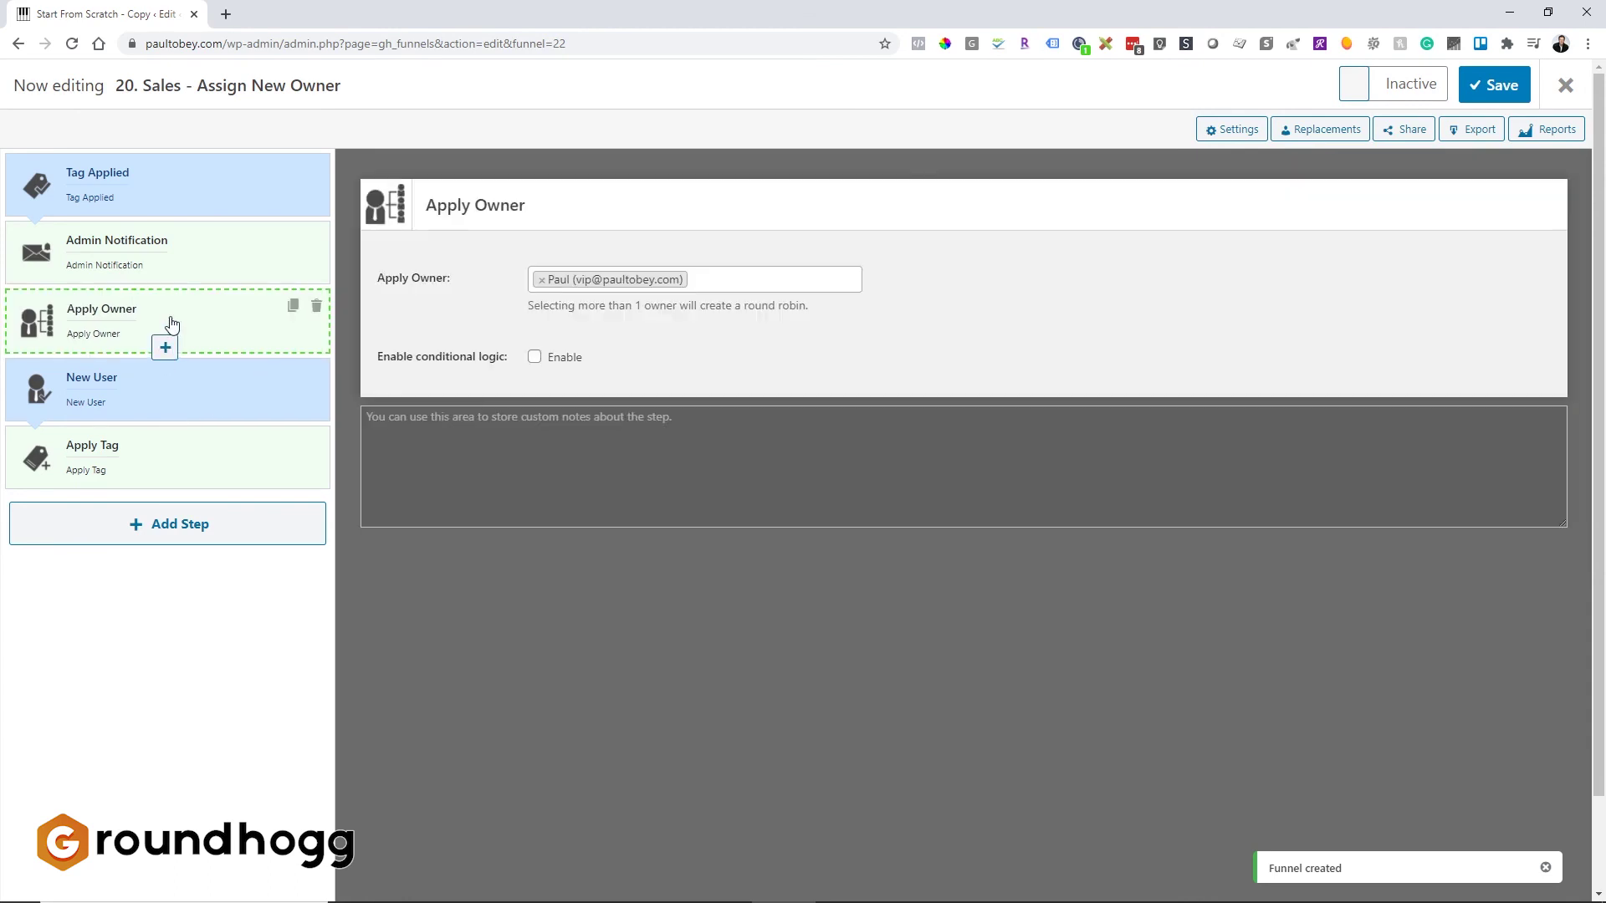